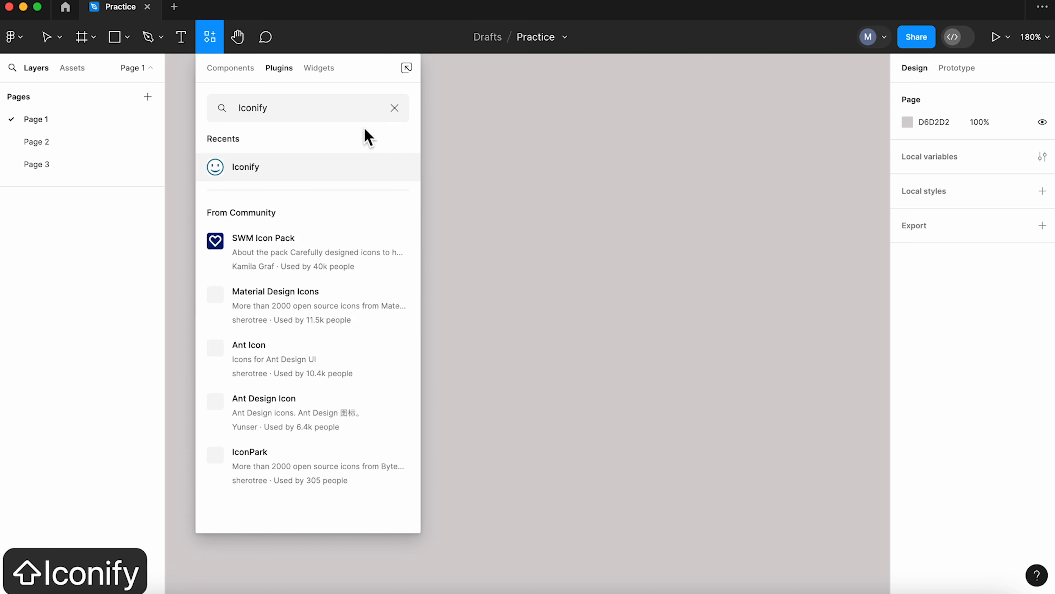
# Launch the Iconify plugin and filter its Google Material Icons collection by "star"
pyautogui.click(279, 167)
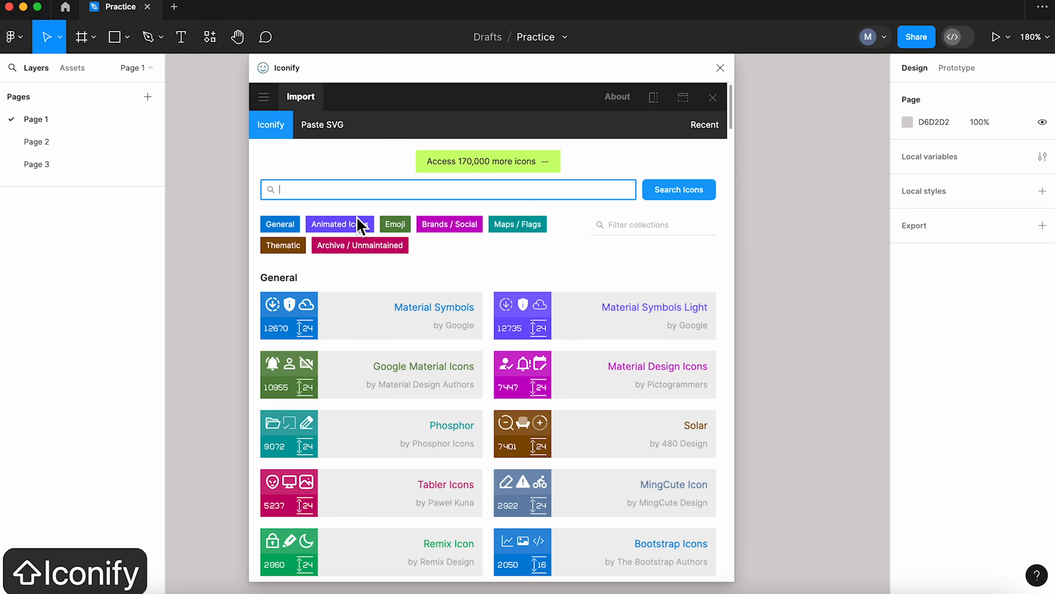
pyautogui.click(457, 378)
pyautogui.write('star')
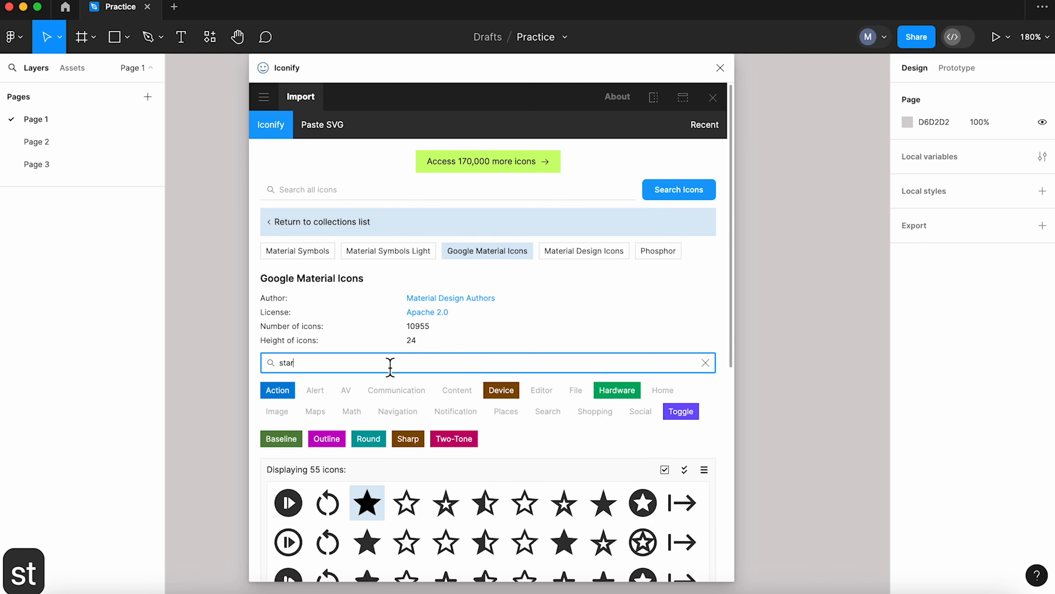
# Import the ic:baseline-star icon at its default 24 × 24 size and close the plugin
pyautogui.scroll(-1, 395, 367)
pyautogui.scroll(-5, 395, 370)
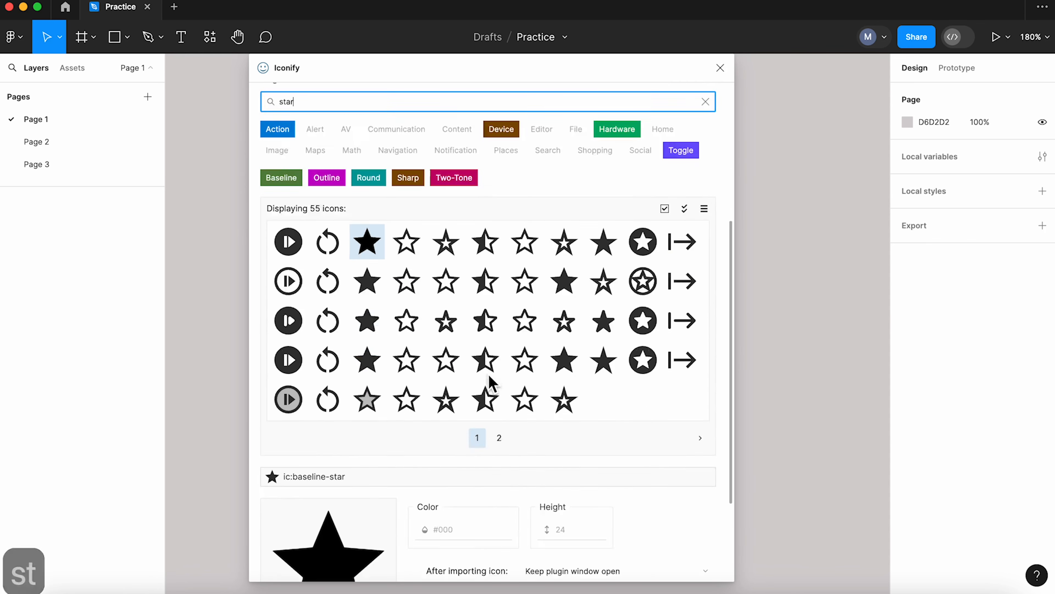
pyautogui.scroll(-1, 384, 370)
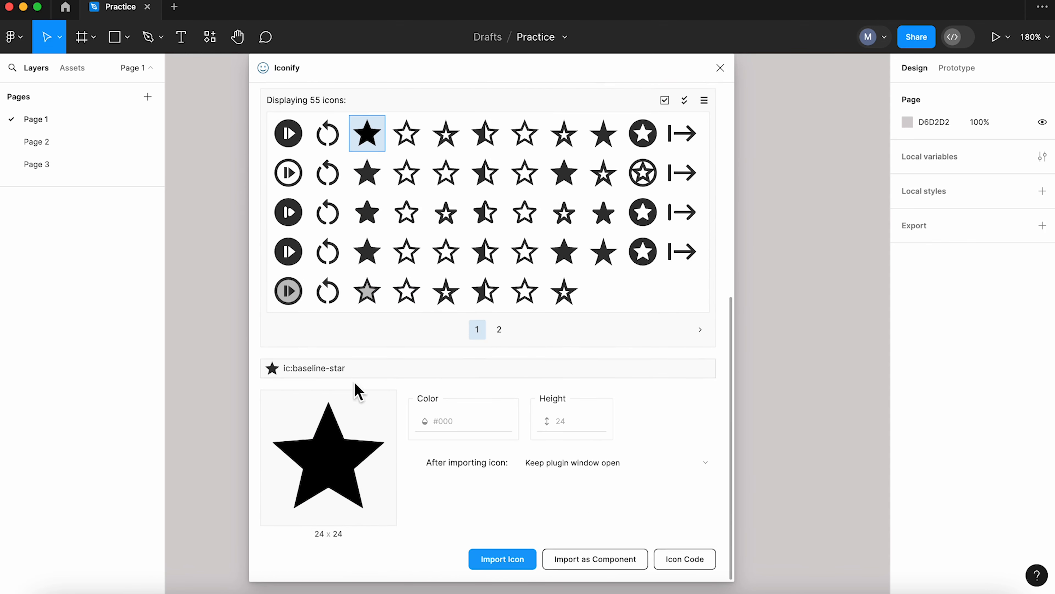
pyautogui.click(501, 559)
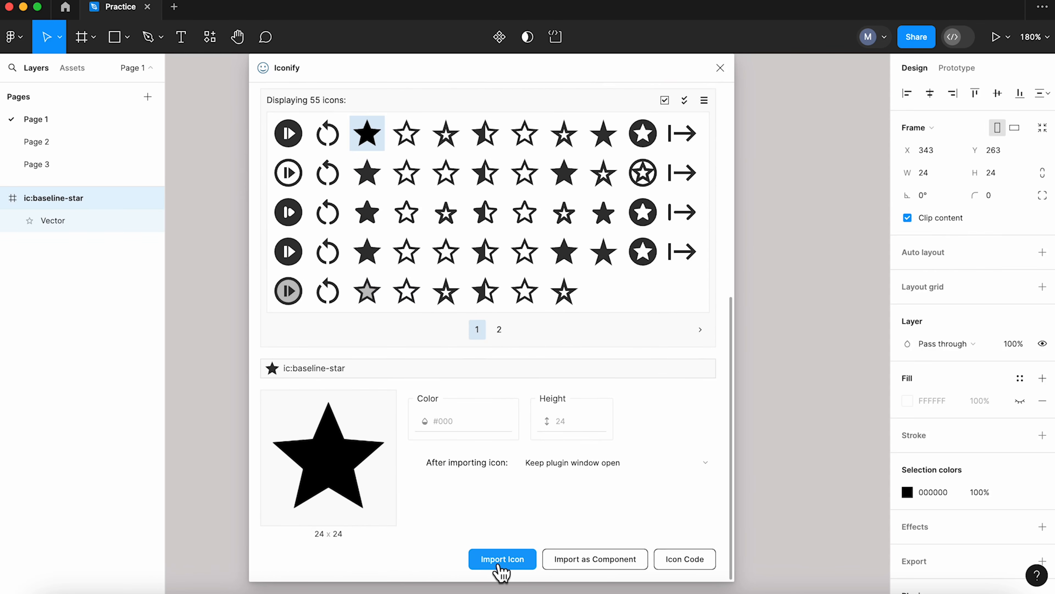
pyautogui.click(720, 68)
# Rename the imported star frame as Icon/Star and move it up and left to about X 291, Y 230
pyautogui.scroll(5, 535, 337)
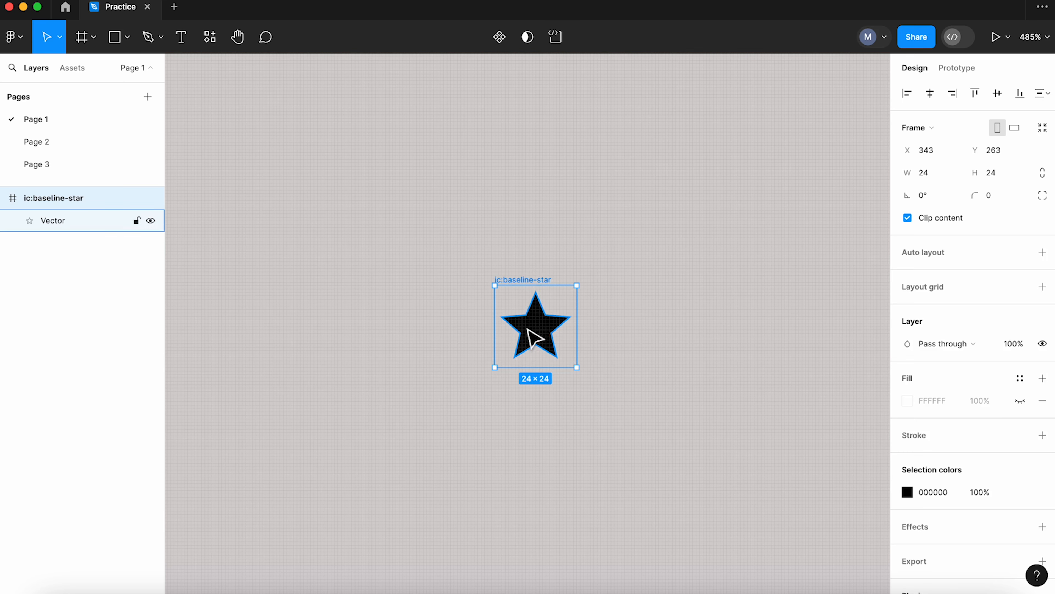
pyautogui.doubleClick(531, 278)
pyautogui.press('BackSpace')
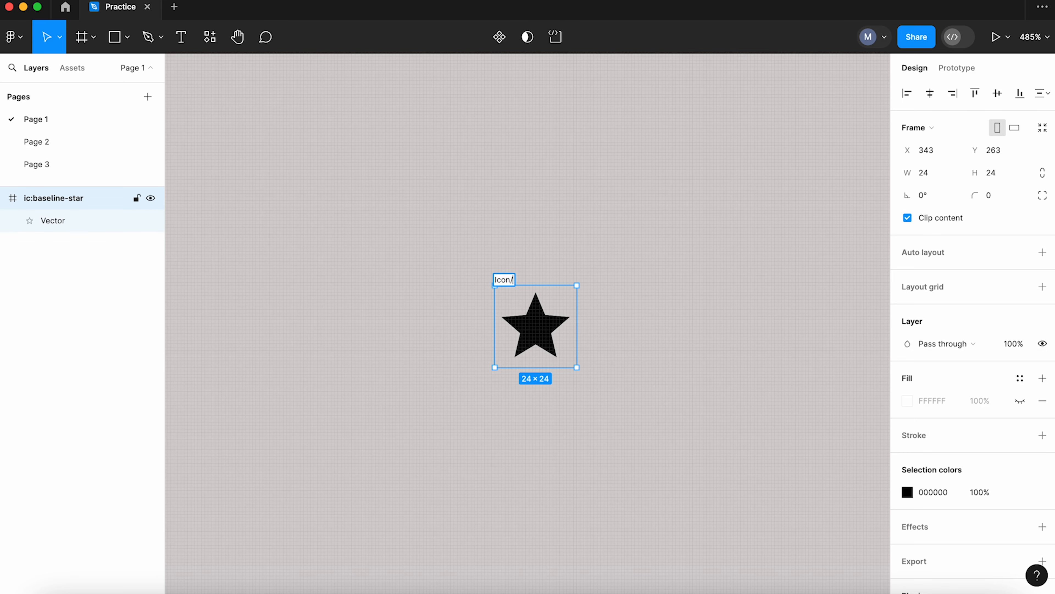
pyautogui.write('Icon/Star')
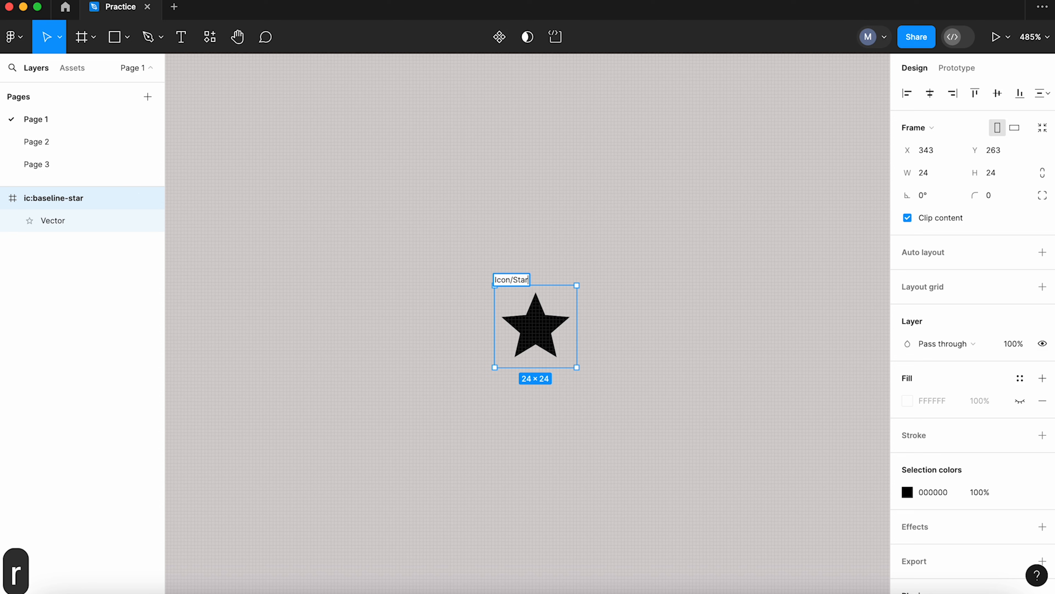
pyautogui.press('Return')
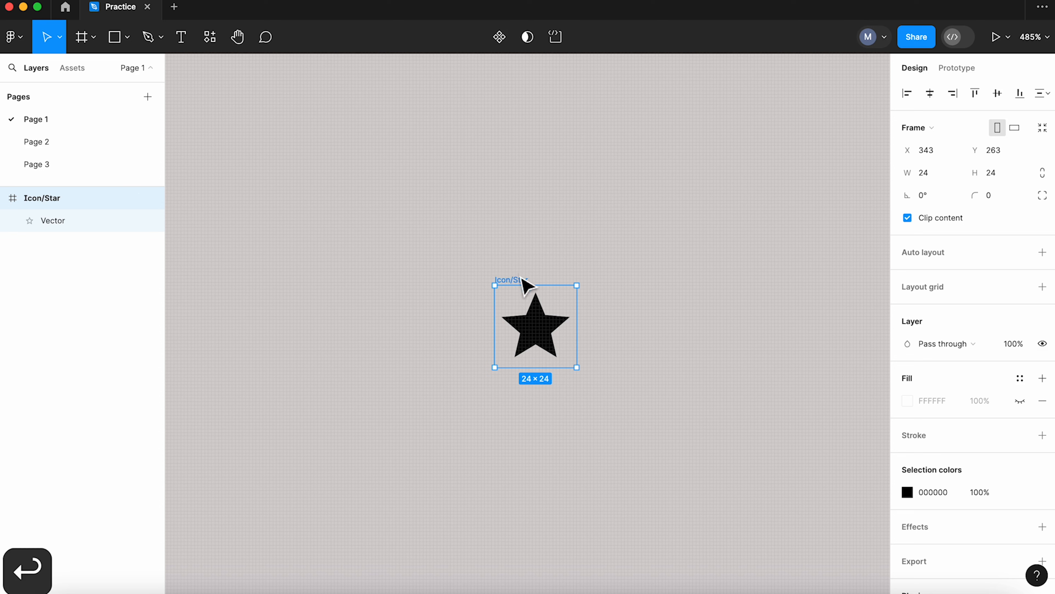
pyautogui.moveTo(523, 282); pyautogui.dragTo(346, 169)
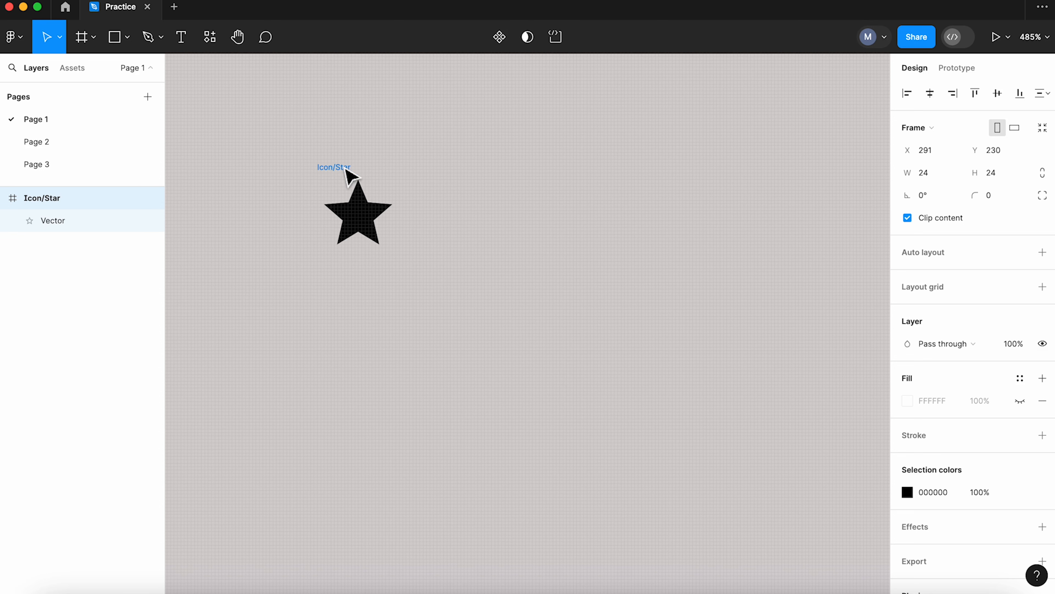
# Turn the Icon/Star frame into a component and add a second variant to it
pyautogui.click(498, 42)
pyautogui.click(499, 40)
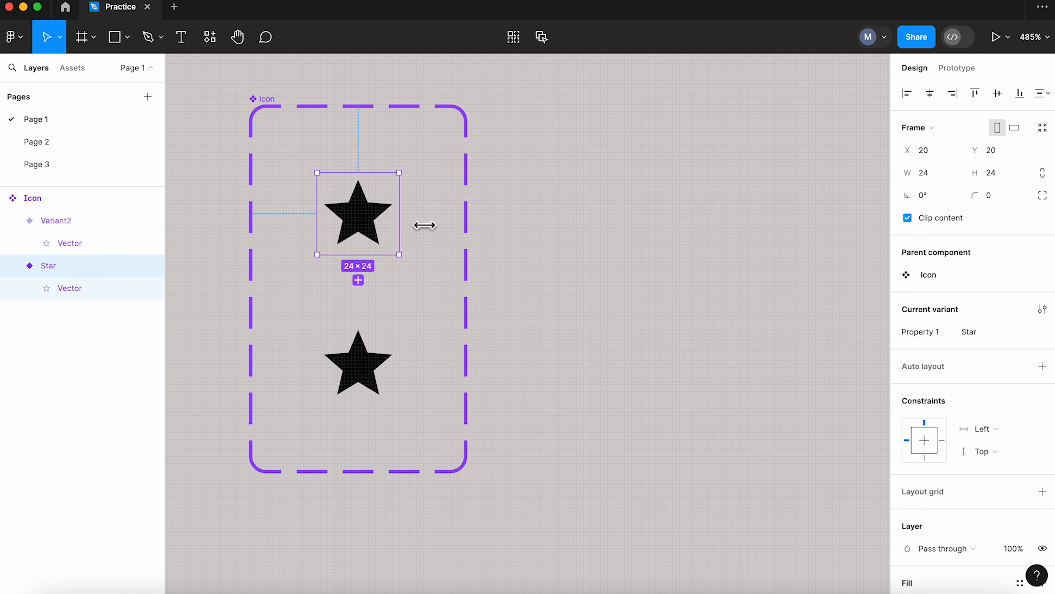
pyautogui.click(602, 293)
# Give the upper star's vector a black 1 px inside stroke and remove its fill
pyautogui.doubleClick(365, 221)
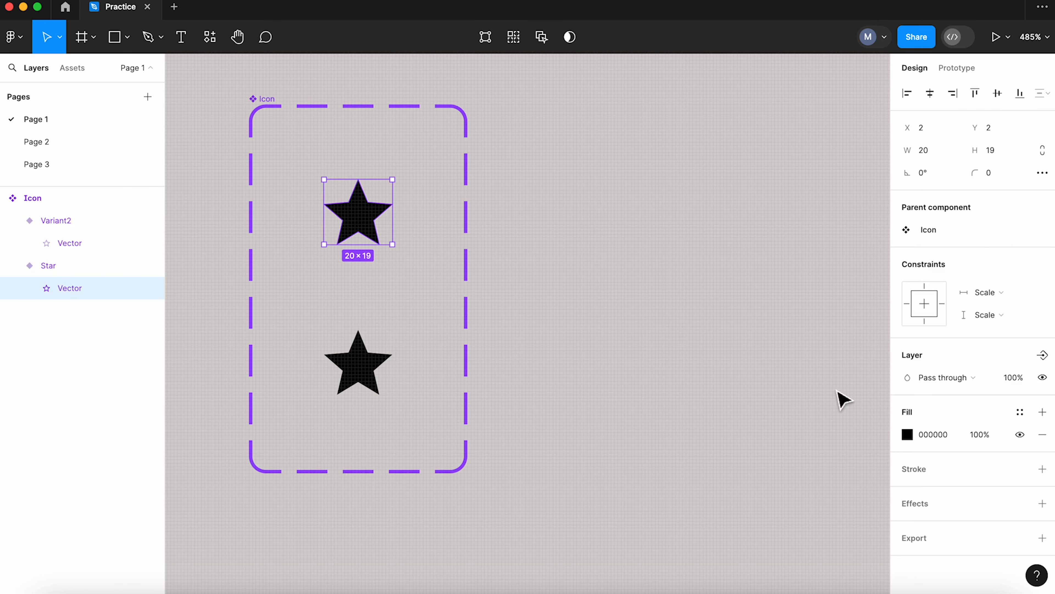
pyautogui.click(1043, 469)
pyautogui.click(1042, 434)
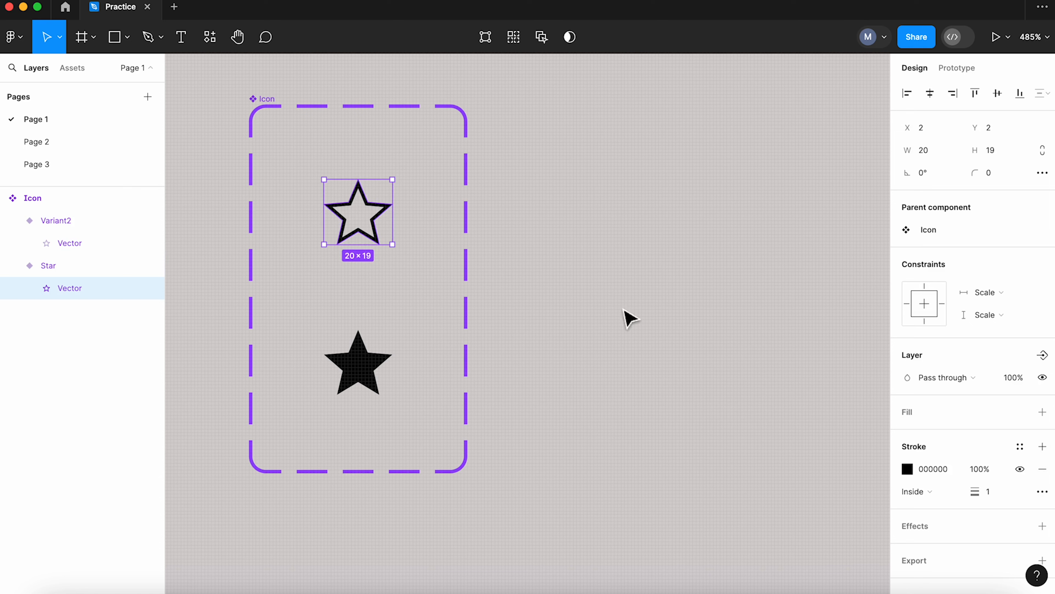
pyautogui.click(574, 314)
# Rename the variant property as State and set the outlined star's value to Empty
pyautogui.click(379, 219)
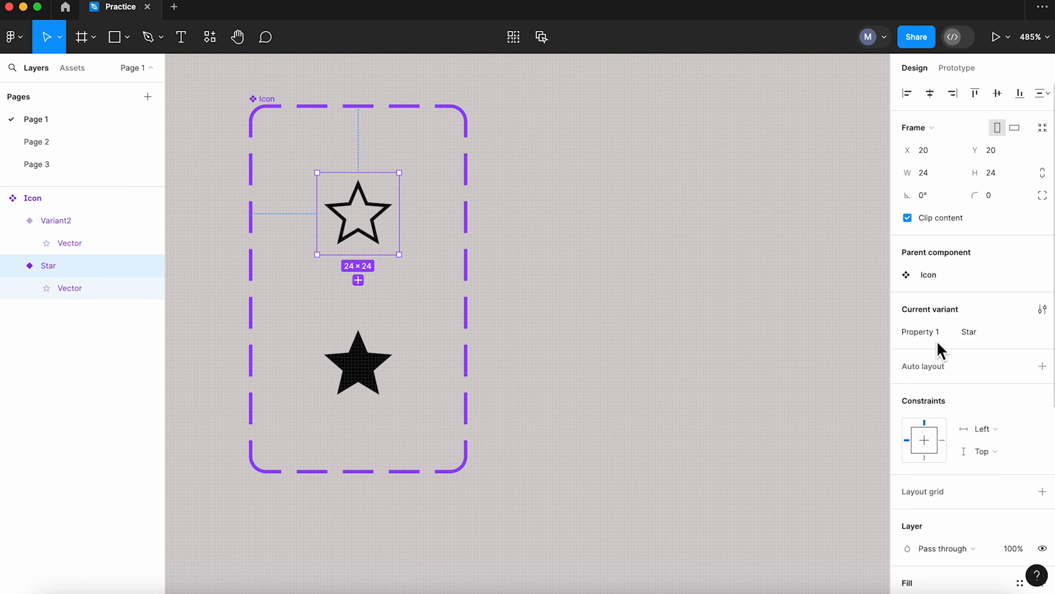
pyautogui.click(929, 337)
pyautogui.write('Stat')
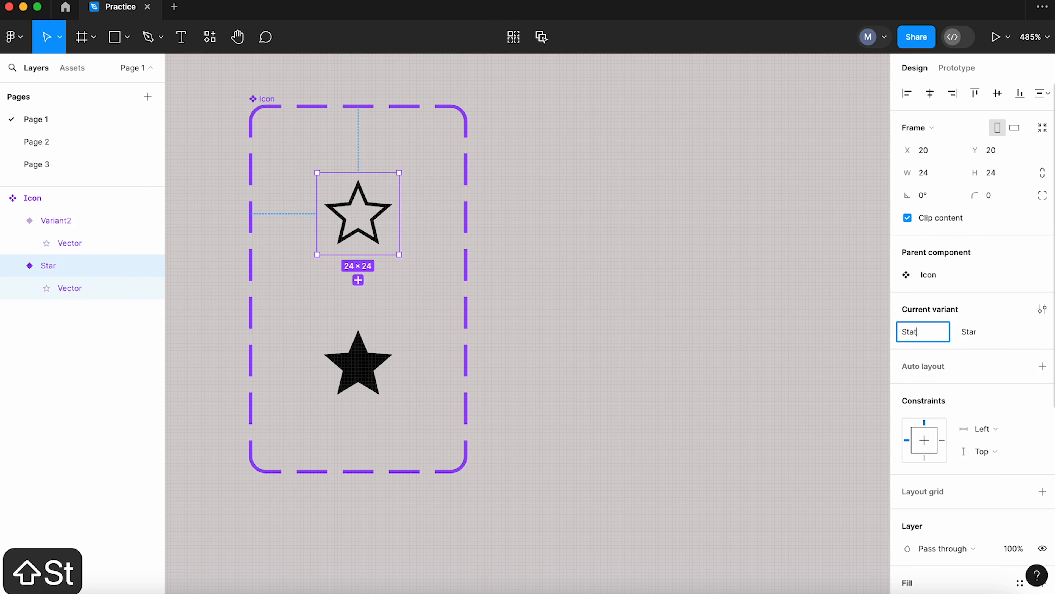
pyautogui.write('e')
pyautogui.click(987, 336)
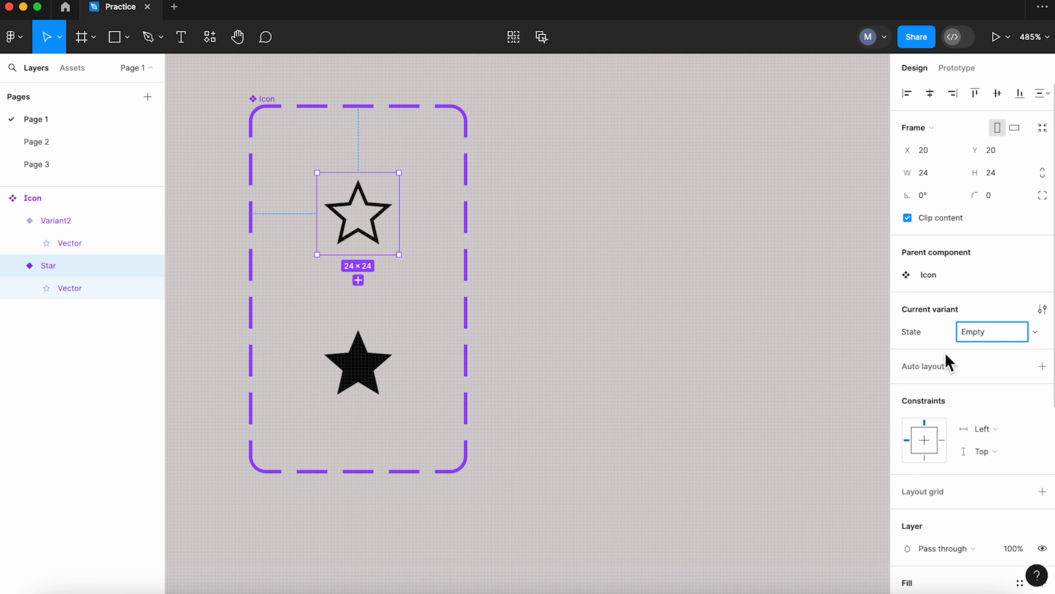
# Set the State value of the solid black star variant to Fill
pyautogui.click(383, 371)
pyautogui.click(988, 339)
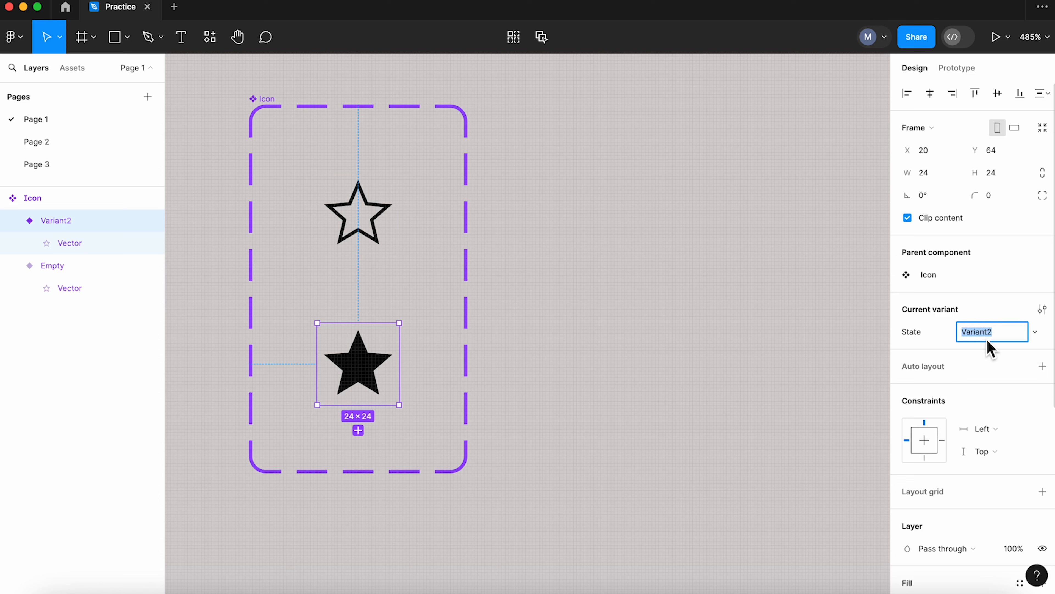
pyautogui.write('Fill')
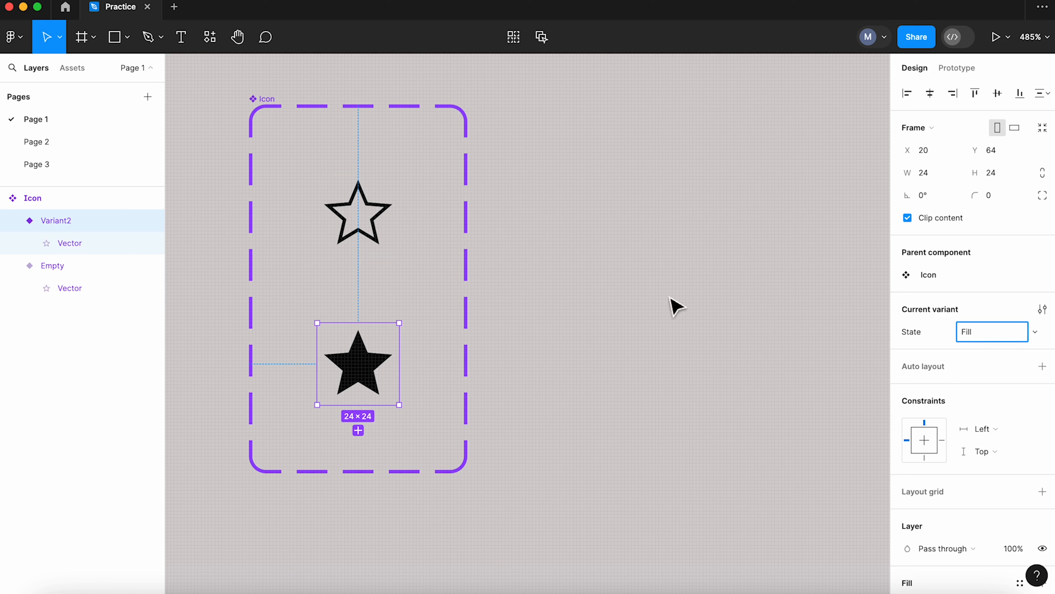
pyautogui.click(611, 307)
# Rename the star component set as Icon/Star
pyautogui.click(278, 106)
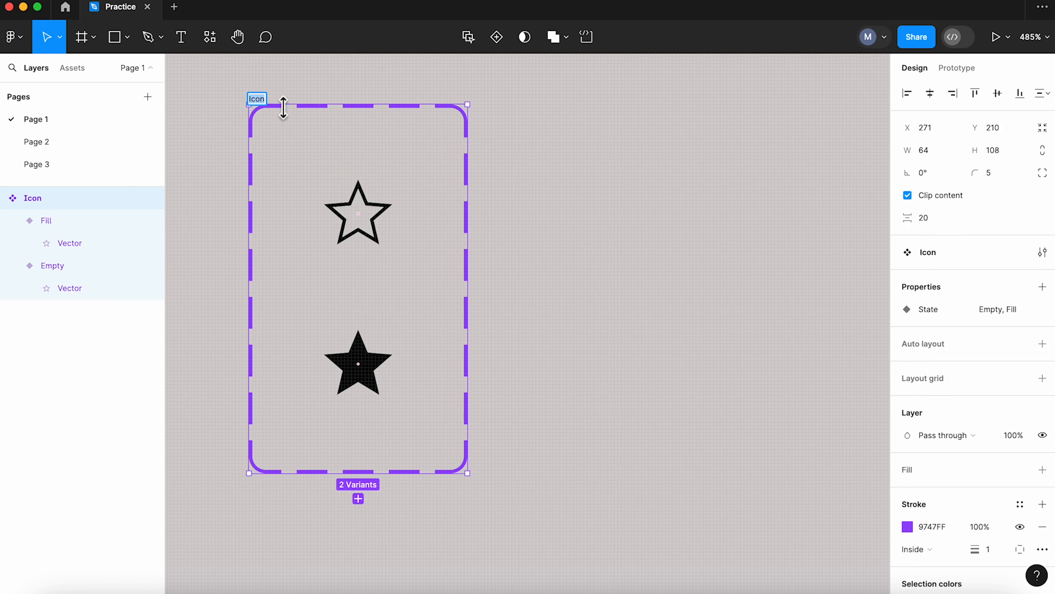
pyautogui.click(266, 100)
pyautogui.write('/Star')
pyautogui.click(529, 214)
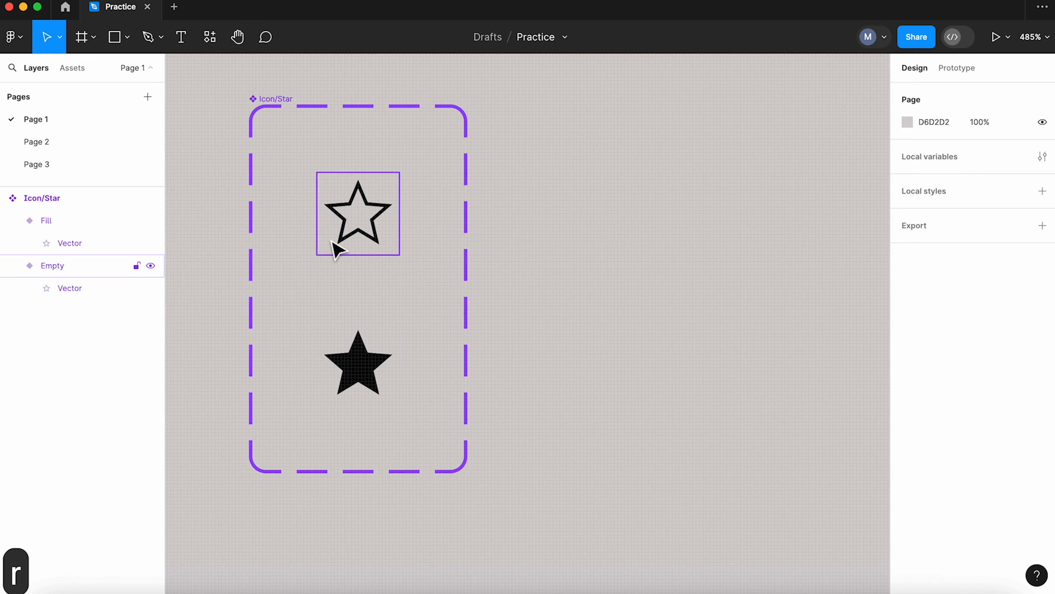
# Copy the Empty star to the right of the component set and duplicate it into a row of five adjoining instances
pyautogui.scroll(-5, 336, 248)
pyautogui.click(344, 242)
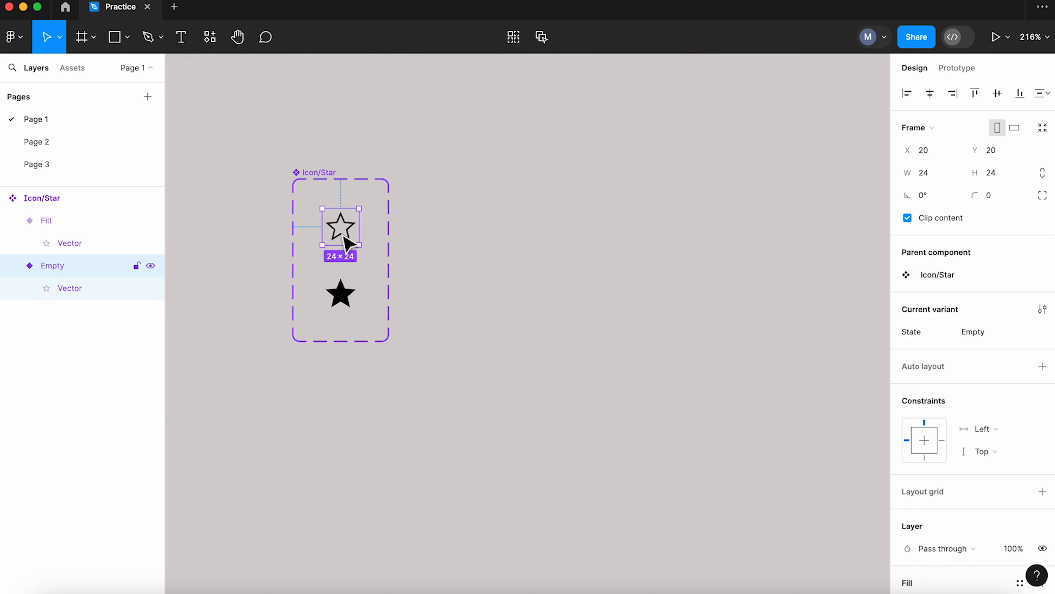
pyautogui.keyDown('alt'); pyautogui.moveTo(344, 239); pyautogui.dragTo(518, 245); pyautogui.keyUp('alt')
pyautogui.press('super+d')
pyautogui.press('super+d')
pyautogui.press('super+d')
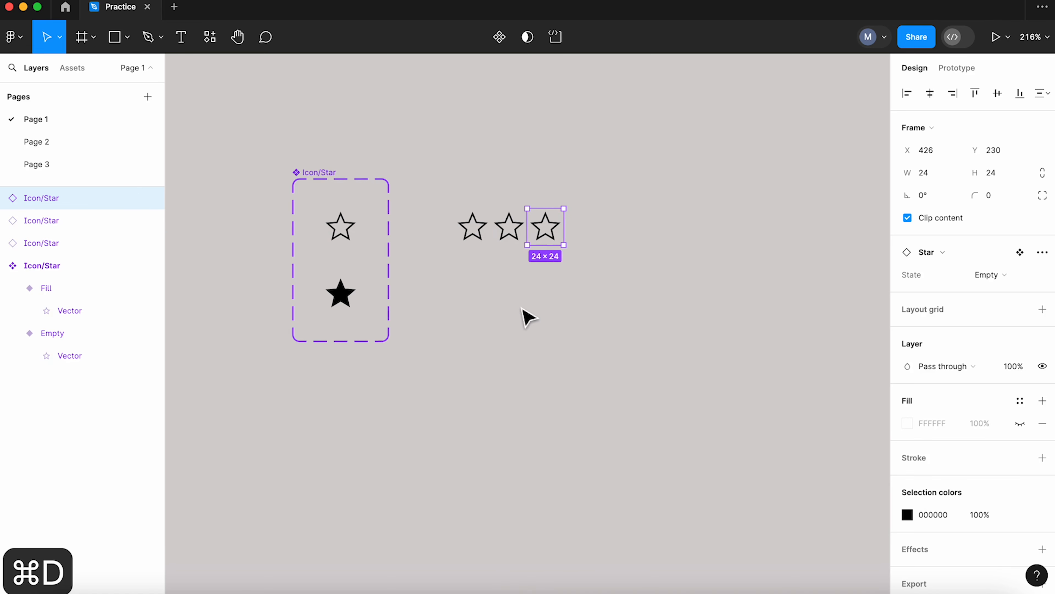
pyautogui.click(604, 316)
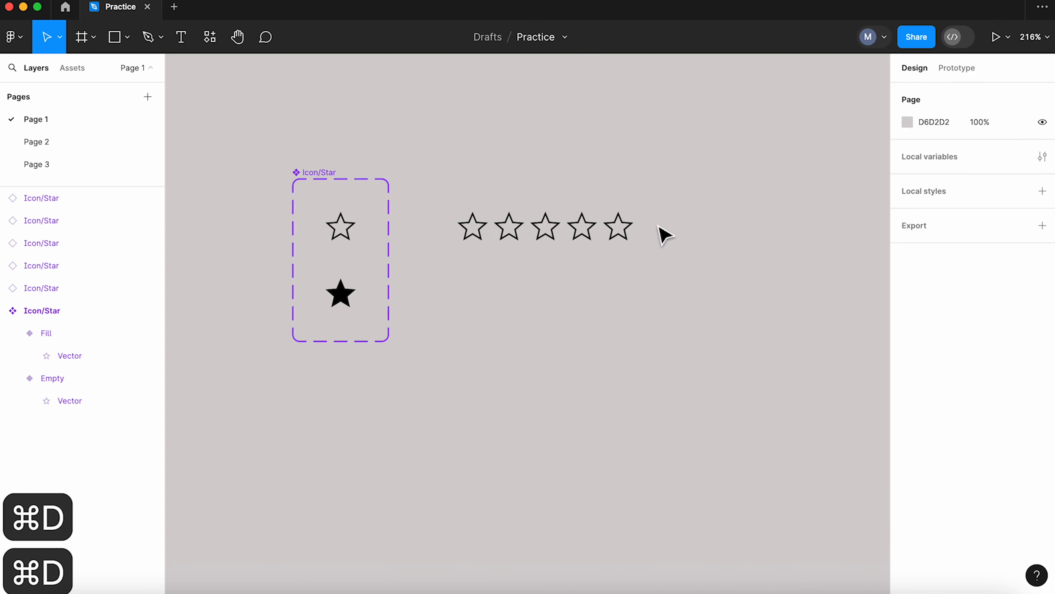
# Wrap the five star instances in a horizontal auto layout frame and make that frame a component
pyautogui.moveTo(659, 201); pyautogui.dragTo(436, 276)
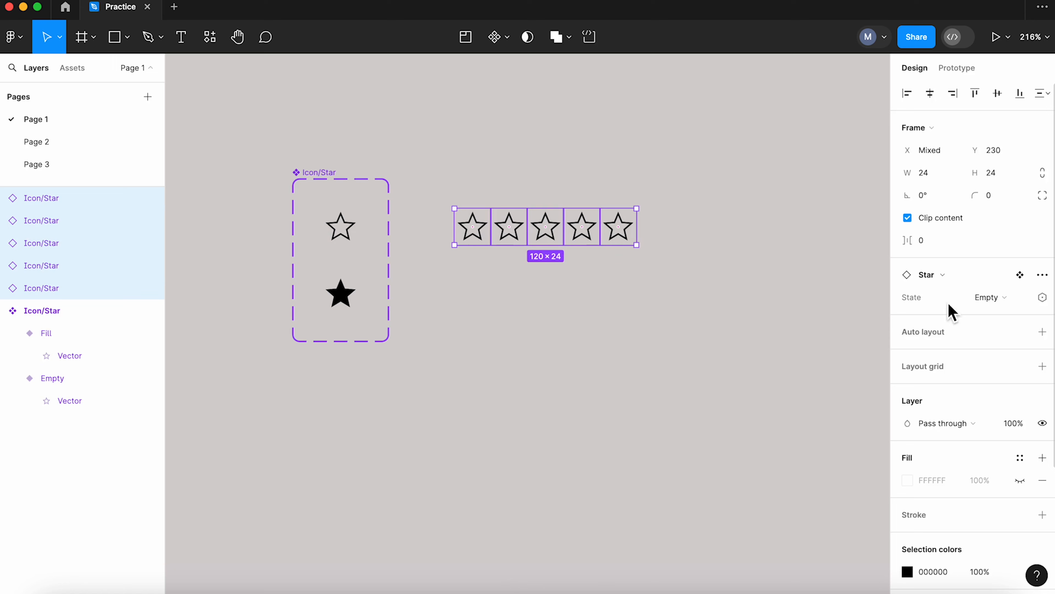
pyautogui.click(1042, 332)
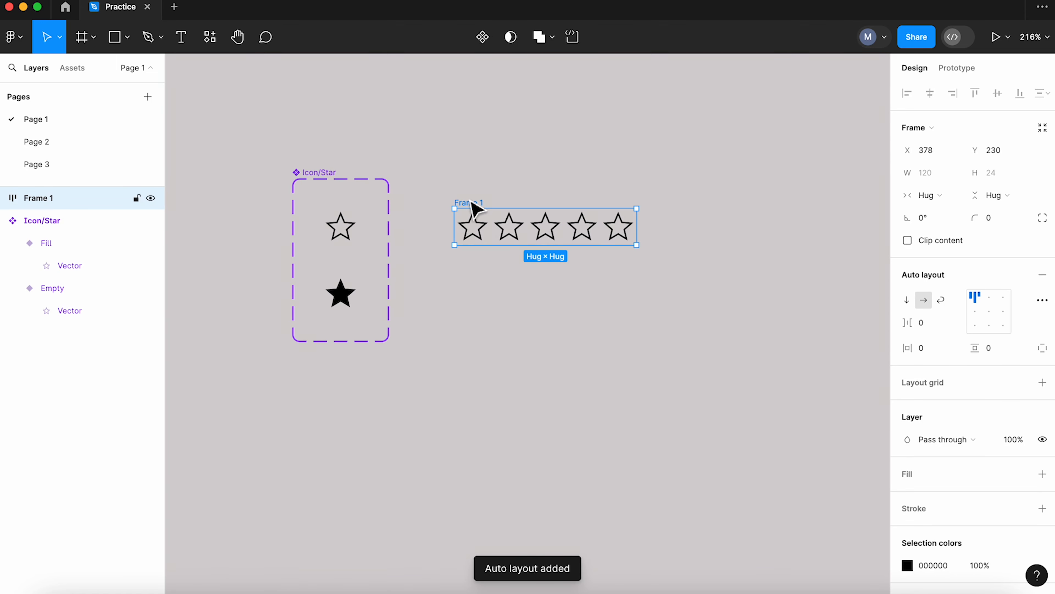
pyautogui.click(483, 37)
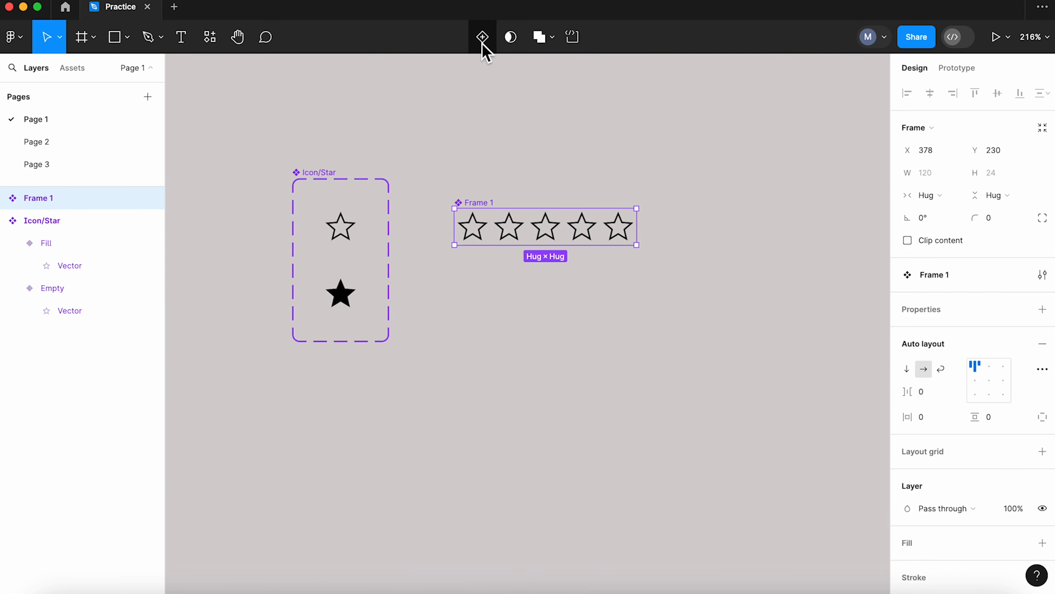
# Add five more variants to the five-star row component, making six rows in total
pyautogui.click(483, 37)
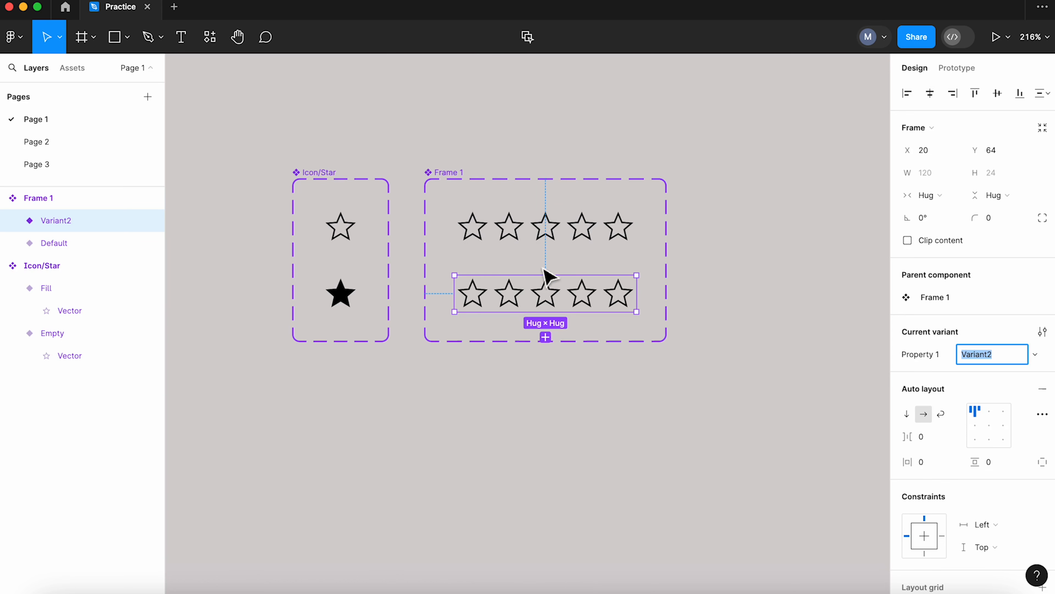
pyautogui.click(546, 338)
pyautogui.click(546, 404)
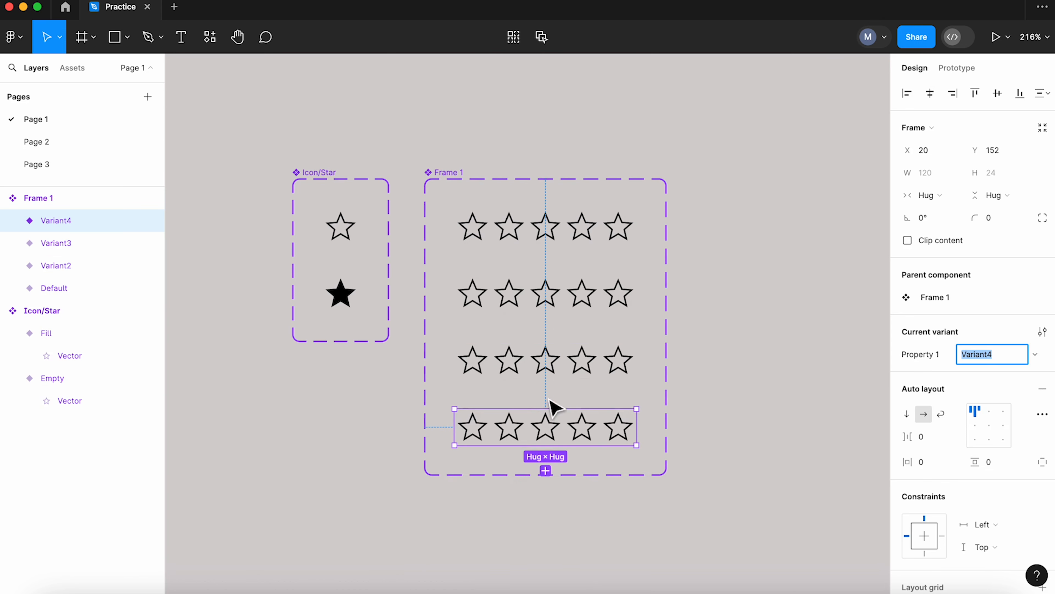
pyautogui.click(545, 470)
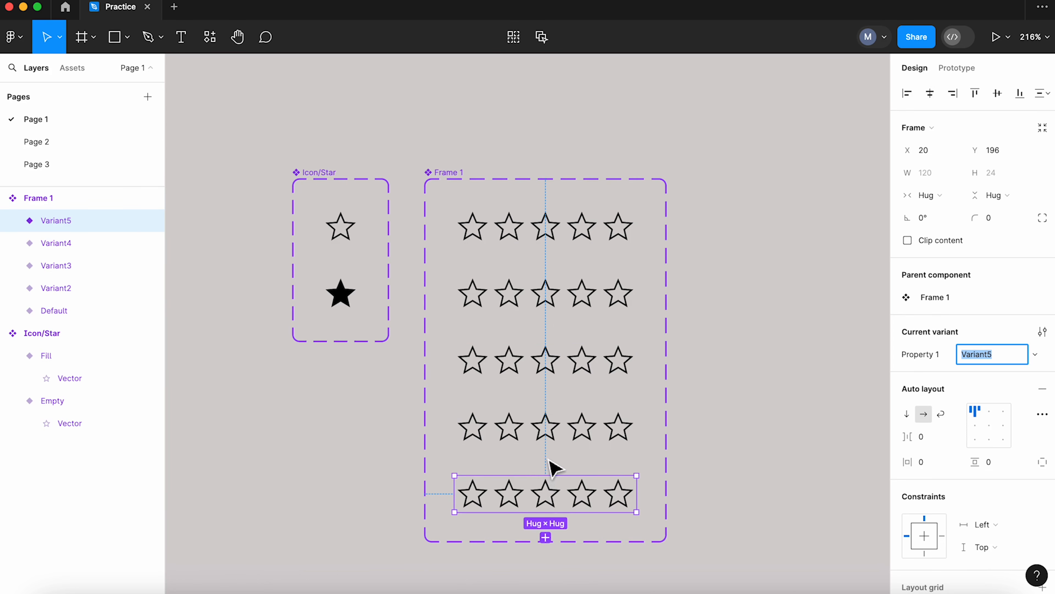
pyautogui.click(545, 537)
pyautogui.scroll(-3, 528, 406)
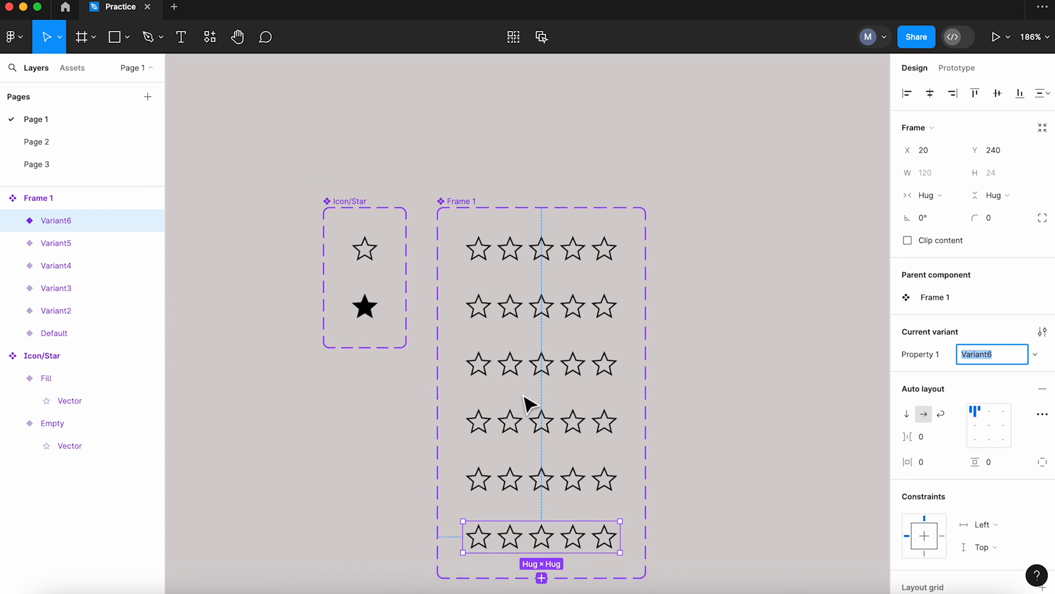
# Set the vertical spacing between the six star-row variants to 8 and resize the component set to fit them
pyautogui.moveTo(478, 229); pyautogui.dragTo(473, 224)
pyautogui.click(952, 225)
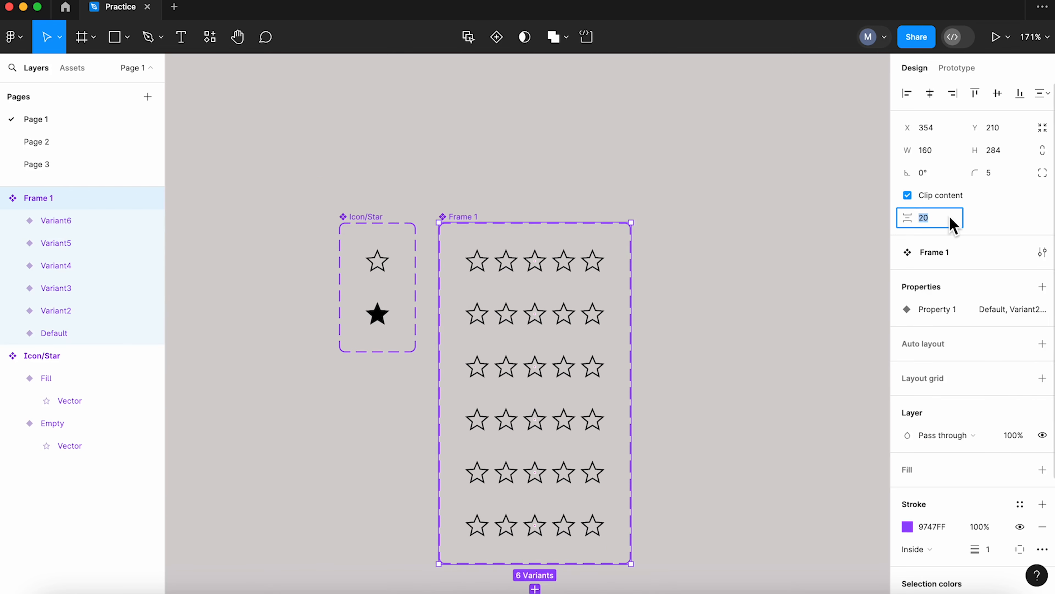
pyautogui.write('8')
pyautogui.press('Return')
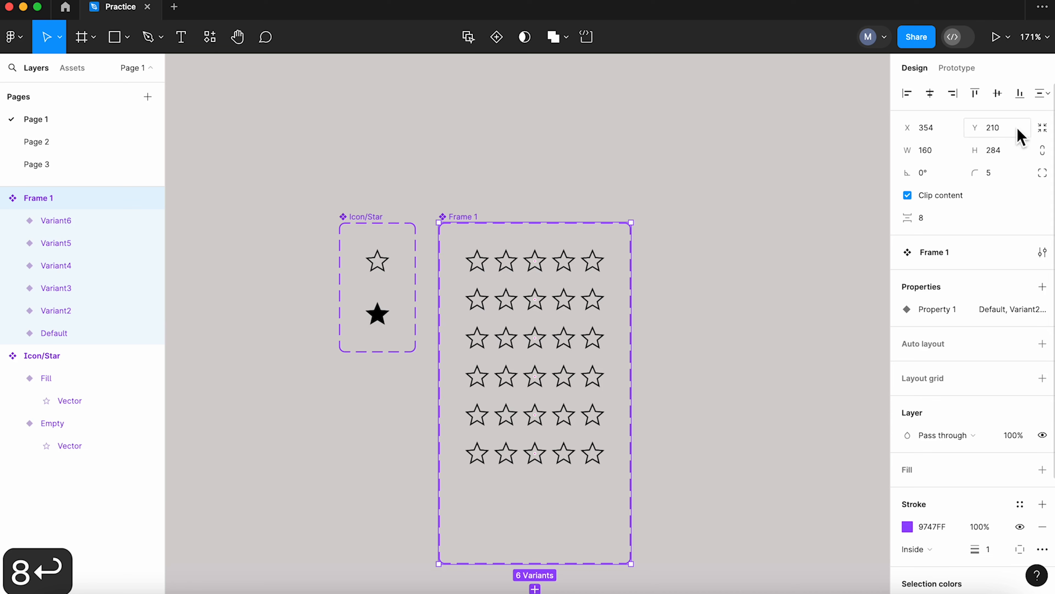
pyautogui.click(1041, 128)
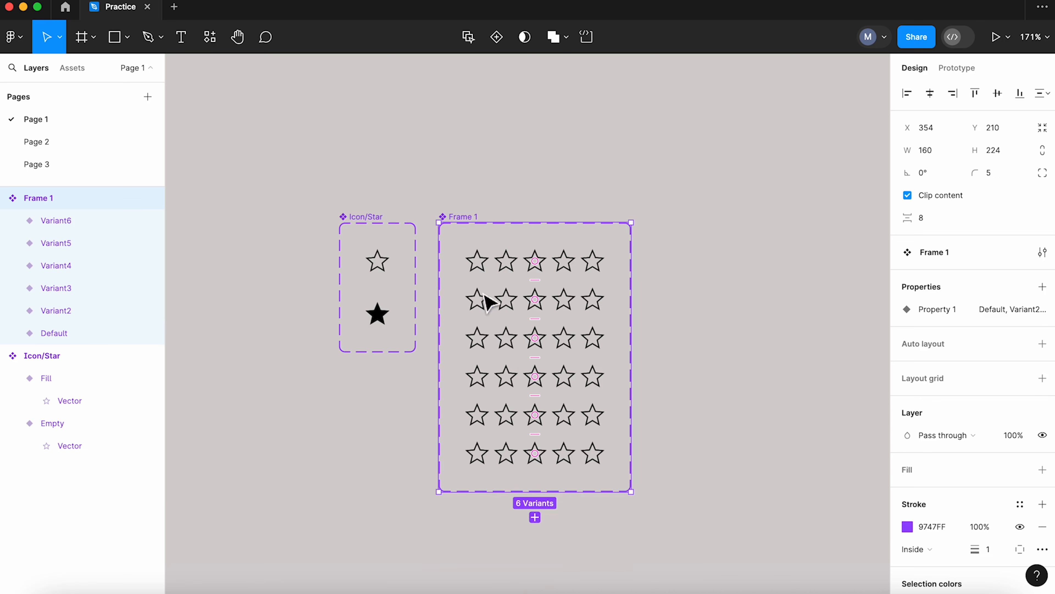
# Switch the first star of the second row to the Fill state
pyautogui.doubleClick(487, 303)
pyautogui.click(989, 354)
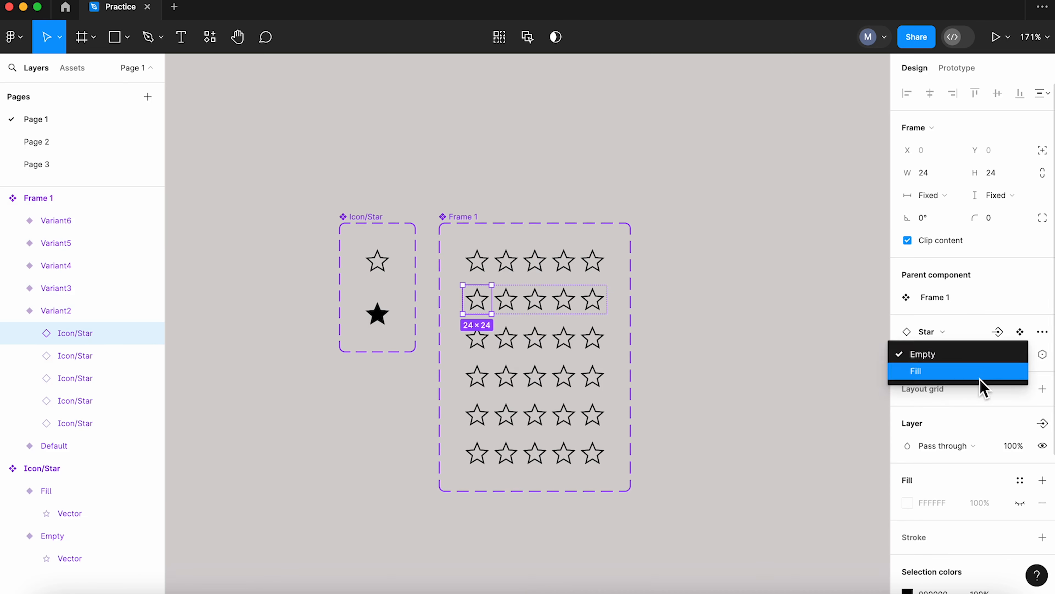
pyautogui.click(985, 371)
# Switch the first two stars of the third row to the Fill state
pyautogui.doubleClick(488, 351)
pyautogui.keyDown('shift'); pyautogui.click(509, 347); pyautogui.keyUp('shift')
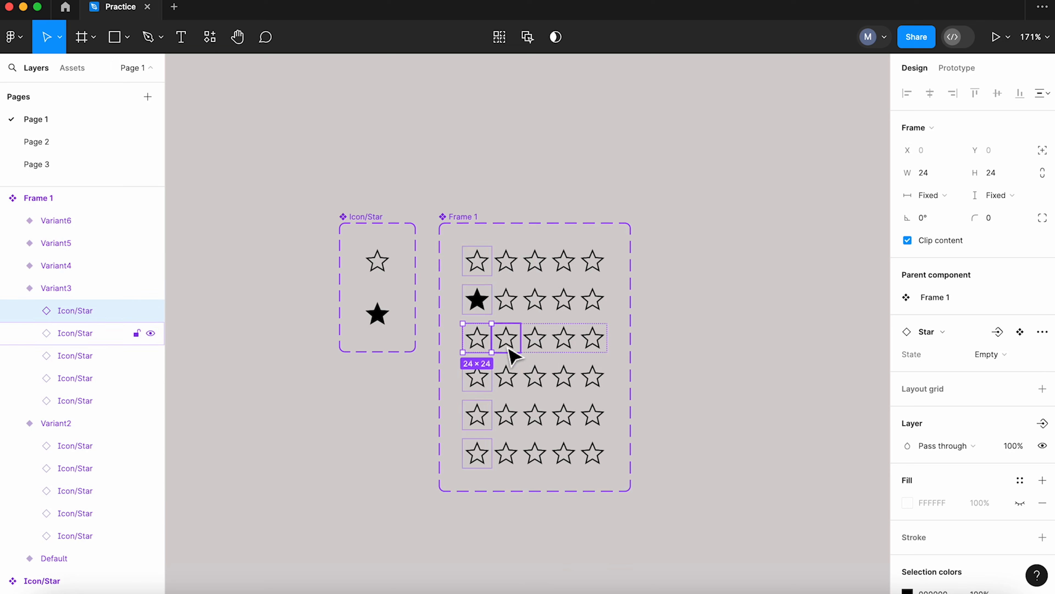
pyautogui.click(1016, 358)
pyautogui.click(1005, 371)
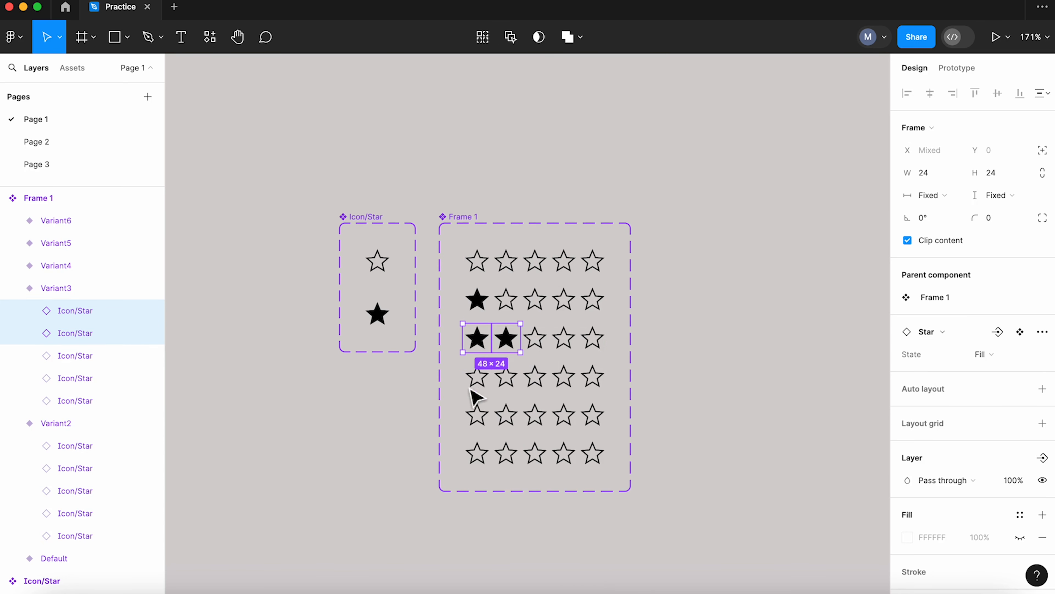
# Switch the first three stars of the fourth row to the Fill state
pyautogui.click(482, 387)
pyautogui.doubleClick(478, 378)
pyautogui.keyDown('shift'); pyautogui.click(512, 386); pyautogui.keyUp('shift')
pyautogui.keyDown('shift'); pyautogui.click(534, 389); pyautogui.keyUp('shift')
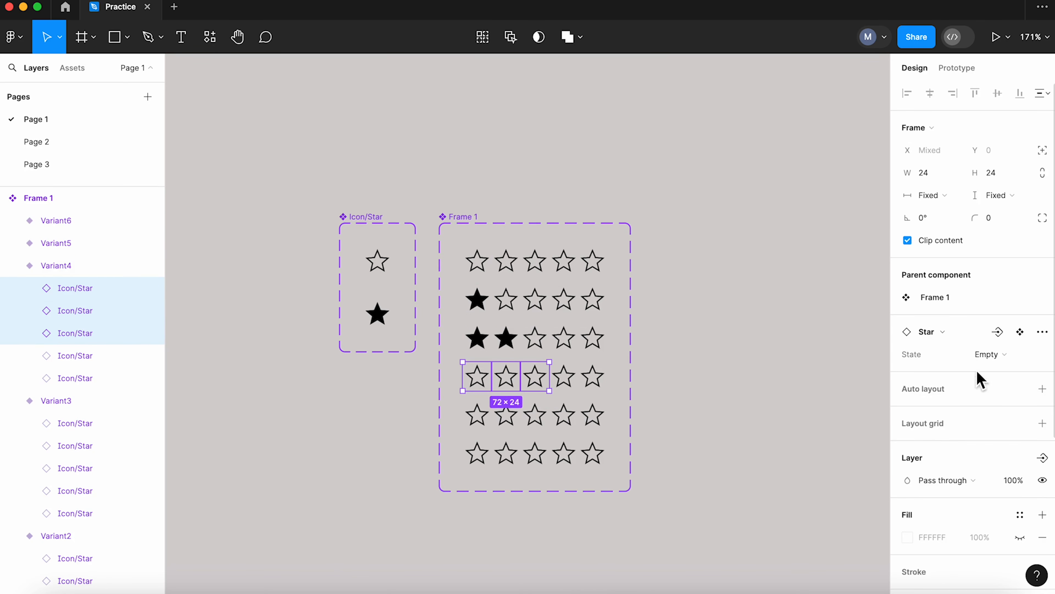
pyautogui.click(988, 354)
pyautogui.click(989, 372)
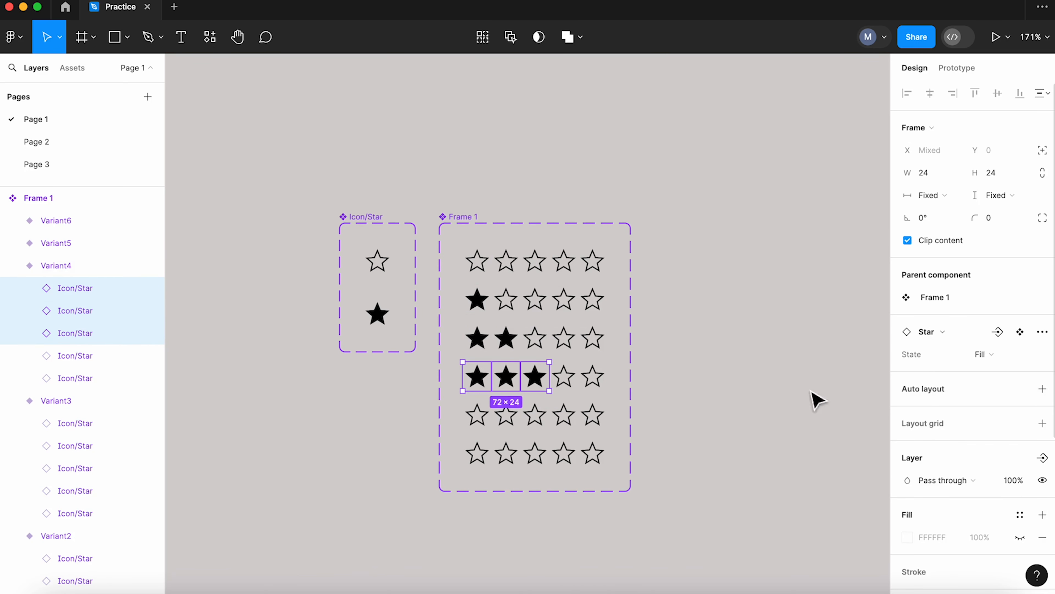
# Switch the first four stars of the fifth row to the Fill state
pyautogui.keyDown('shift'); pyautogui.click(479, 422); pyautogui.keyUp('shift')
pyautogui.doubleClick(478, 424)
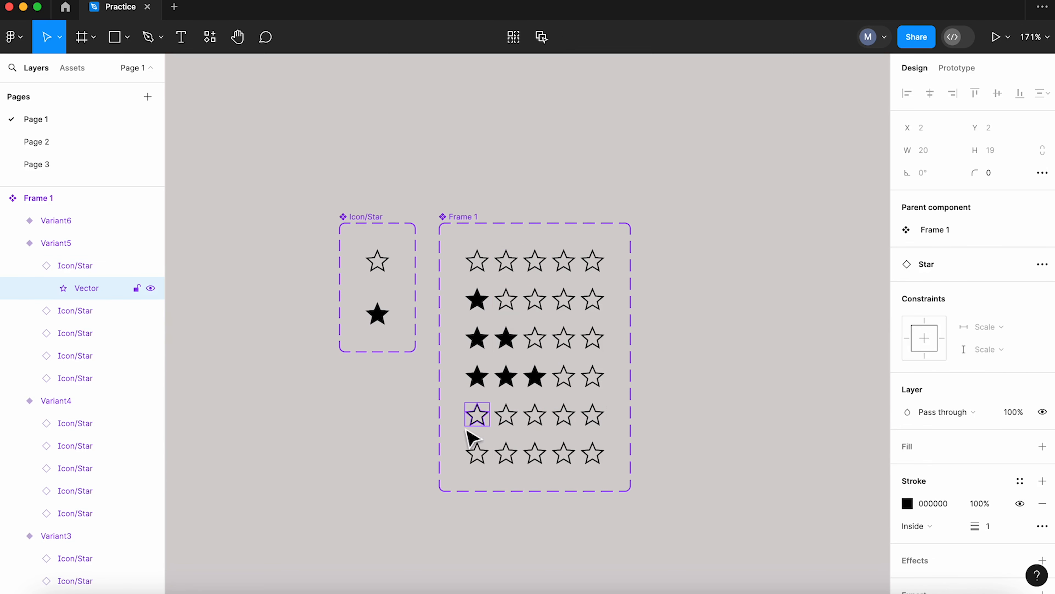
pyautogui.click(477, 417)
pyautogui.keyDown('shift'); pyautogui.click(506, 418); pyautogui.keyUp('shift')
pyautogui.keyDown('shift'); pyautogui.click(535, 418); pyautogui.keyUp('shift')
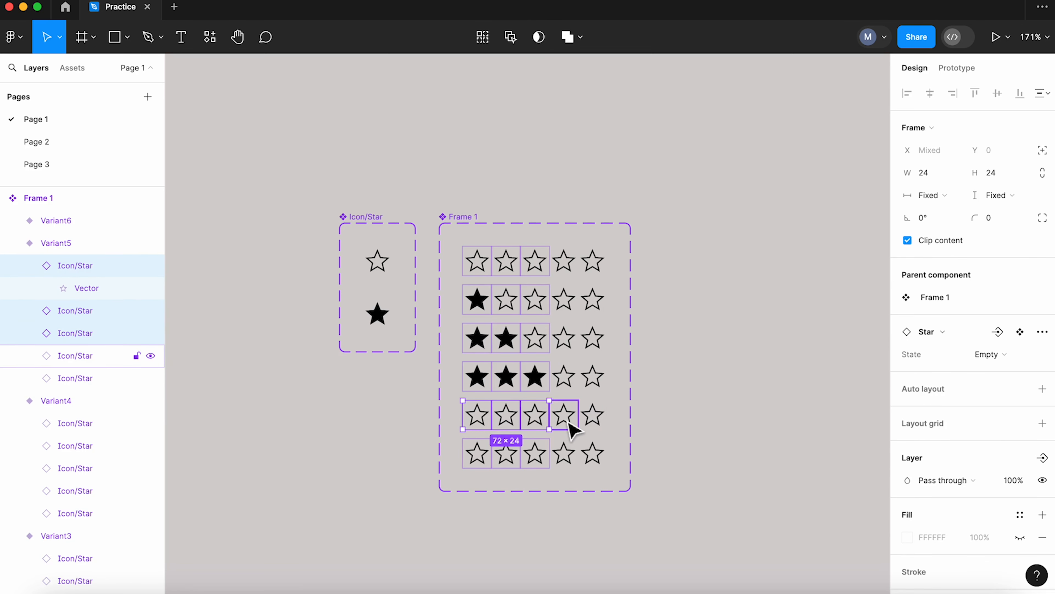
pyautogui.keyDown('shift'); pyautogui.click(568, 423); pyautogui.keyUp('shift')
pyautogui.click(989, 353)
pyautogui.click(980, 372)
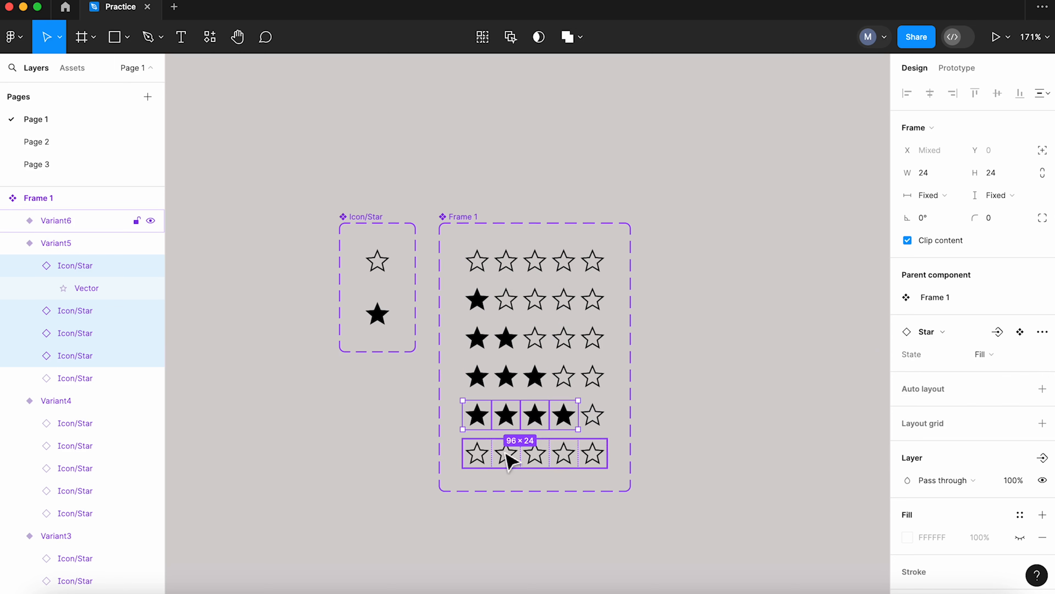
# Switch all five stars of the sixth row to the Fill state
pyautogui.click(483, 455)
pyautogui.click(478, 454)
pyautogui.keyDown('shift'); pyautogui.click(506, 454); pyautogui.keyUp('shift')
pyautogui.keyDown('shift'); pyautogui.click(535, 454); pyautogui.keyUp('shift')
pyautogui.keyDown('shift'); pyautogui.click(564, 457); pyautogui.keyUp('shift')
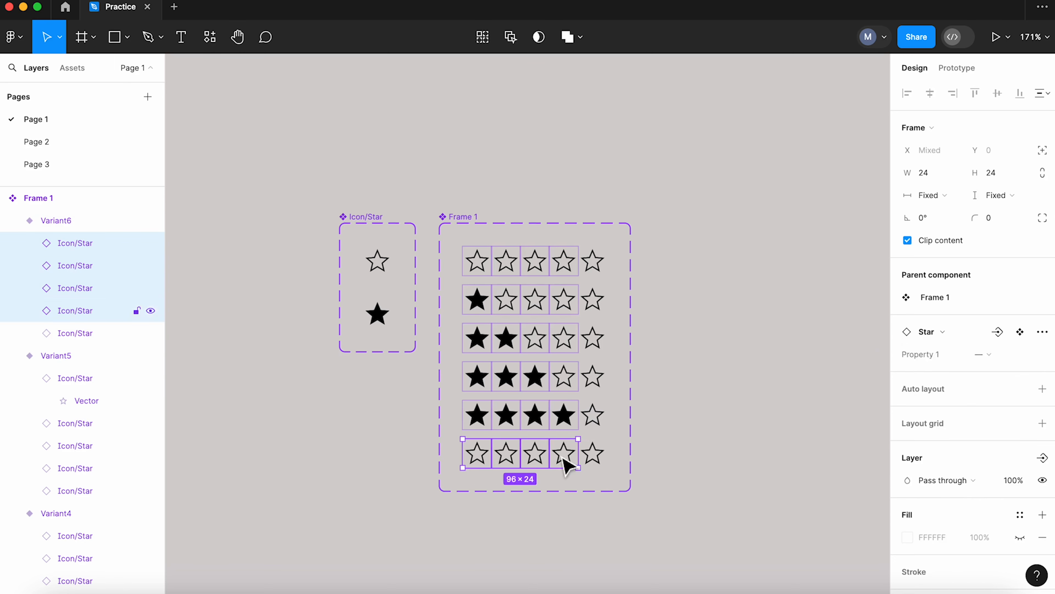
pyautogui.keyDown('shift'); pyautogui.click(592, 455); pyautogui.keyUp('shift')
pyautogui.click(989, 354)
pyautogui.click(964, 376)
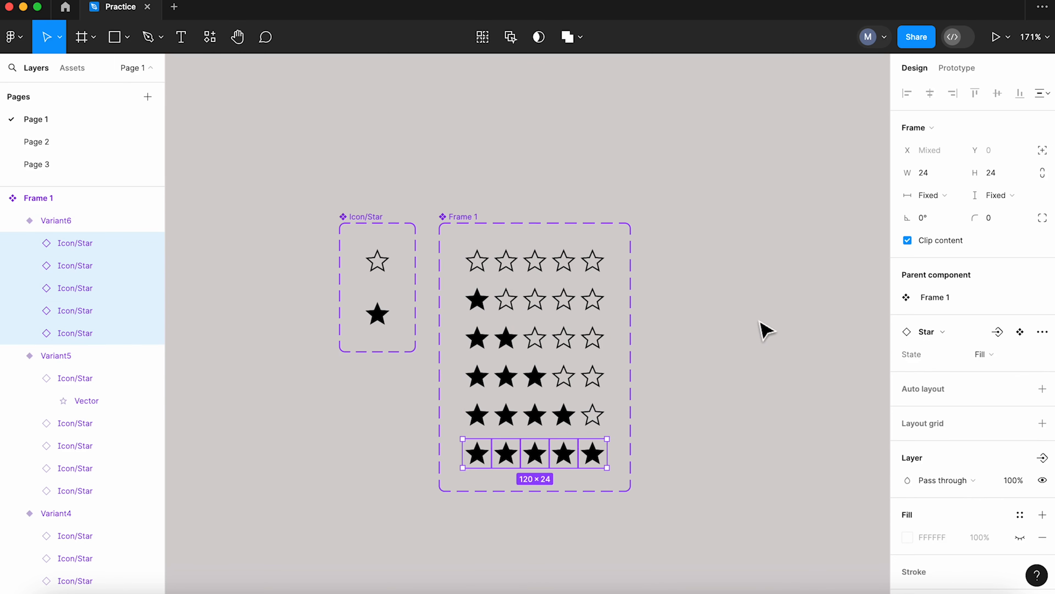
pyautogui.click(759, 323)
# Rename the row component's variant property to Stars and set the all-empty first row's value to 0
pyautogui.click(579, 265)
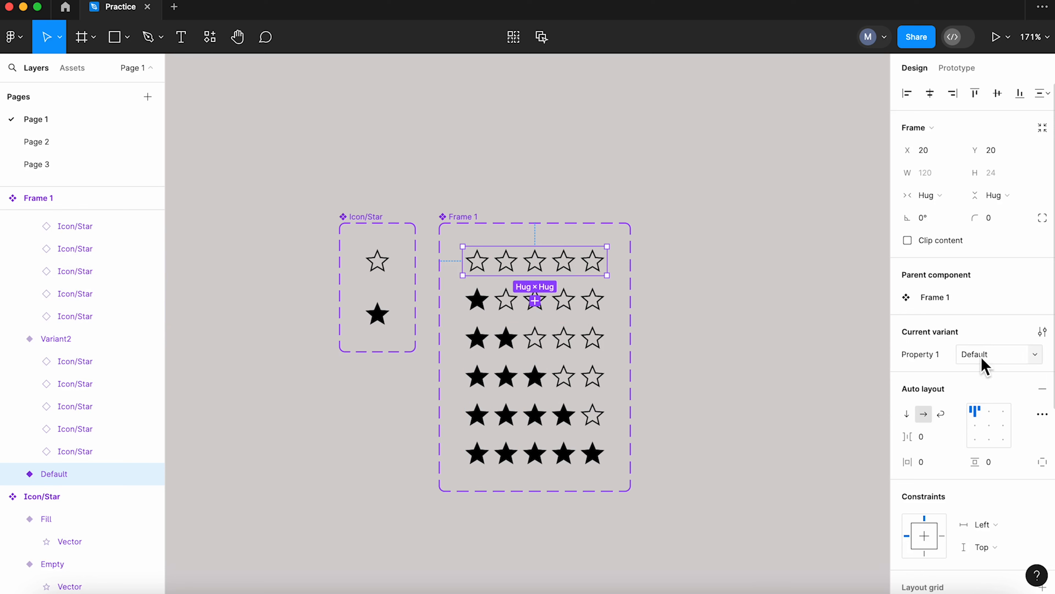
pyautogui.doubleClick(916, 360)
pyautogui.write('St')
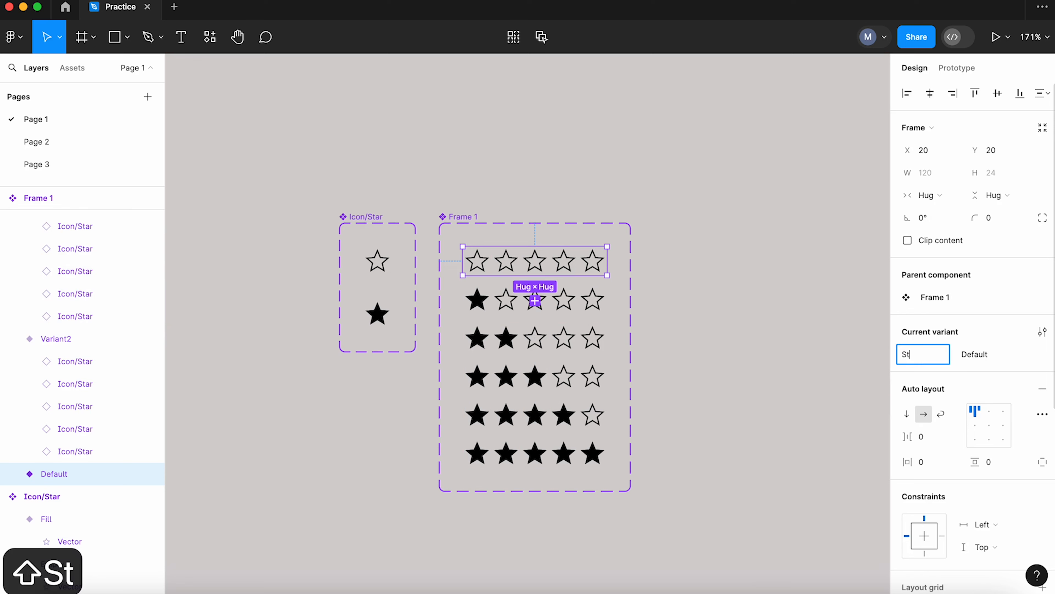
pyautogui.write('ars')
pyautogui.press('Return')
pyautogui.doubleClick(988, 357)
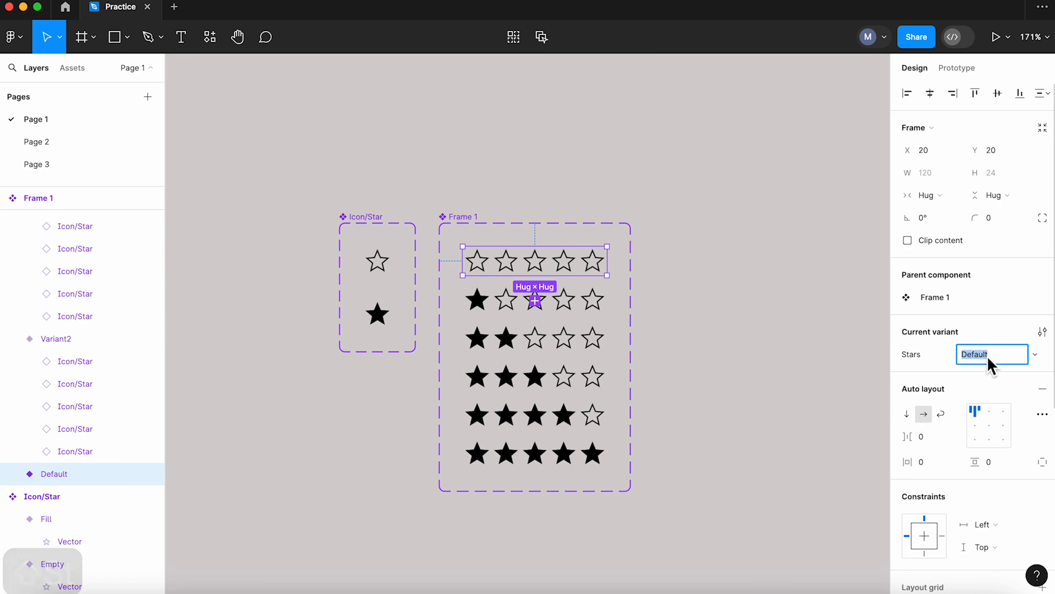
pyautogui.write('0')
# Set the Stars property of the second, third and fourth rows to 1, 2 and 3
pyautogui.click(605, 310)
pyautogui.click(995, 357)
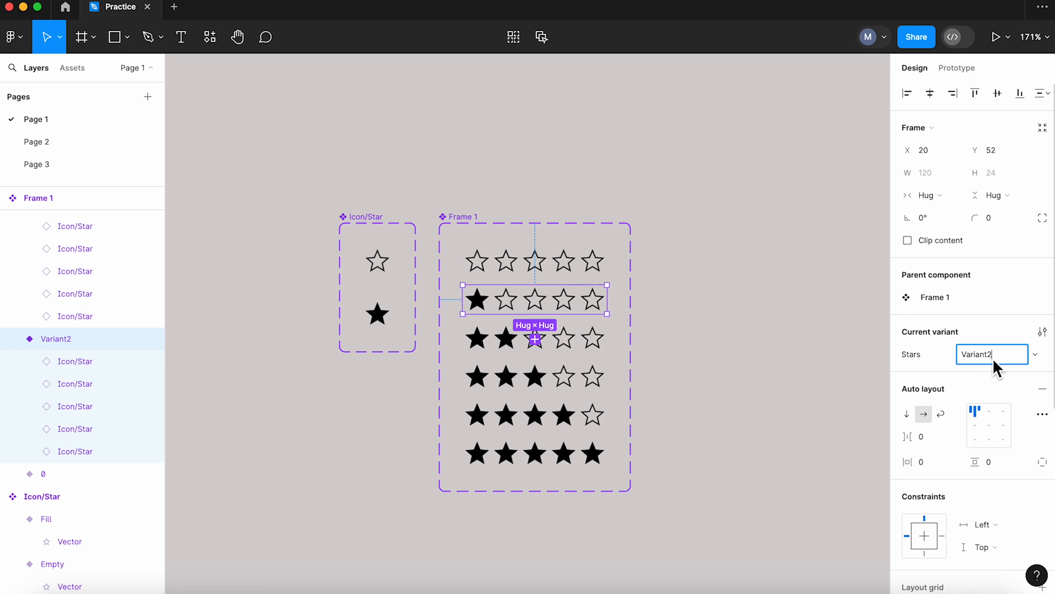
pyautogui.write('1')
pyautogui.click(601, 347)
pyautogui.click(978, 356)
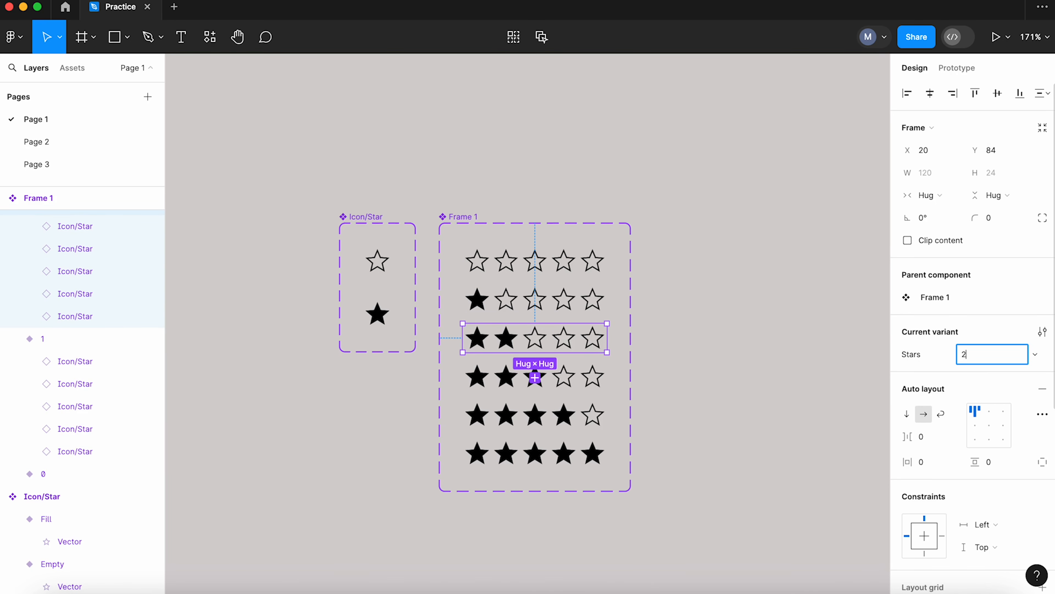
pyautogui.write('2')
pyautogui.click(605, 386)
pyautogui.click(989, 356)
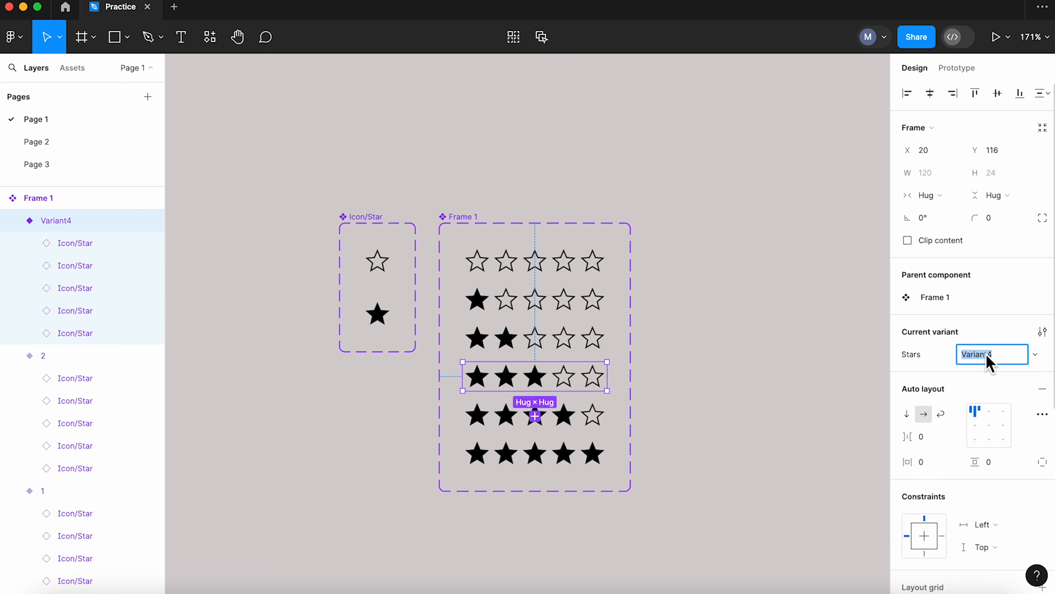
pyautogui.write('3')
# Set the Stars property of the fifth row to 4 and of the sixth row to 5
pyautogui.click(603, 416)
pyautogui.click(982, 355)
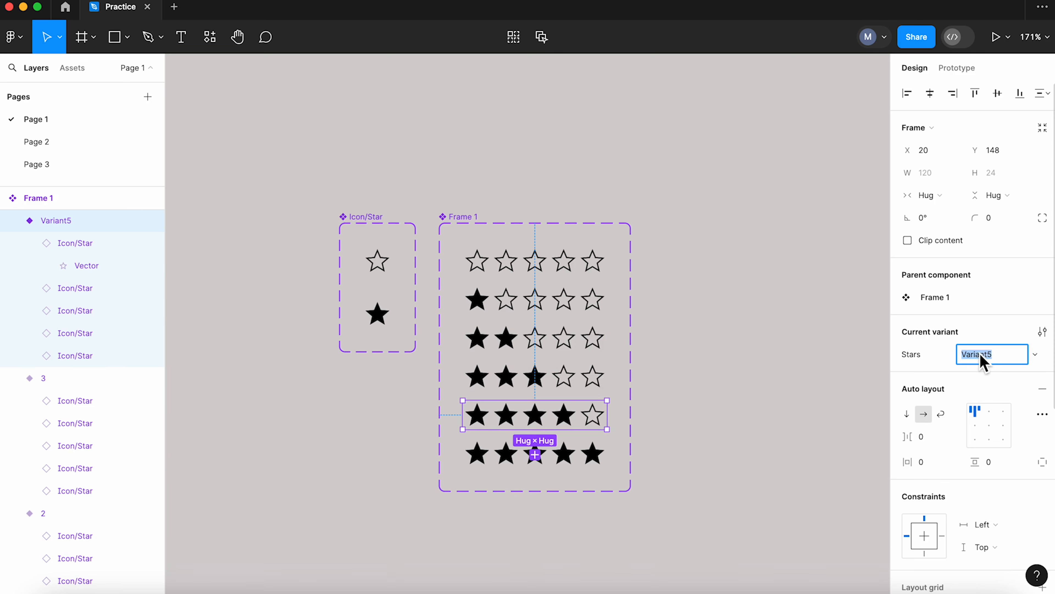
pyautogui.write('4')
pyautogui.click(605, 453)
pyautogui.click(993, 356)
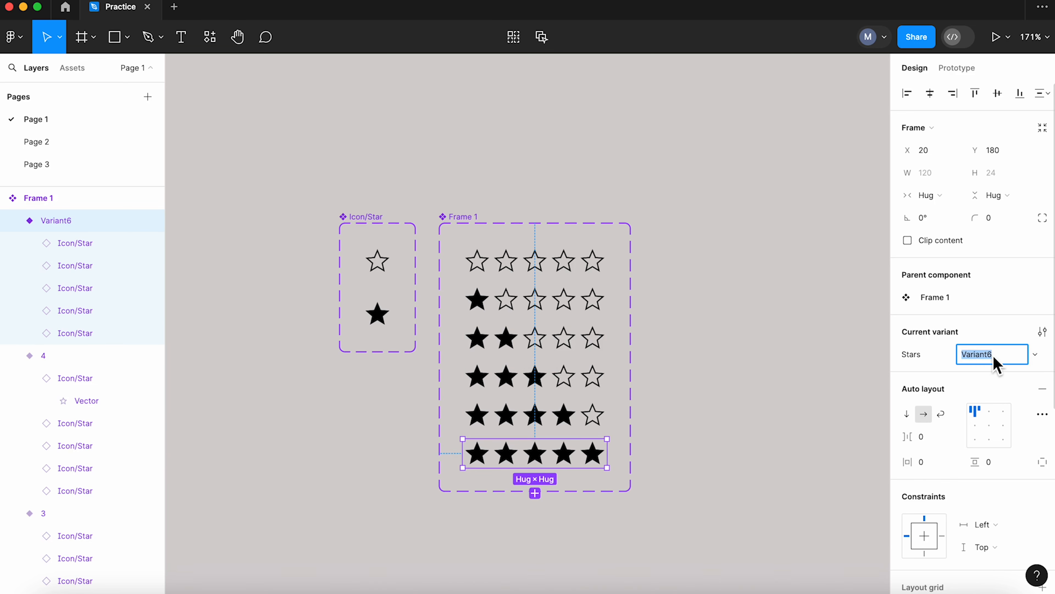
pyautogui.write('5')
pyautogui.click(771, 397)
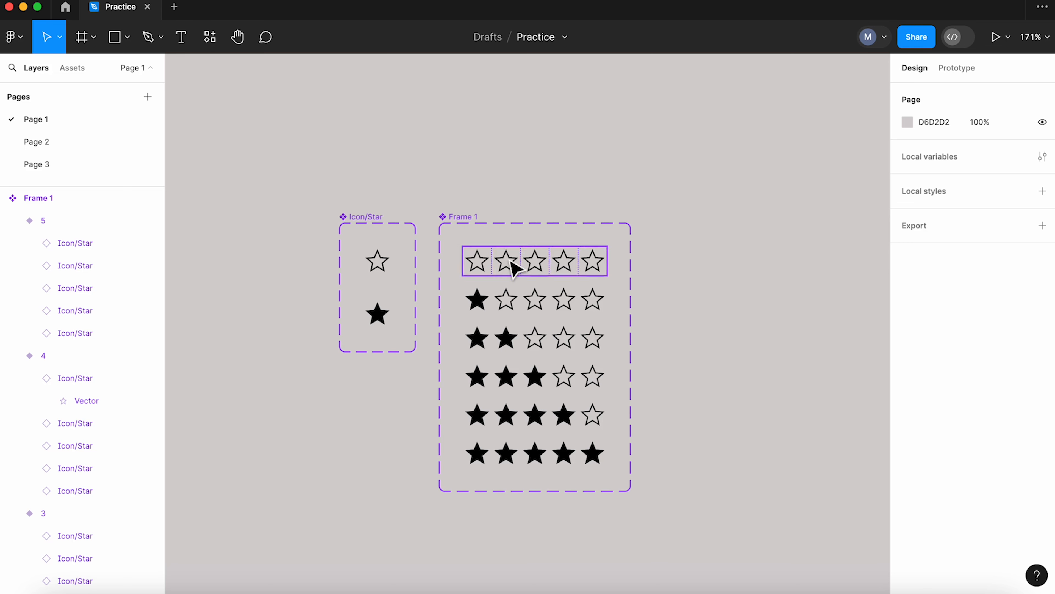
# Rename the star-row component set as 5Stars
pyautogui.doubleClick(464, 217)
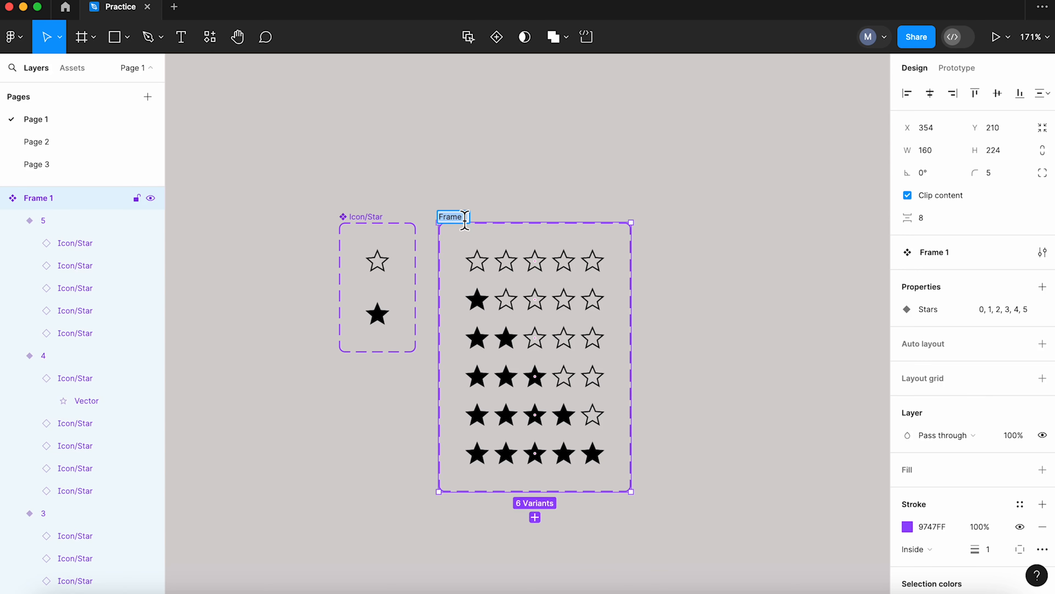
pyautogui.write('5Stars')
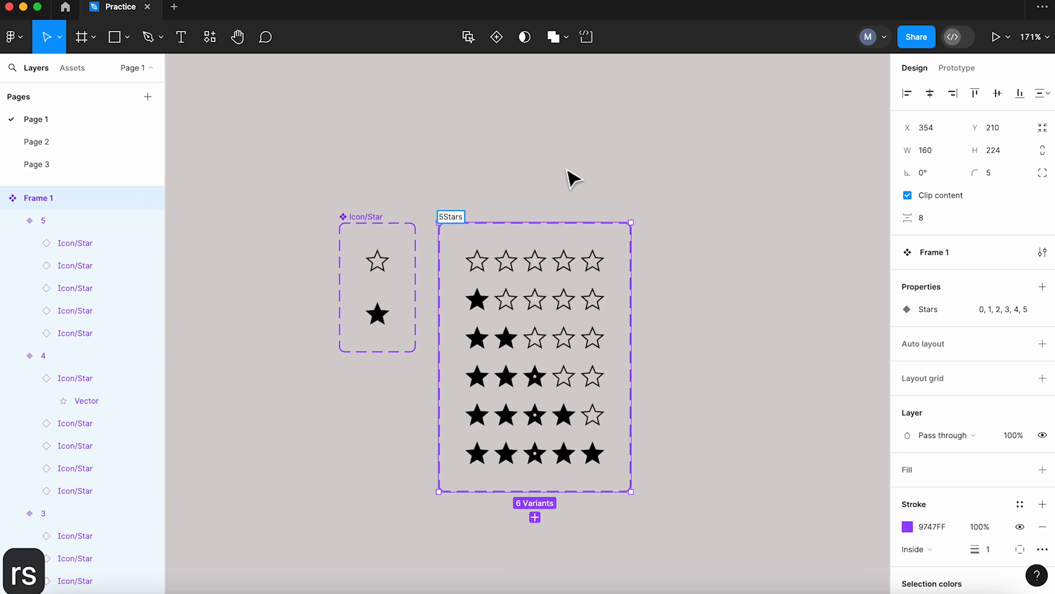
pyautogui.click(570, 191)
# Add a text box about 88 × 16 beside the 5Stars component set, reading "Overall rating"
pyautogui.press('space')
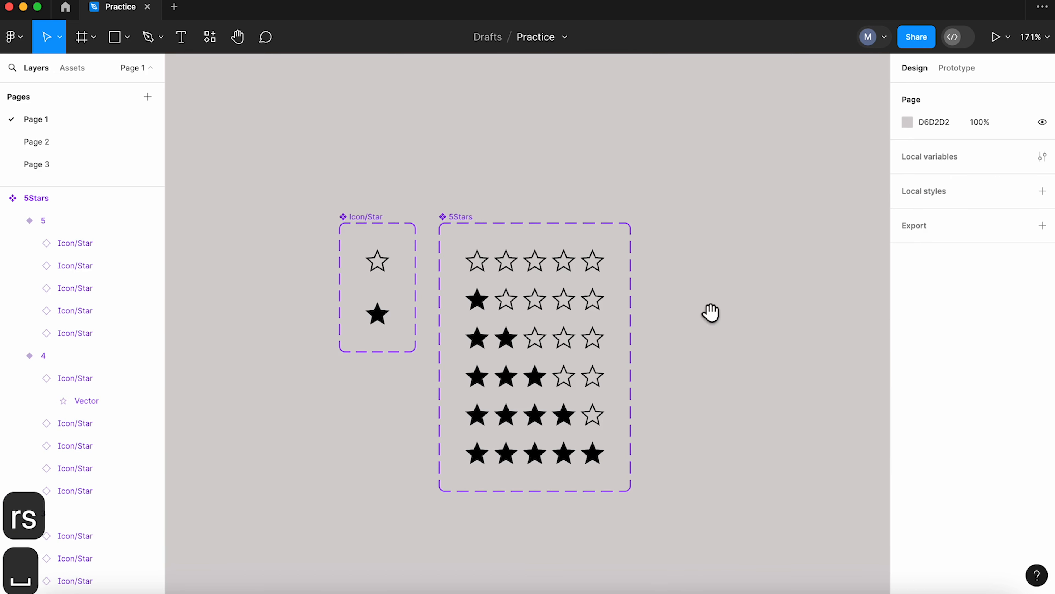
pyautogui.moveTo(709, 311); pyautogui.dragTo(587, 269)
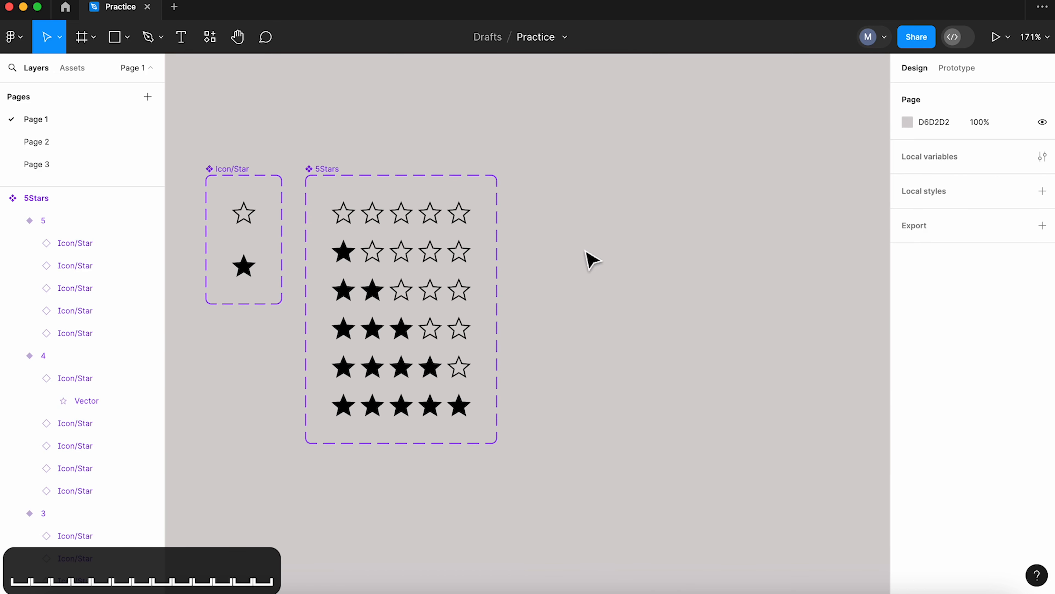
pyautogui.press('t')
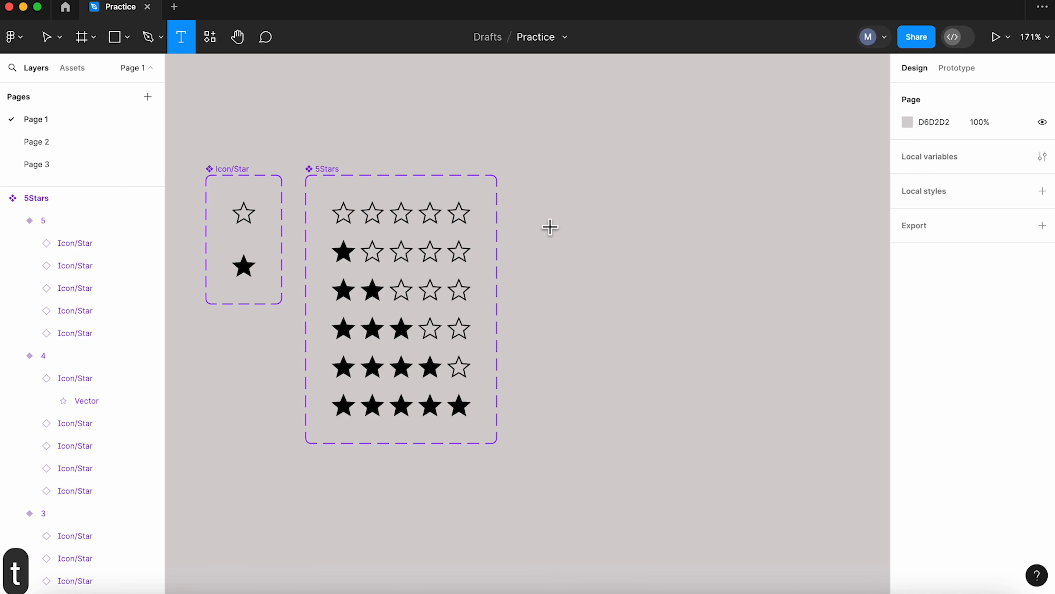
pyautogui.moveTo(542, 208); pyautogui.dragTo(648, 228)
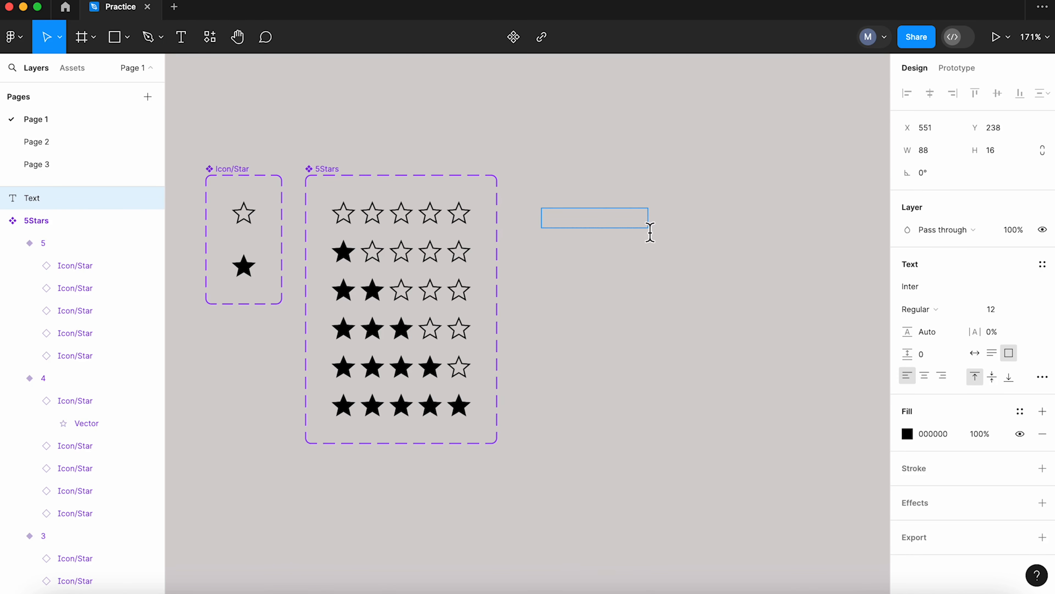
pyautogui.write('Ove')
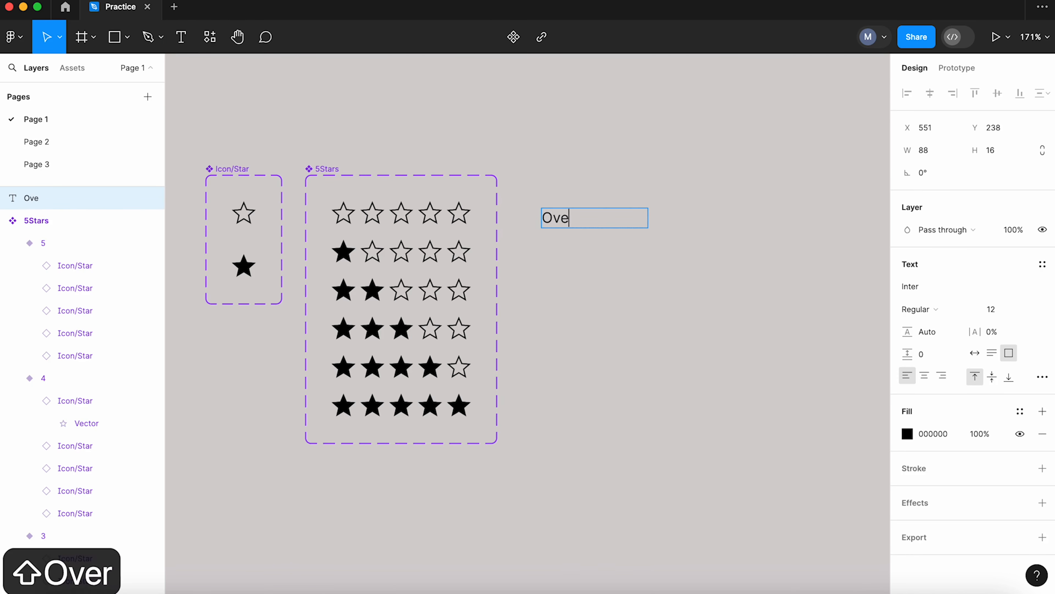
pyautogui.write('rall rating')
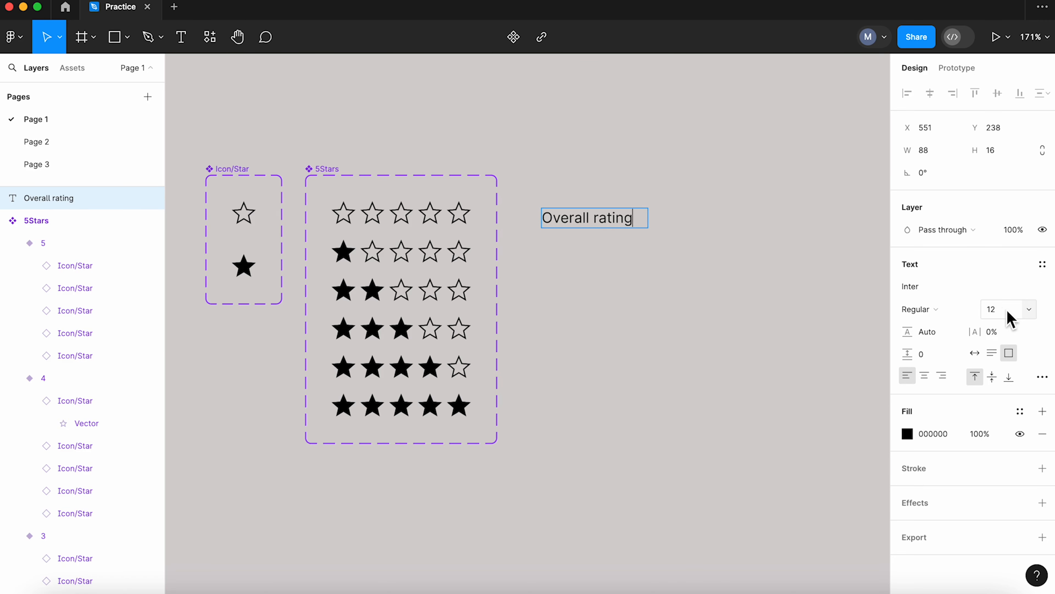
# Format the "Overall rating" text as Bold at size 16 with auto width
pyautogui.click(1029, 310)
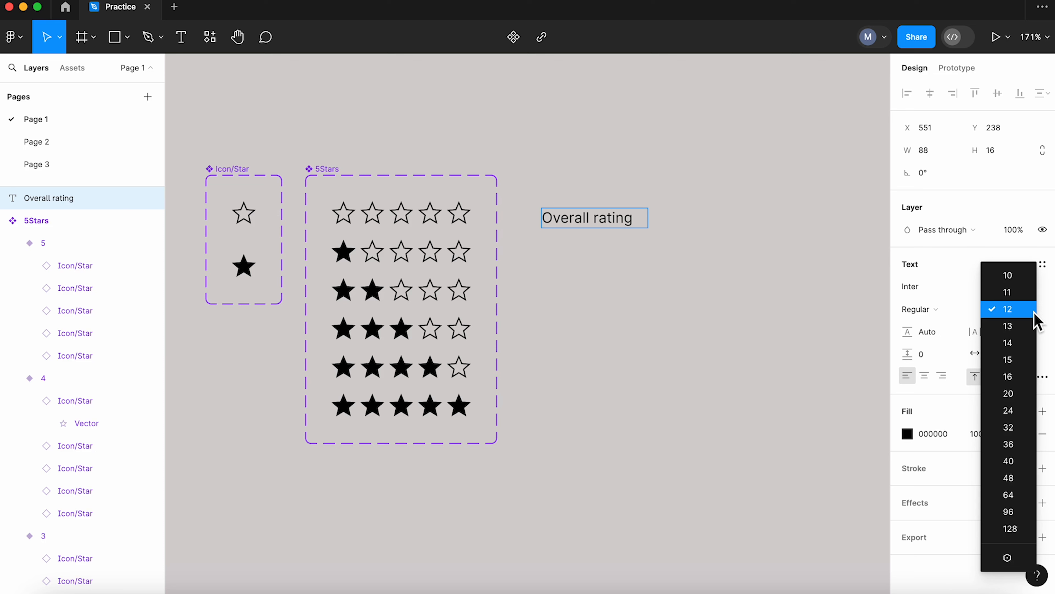
pyautogui.click(1015, 375)
pyautogui.click(850, 292)
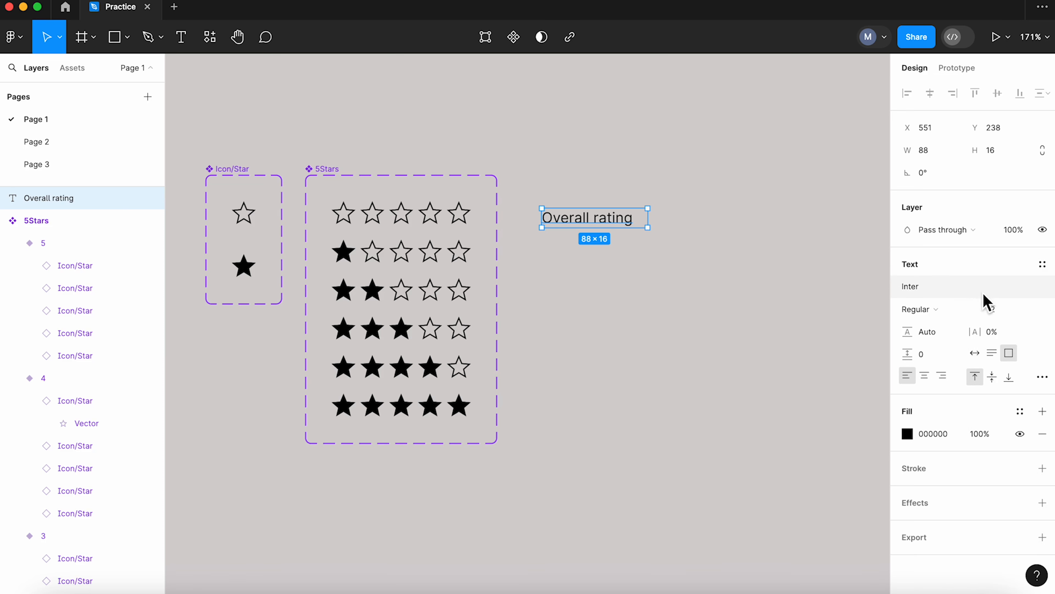
pyautogui.click(1030, 312)
pyautogui.click(1029, 351)
pyautogui.click(951, 313)
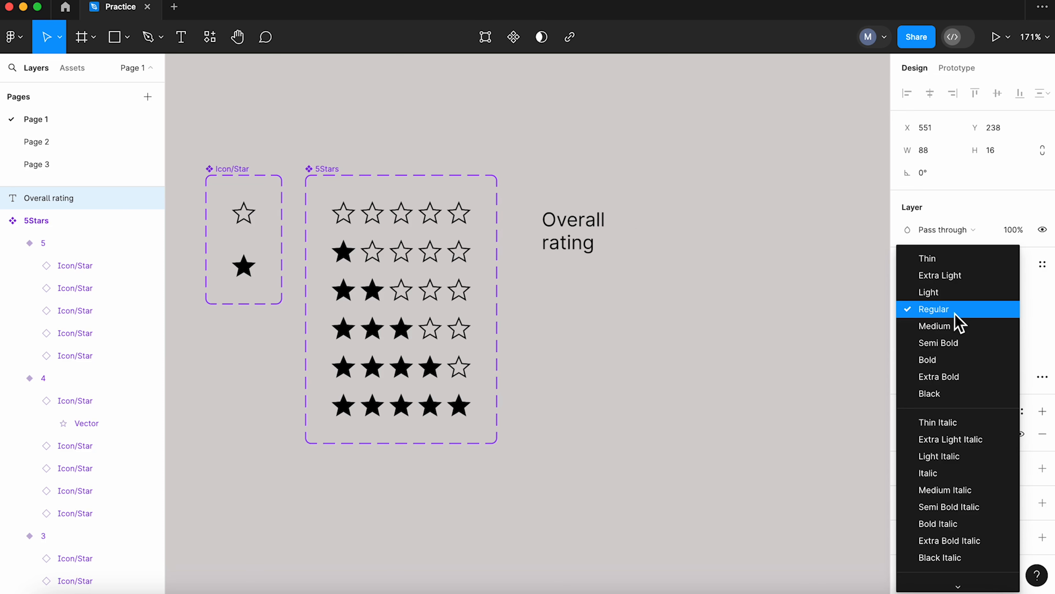
pyautogui.click(942, 359)
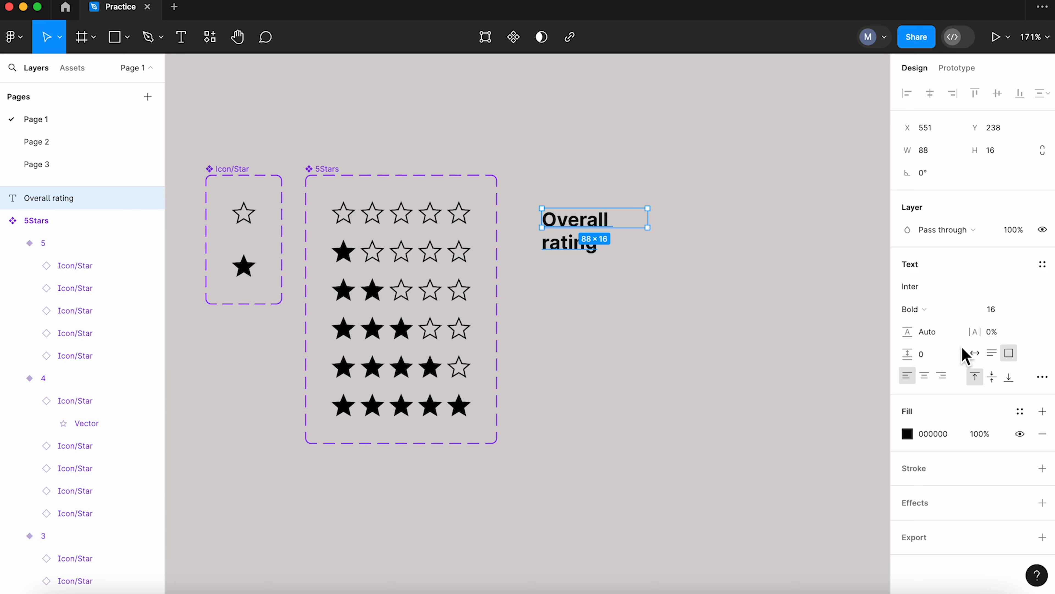
pyautogui.click(974, 353)
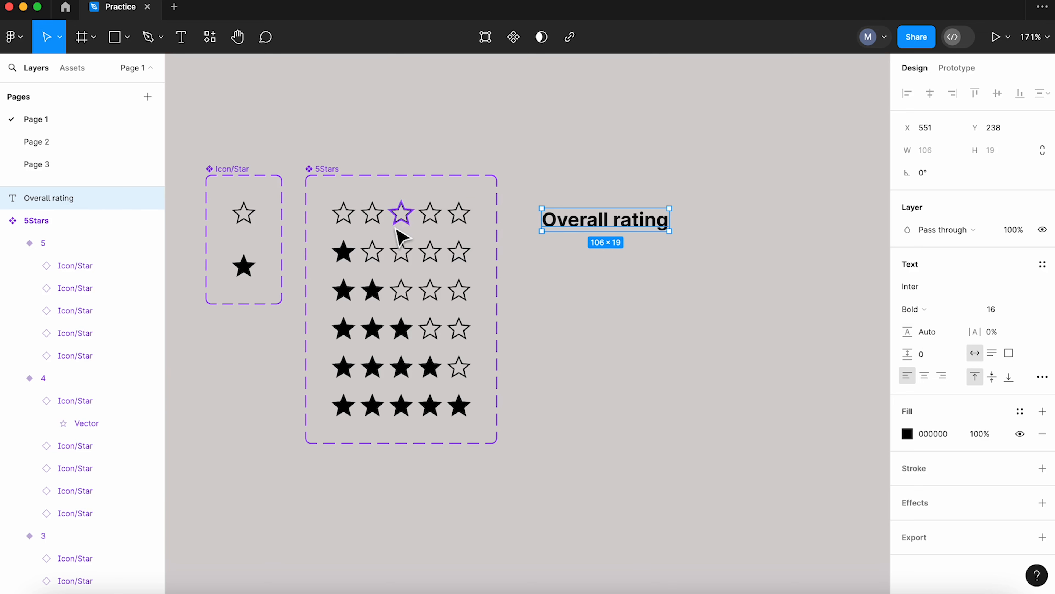
# Move the "Overall rating" heading up slightly and place an instance of the zero-star row directly beneath it
pyautogui.scroll(-3, 400, 236)
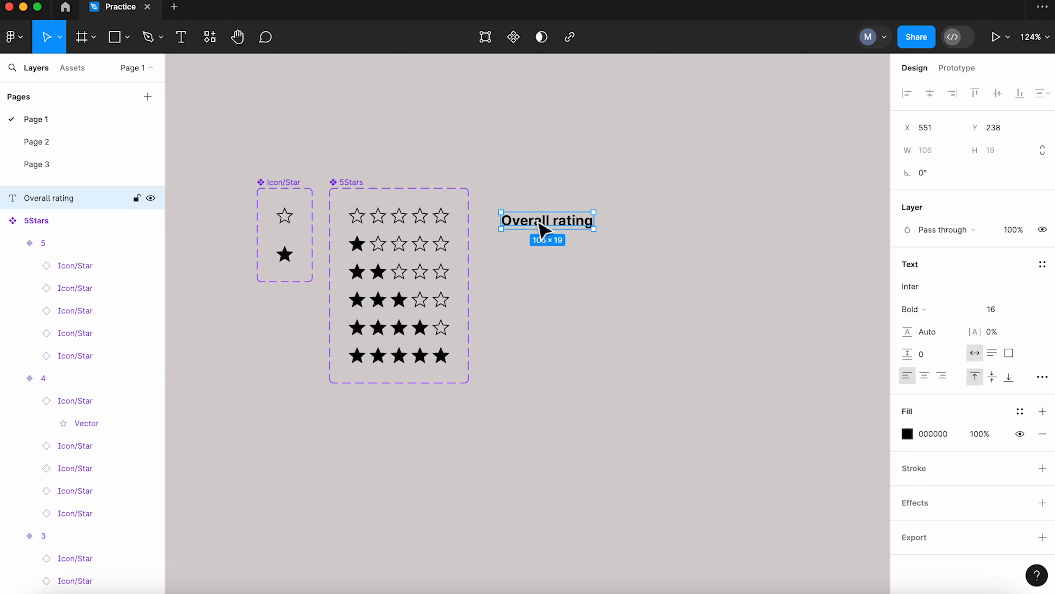
pyautogui.moveTo(541, 226); pyautogui.dragTo(542, 208)
pyautogui.click(431, 229)
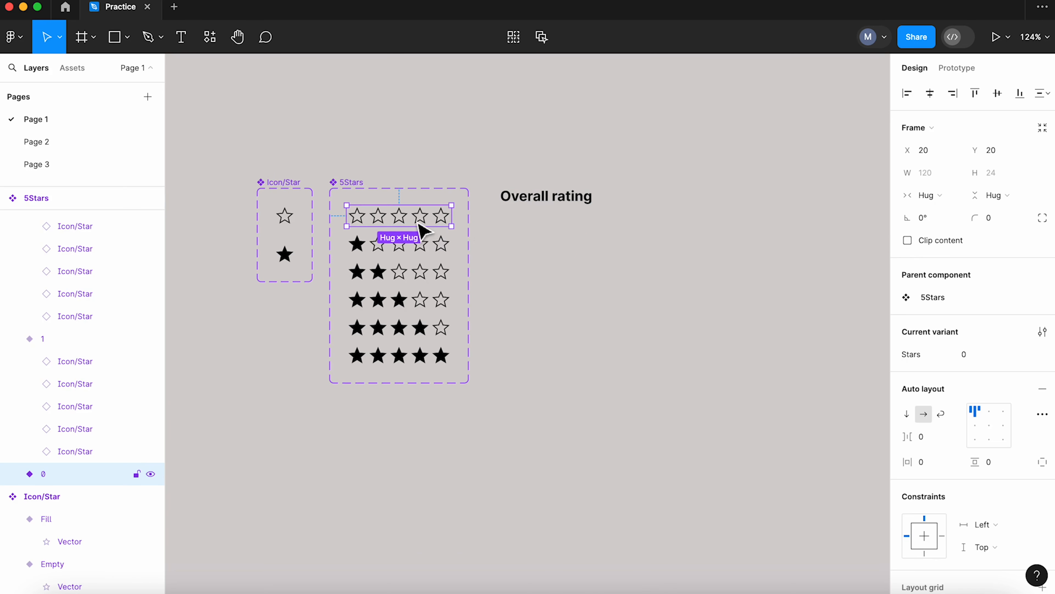
pyautogui.moveTo(422, 229); pyautogui.dragTo(577, 227)
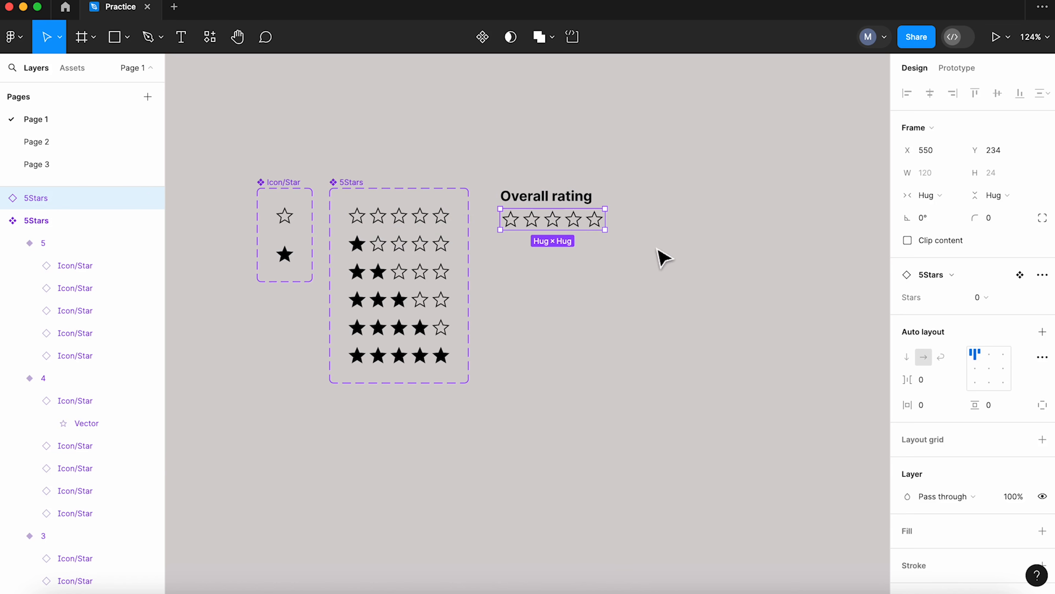
pyautogui.click(665, 249)
pyautogui.hscroll(4, 712, 217)
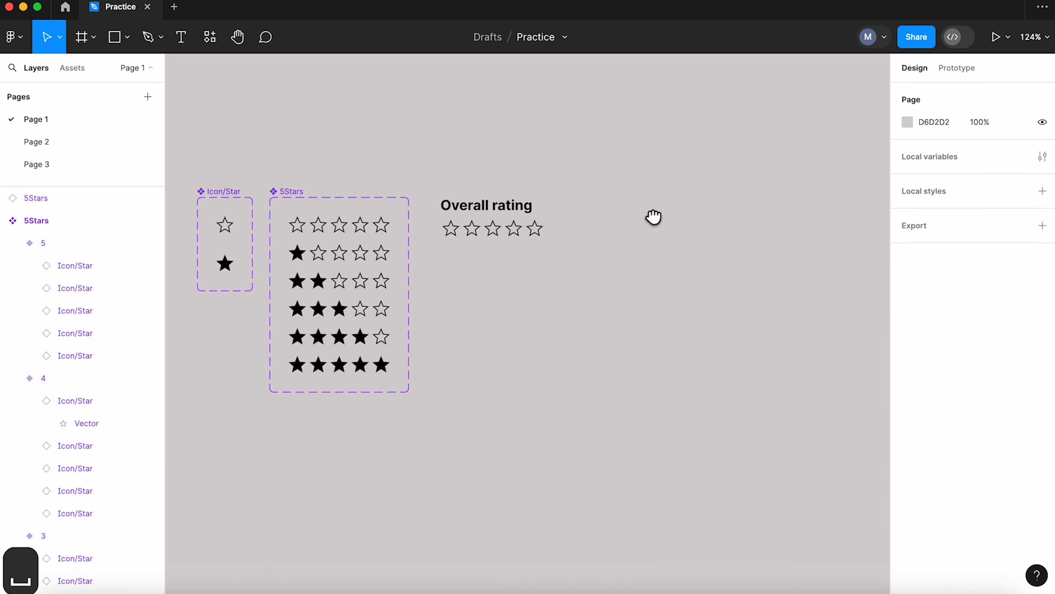
# Add a text box about 78 × 21 beside the "Overall rating" star row, reading "Clear", with auto width
pyautogui.press('t')
pyautogui.moveTo(594, 212); pyautogui.dragTo(663, 232)
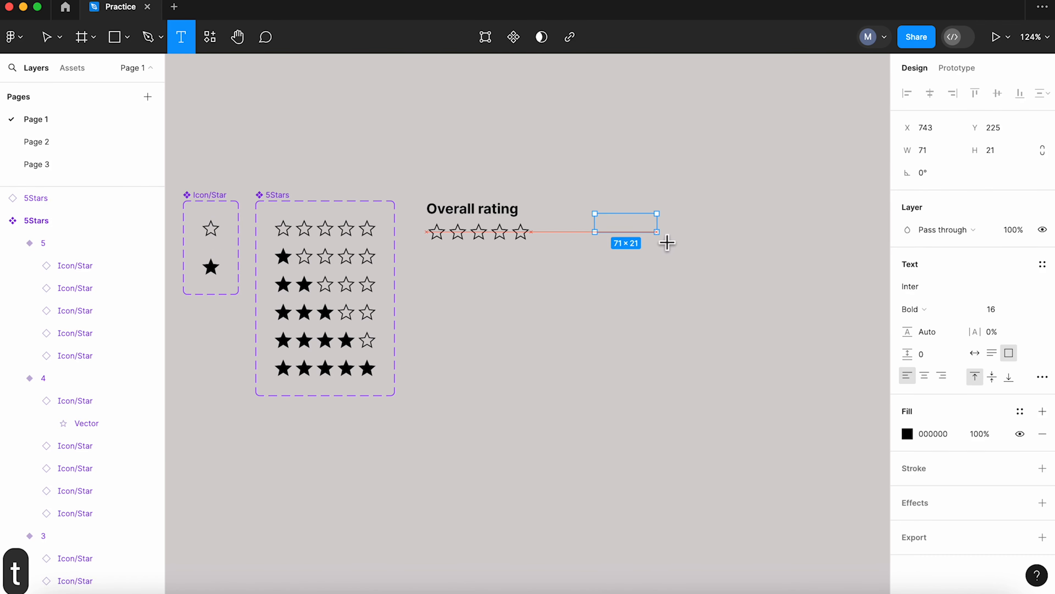
pyautogui.write('Clear')
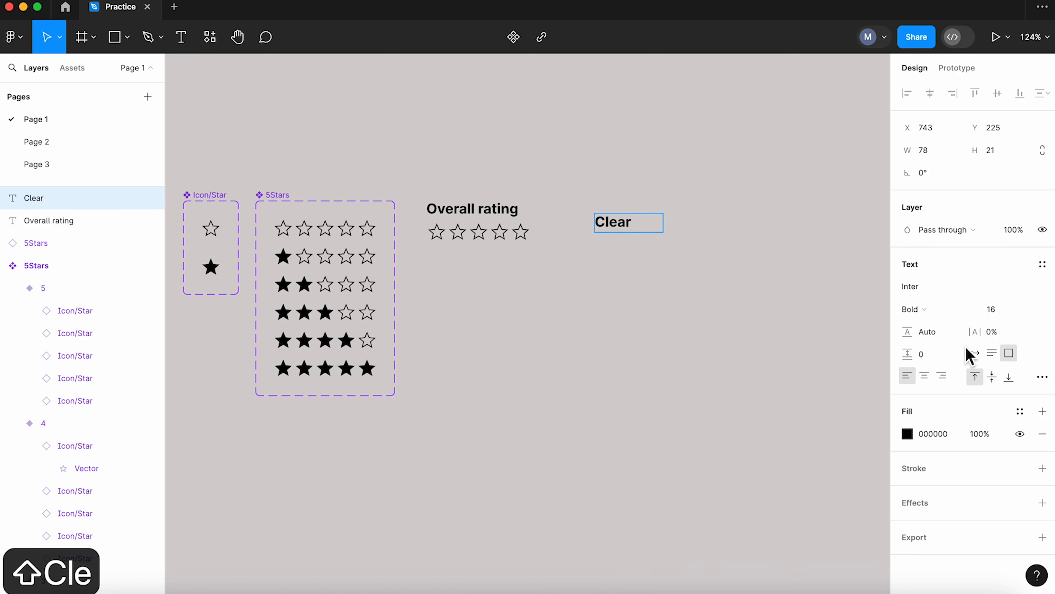
pyautogui.click(975, 353)
pyautogui.press('Escape')
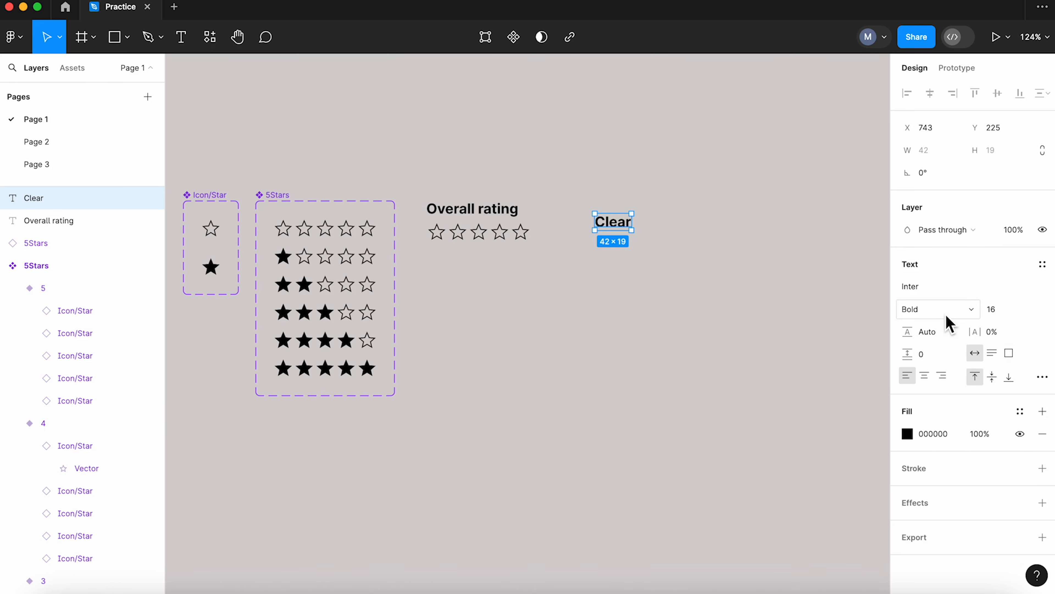
# Format the "Clear" text as Medium weight at size 14
pyautogui.click(946, 317)
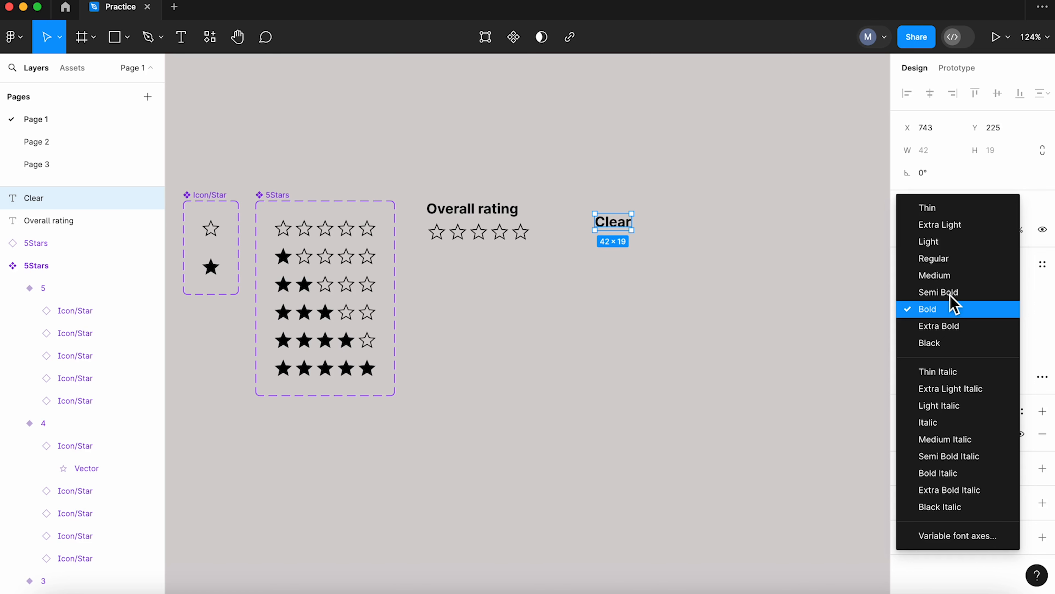
pyautogui.click(952, 275)
pyautogui.click(1030, 310)
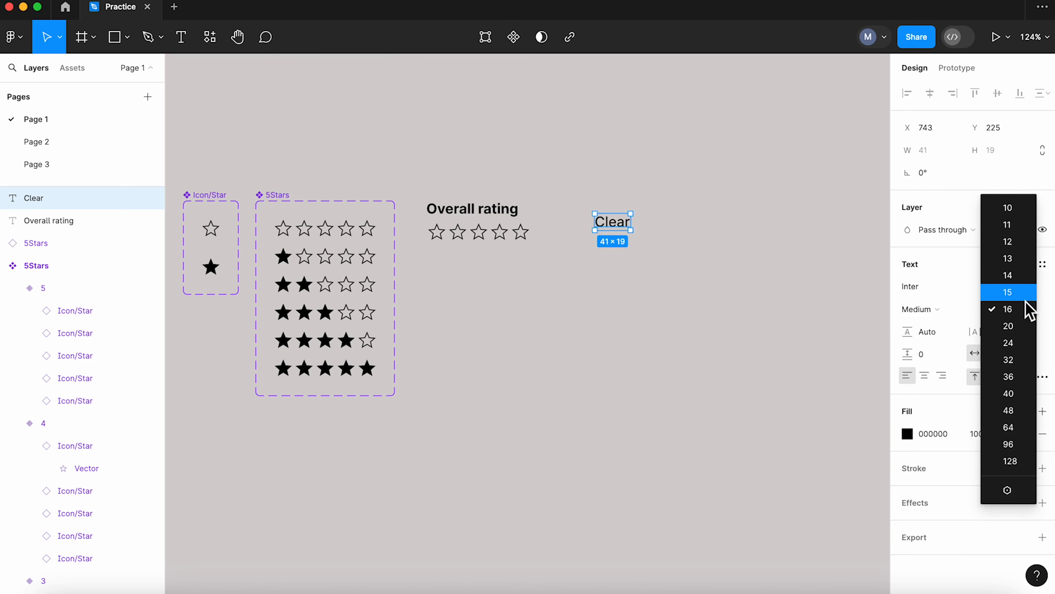
pyautogui.click(1019, 276)
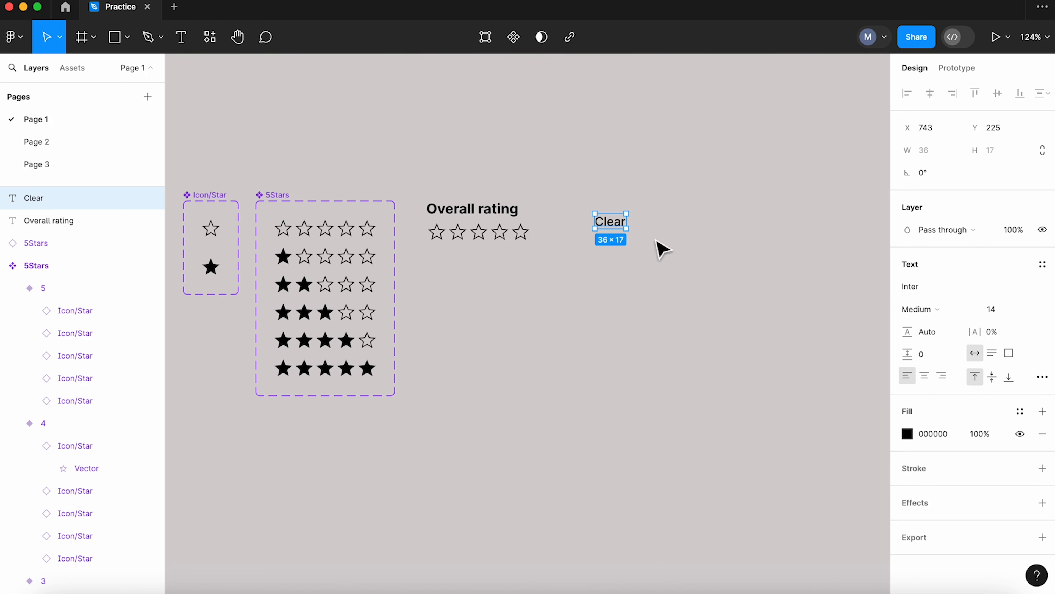
# Wrap the "Clear" text in an auto layout frame with horizontal padding 16 and vertical padding 8
pyautogui.hotkey('shift', 'a')
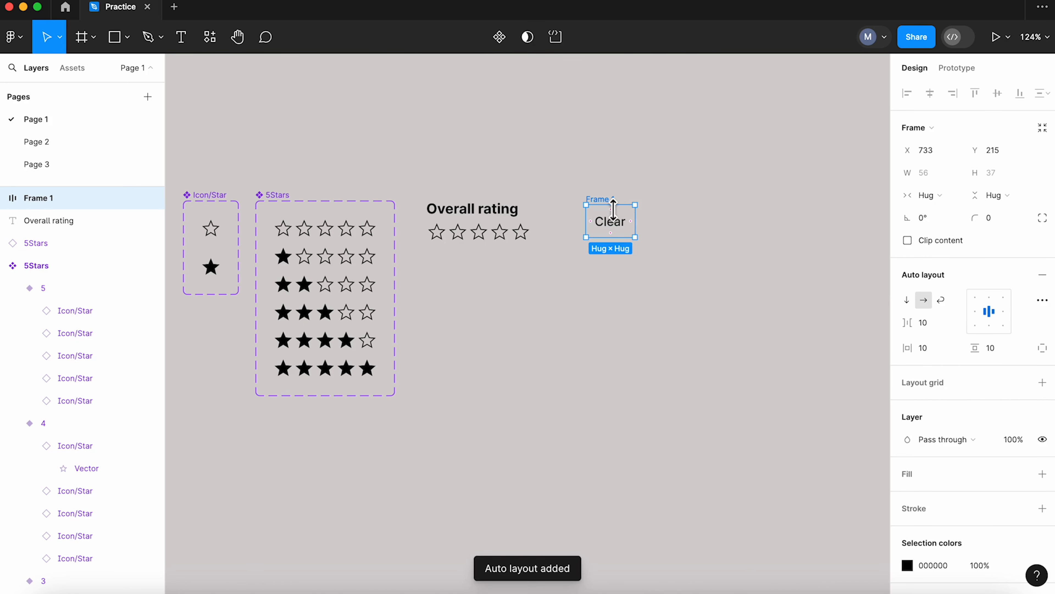
pyautogui.click(938, 359)
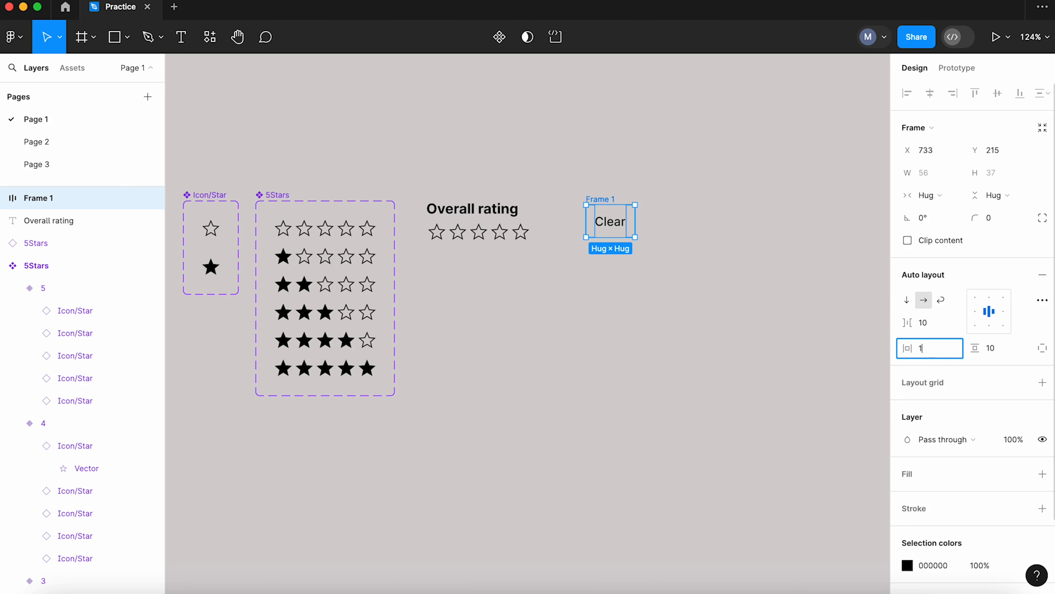
pyautogui.press('Return')
pyautogui.click(1001, 351)
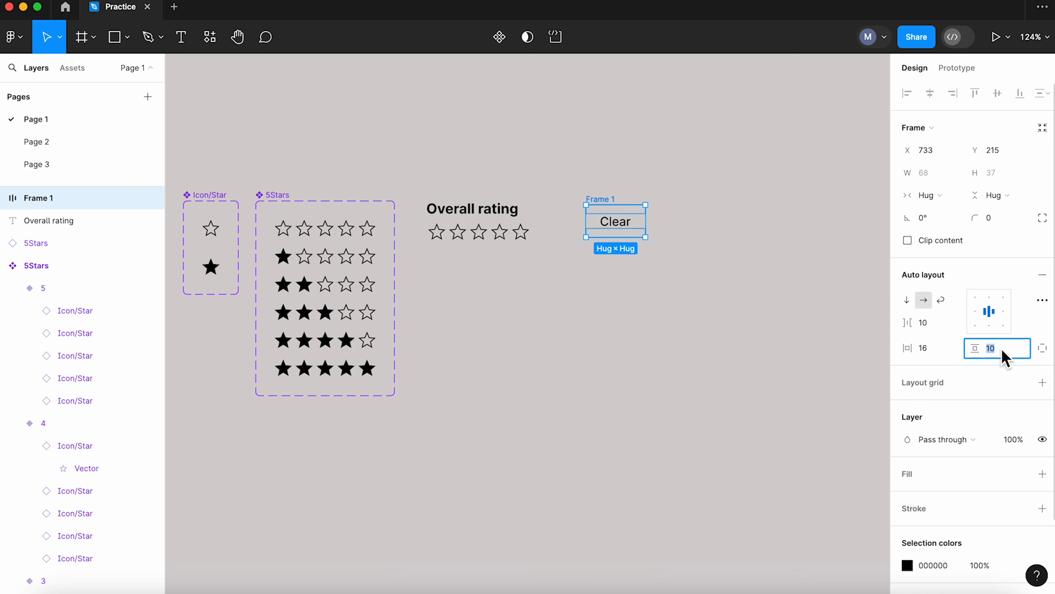
pyautogui.write('8')
pyautogui.press('Return')
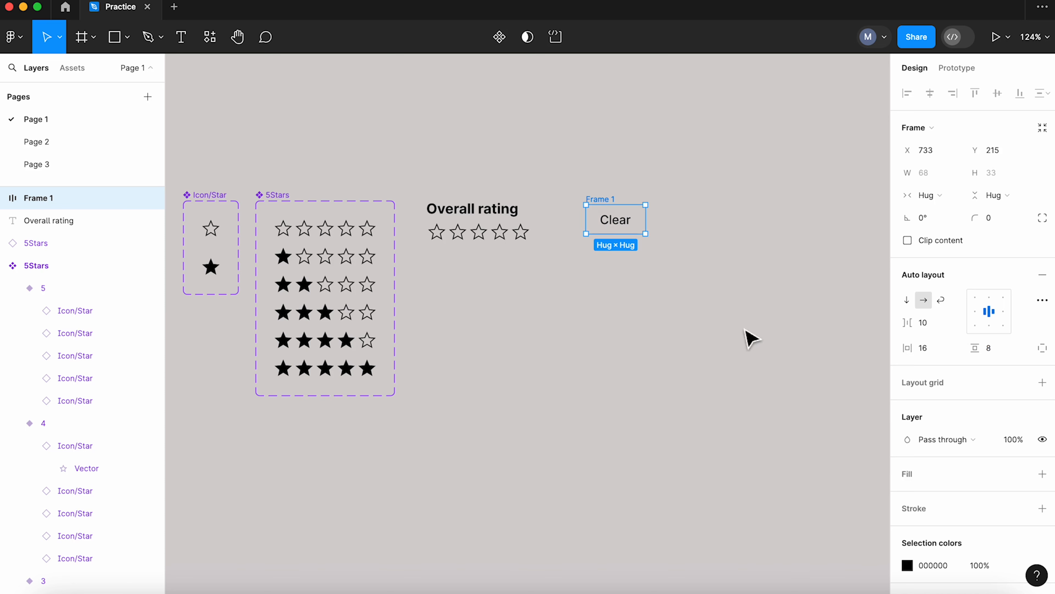
# Give the "Clear" frame a white FFFFFF fill and a drop shadow effect
pyautogui.scroll(-2, 961, 424)
pyautogui.click(940, 395)
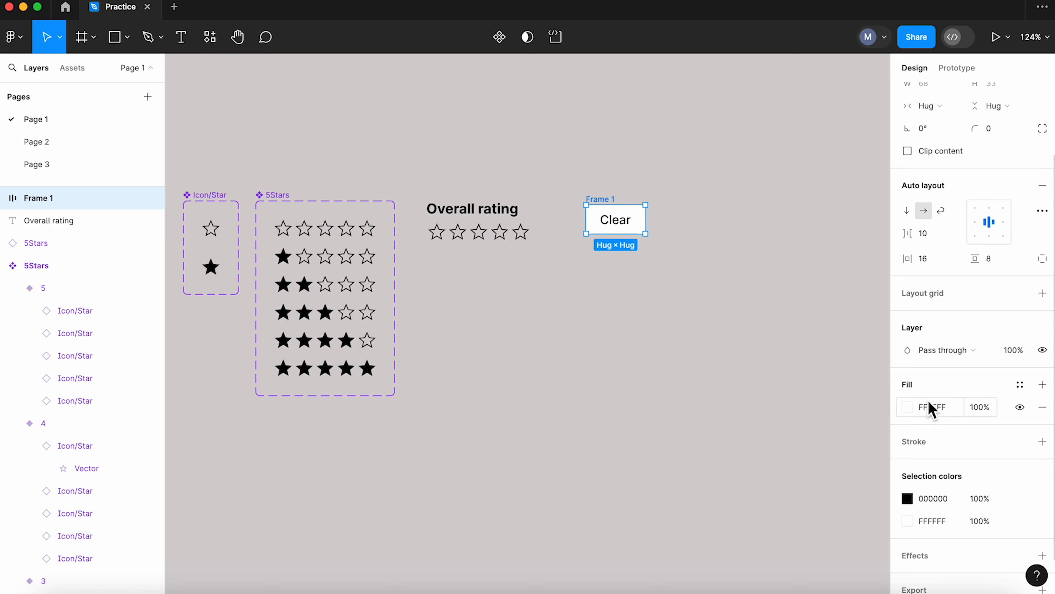
pyautogui.scroll(-2, 930, 406)
pyautogui.click(926, 517)
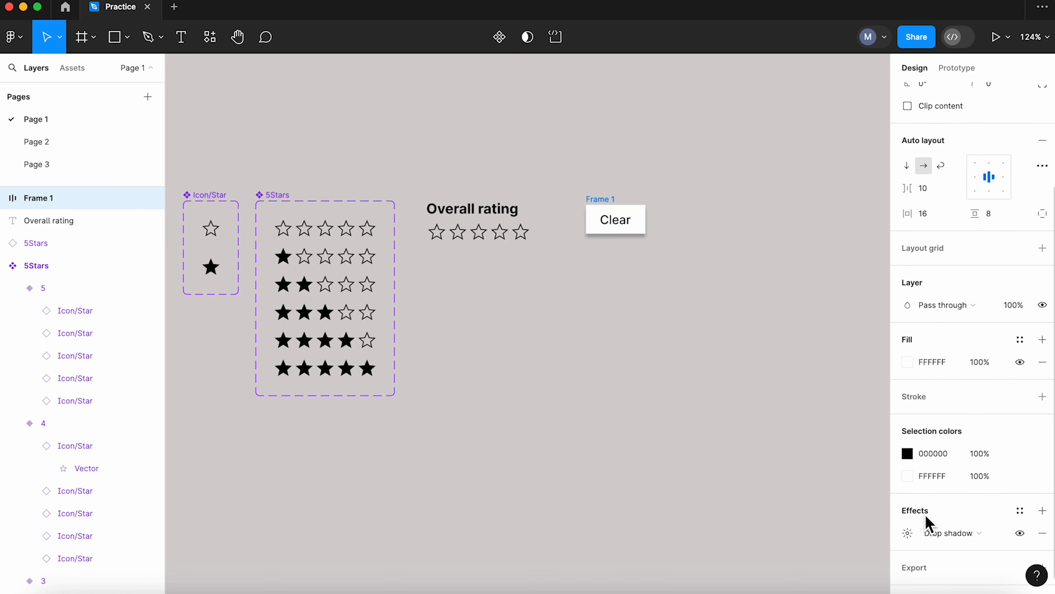
pyautogui.click(908, 533)
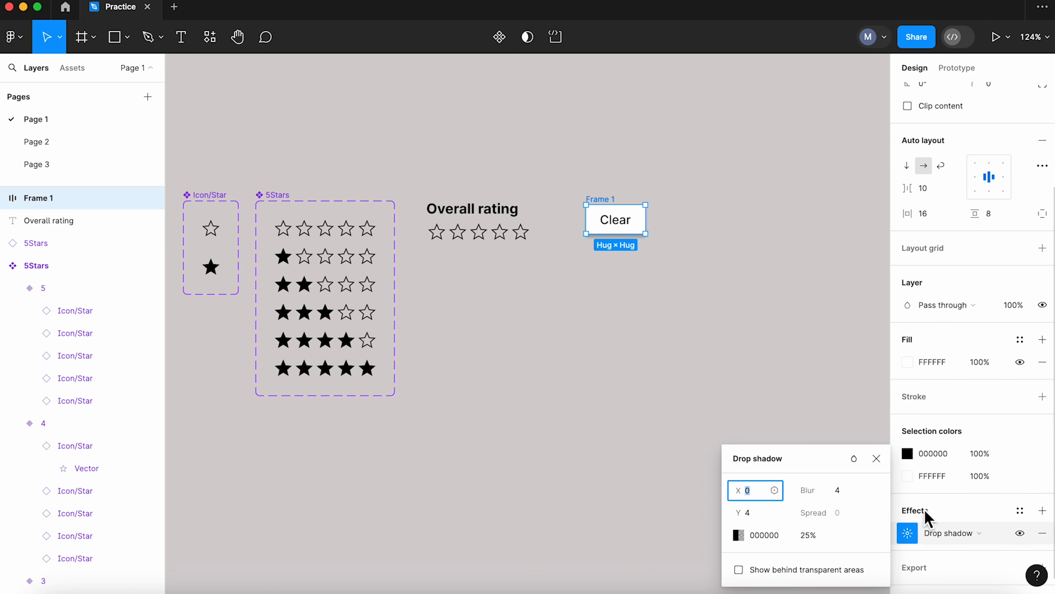
pyautogui.click(764, 515)
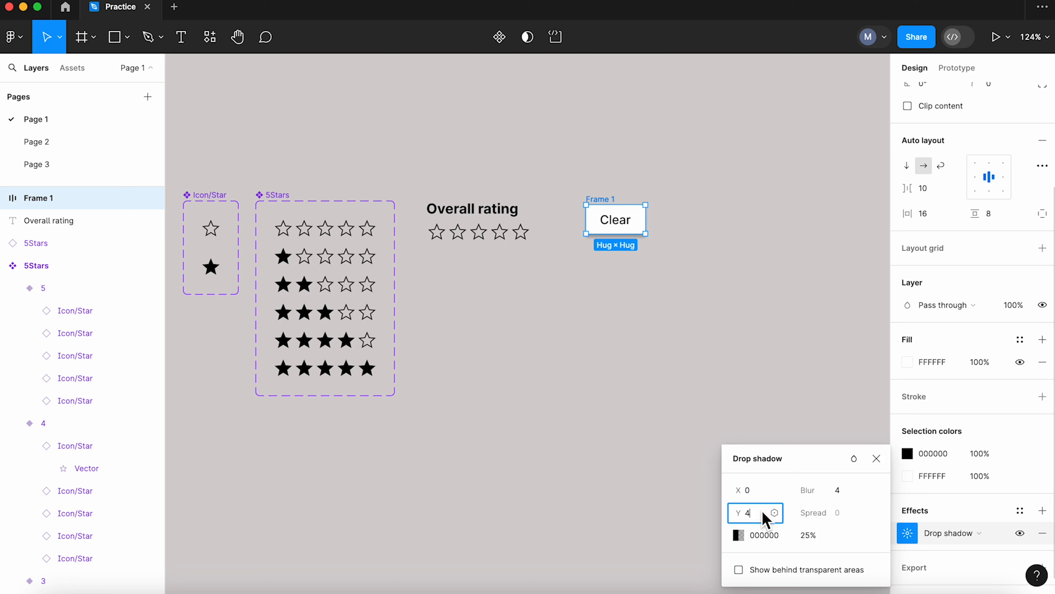
pyautogui.click(760, 433)
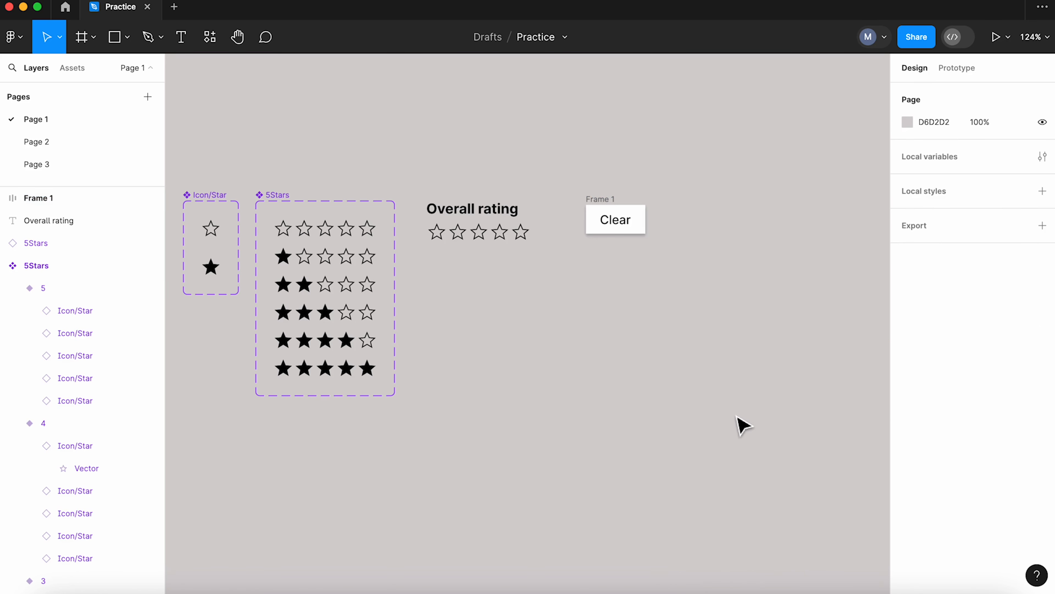
# Rename the "Clear" frame as Button and turn it into a component
pyautogui.doubleClick(610, 199)
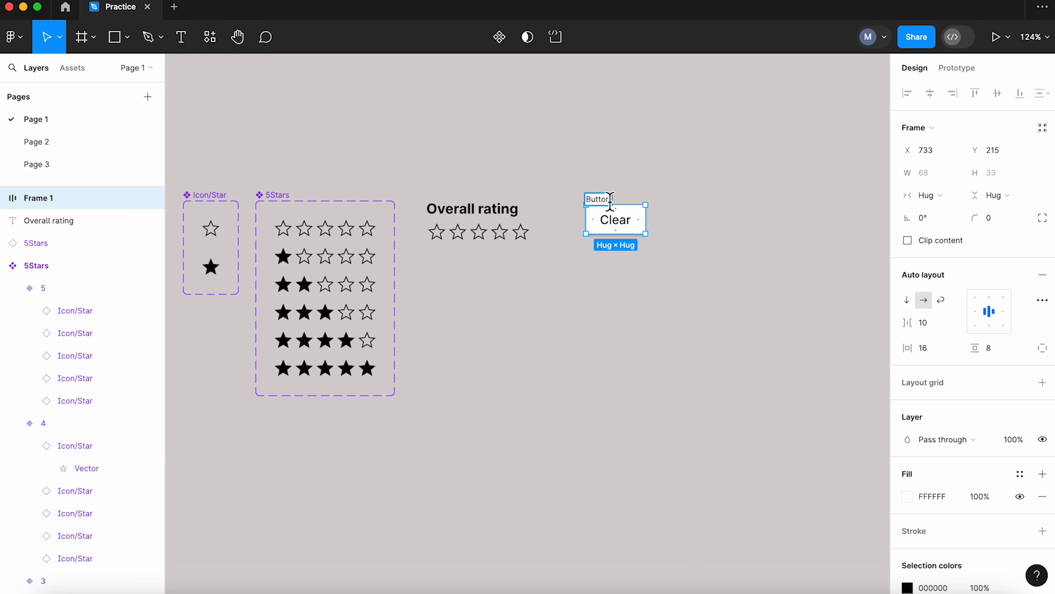
pyautogui.write('Button')
pyautogui.click(662, 198)
pyautogui.click(611, 208)
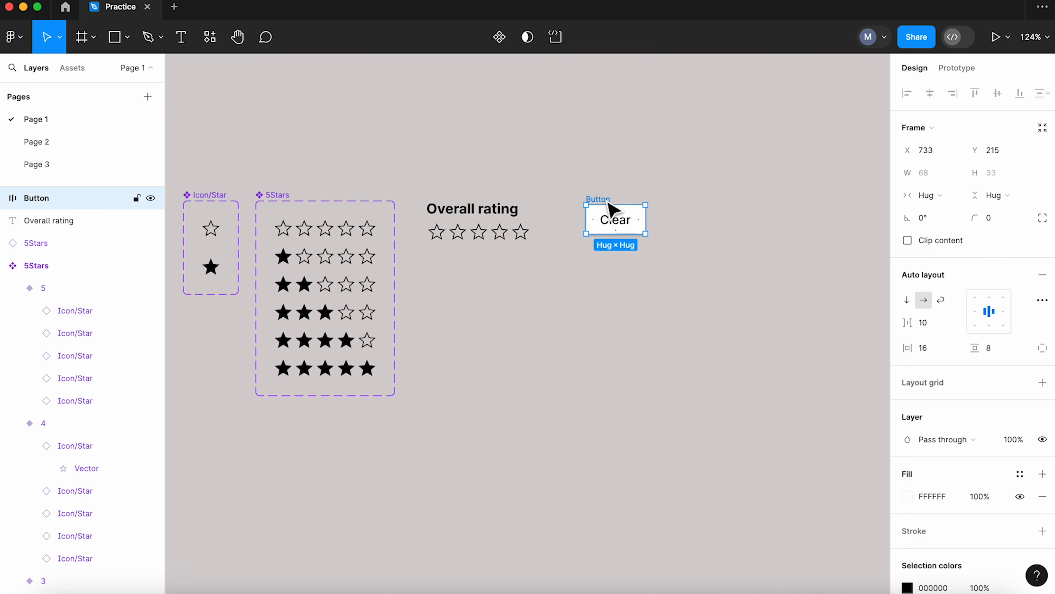
pyautogui.click(499, 37)
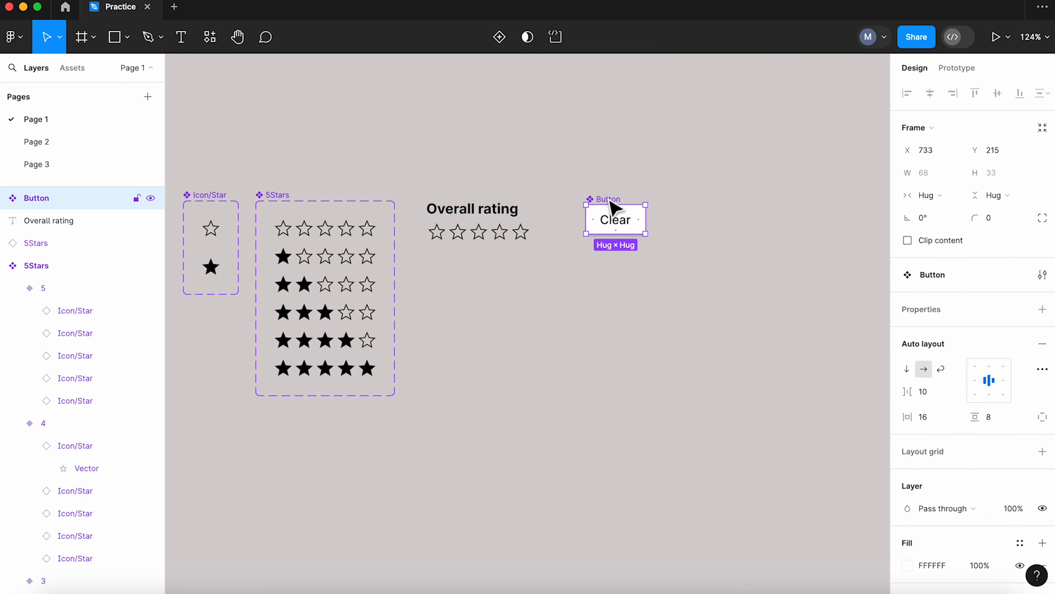
# Move the Button component beneath the Icon/Star set and place an instance of it beside the "Overall rating" star row
pyautogui.moveTo(612, 210); pyautogui.dragTo(208, 318)
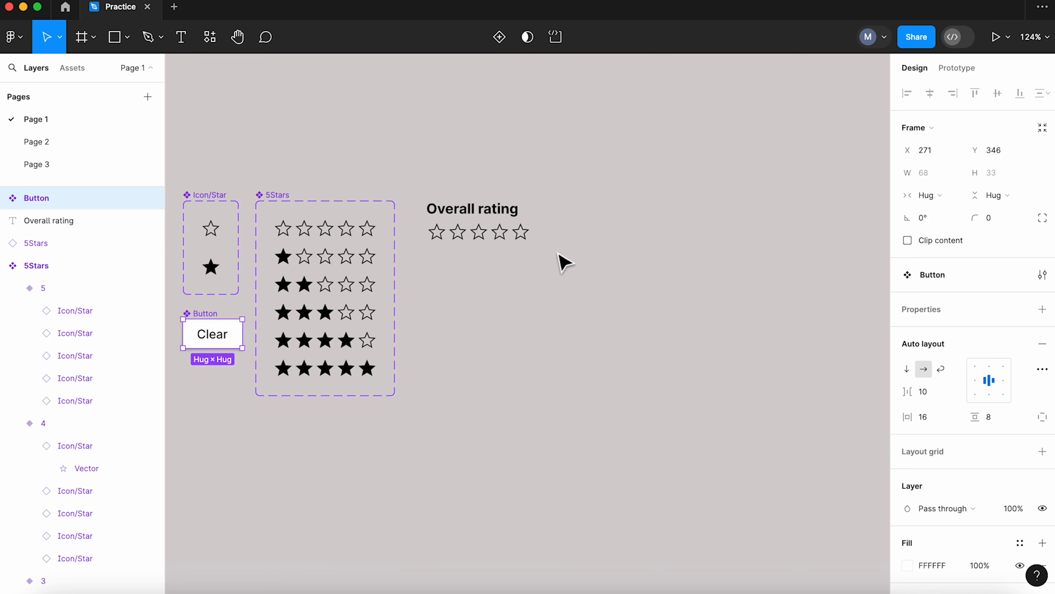
pyautogui.moveTo(225, 341); pyautogui.dragTo(629, 236)
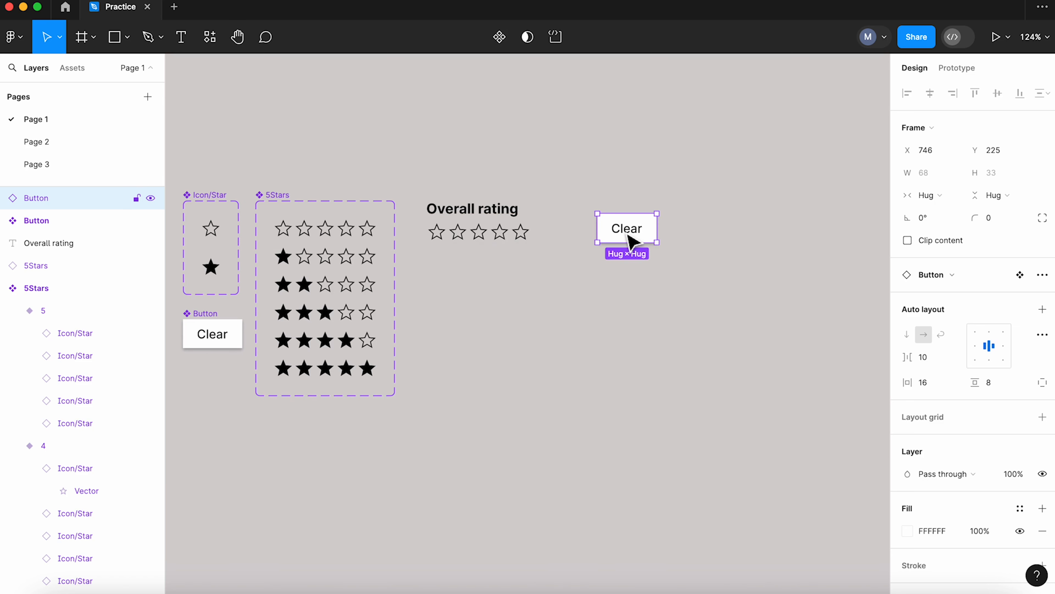
# Combine the star row and Button instance in a horizontal auto layout, and stack it under the slightly raised "Overall rating" heading in a vertical auto layout
pyautogui.keyDown('shift'); pyautogui.click(520, 241); pyautogui.keyUp('shift')
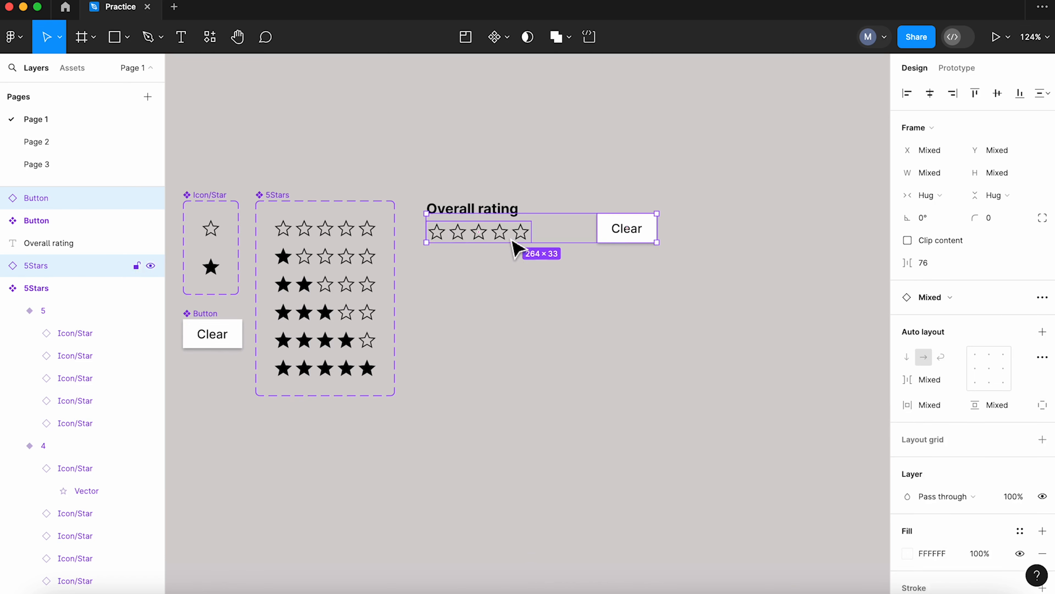
pyautogui.hotkey('shift', 'a')
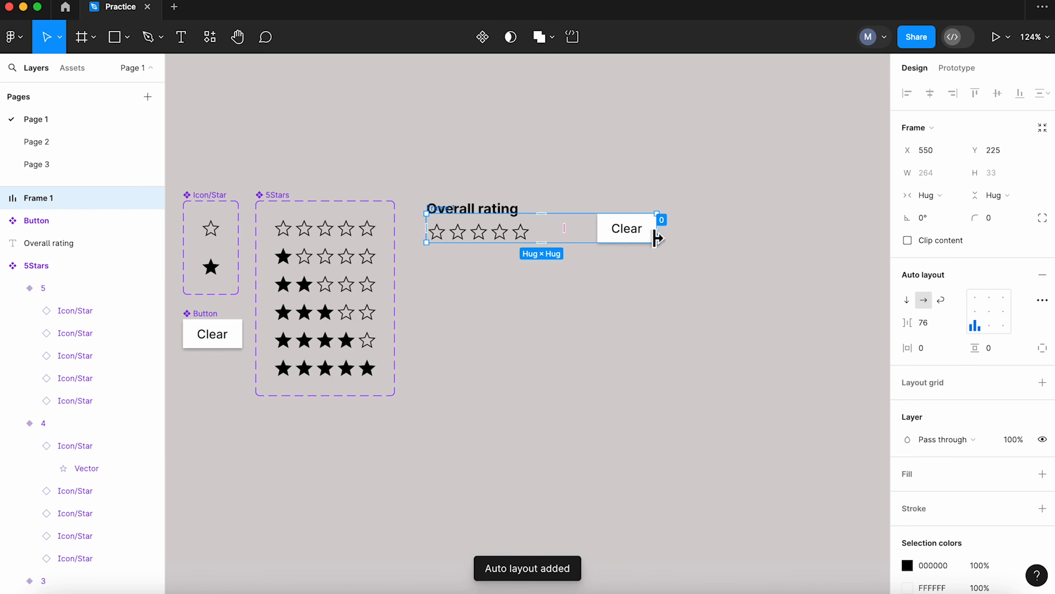
pyautogui.click(504, 208)
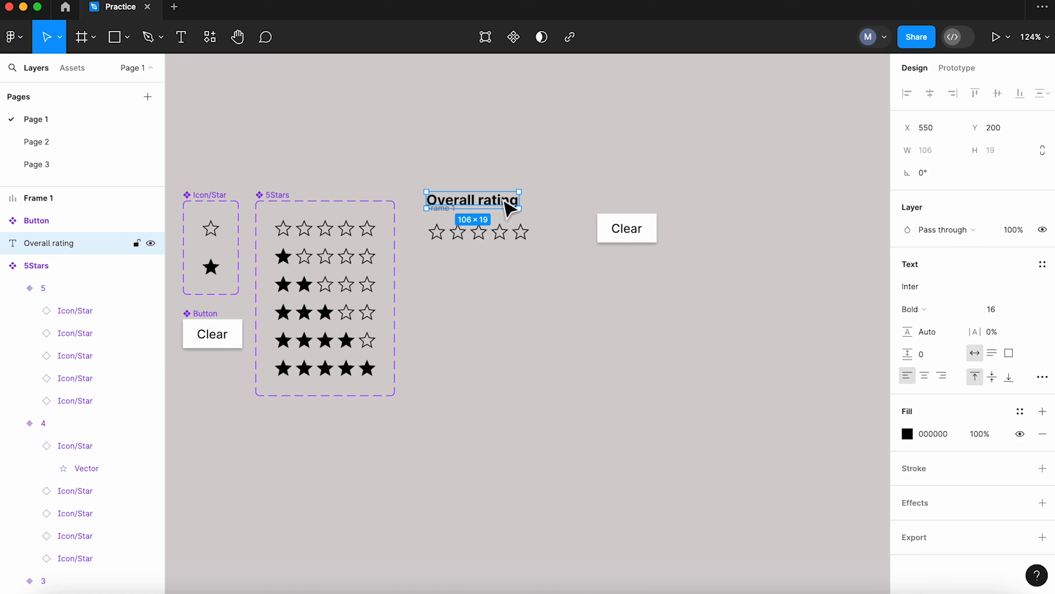
pyautogui.click(573, 229)
pyautogui.keyDown('shift'); pyautogui.click(501, 210); pyautogui.keyUp('shift')
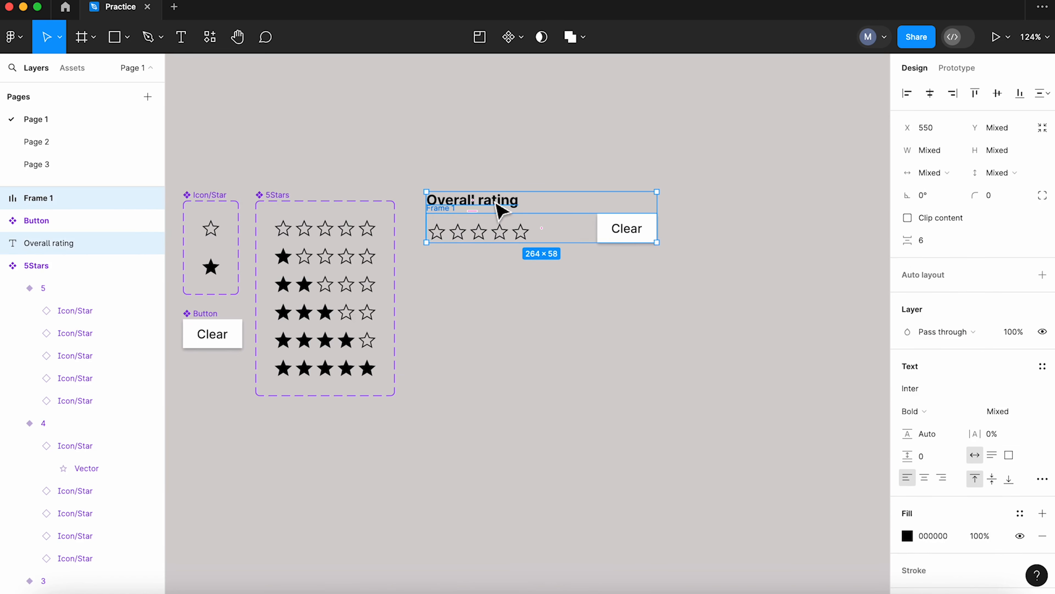
pyautogui.hotkey('shift', 'a')
# Set the gap between the star row and the Clear button to 80
pyautogui.doubleClick(532, 243)
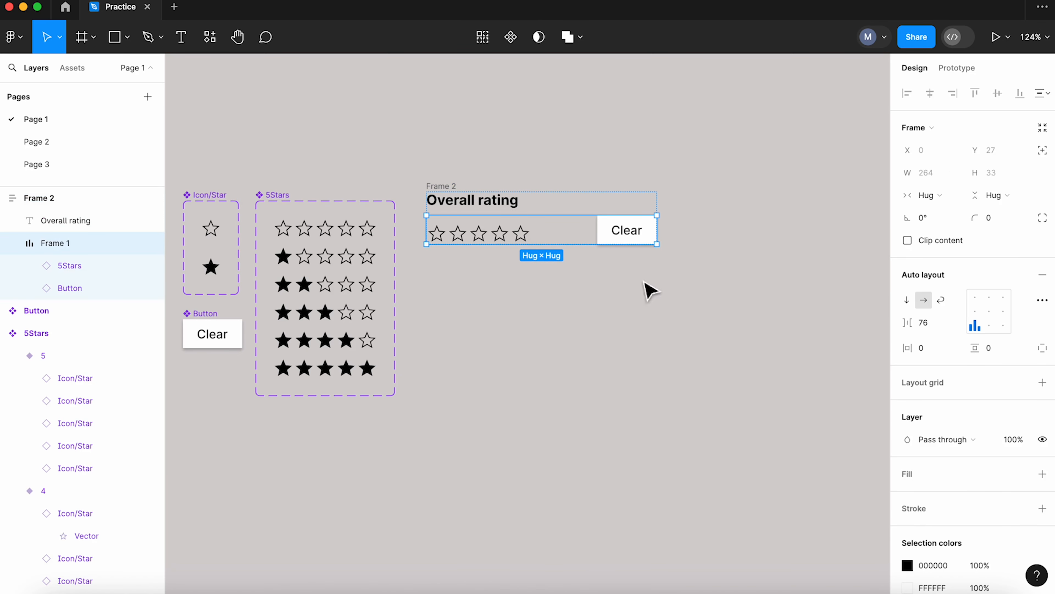
pyautogui.click(927, 324)
pyautogui.write('80')
pyautogui.press('Return')
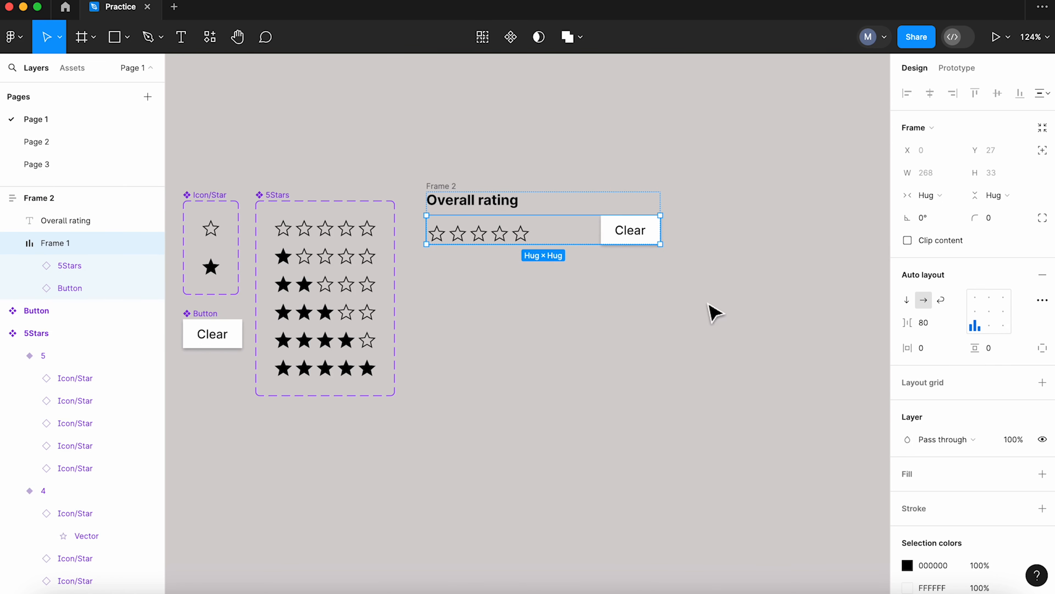
pyautogui.click(715, 312)
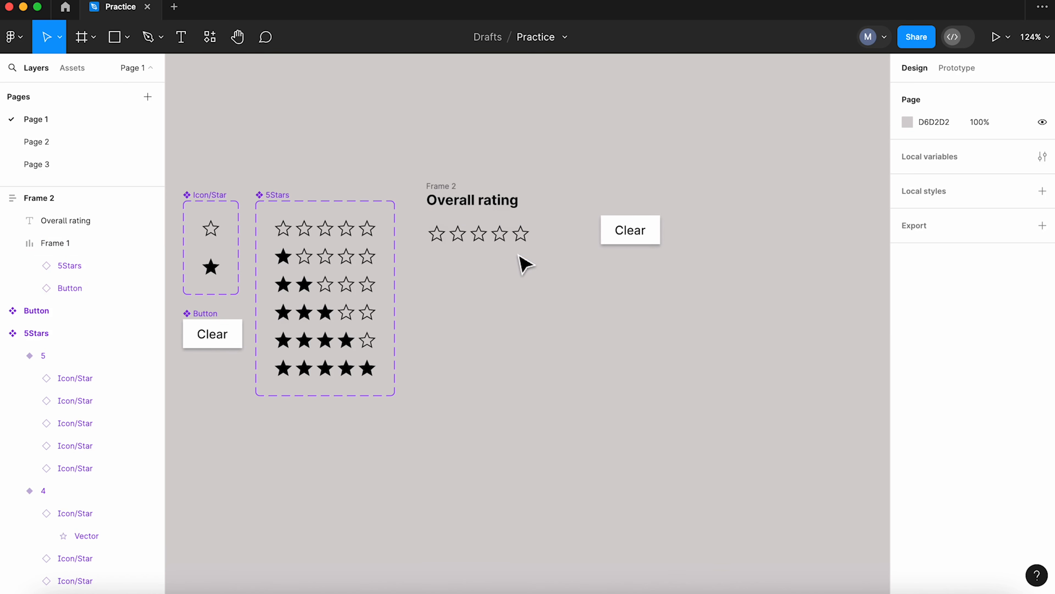
# Turn the whole "Overall rating" frame into a component and add variants until there are six
pyautogui.click(455, 199)
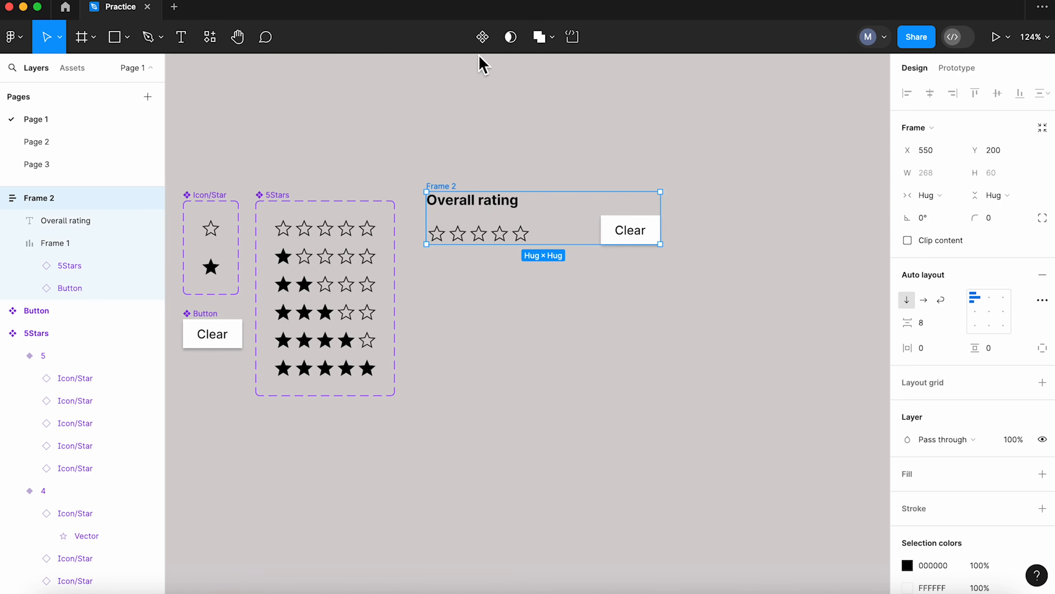
pyautogui.click(482, 37)
pyautogui.click(482, 43)
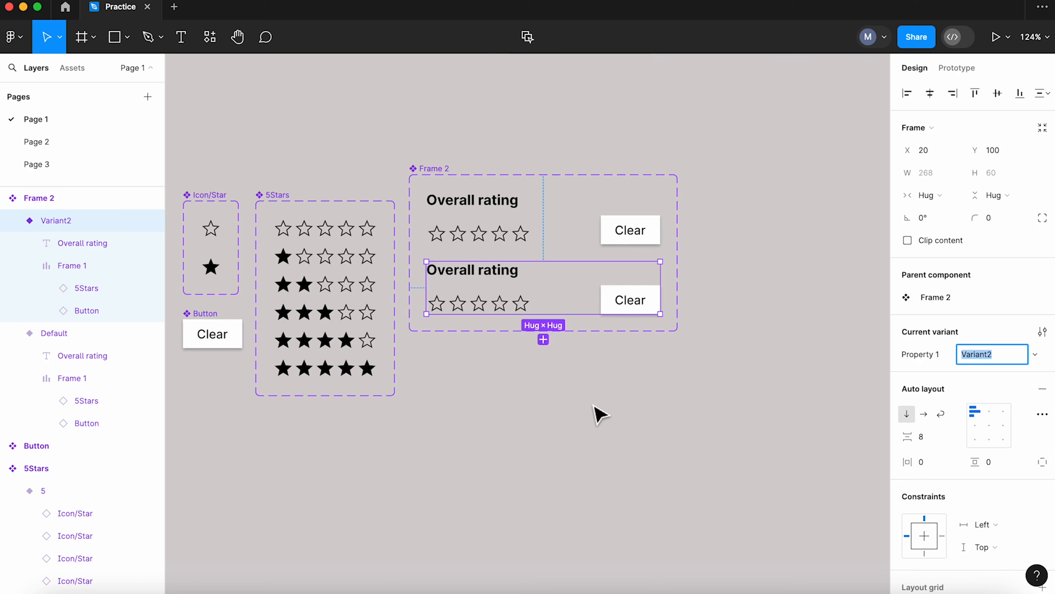
pyautogui.click(543, 340)
pyautogui.click(543, 410)
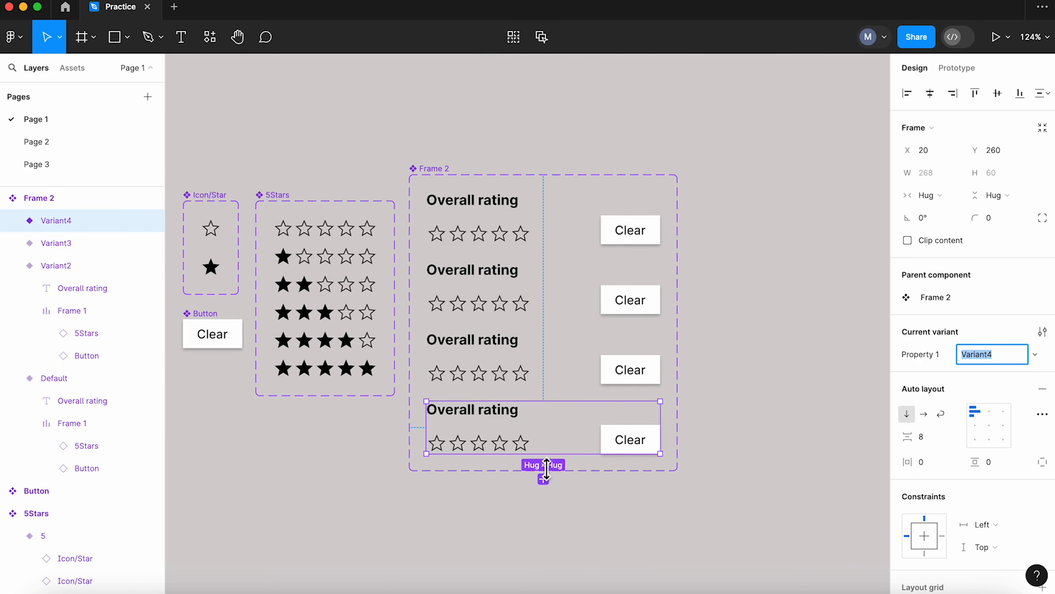
pyautogui.click(543, 480)
pyautogui.click(543, 549)
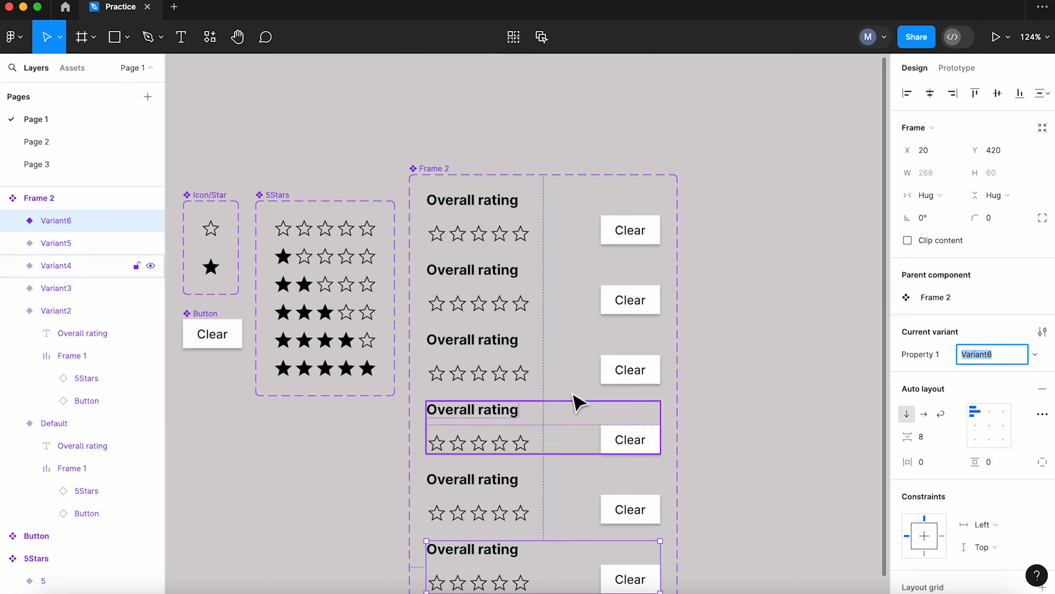
# Move the "Overall rating" component set up beside the 5Stars set and set the vertical spacing between its variants to 8
pyautogui.click(447, 181)
pyautogui.moveTo(441, 177); pyautogui.dragTo(450, 108)
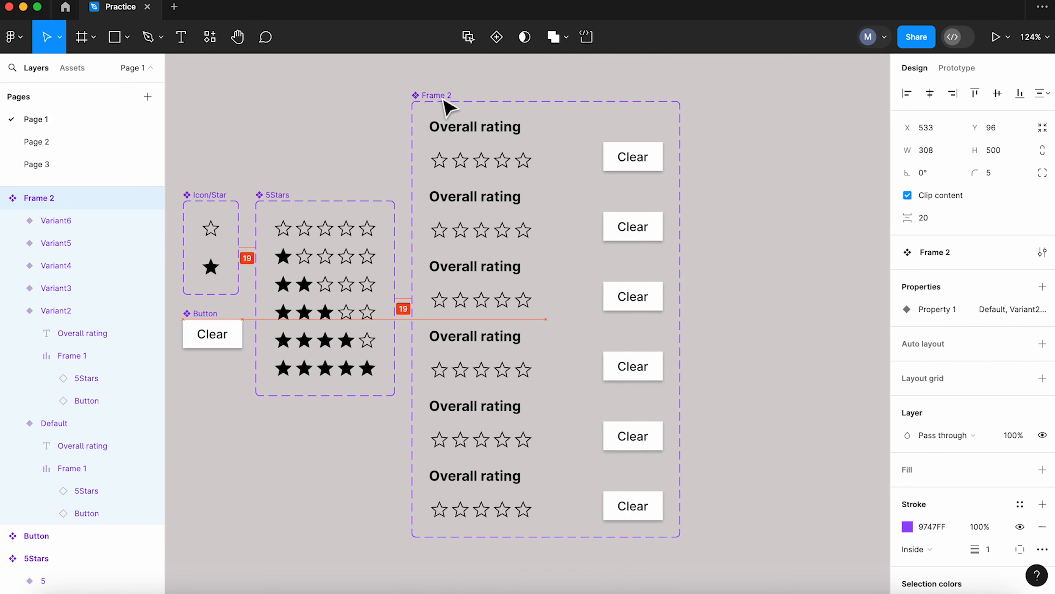
pyautogui.click(943, 221)
pyautogui.write('8')
pyautogui.press('Return')
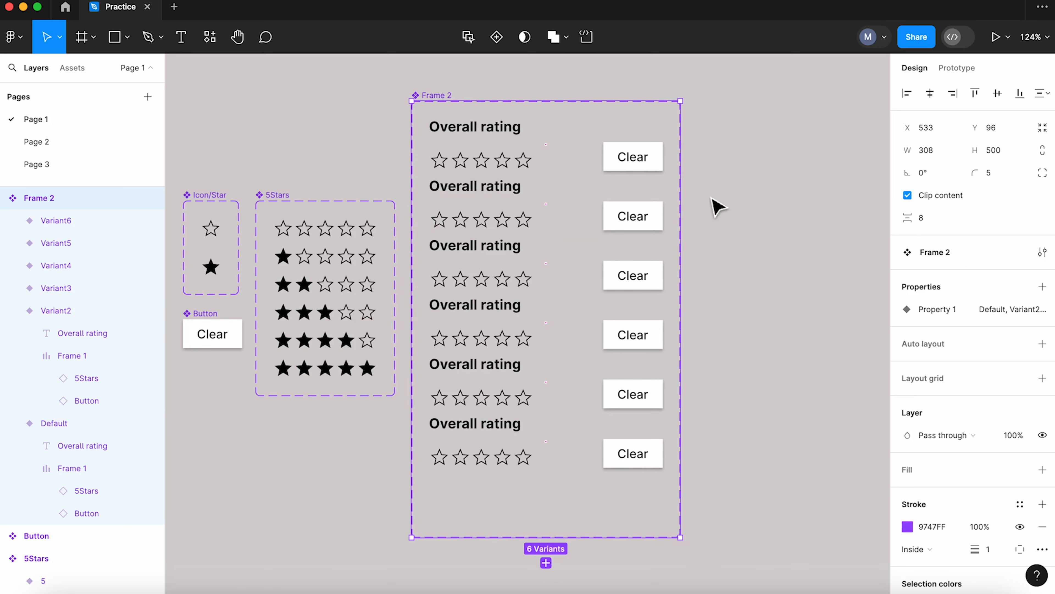
# Set the Stars value of the nested 5Stars instance to 1 in the second variant and 2 in the third
pyautogui.doubleClick(447, 229)
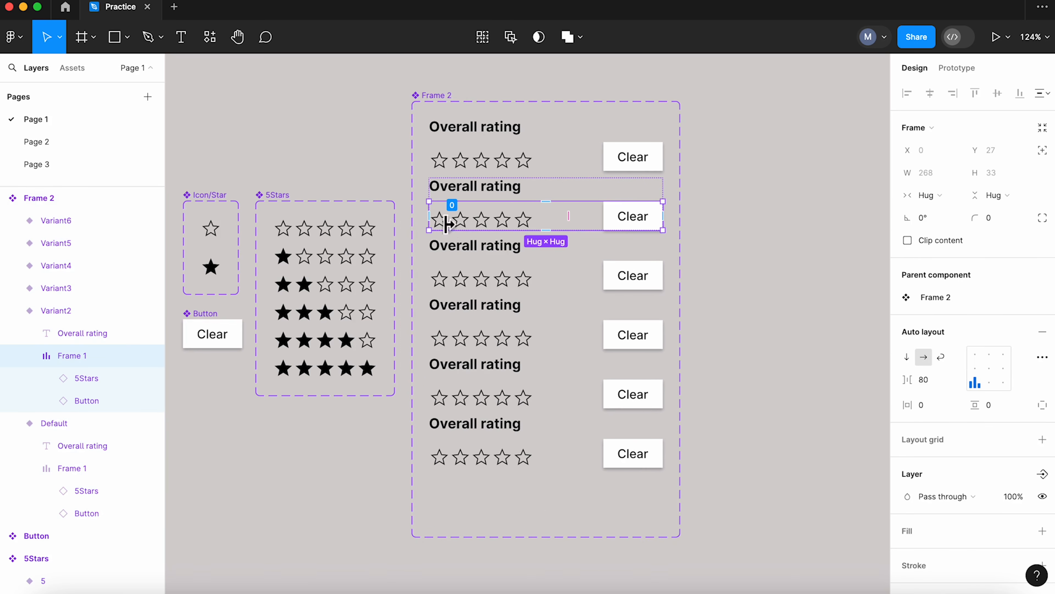
pyautogui.doubleClick(455, 230)
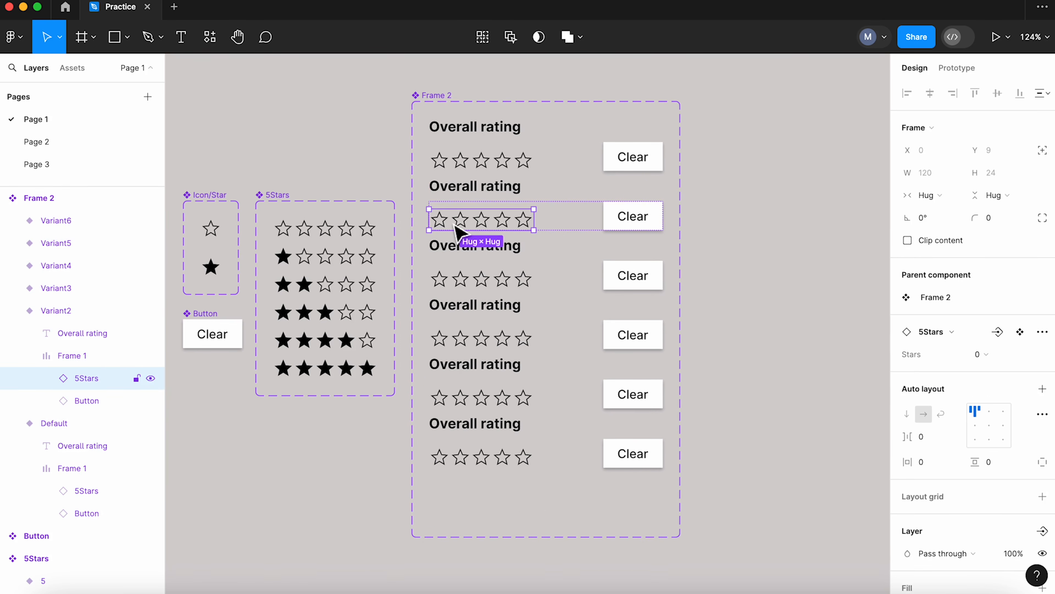
pyautogui.click(989, 357)
pyautogui.click(985, 376)
pyautogui.doubleClick(513, 286)
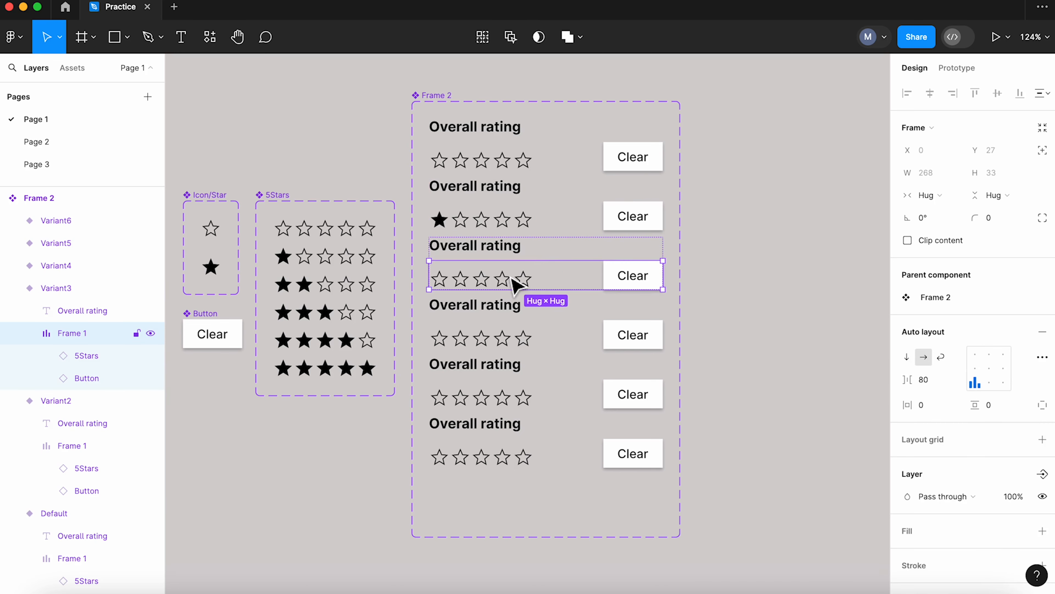
pyautogui.doubleClick(516, 286)
pyautogui.click(1005, 355)
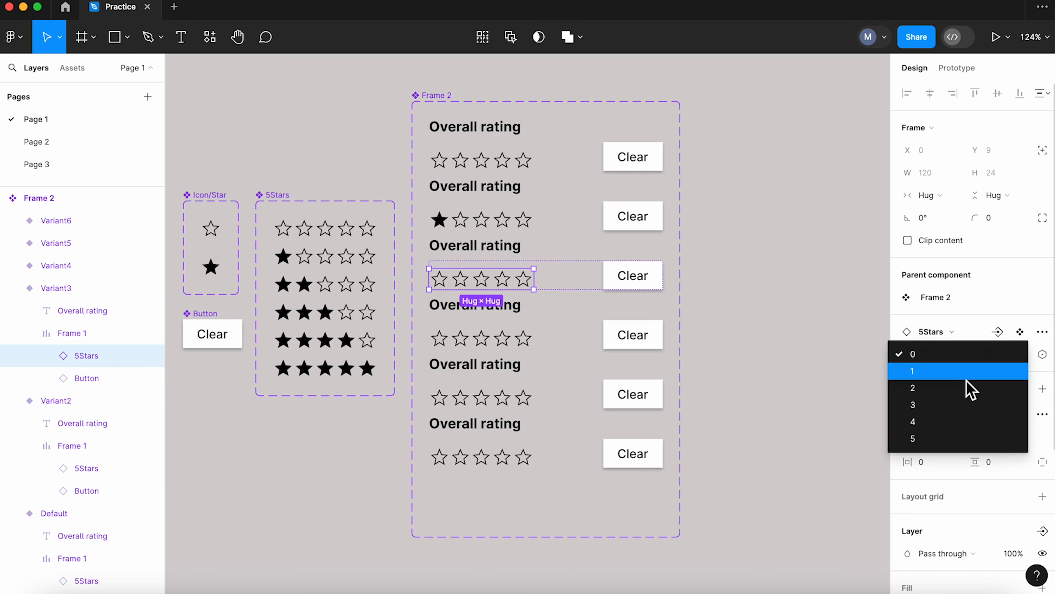
pyautogui.click(970, 389)
# Set the Stars value of the nested 5Stars instance to 3 in the fourth variant and 4 in the fifth
pyautogui.doubleClick(486, 345)
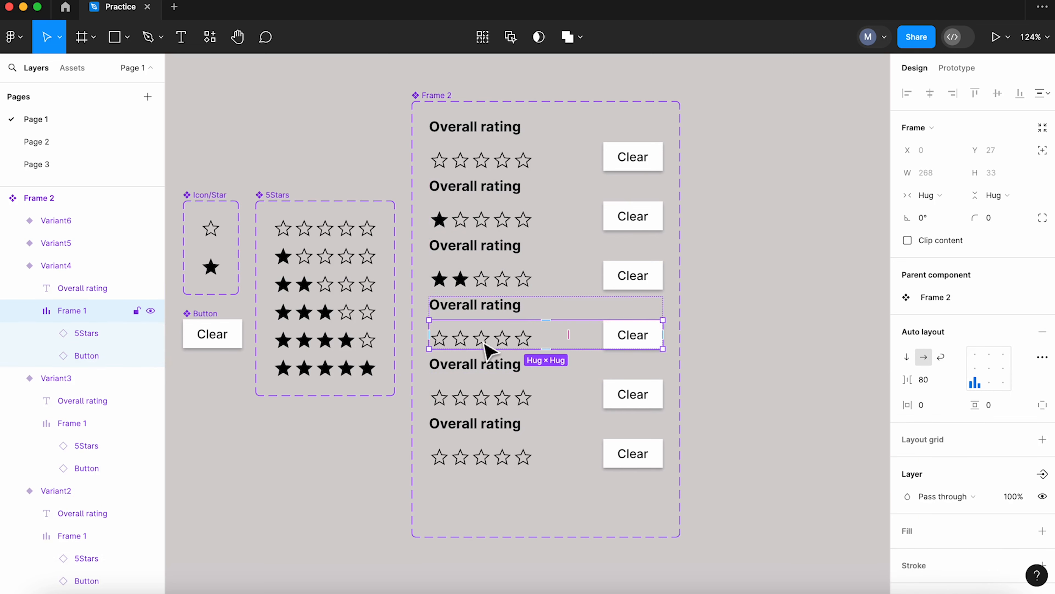
pyautogui.doubleClick(489, 348)
pyautogui.click(993, 356)
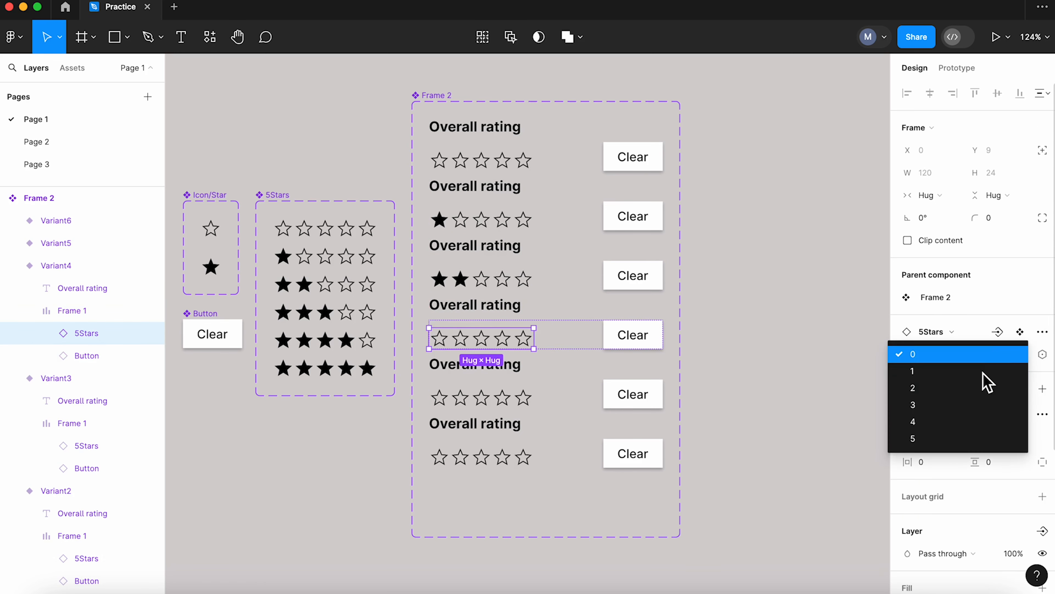
pyautogui.click(968, 405)
pyautogui.doubleClick(483, 402)
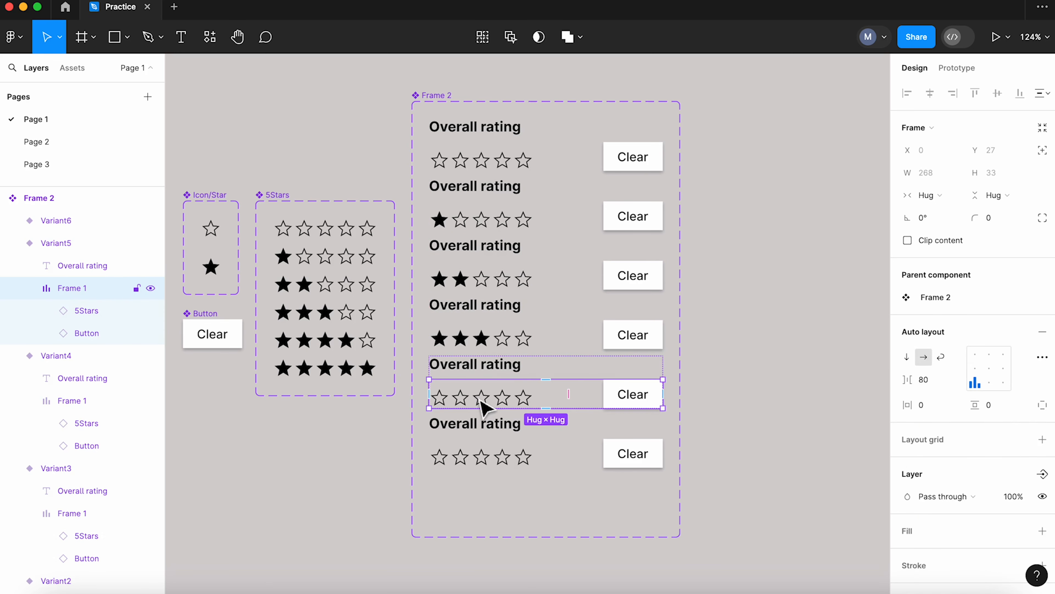
pyautogui.doubleClick(492, 409)
pyautogui.click(984, 355)
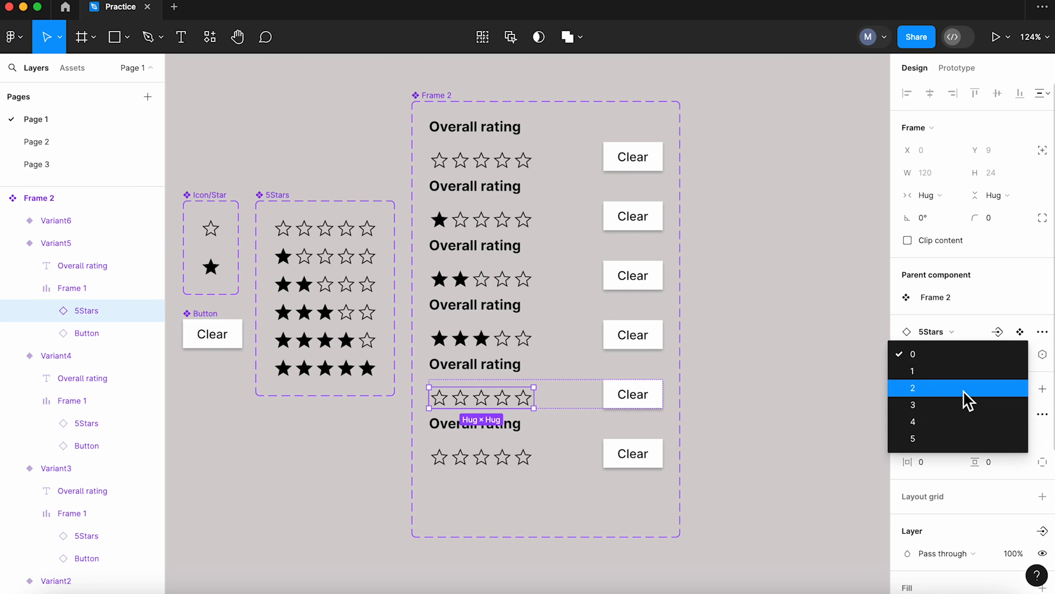
pyautogui.click(958, 422)
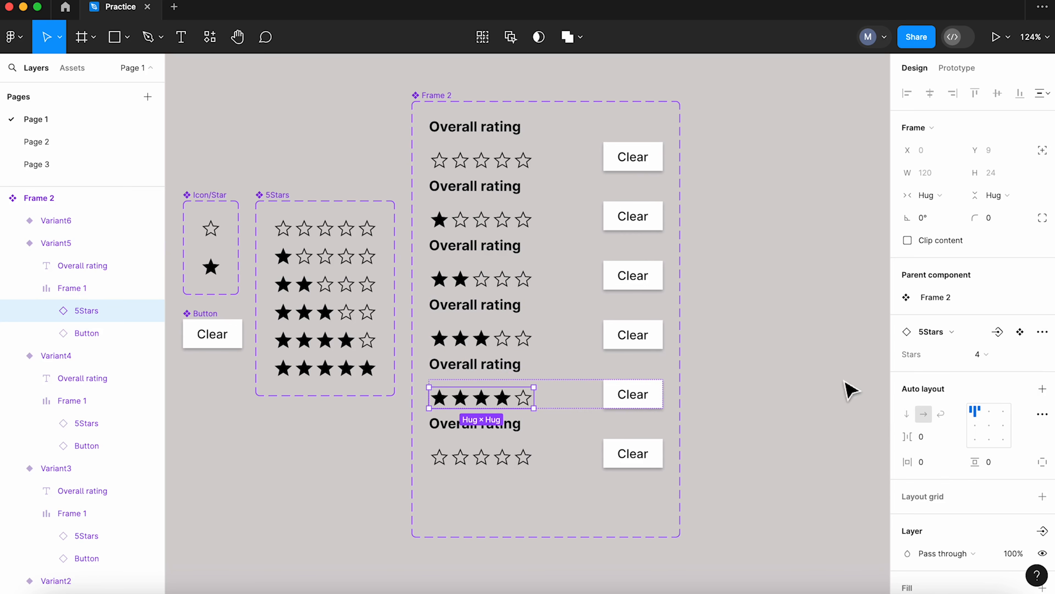
# Set the Stars value of the nested 5Stars instance in the sixth variant to 5
pyautogui.doubleClick(504, 463)
pyautogui.doubleClick(505, 463)
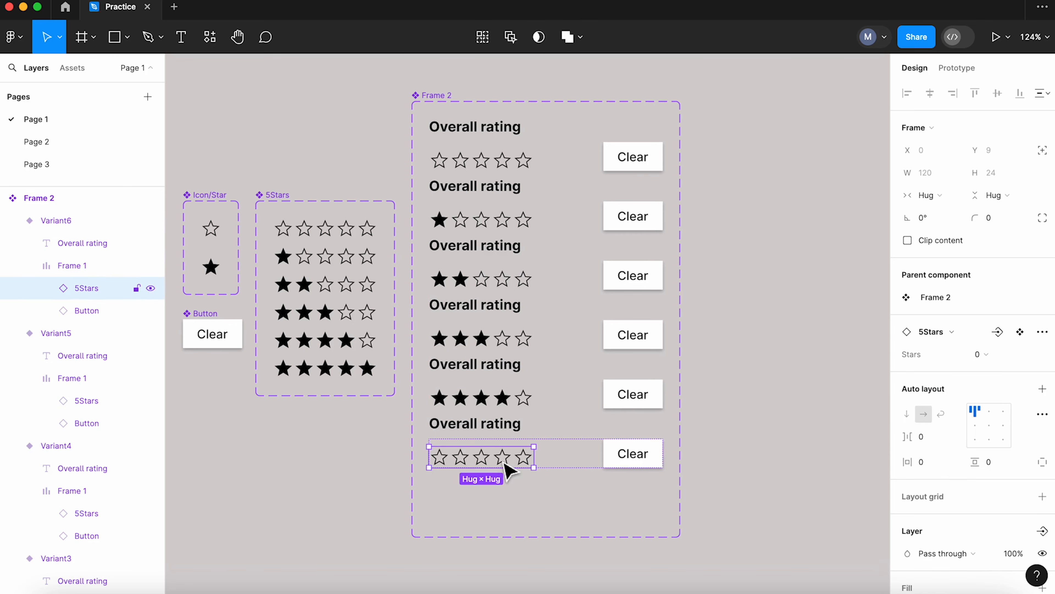
pyautogui.click(1001, 358)
pyautogui.click(956, 438)
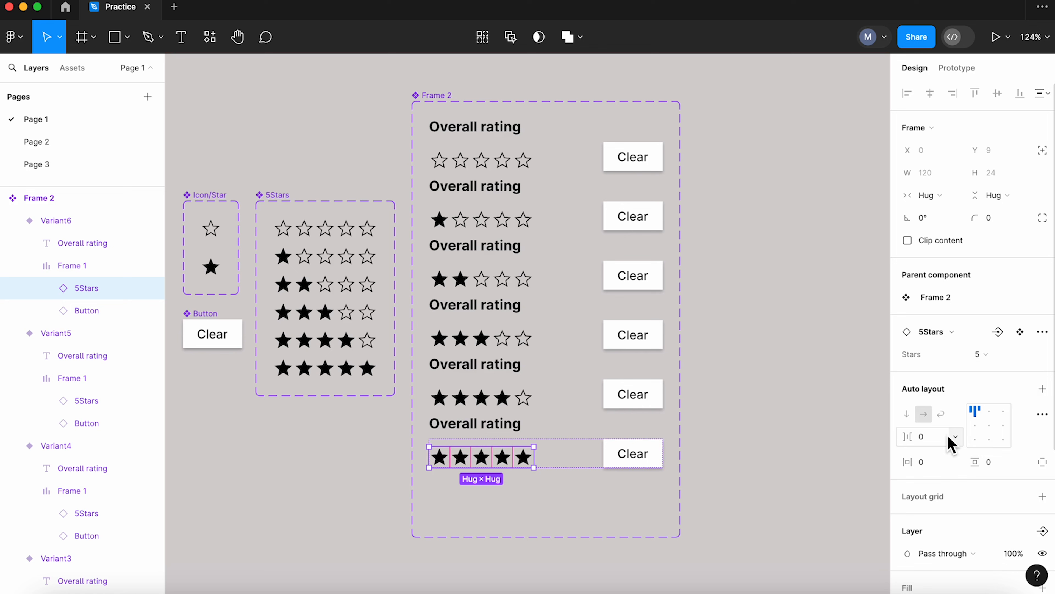
# Resize the Frame 2 component set to fit its six variants
pyautogui.click(420, 99)
pyautogui.click(1042, 172)
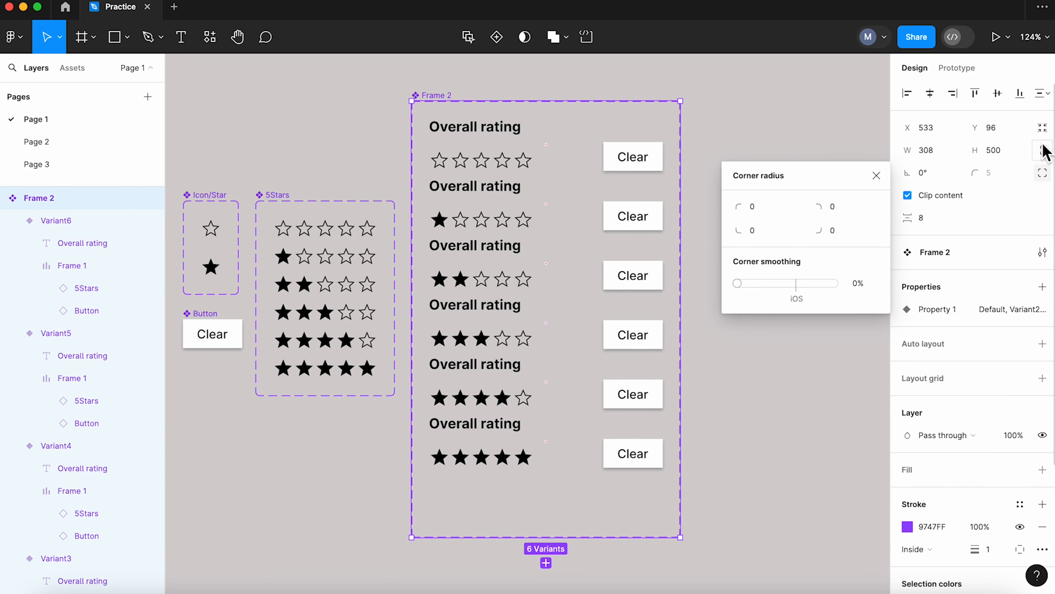
pyautogui.click(1043, 128)
pyautogui.click(737, 120)
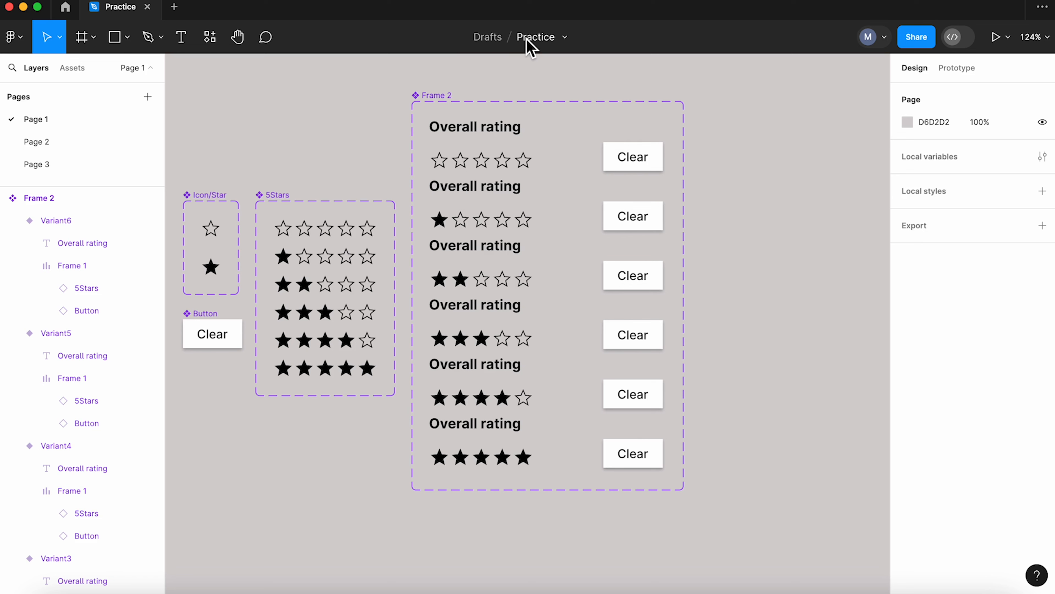
# Rename the Frame 2 component set as OverallRating
pyautogui.doubleClick(442, 95)
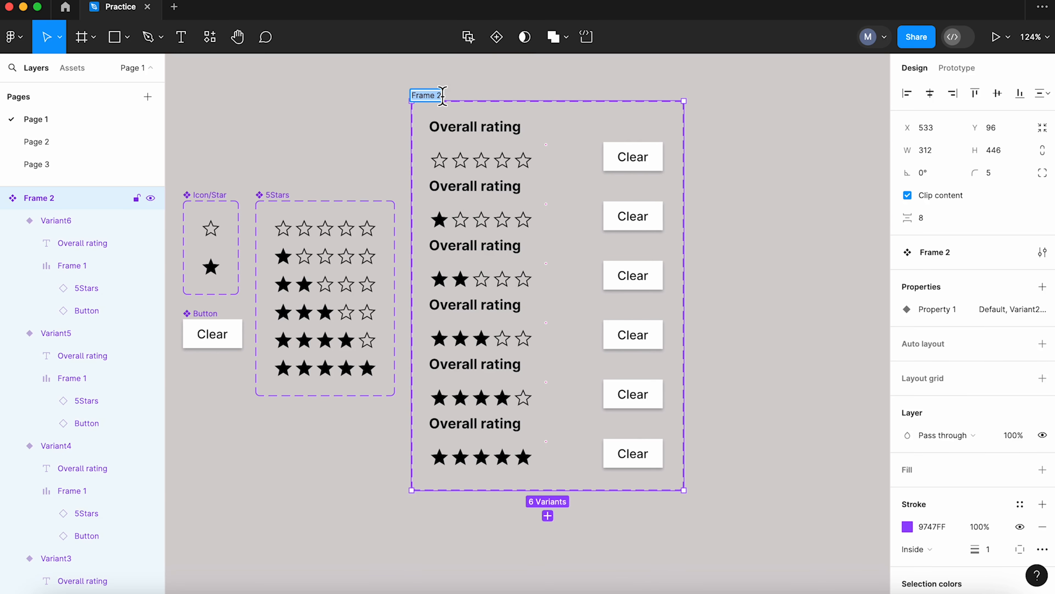
pyautogui.write('Overall')
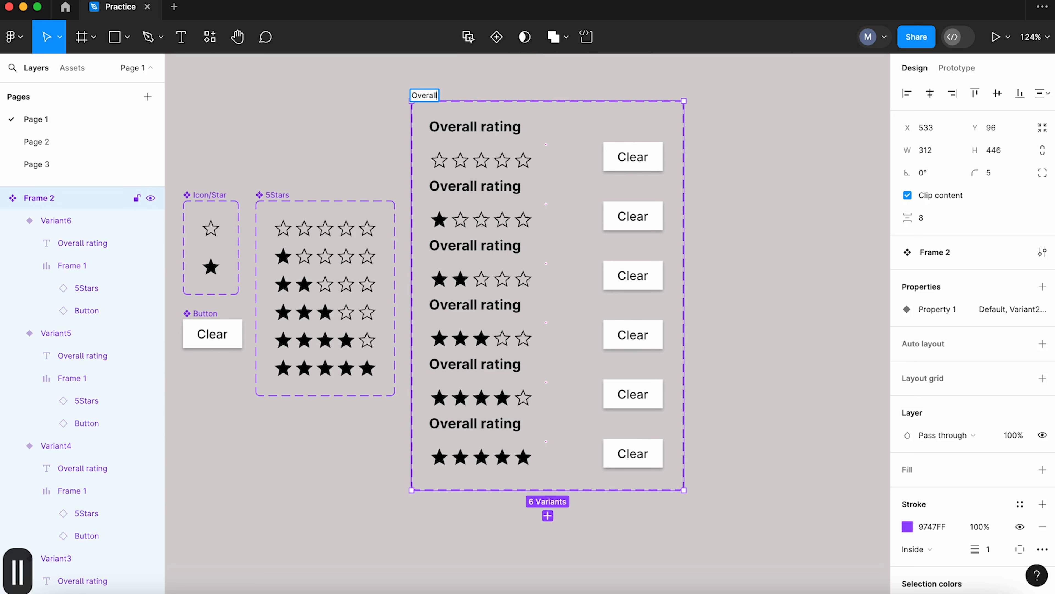
pyautogui.write('Rating')
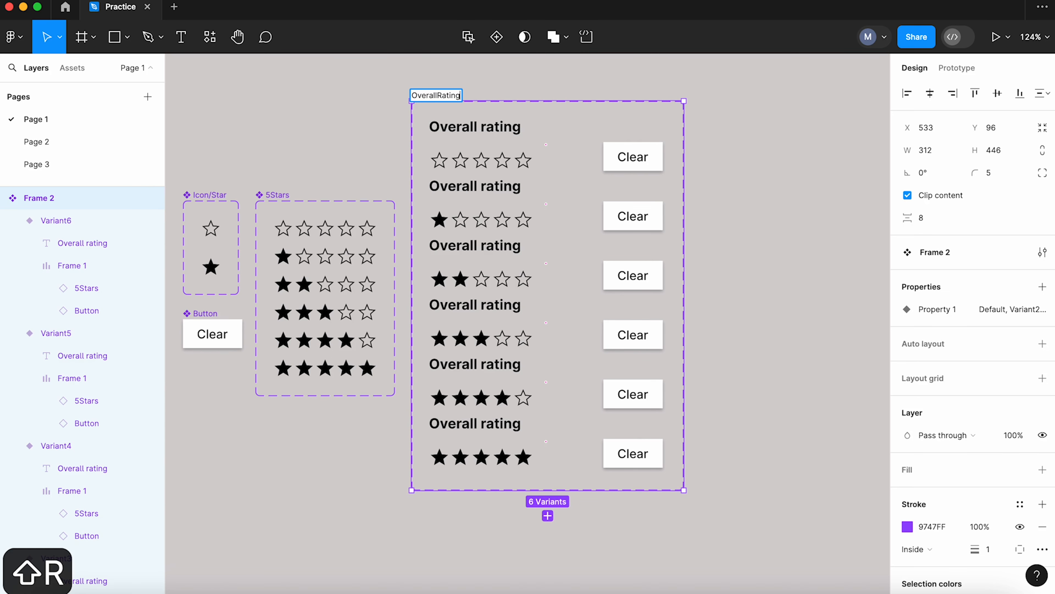
pyautogui.press('Return')
pyautogui.press('Escape')
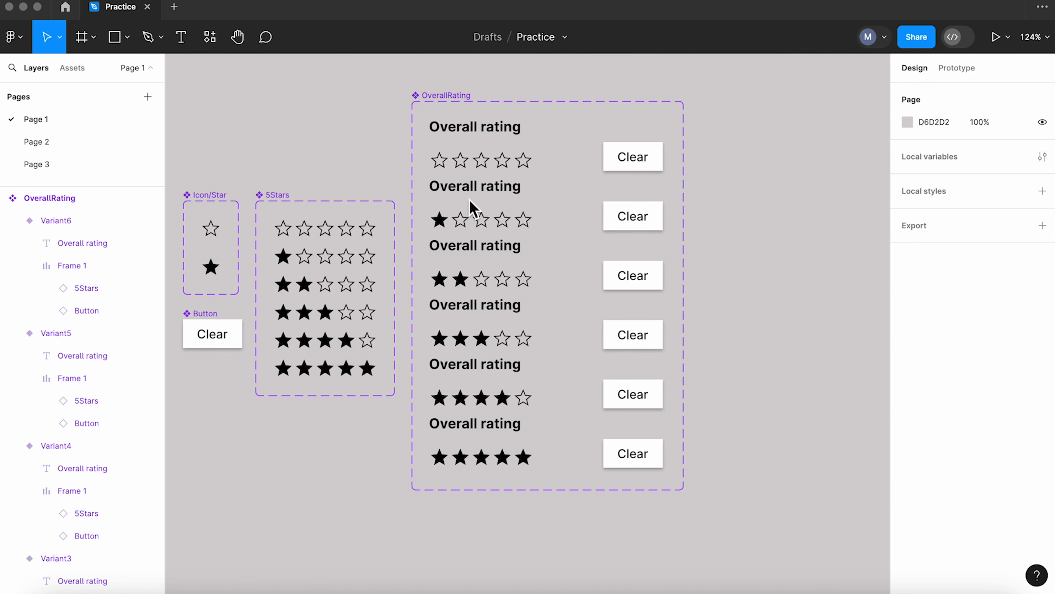
# Add an on-click prototype interaction from the first star of the Default variant that changes to Variant2
pyautogui.click(441, 169)
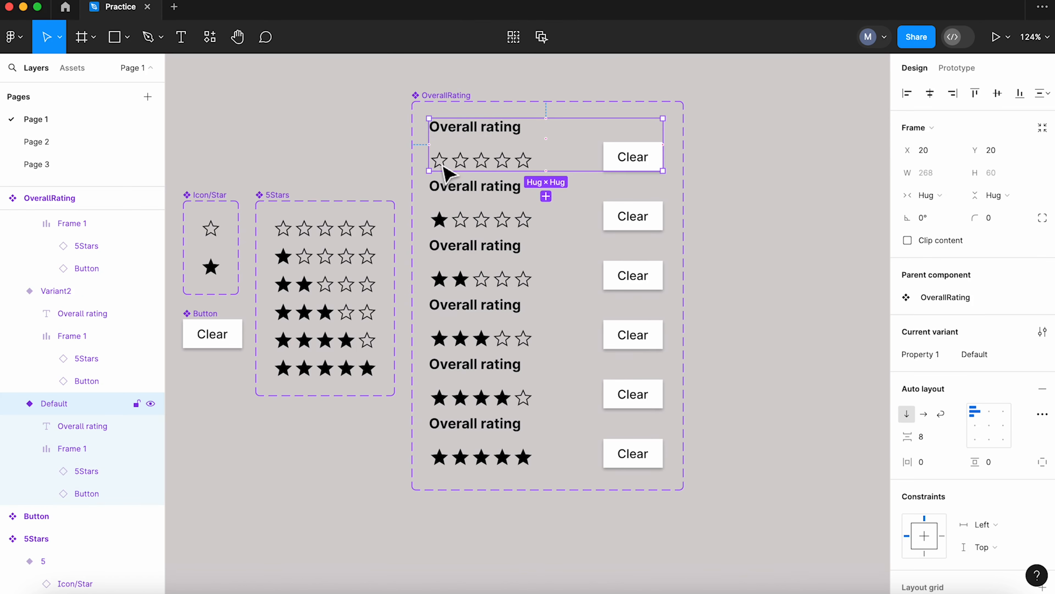
pyautogui.click(441, 162)
pyautogui.scroll(5, 441, 166)
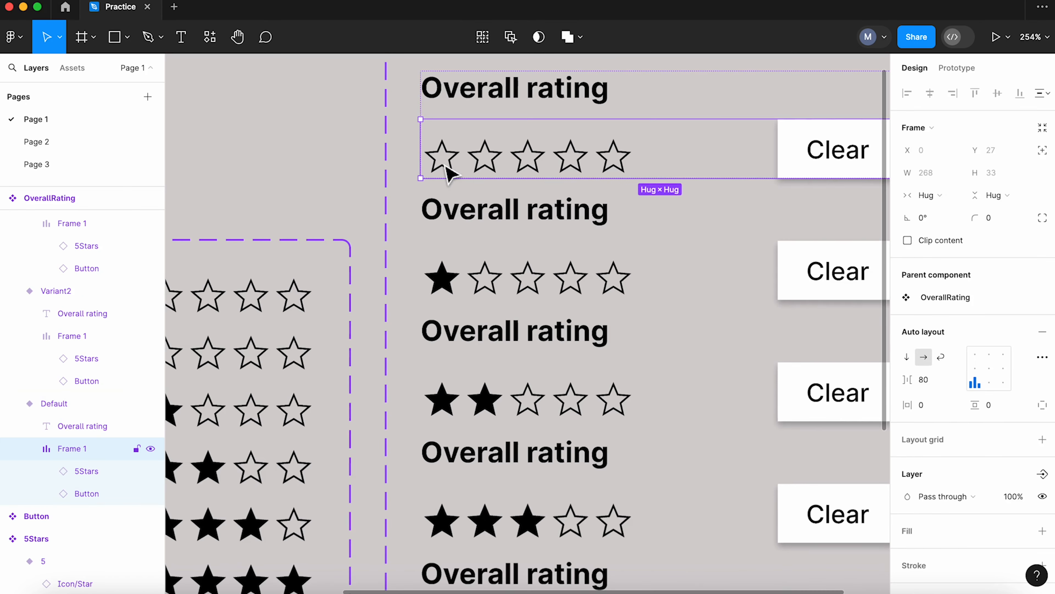
pyautogui.click(447, 168)
pyautogui.click(446, 168)
pyautogui.click(956, 68)
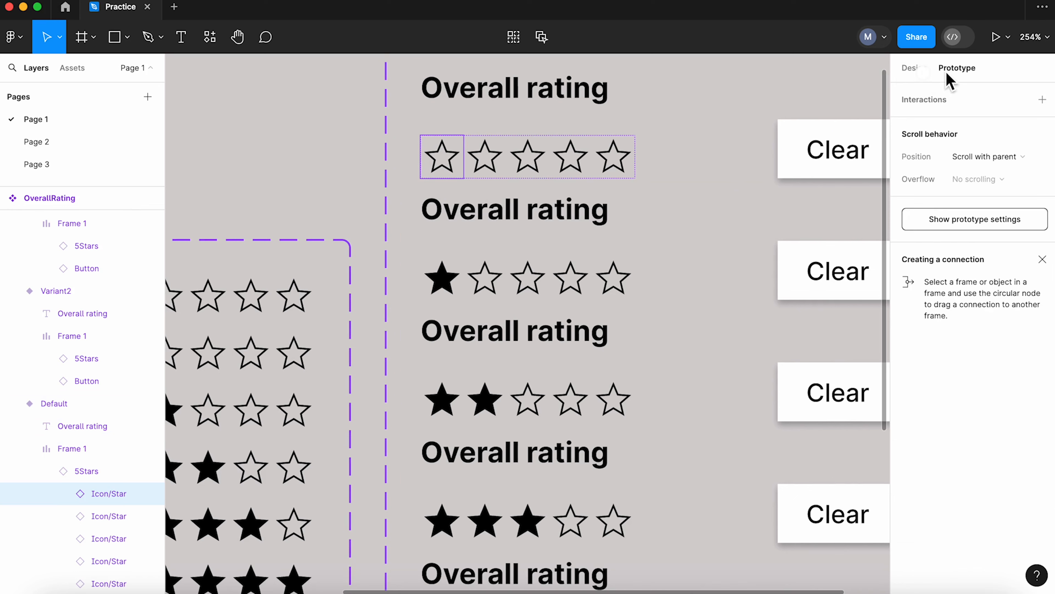
pyautogui.moveTo(442, 178); pyautogui.dragTo(520, 249)
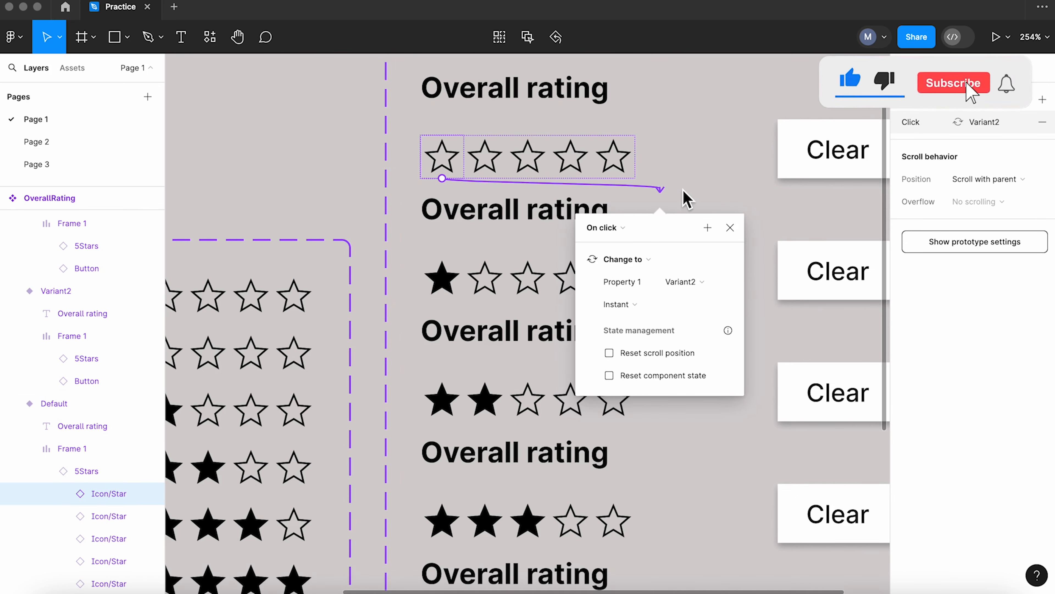
# Link the Default variant's second star to Variant3 and its third star to Variant4 with on-click interactions
pyautogui.click(487, 166)
pyautogui.moveTo(485, 177); pyautogui.dragTo(509, 380)
pyautogui.click(534, 173)
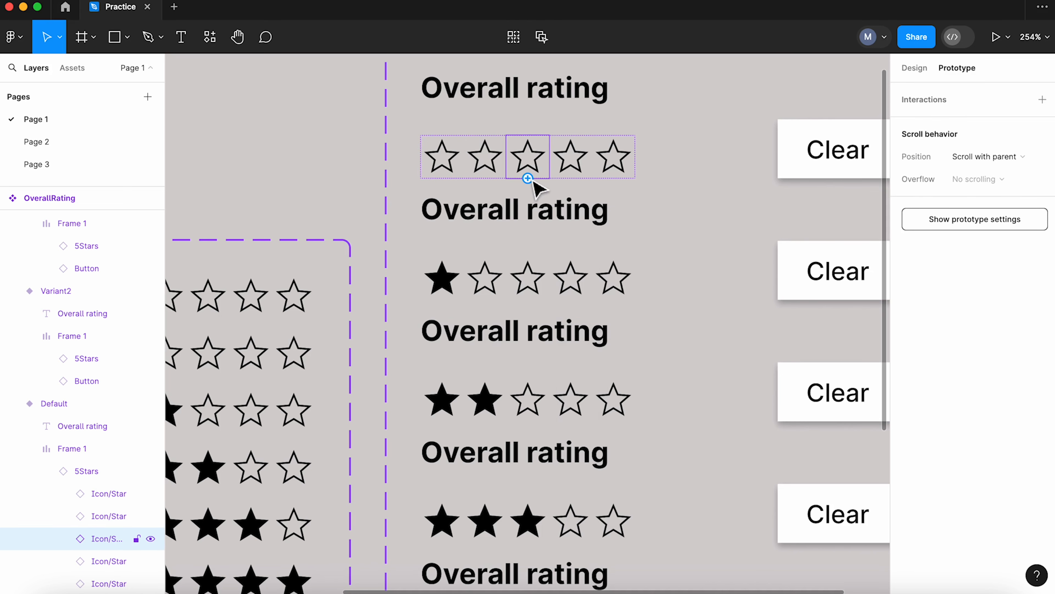
pyautogui.moveTo(528, 178); pyautogui.dragTo(583, 503)
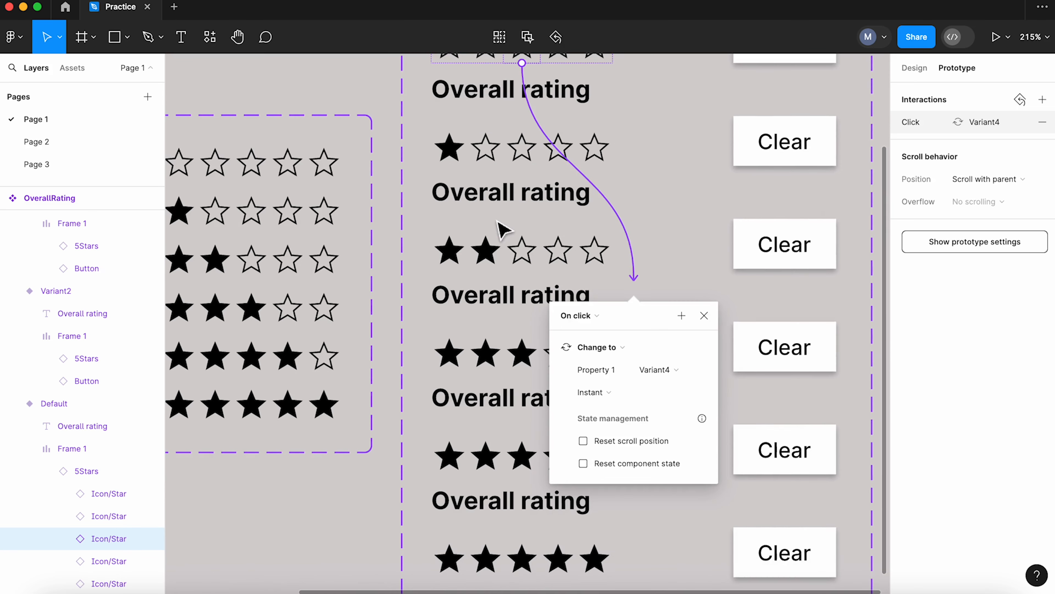
# Link the Default variant's fourth star to Variant5 and its fifth star to Variant6 with on-click interactions
pyautogui.scroll(3, 503, 229)
pyautogui.click(561, 113)
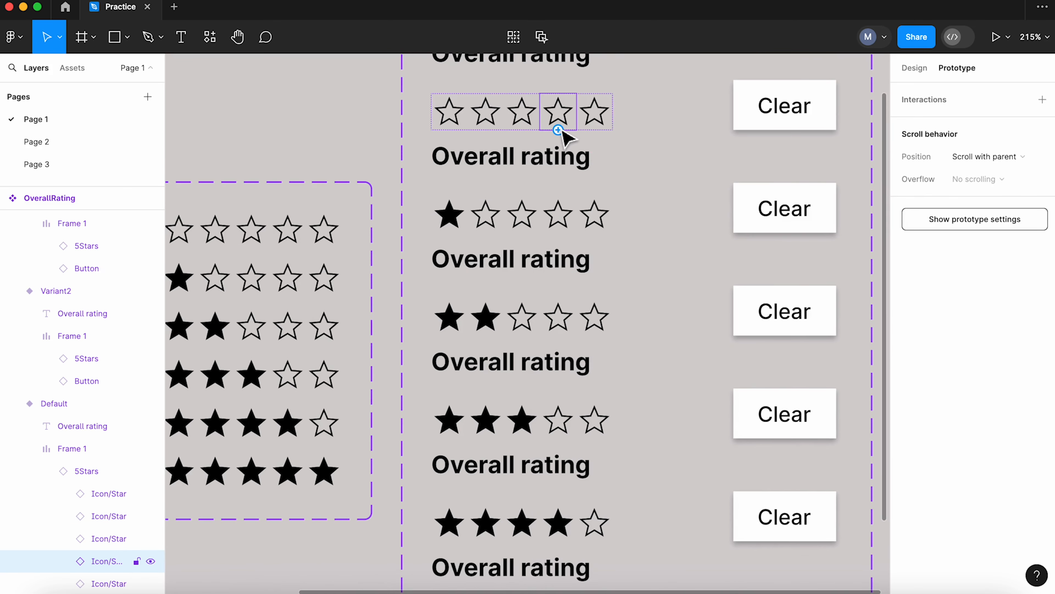
pyautogui.moveTo(558, 130); pyautogui.dragTo(557, 501)
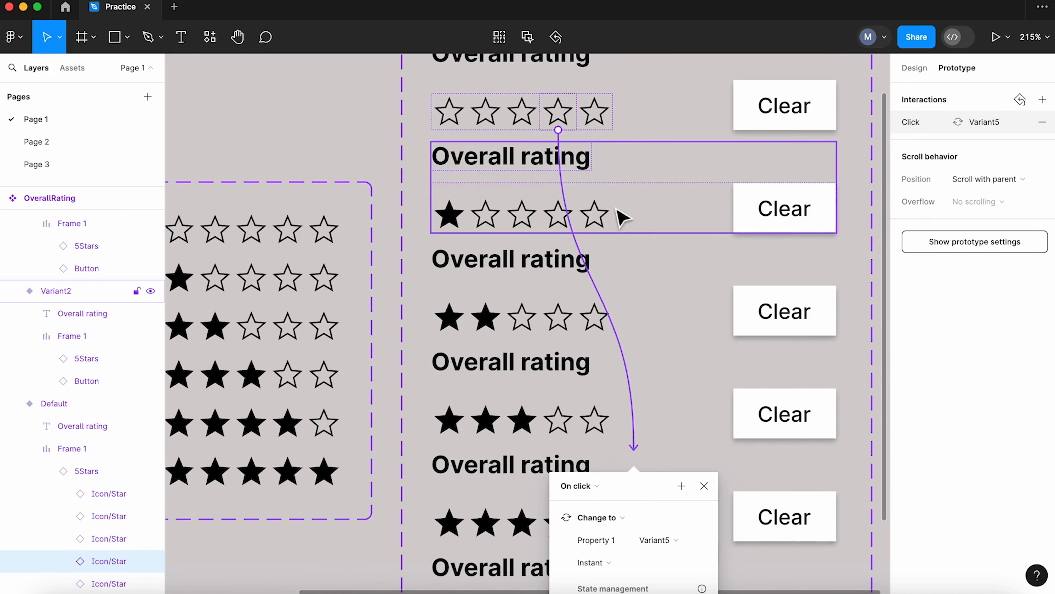
pyautogui.click(592, 120)
pyautogui.moveTo(595, 129); pyautogui.dragTo(563, 496)
pyautogui.scroll(-4, 563, 504)
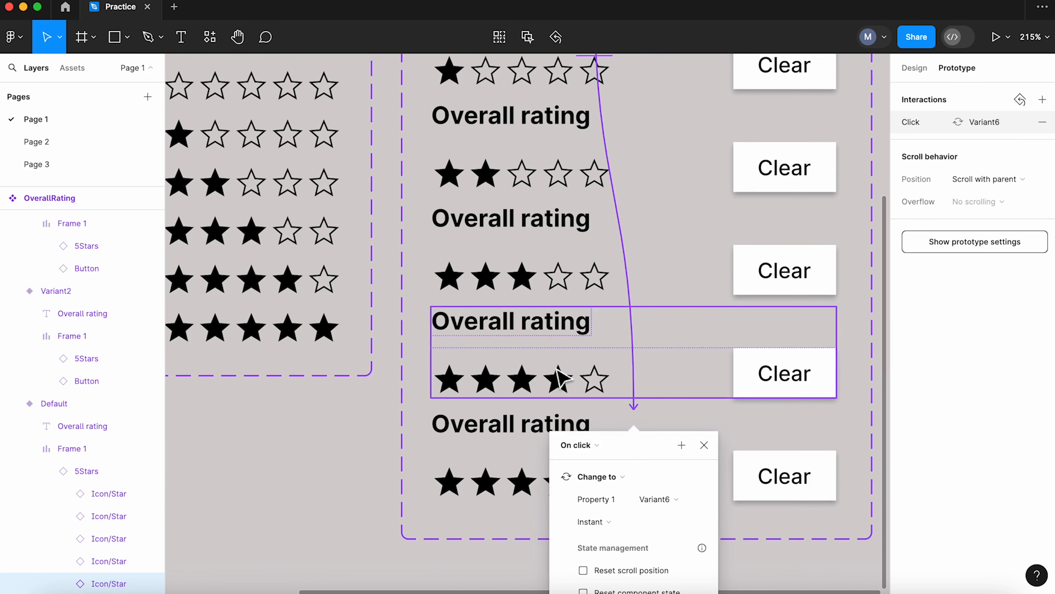
pyautogui.scroll(5, 556, 368)
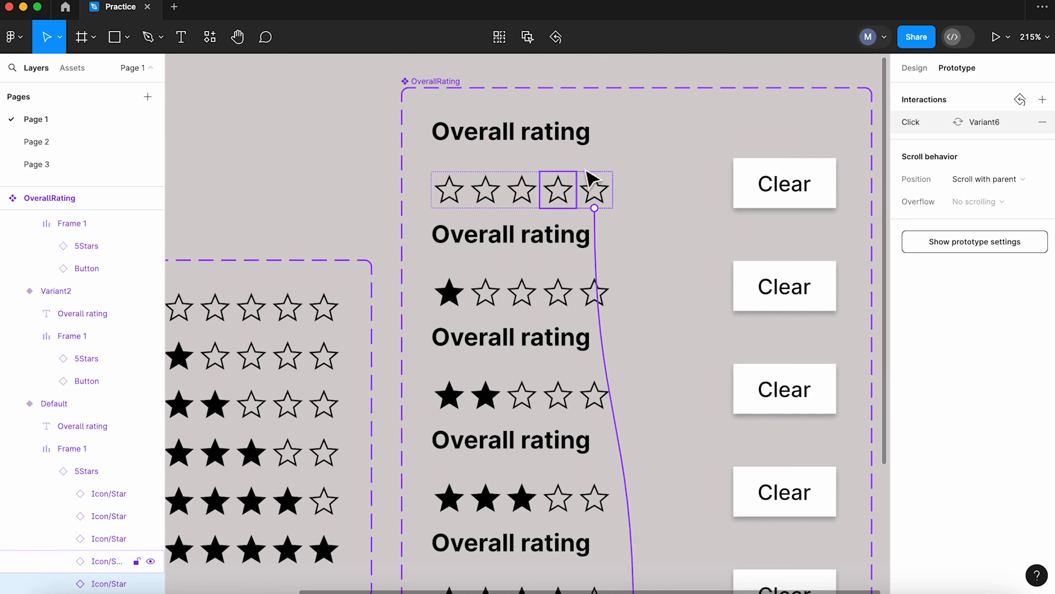
# Rename the variant property Property 1 as Stars and set the Default variant's value to 0
pyautogui.click(395, 165)
pyautogui.click(530, 202)
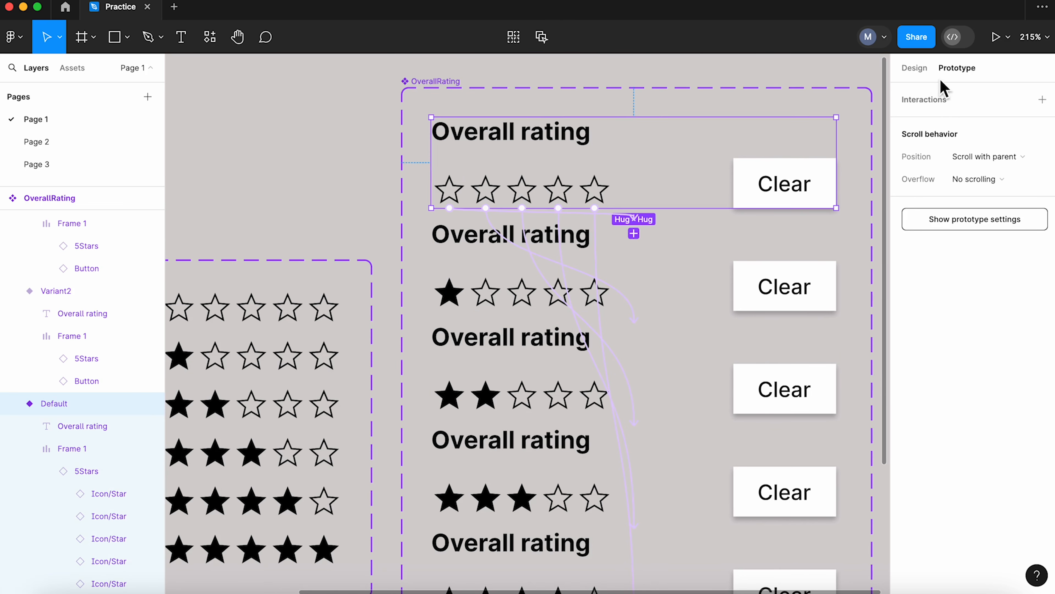
pyautogui.click(916, 68)
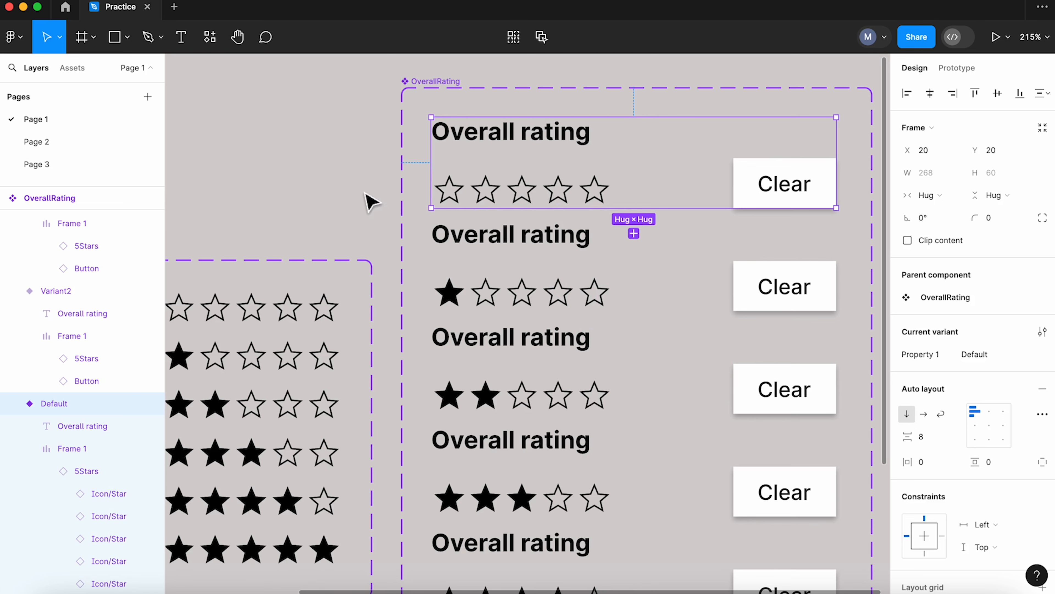
pyautogui.scroll(-5, 271, 121)
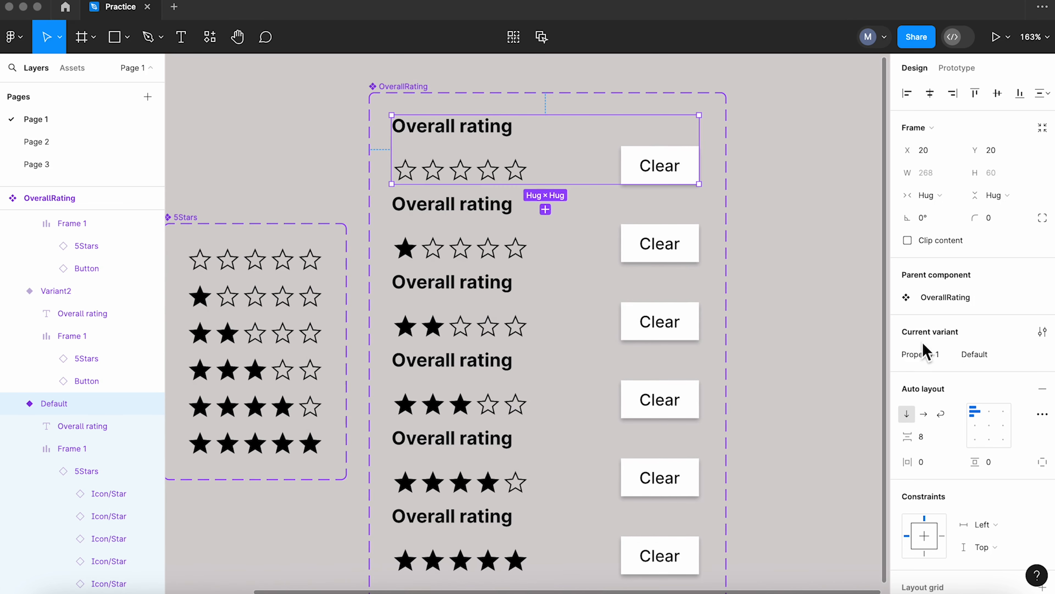
pyautogui.doubleClick(929, 360)
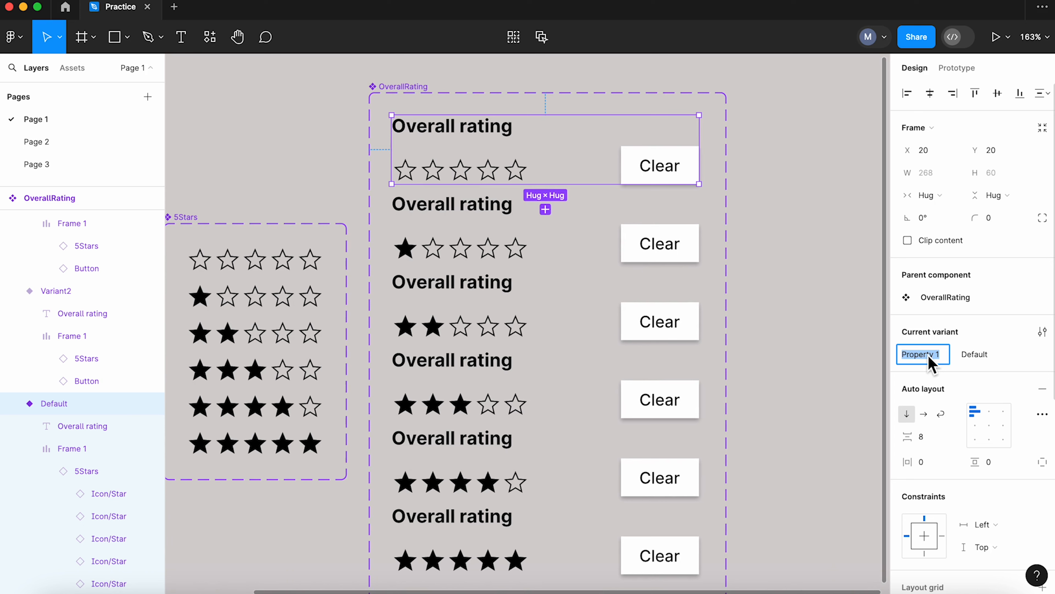
pyautogui.write('Stars')
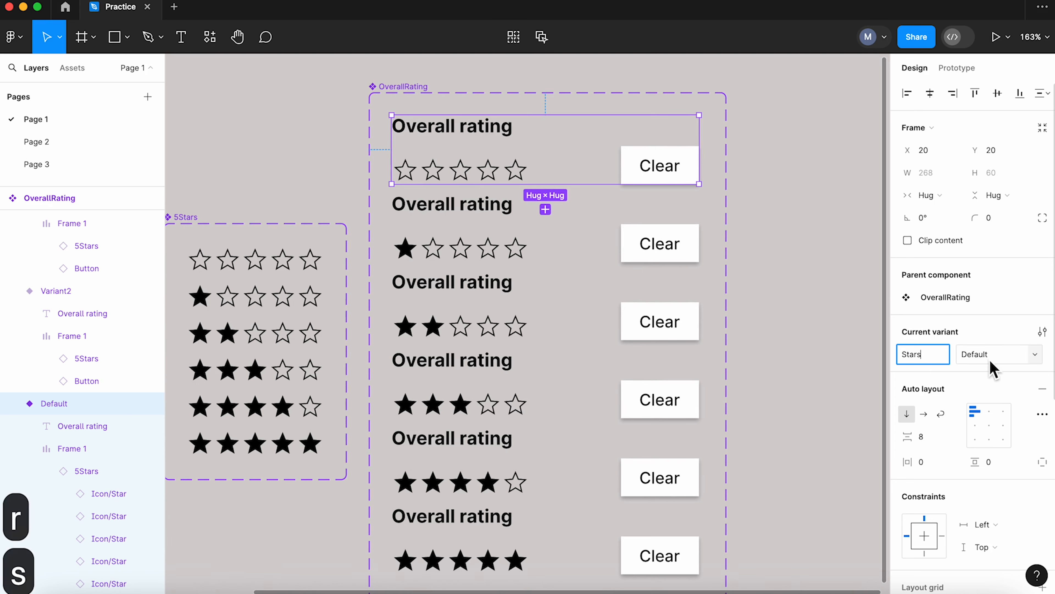
pyautogui.doubleClick(989, 365)
pyautogui.write('0')
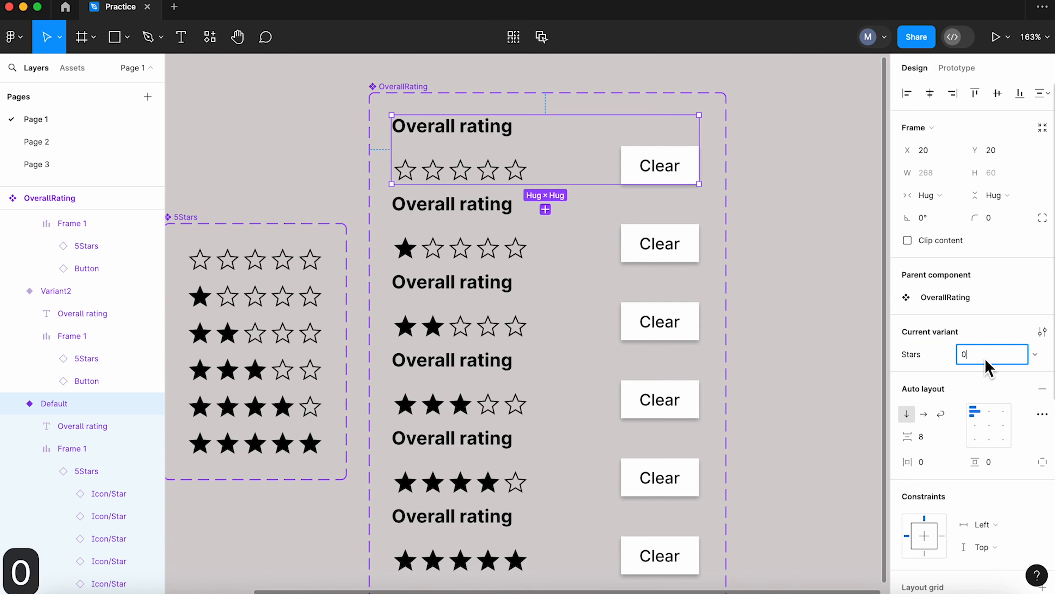
# Set the Stars value of the one-, two- and three-star OverallRating variants to 1, 2 and 3 respectively
pyautogui.click(577, 255)
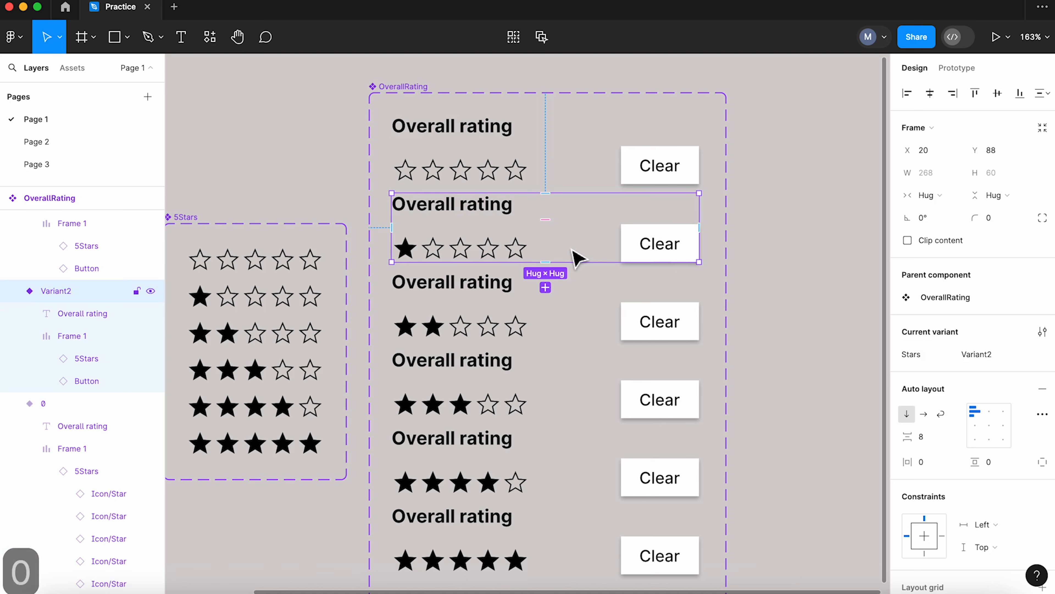
pyautogui.doubleClick(991, 366)
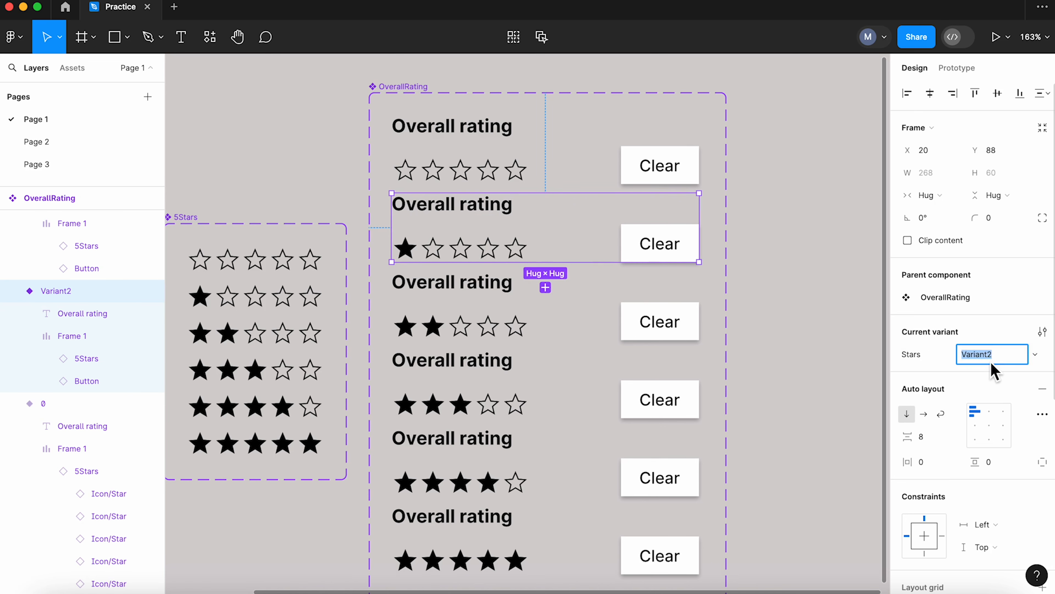
pyautogui.write('1')
pyautogui.click(558, 335)
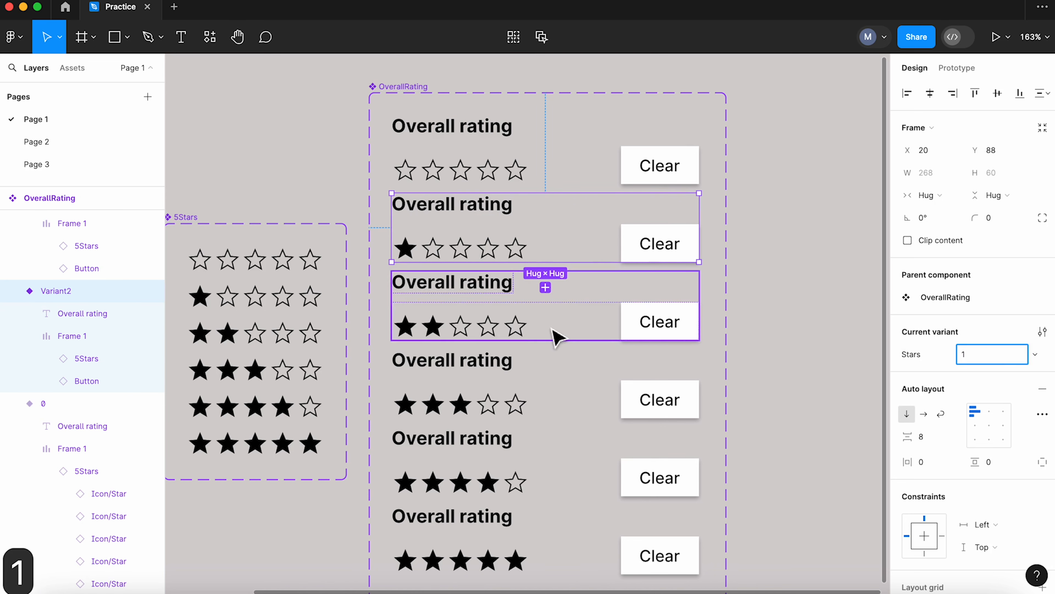
pyautogui.doubleClick(1004, 362)
pyautogui.write('2')
pyautogui.click(577, 405)
pyautogui.doubleClick(1001, 361)
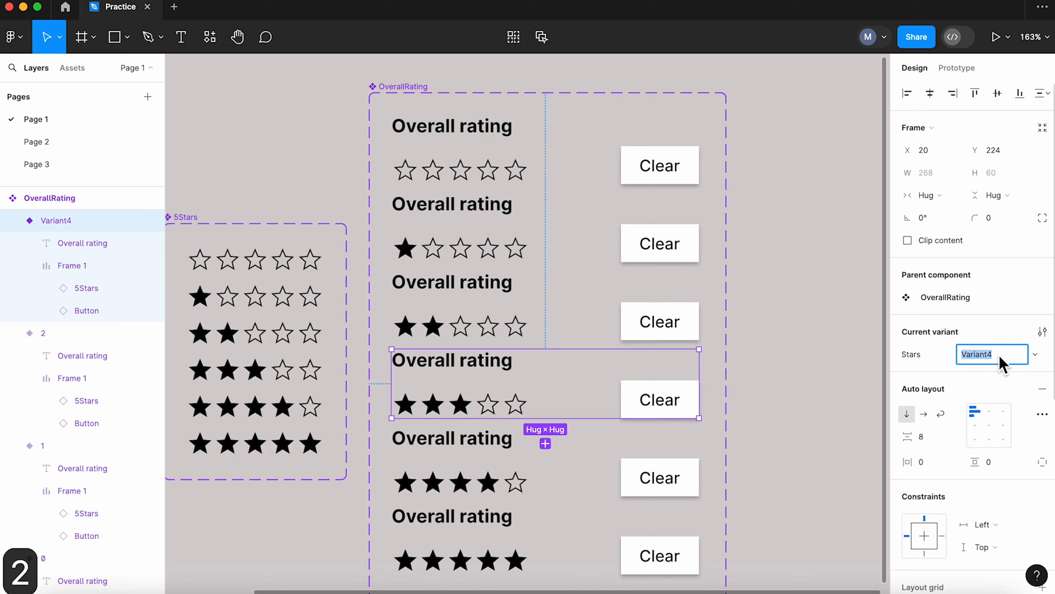
pyautogui.write('3')
# Set the Stars value of the four-star OverallRating variant to 4 and of the five-star variant to 5
pyautogui.click(531, 472)
pyautogui.doubleClick(989, 365)
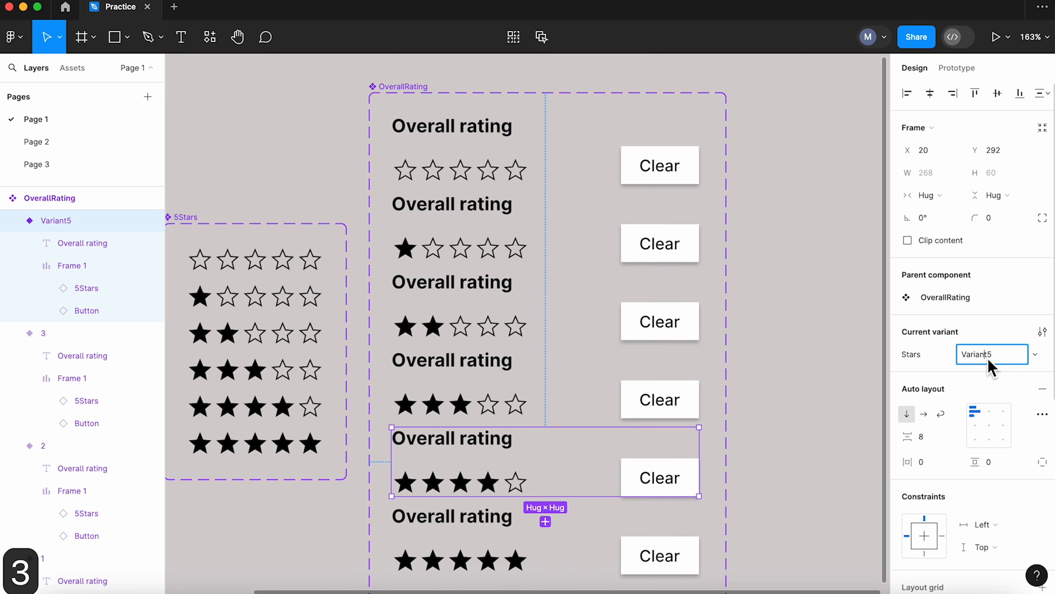
pyautogui.write('4')
pyautogui.click(556, 540)
pyautogui.doubleClick(993, 354)
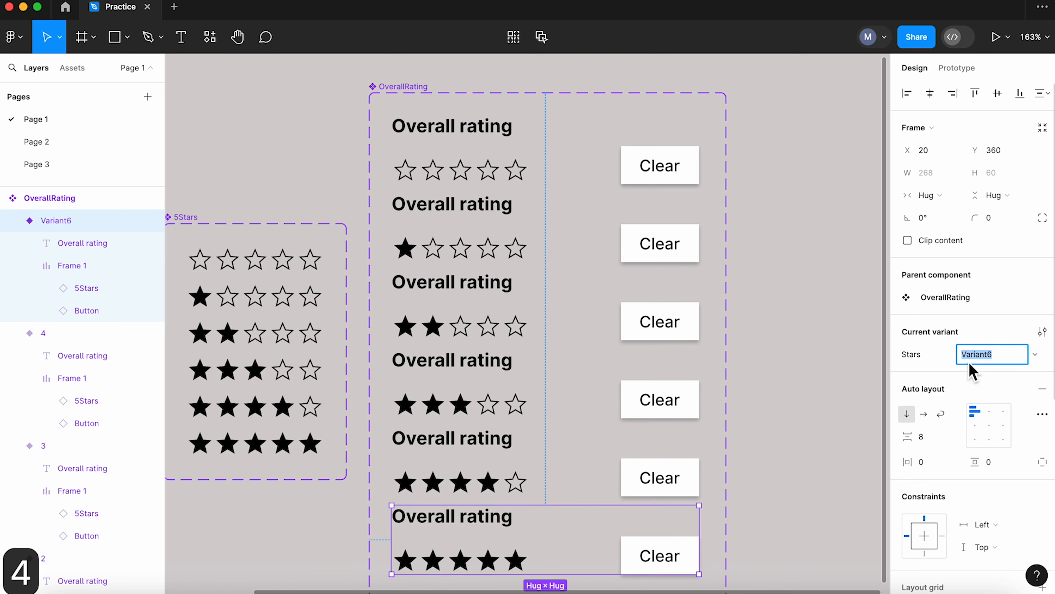
pyautogui.write('5')
pyautogui.click(784, 370)
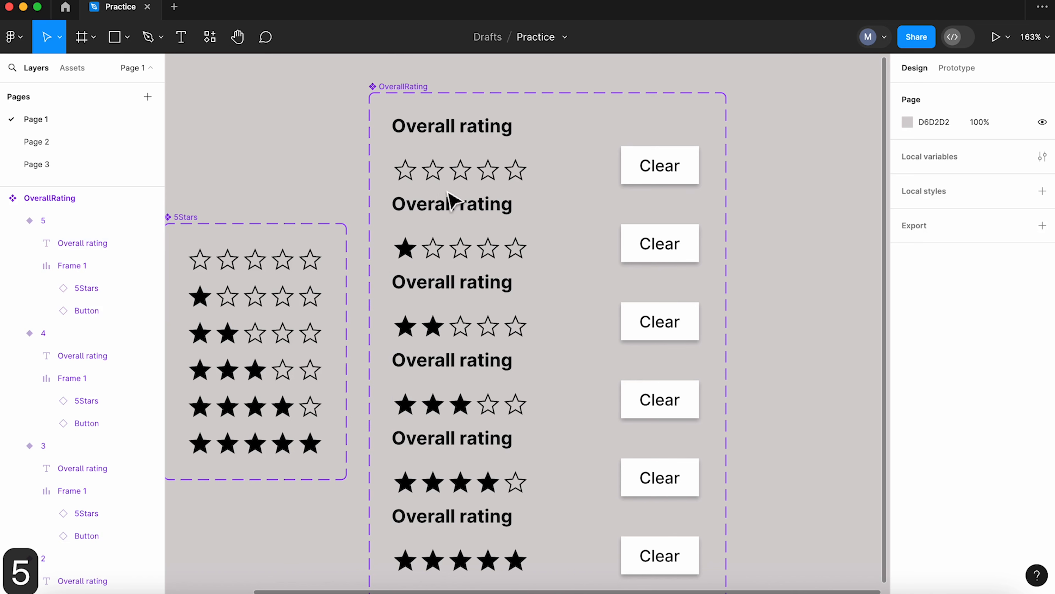
# Examine the click interactions on the second to fifth stars of the zero-star OverallRating variant
pyautogui.click(440, 177)
pyautogui.doubleClick(439, 175)
pyautogui.doubleClick(439, 174)
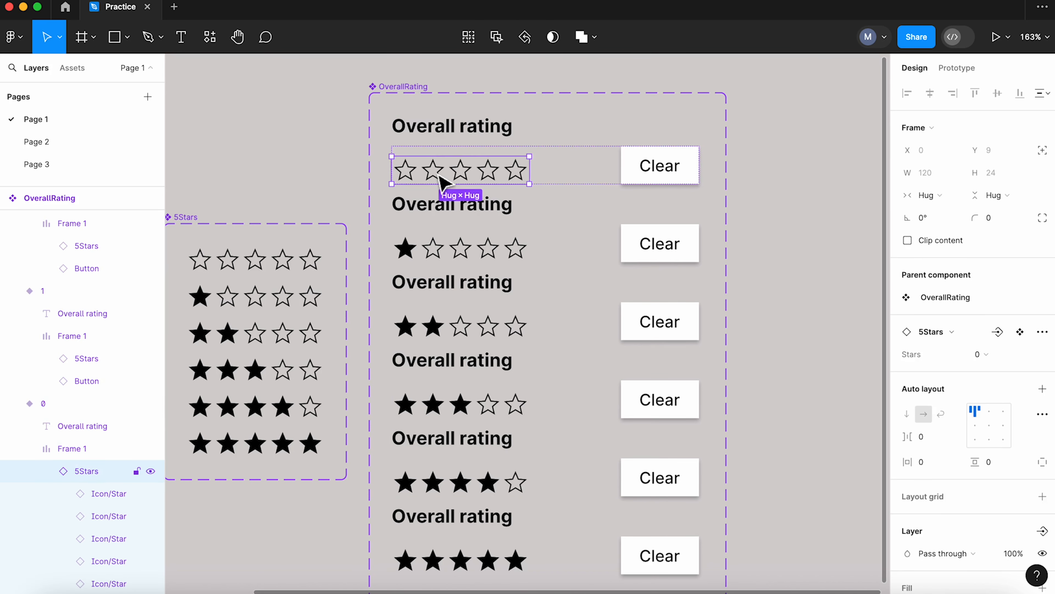
pyautogui.doubleClick(439, 175)
pyautogui.click(957, 72)
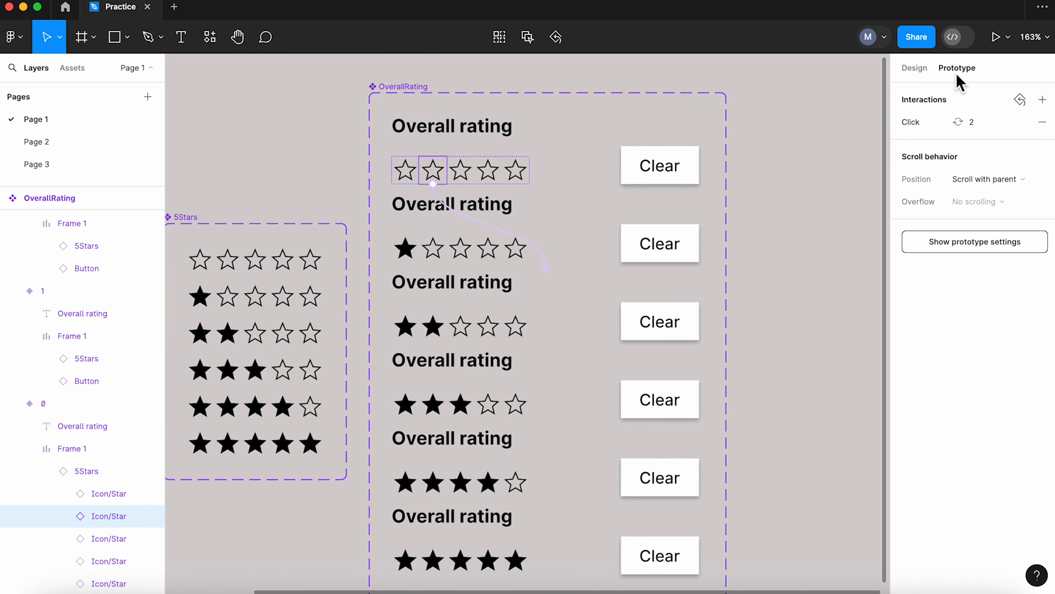
pyautogui.click(469, 179)
pyautogui.click(491, 179)
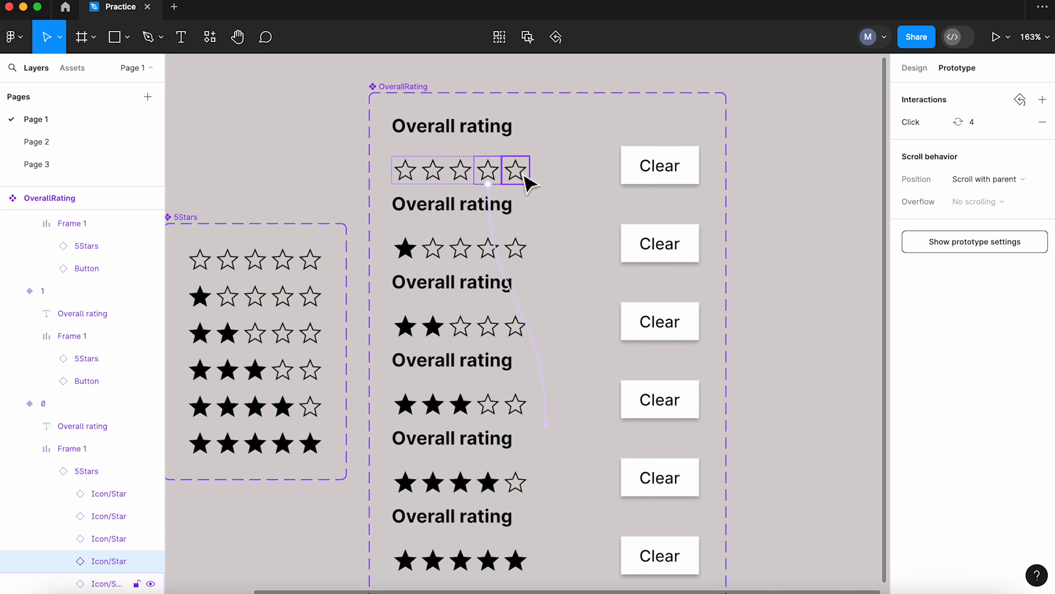
pyautogui.click(524, 176)
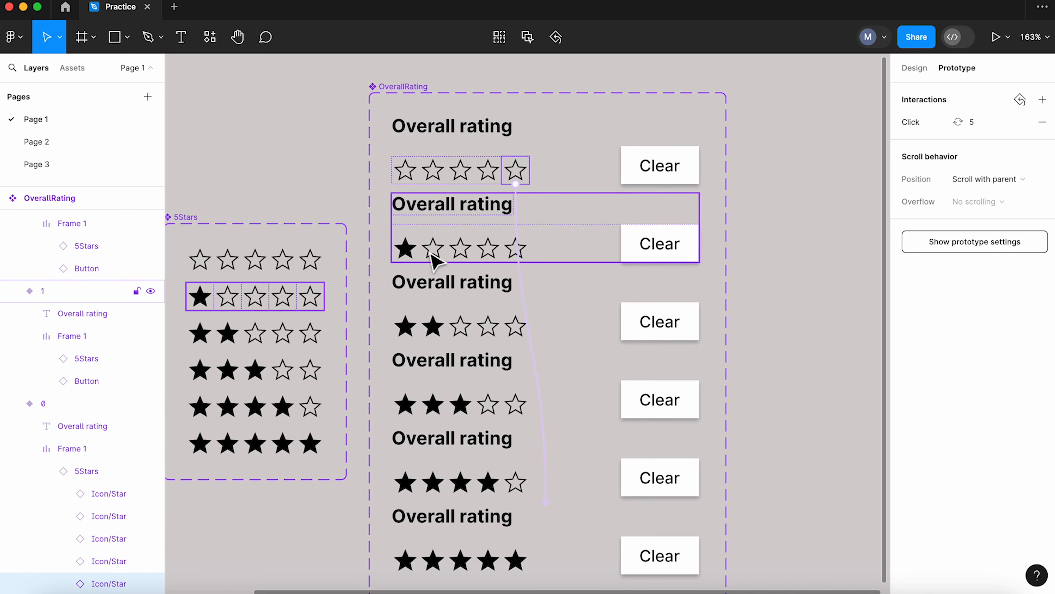
# Link the one-star variant's second star to variant 2 and its third star to variant 3 with on-click interactions
pyautogui.doubleClick(439, 258)
pyautogui.doubleClick(439, 259)
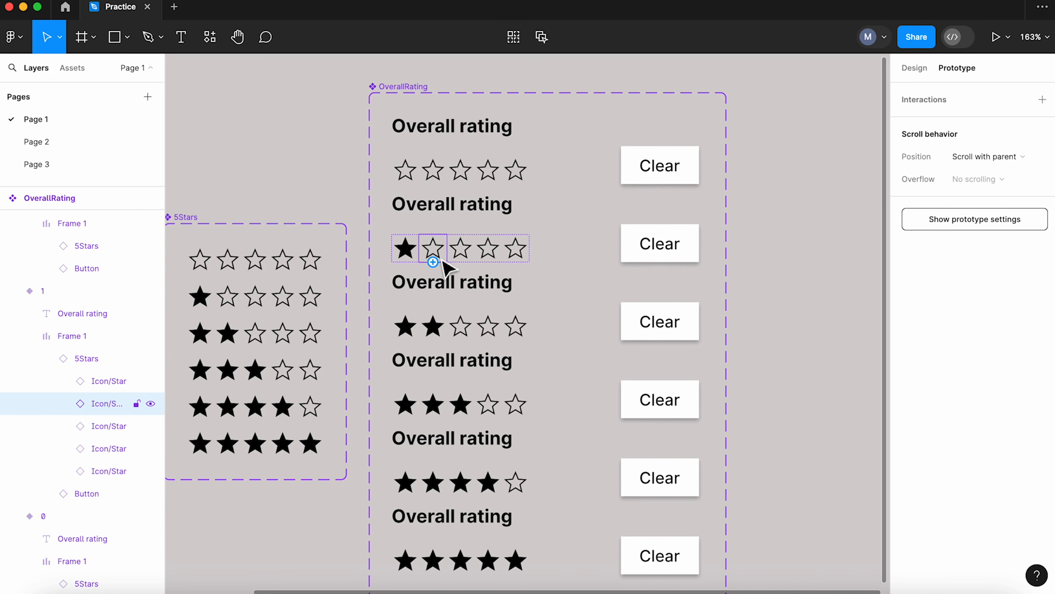
pyautogui.moveTo(433, 262); pyautogui.dragTo(445, 316)
pyautogui.click(461, 248)
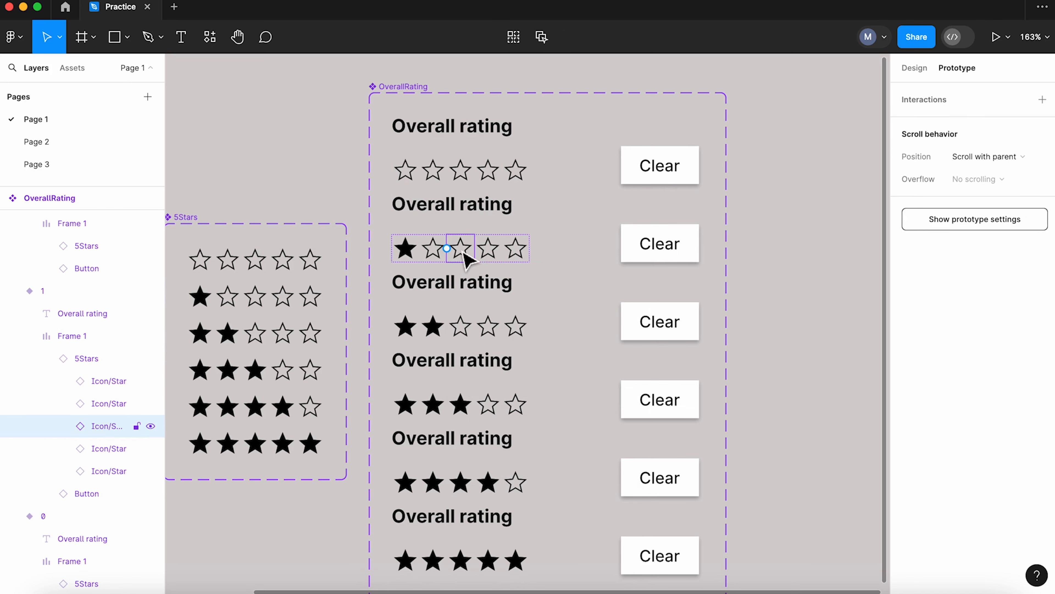
pyautogui.moveTo(461, 262); pyautogui.dragTo(542, 350)
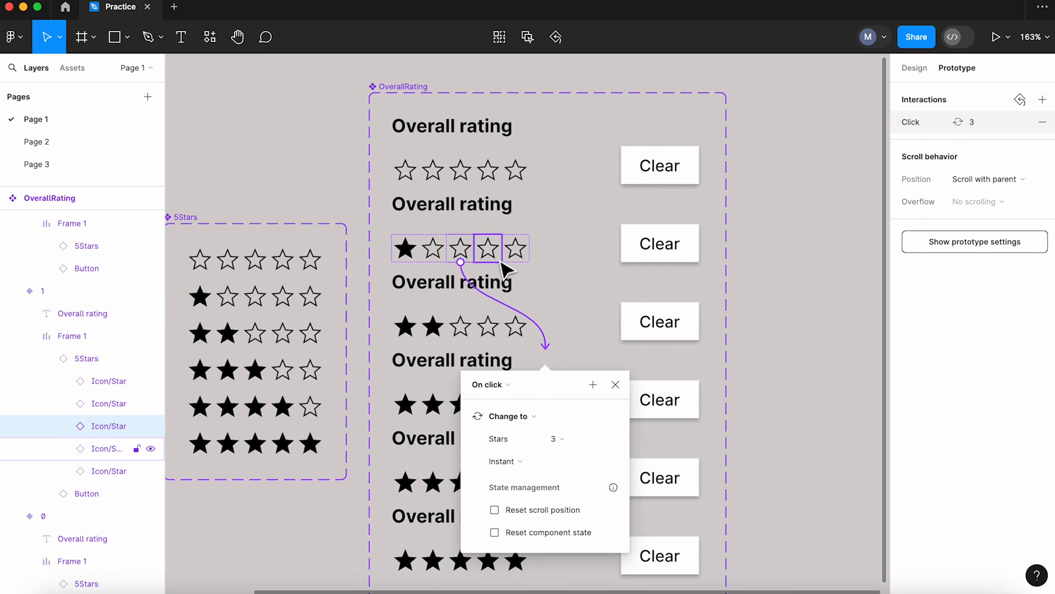
# Link the one-star variant's fourth star to variant 4 and its fifth star to variant 5 with on-click interactions
pyautogui.click(497, 258)
pyautogui.moveTo(488, 262); pyautogui.dragTo(540, 411)
pyautogui.click(524, 258)
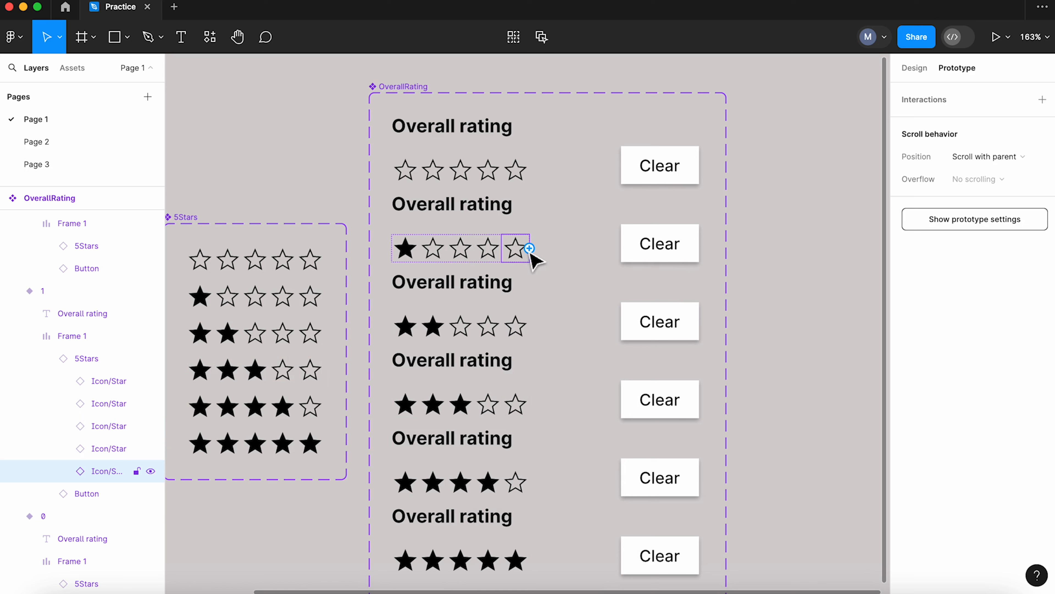
pyautogui.moveTo(529, 248); pyautogui.dragTo(522, 514)
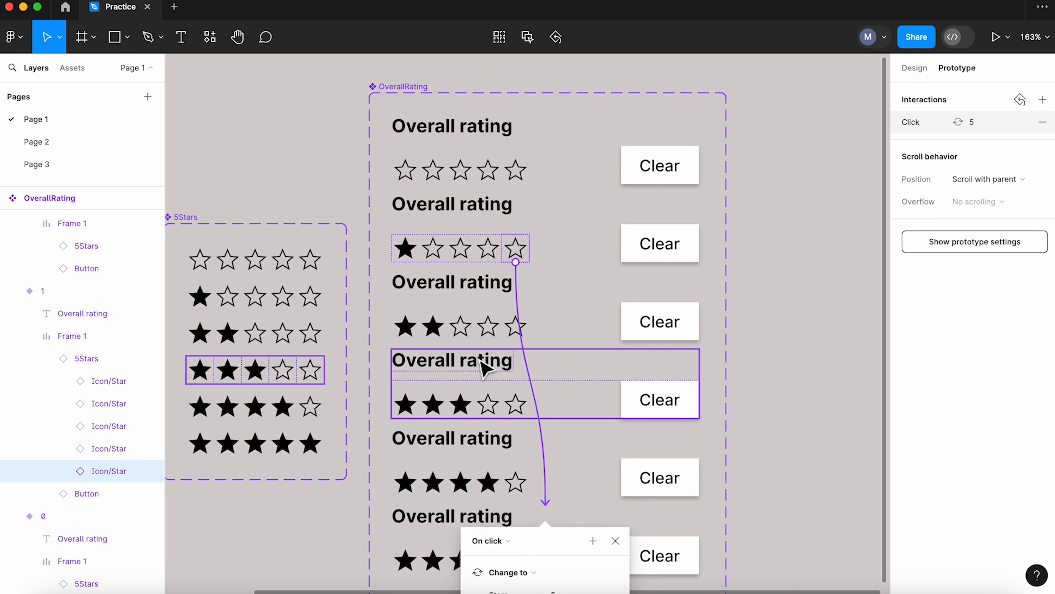
# Link the two-star variant's third, fourth and fifth stars to variants 3, 4 and 5 respectively with on-click interactions
pyautogui.click(467, 337)
pyautogui.doubleClick(466, 337)
pyautogui.doubleClick(467, 337)
pyautogui.doubleClick(469, 341)
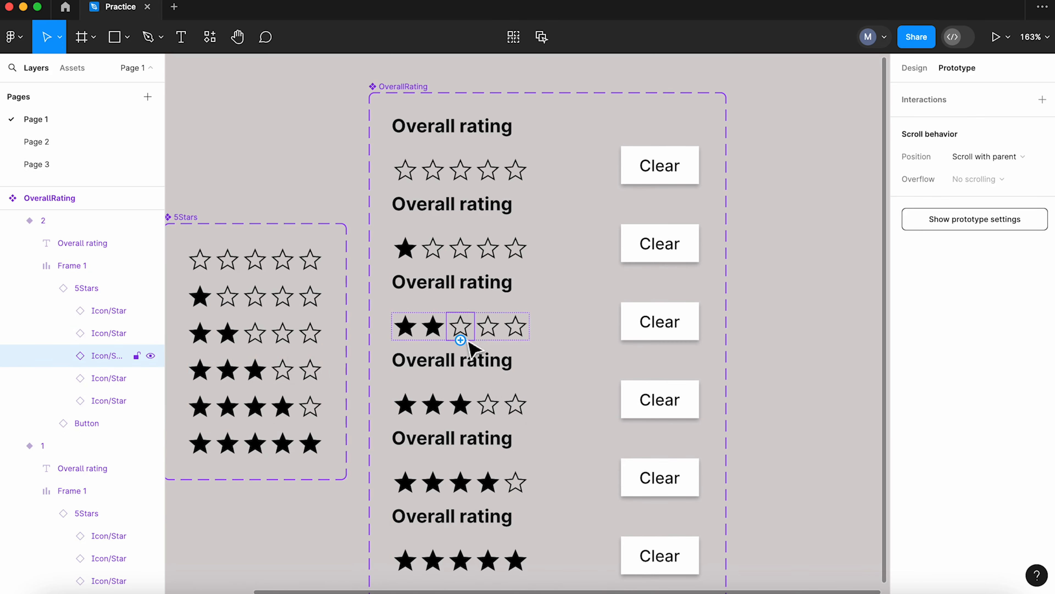
pyautogui.moveTo(461, 340); pyautogui.dragTo(471, 387)
pyautogui.click(495, 338)
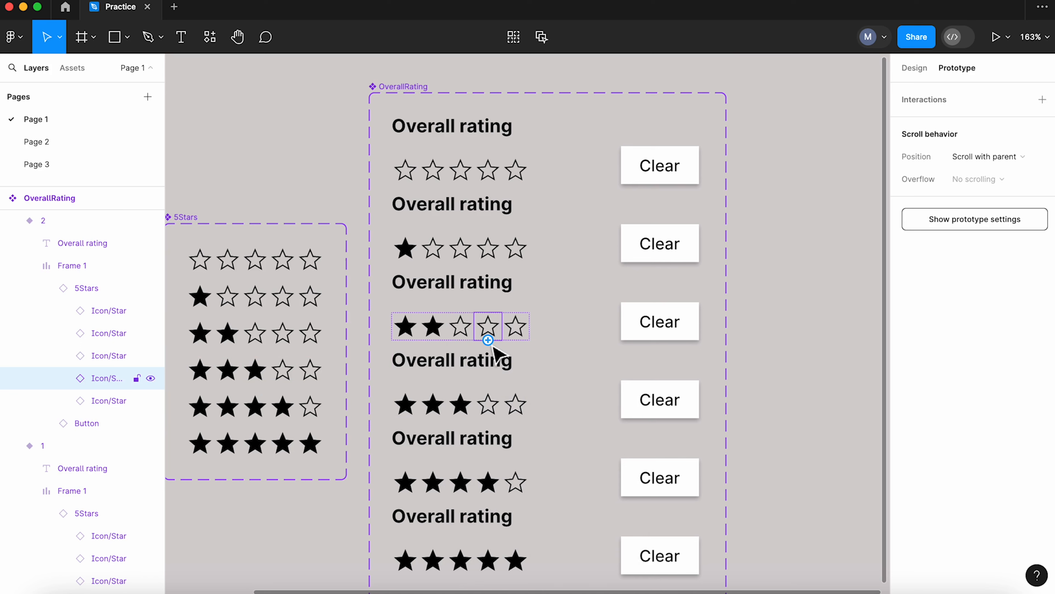
pyautogui.moveTo(488, 340); pyautogui.dragTo(539, 444)
pyautogui.click(525, 332)
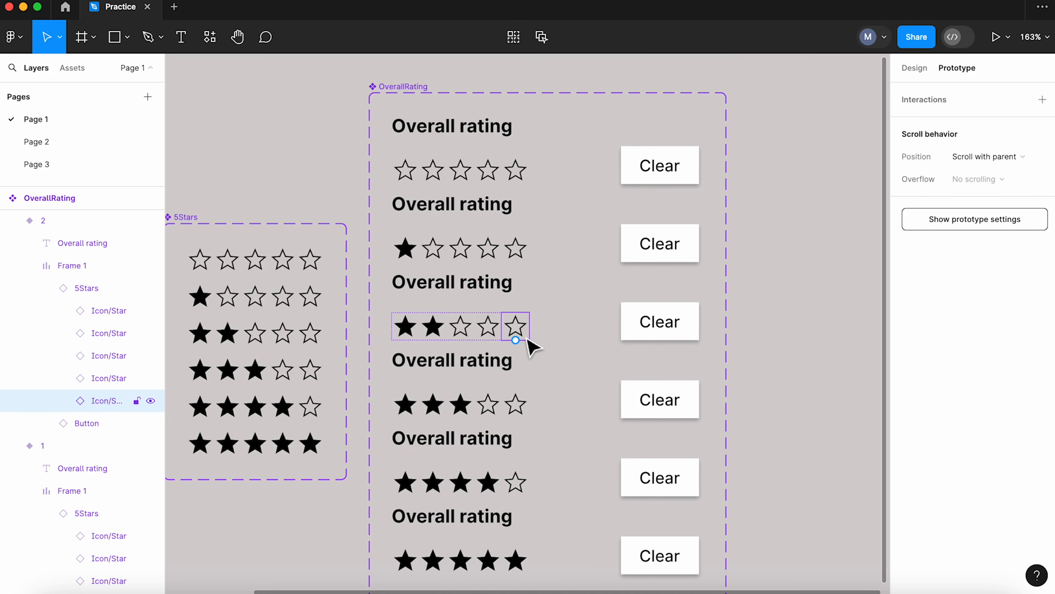
pyautogui.moveTo(515, 340); pyautogui.dragTo(457, 536)
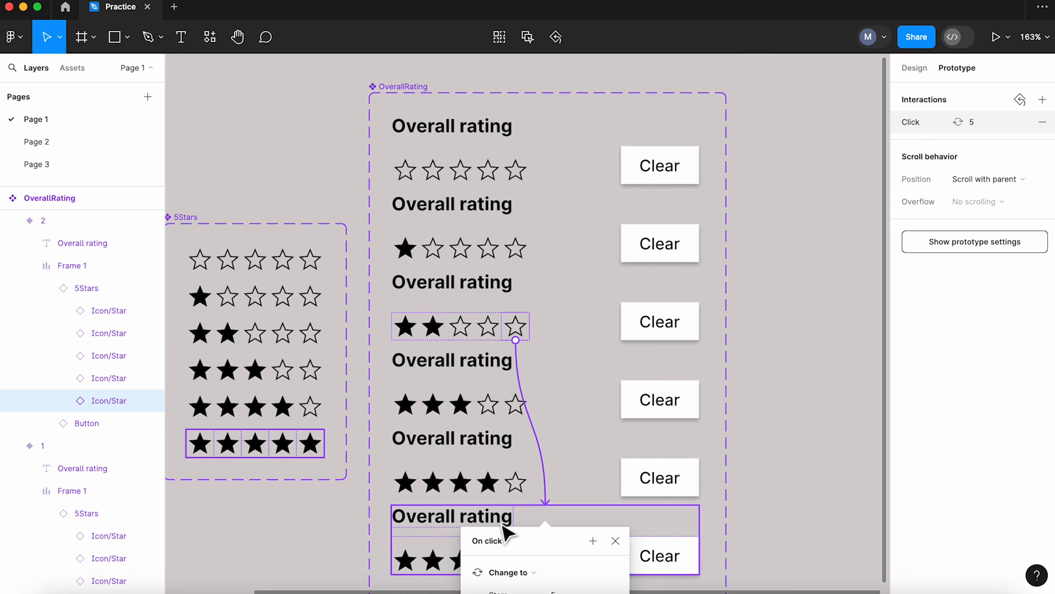
# Link the three-star variant's fourth star to variant 4 and its fifth star to variant 5 with on-click interactions
pyautogui.click(499, 411)
pyautogui.click(494, 418)
pyautogui.click(494, 418)
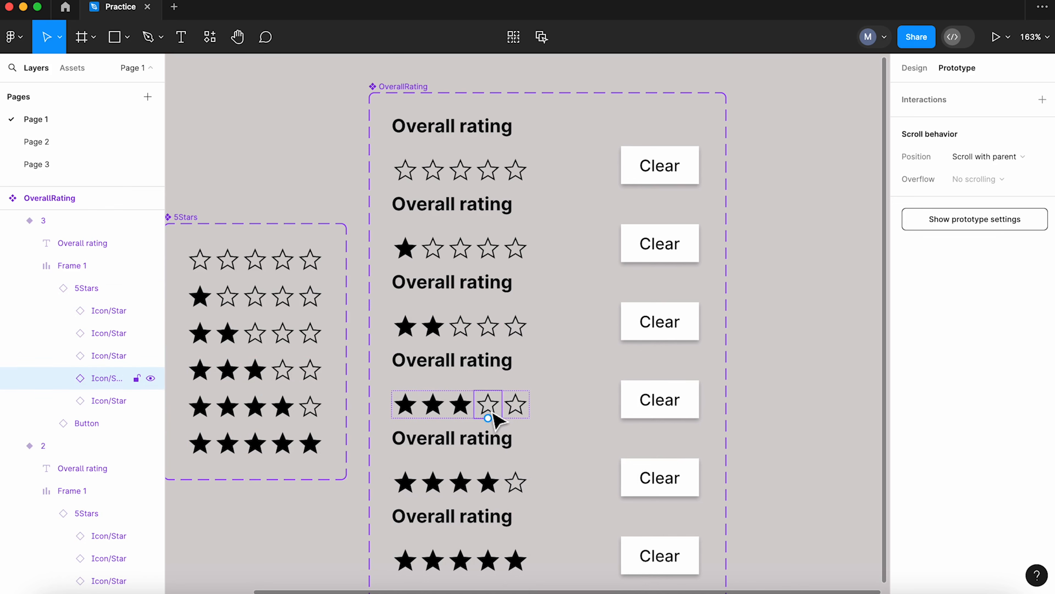
pyautogui.moveTo(490, 419); pyautogui.dragTo(493, 453)
pyautogui.click(520, 404)
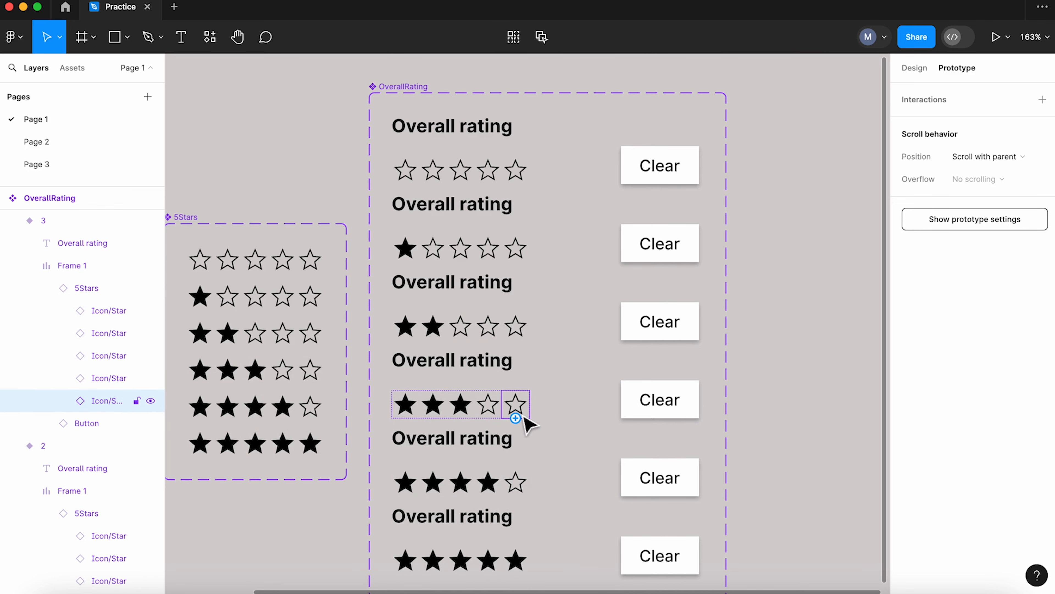
pyautogui.moveTo(517, 419); pyautogui.dragTo(516, 518)
# Link the four-star variant's fifth star to variant 5 with an on-click interaction
pyautogui.doubleClick(520, 491)
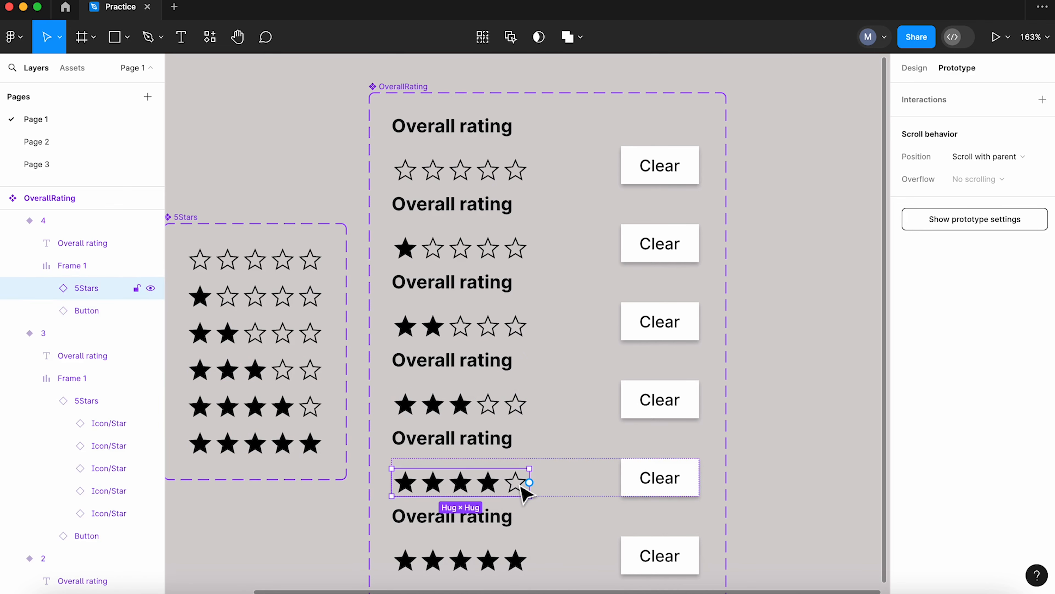
pyautogui.doubleClick(522, 492)
pyautogui.moveTo(518, 498); pyautogui.dragTo(527, 518)
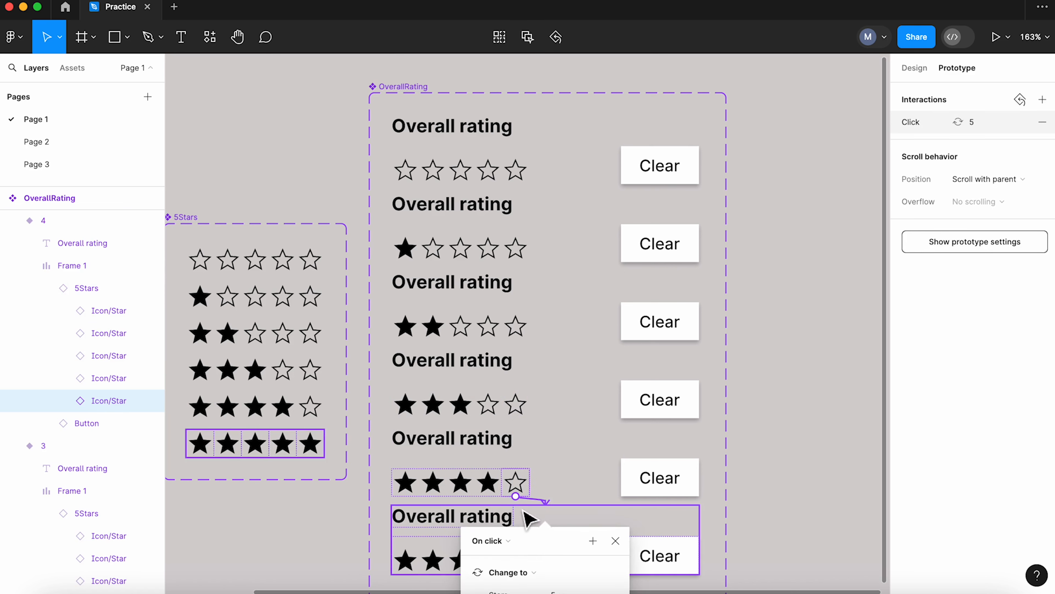
pyautogui.click(756, 266)
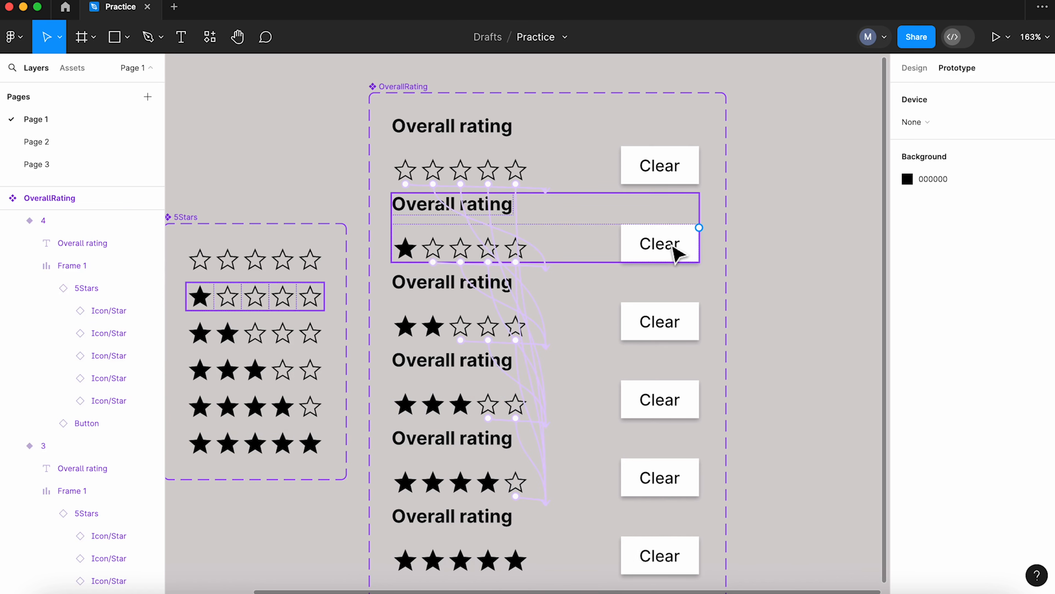
# Link the Clear buttons of the one-star and two-star variants to variant 0 with on-click interactions
pyautogui.doubleClick(666, 253)
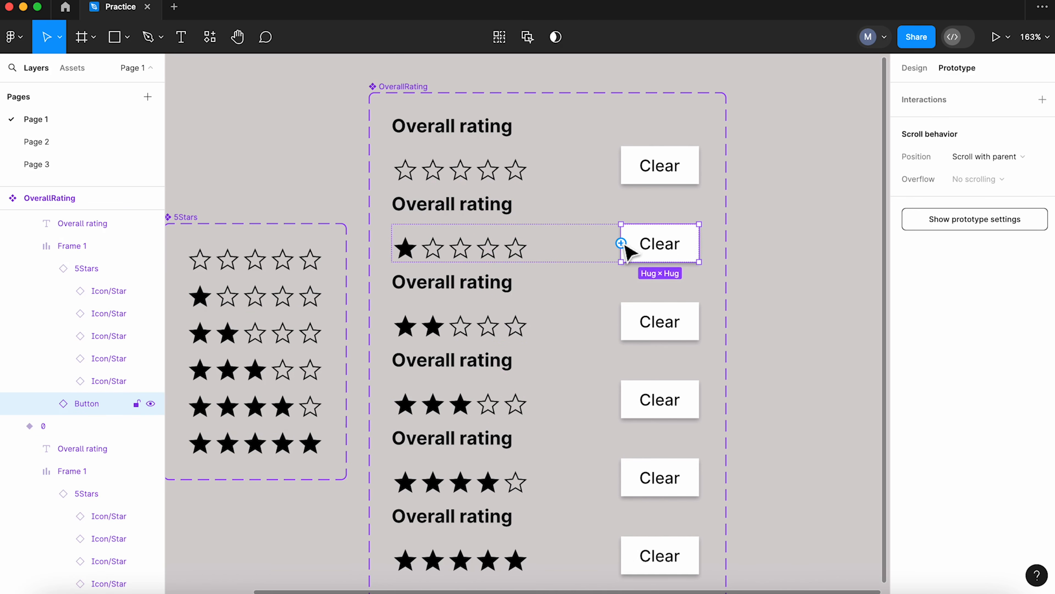
pyautogui.moveTo(621, 243); pyautogui.dragTo(580, 189)
pyautogui.click(664, 324)
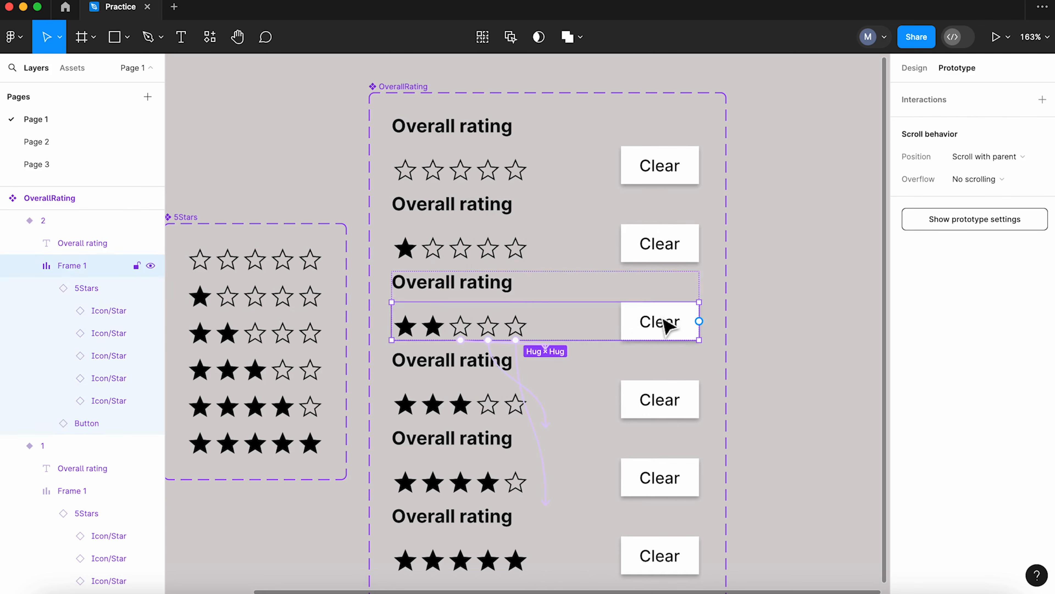
pyautogui.click(664, 325)
pyautogui.moveTo(622, 323); pyautogui.dragTo(584, 181)
# Link the Clear buttons of the three-star and four-star variants to variant 0 with on-click interactions
pyautogui.click(671, 405)
pyautogui.click(671, 405)
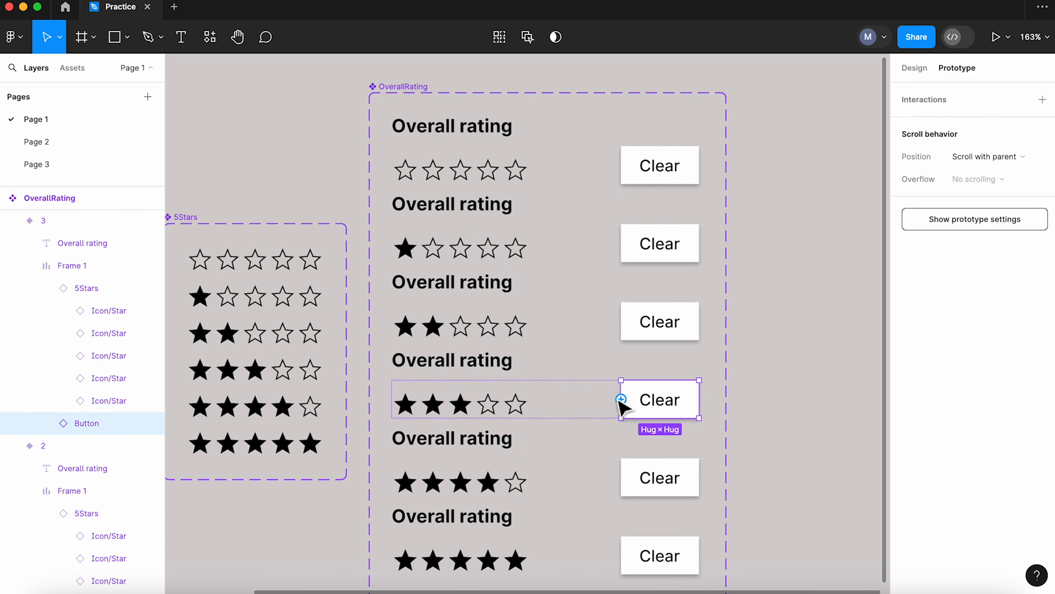
pyautogui.moveTo(622, 399); pyautogui.dragTo(582, 185)
pyautogui.scroll(-5, 632, 290)
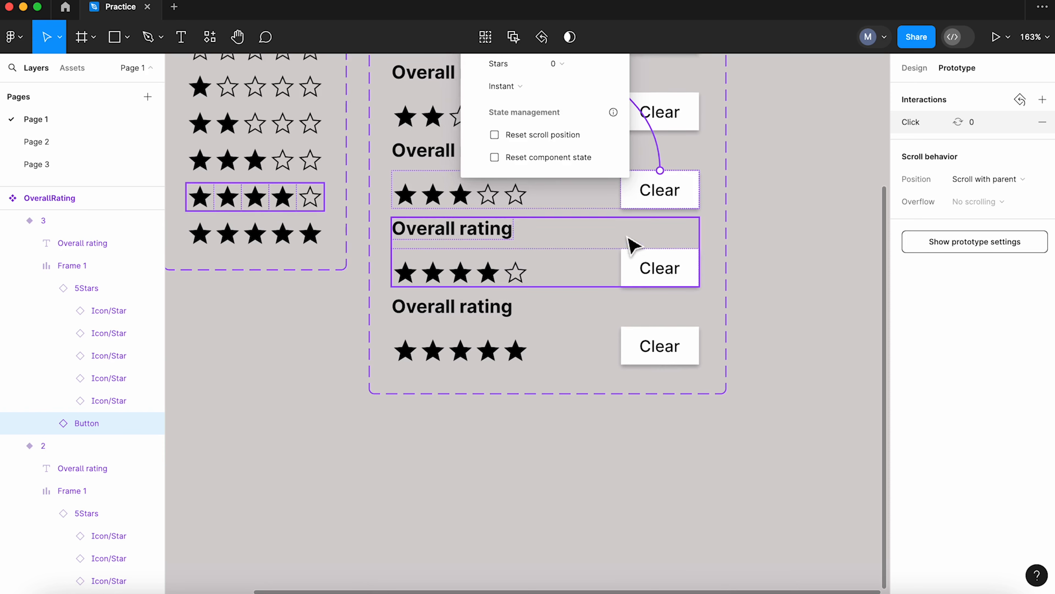
pyautogui.scroll(2, 648, 283)
pyautogui.click(663, 316)
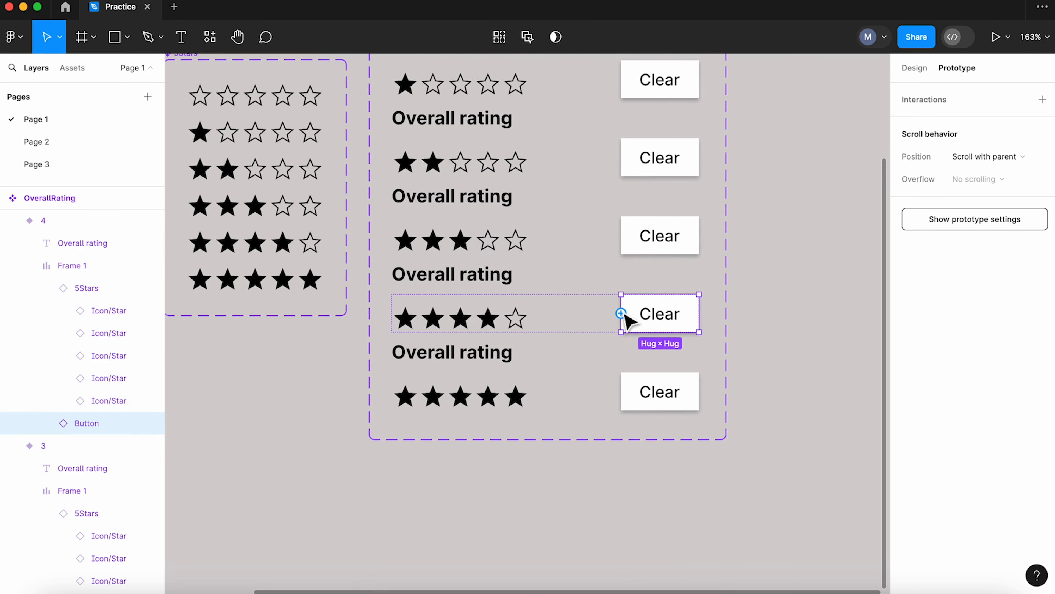
pyautogui.moveTo(621, 313); pyautogui.dragTo(580, 165)
# Link the five-star variant's Clear button to variant 0 with an on-click interaction and return to the design settings
pyautogui.click(667, 544)
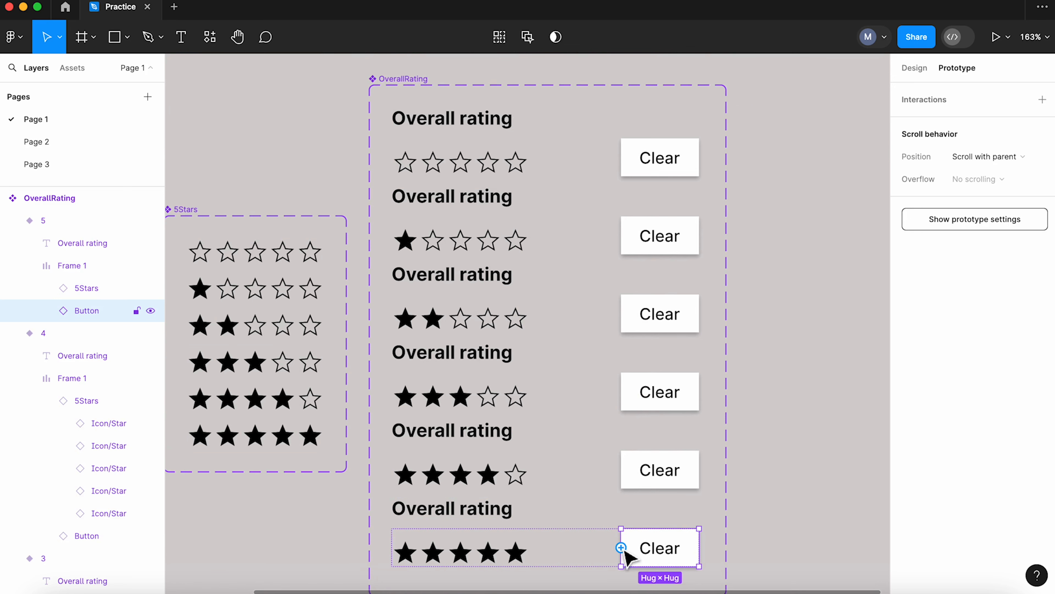
pyautogui.moveTo(622, 548); pyautogui.dragTo(546, 173)
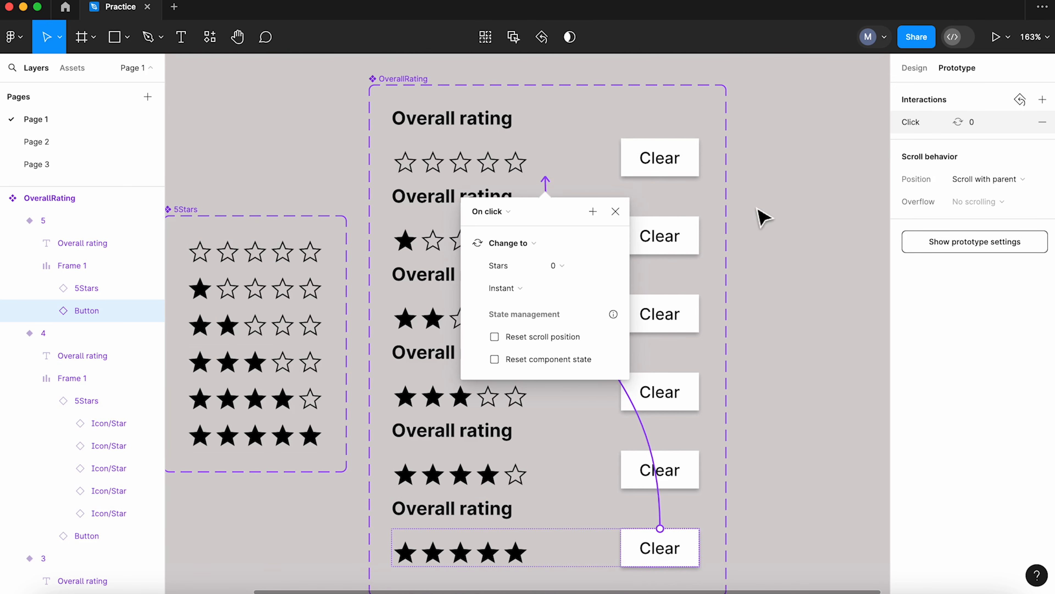
pyautogui.click(778, 194)
pyautogui.click(914, 68)
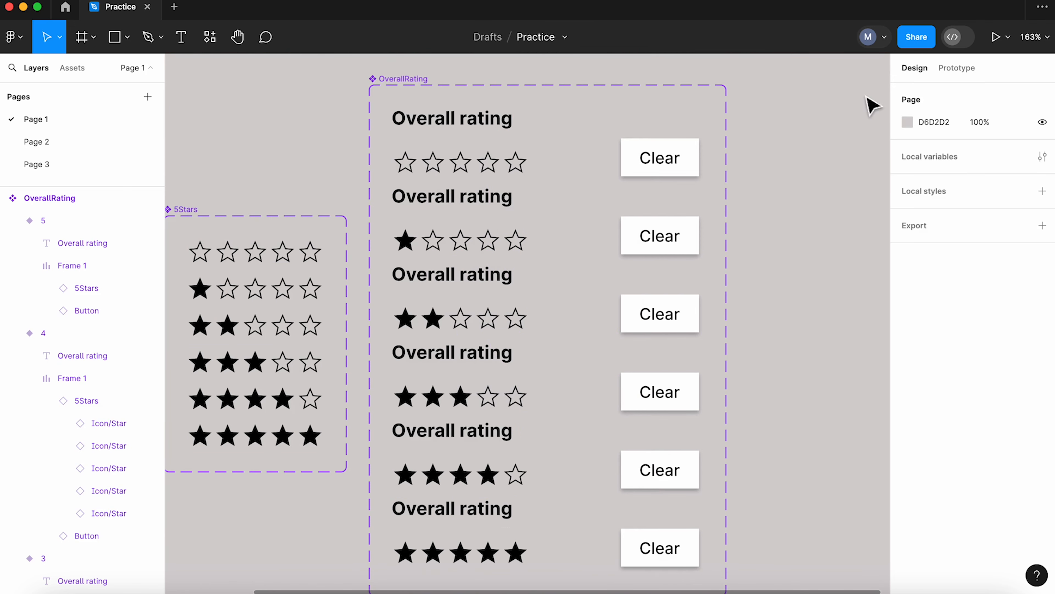
pyautogui.scroll(-5, 434, 226)
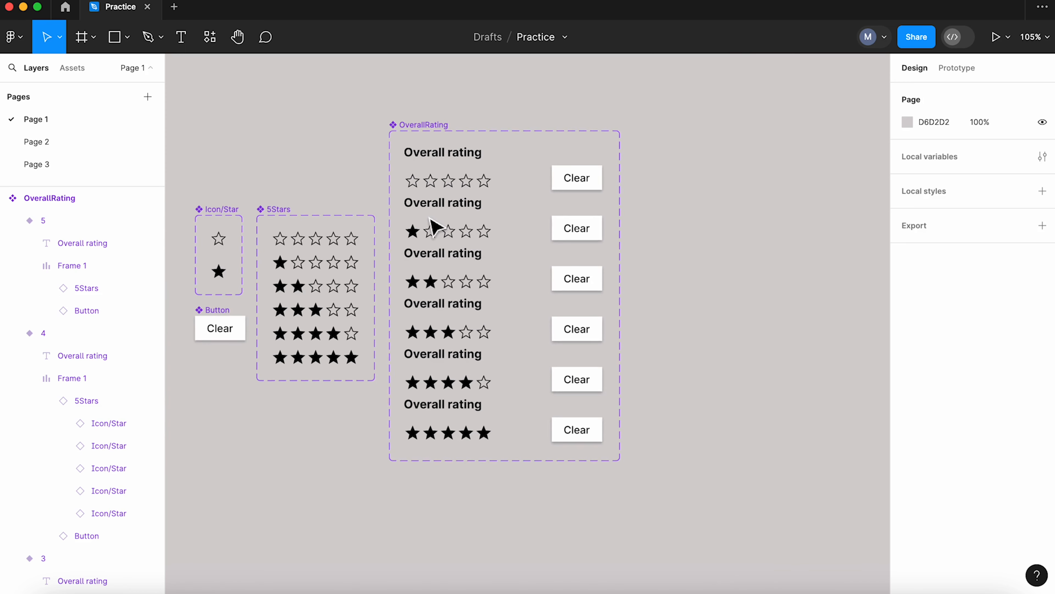
pyautogui.hscroll(1, 692, 385)
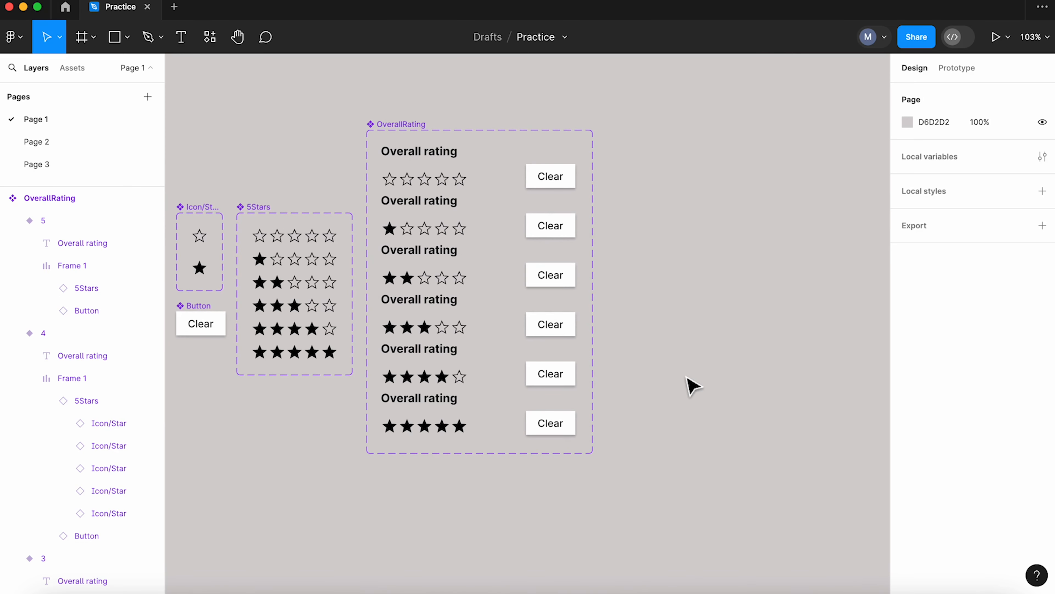
# Add the auto-width text "Add a headline: What's most important to know?" on empty canvas beside the OverallRating component
pyautogui.hscroll(10, 746, 382)
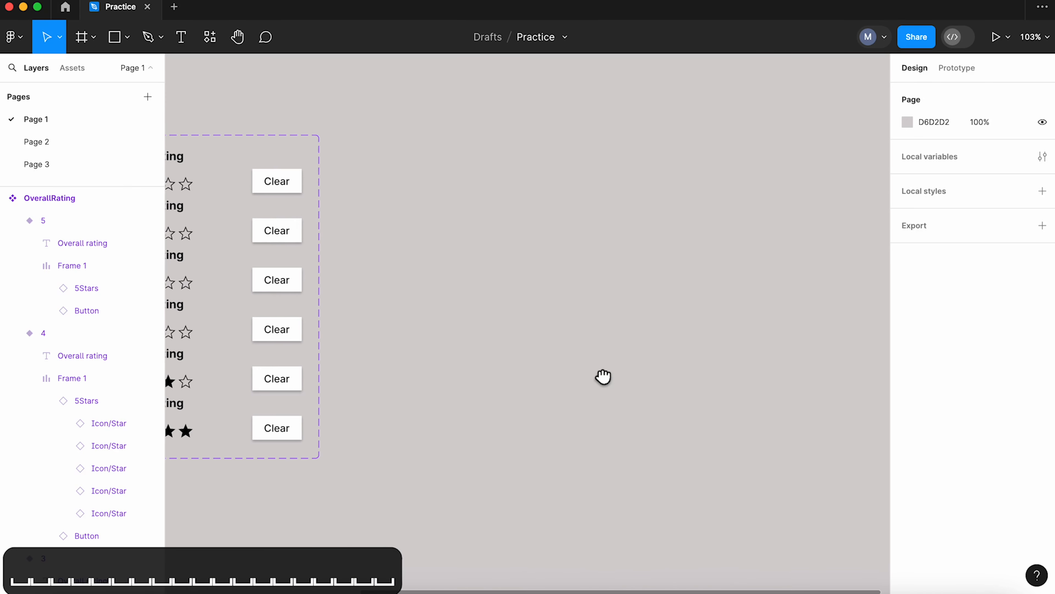
pyautogui.hscroll(1, 603, 376)
pyautogui.hscroll(4, 566, 293)
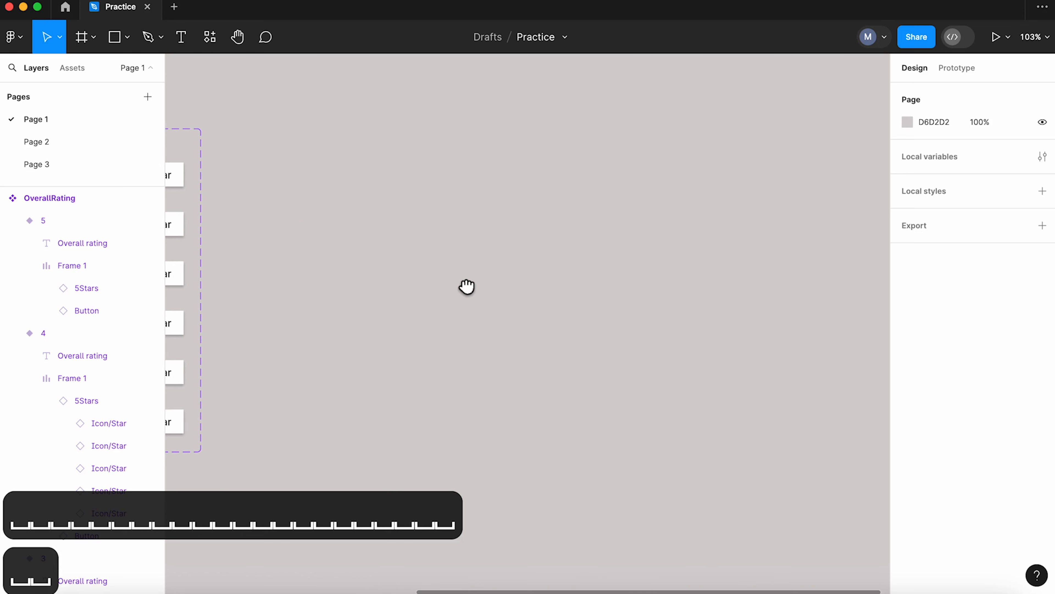
pyautogui.hscroll(-2, 478, 285)
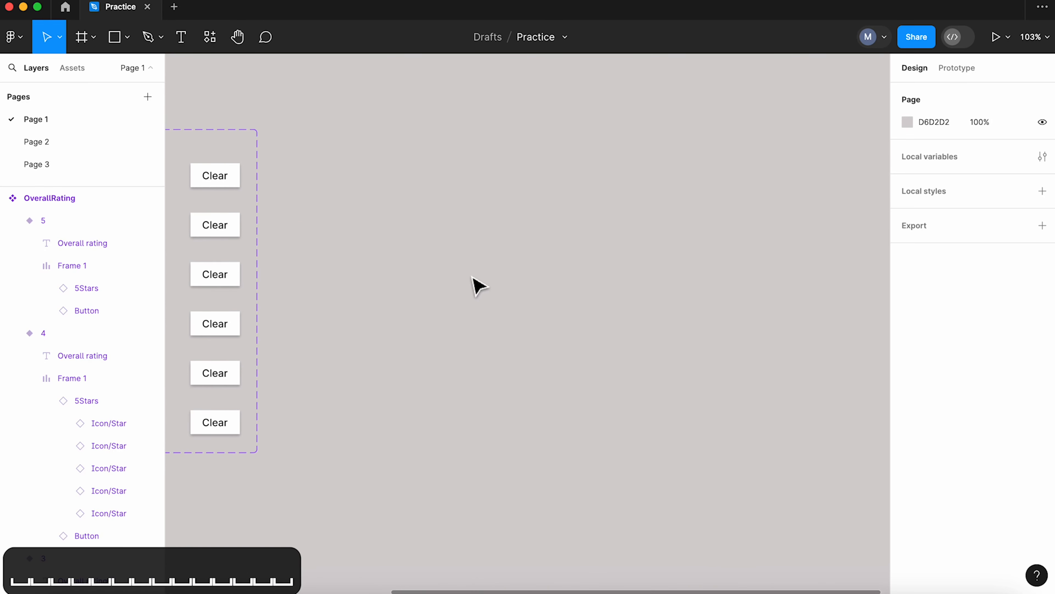
pyautogui.press('t')
pyautogui.moveTo(389, 206); pyautogui.dragTo(706, 235)
pyautogui.write('Add a h')
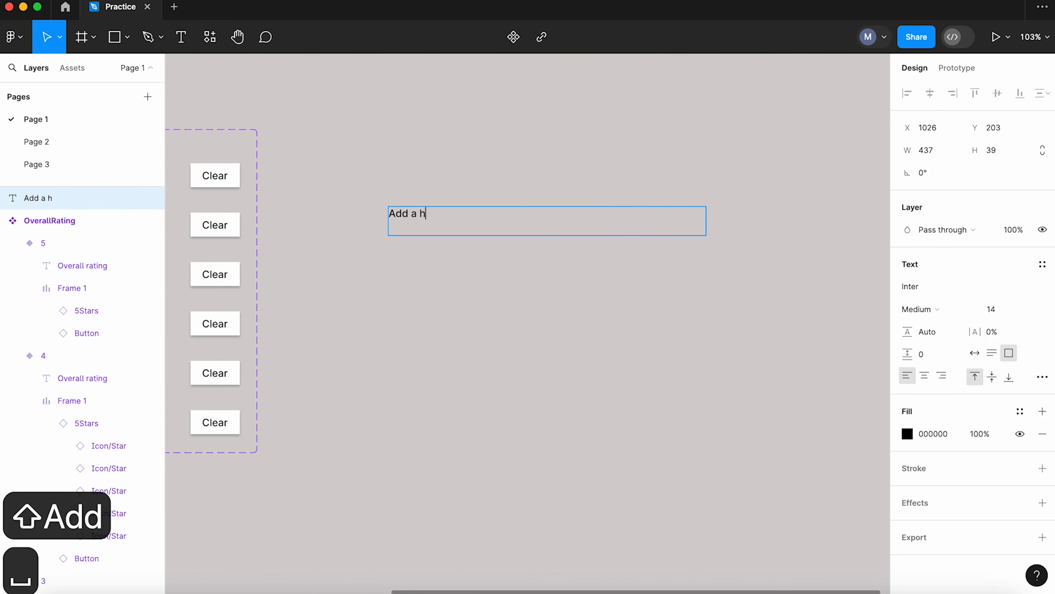
pyautogui.write('eadline: ')
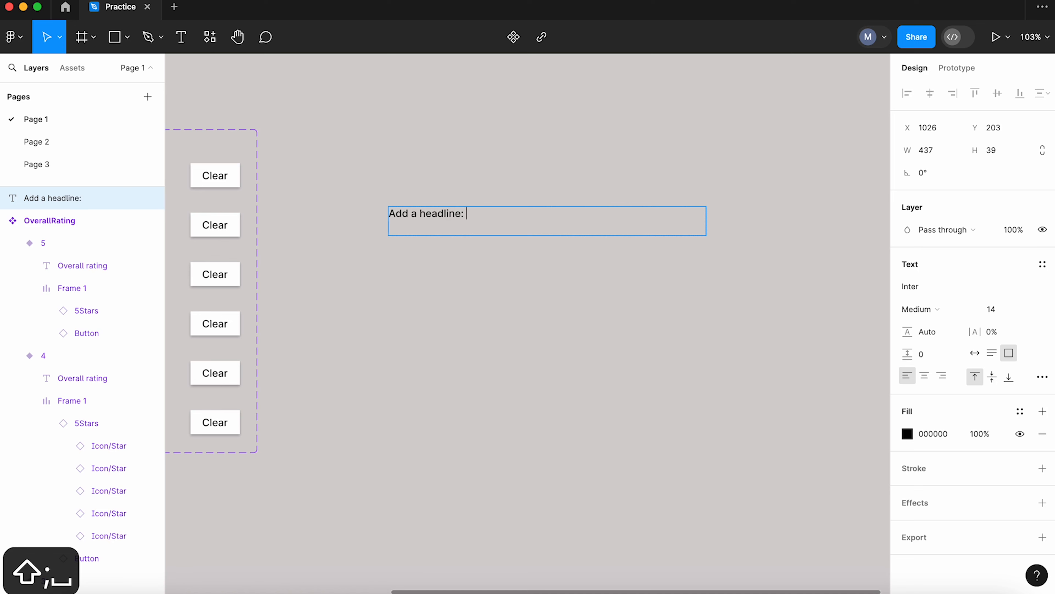
pyautogui.write("What's most imp")
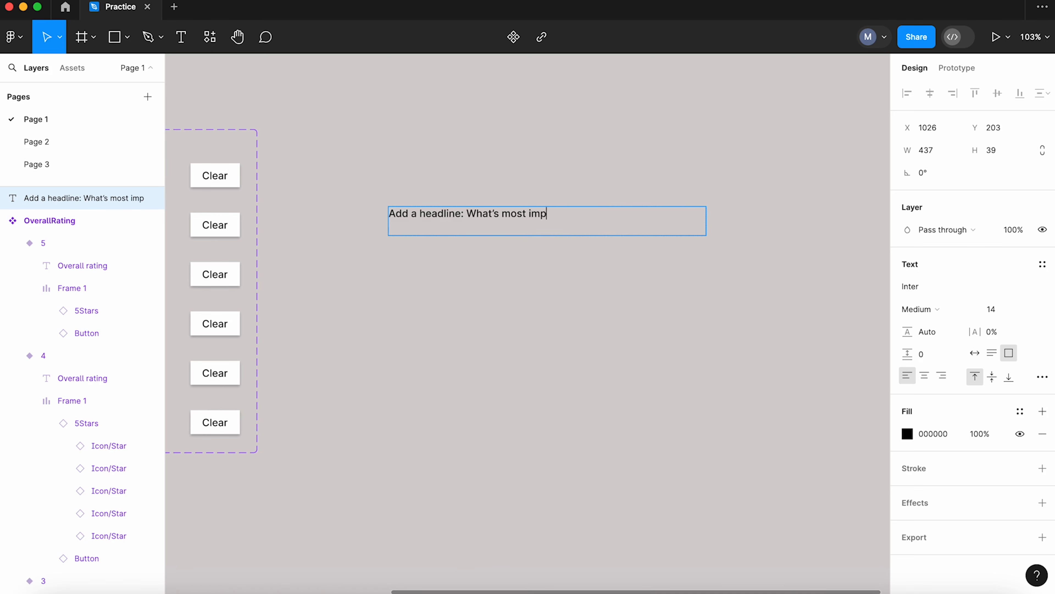
pyautogui.write('ortant to know?')
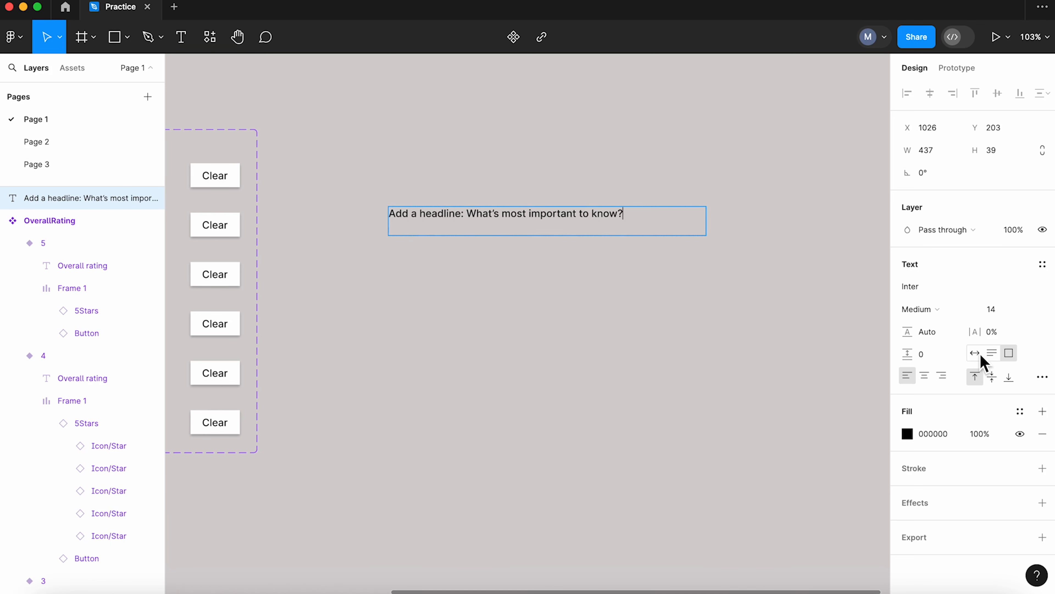
pyautogui.click(977, 354)
pyautogui.press('Escape')
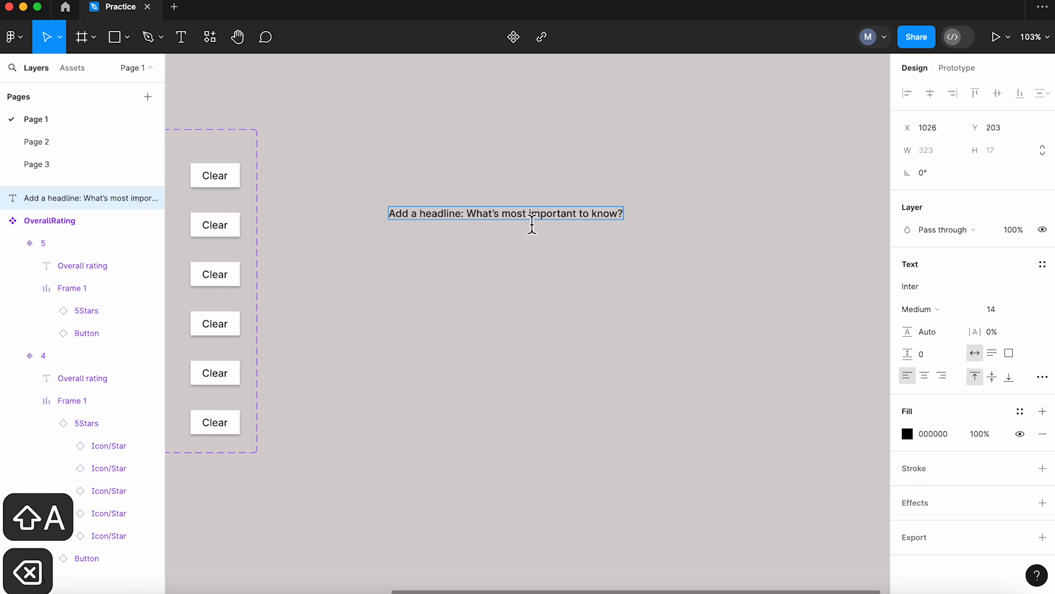
# Wrap the headline text in an auto layout frame and give the frame a grey 6F6A6A stroke
pyautogui.hotkey('shift', 'a')
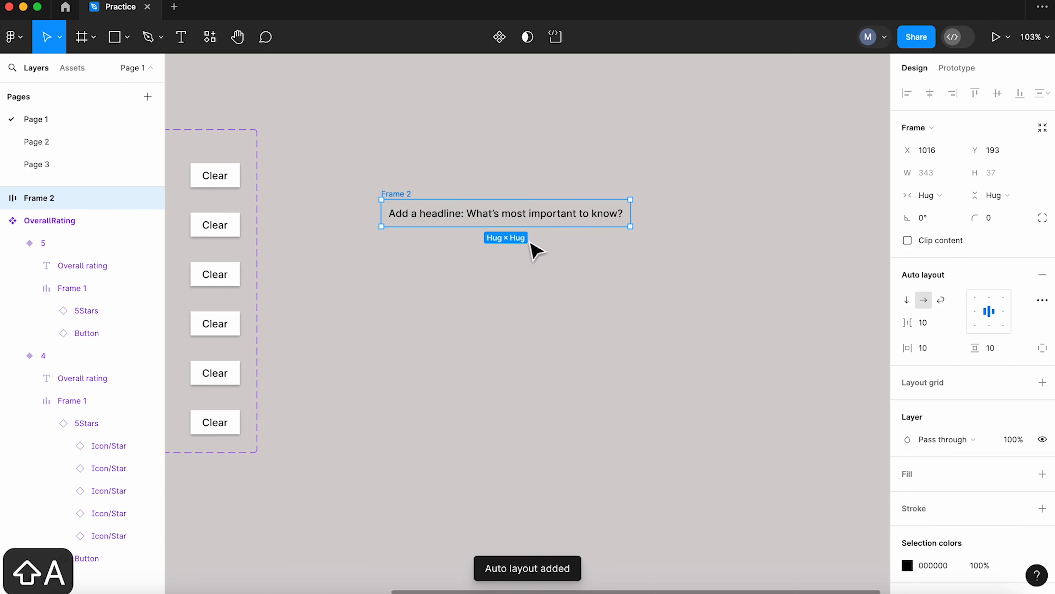
pyautogui.scroll(-3, 1018, 441)
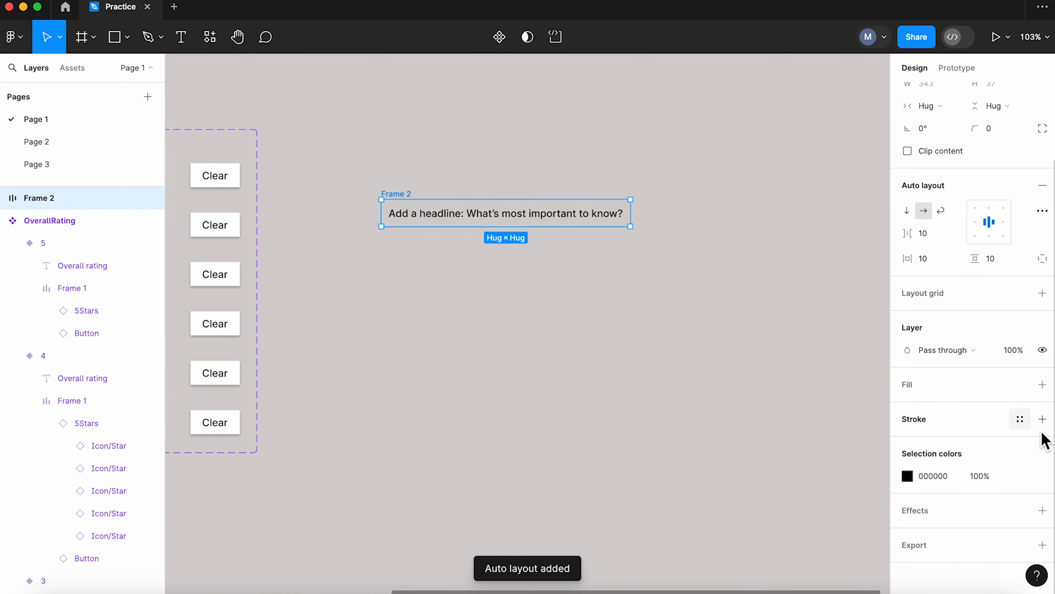
pyautogui.click(1043, 419)
pyautogui.click(910, 443)
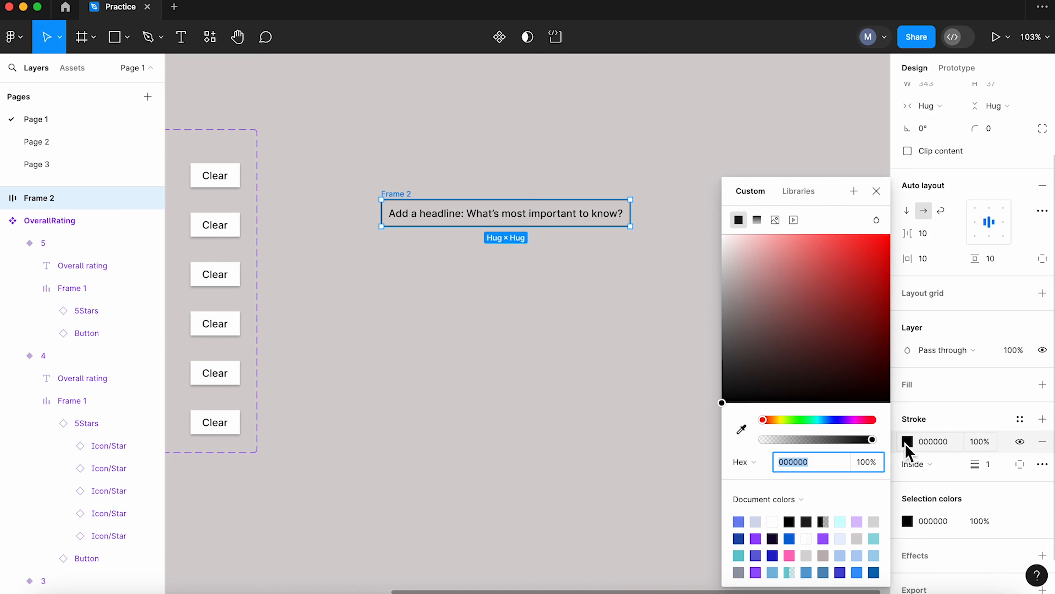
pyautogui.moveTo(727, 402); pyautogui.dragTo(734, 352)
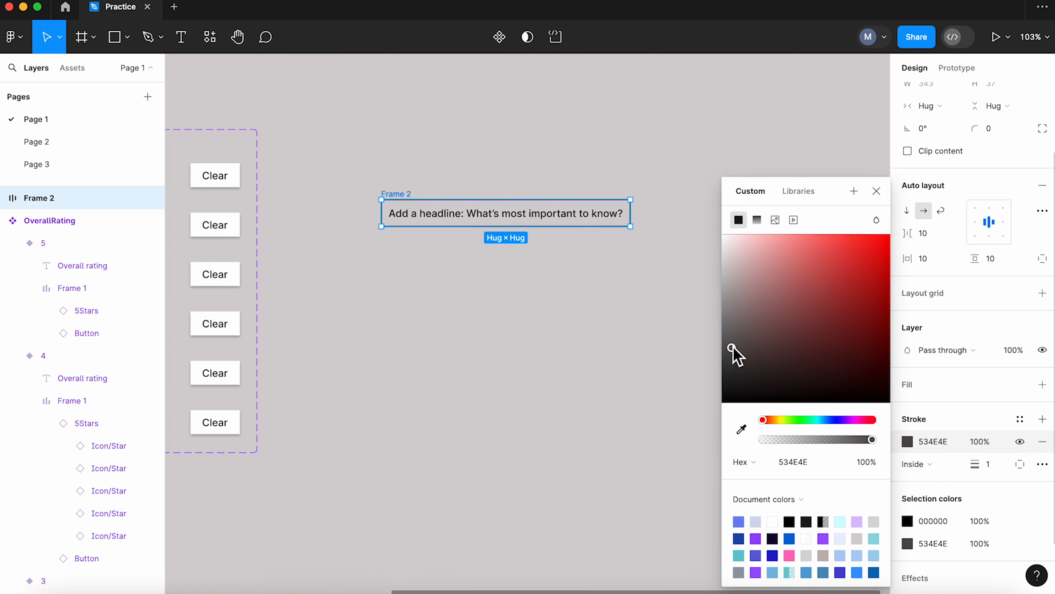
pyautogui.moveTo(734, 350); pyautogui.dragTo(731, 338)
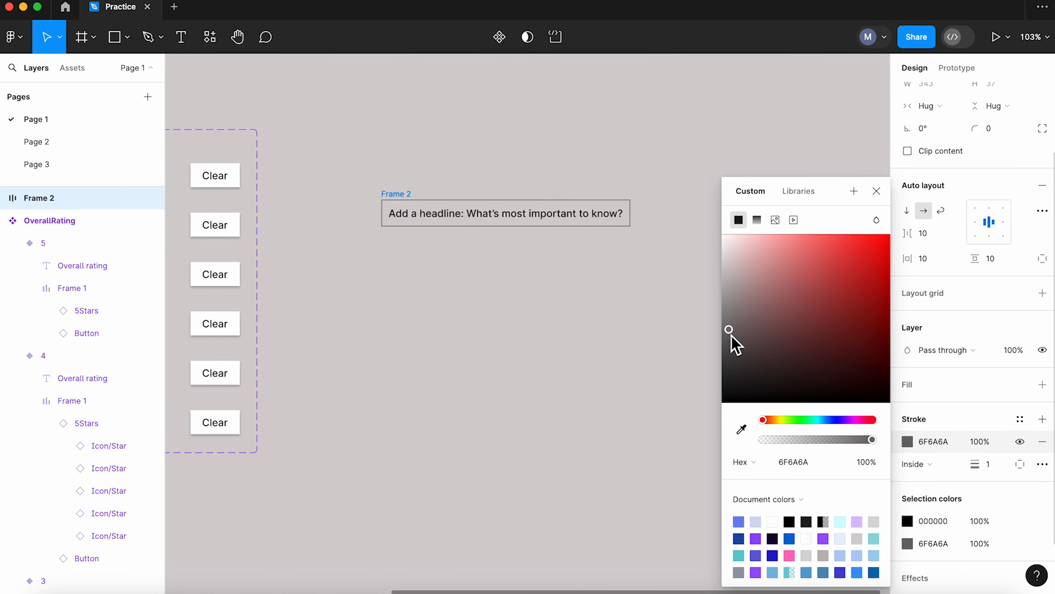
# Copy the frame's stroke colour 6F6A6A and apply it as the headline text's fill
pyautogui.click(812, 462)
pyautogui.press('super+c')
pyautogui.click(876, 191)
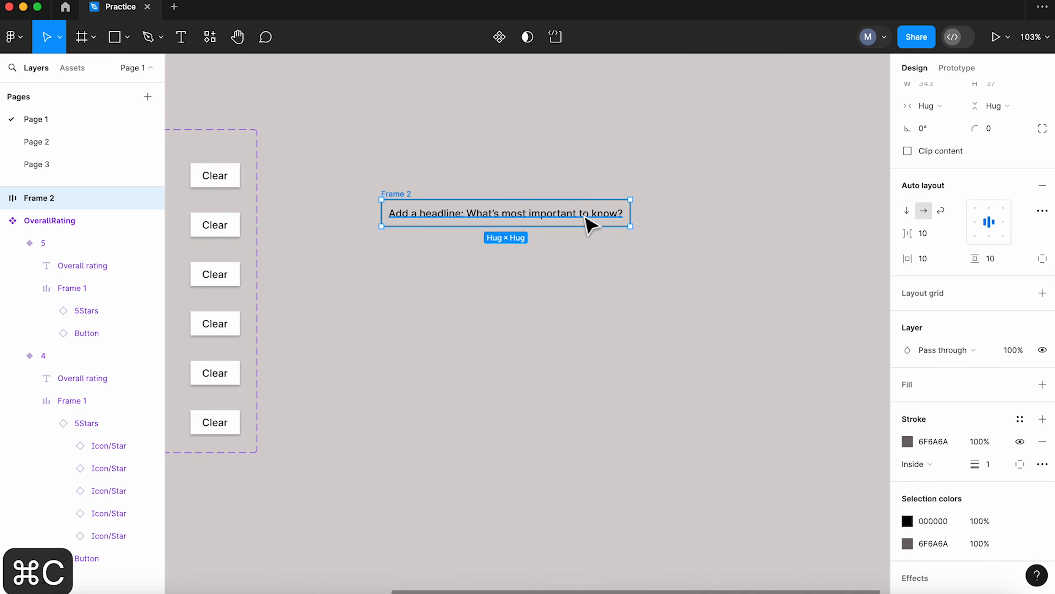
pyautogui.doubleClick(589, 222)
pyautogui.click(933, 440)
pyautogui.press('super+v')
pyautogui.click(664, 313)
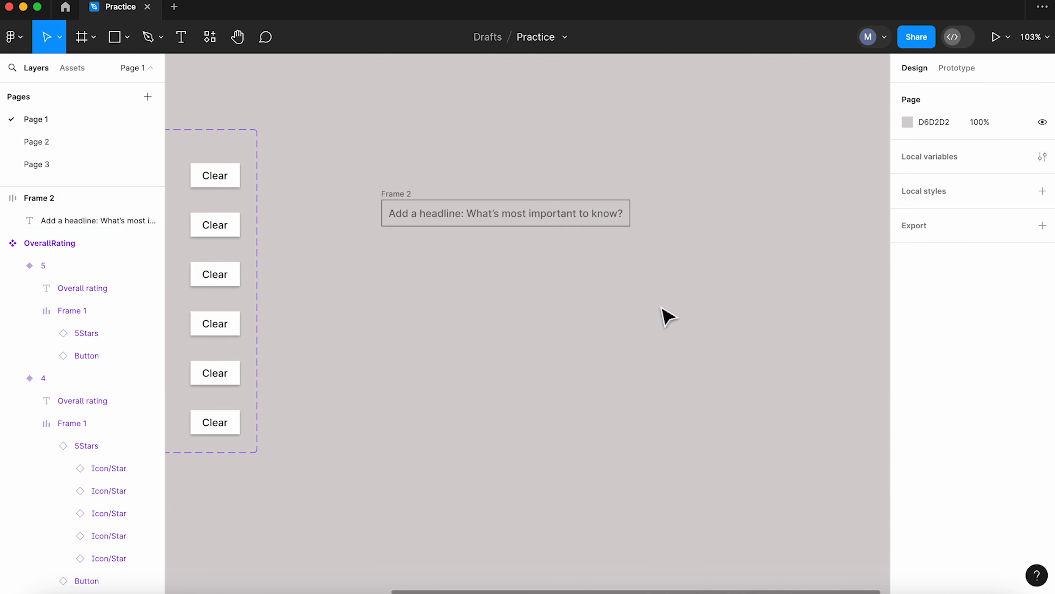
# Set the headline frame's right padding to 85 and its corner radius to 8
pyautogui.click(401, 211)
pyautogui.click(1042, 348)
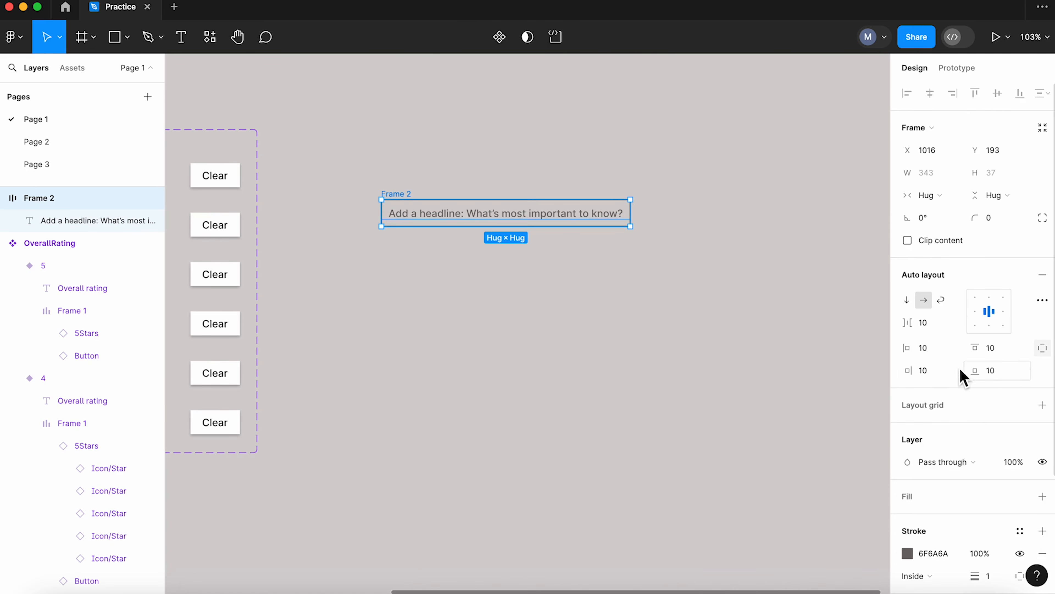
pyautogui.moveTo(910, 370); pyautogui.dragTo(1010, 380)
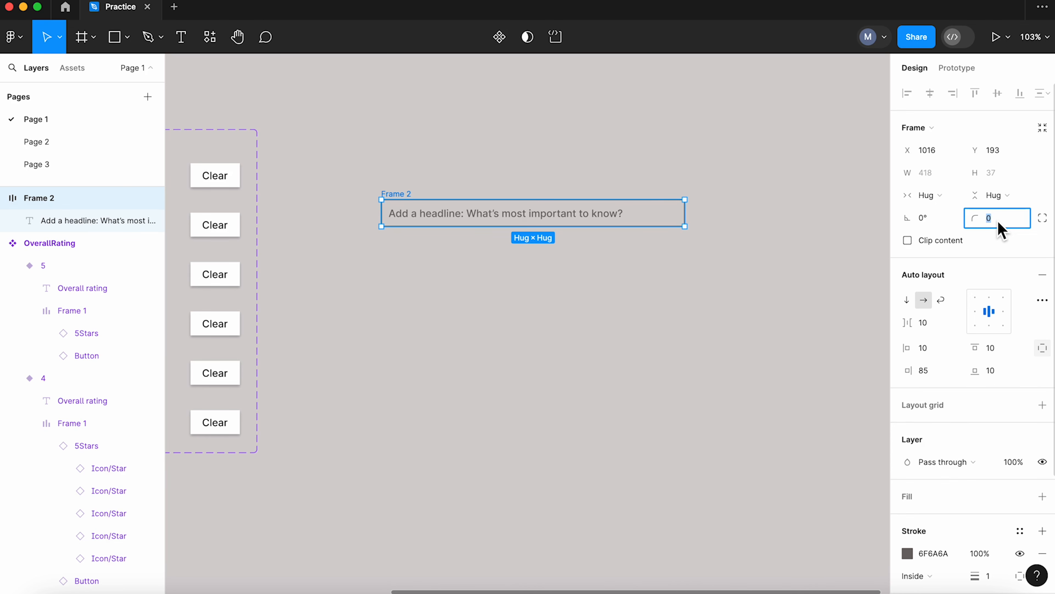
pyautogui.write('8')
pyautogui.press('Return')
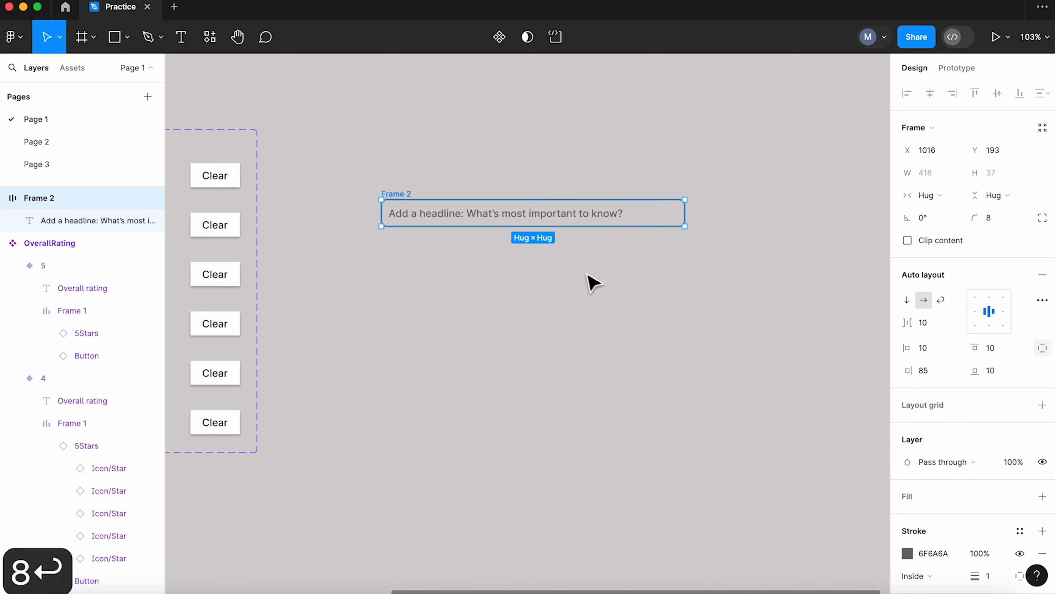
pyautogui.click(598, 285)
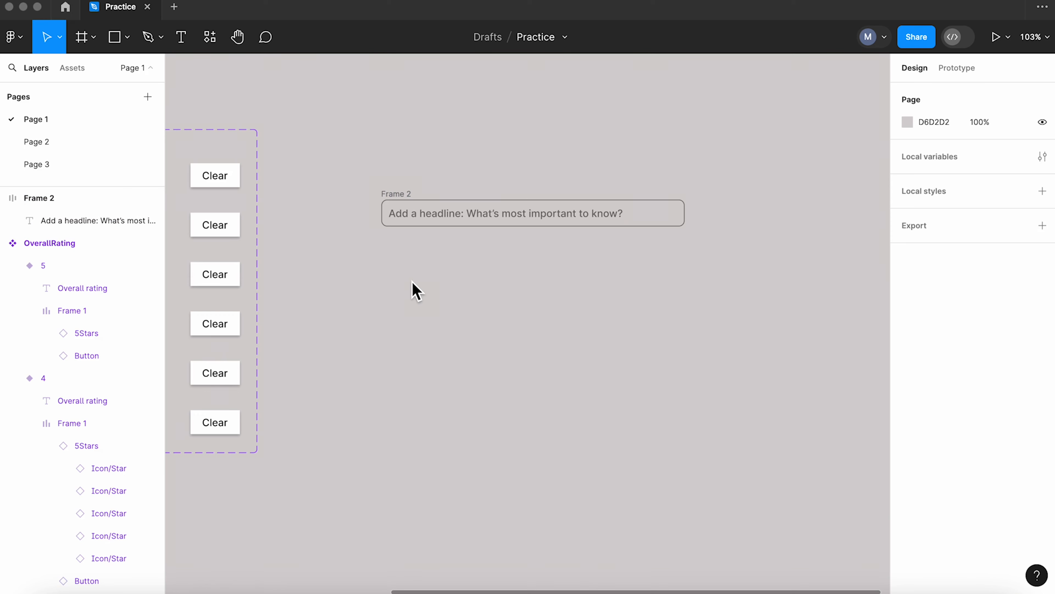
# Rename the headline text's frame as Headline
pyautogui.scroll(-2, 410, 270)
pyautogui.doubleClick(406, 153)
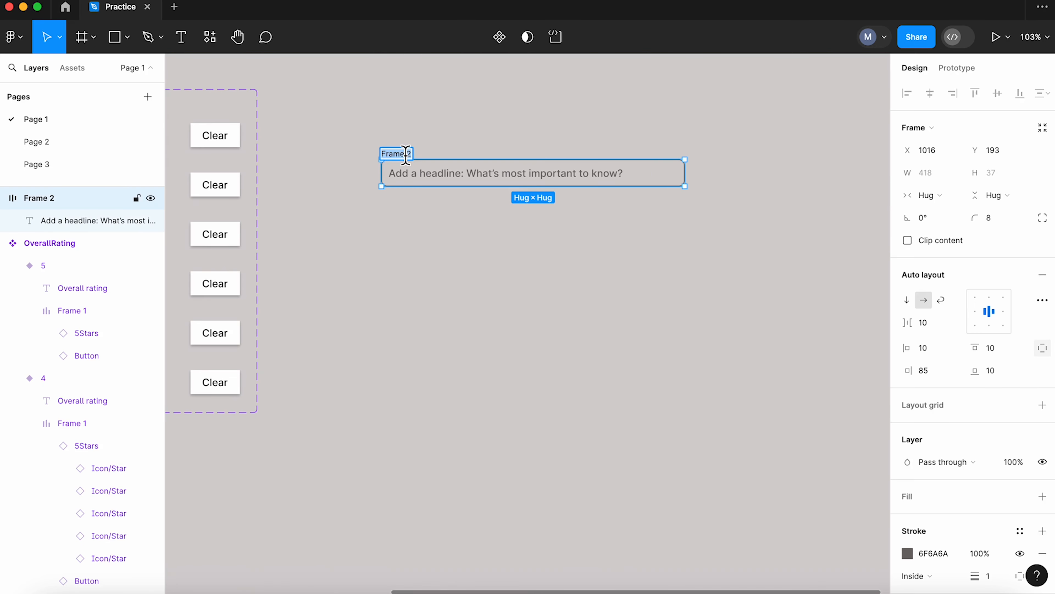
pyautogui.write('Headline')
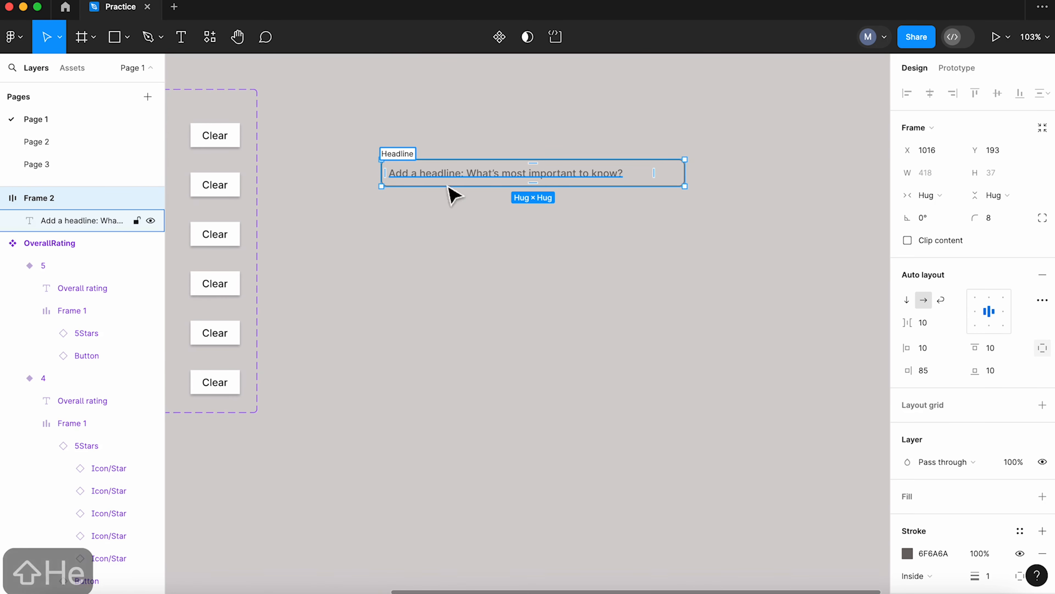
pyautogui.click(511, 247)
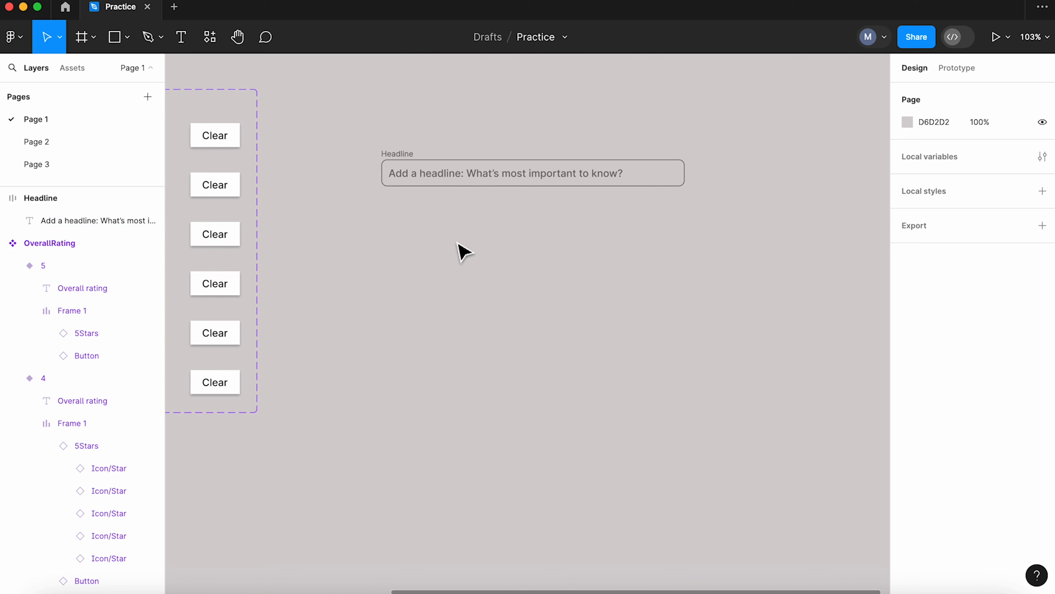
# Add a text below the Headline frame reading "Add a written review" with "what did you like or dislike?" on a second line
pyautogui.press('t')
pyautogui.moveTo(390, 207); pyautogui.dragTo(561, 239)
pyautogui.write('Add a written review')
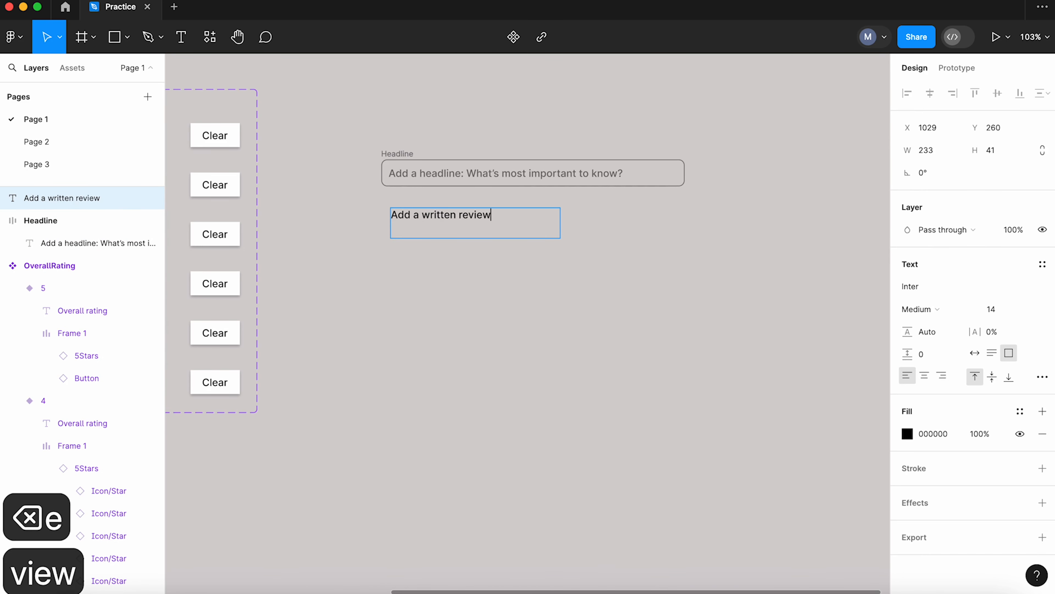
pyautogui.press('Return')
pyautogui.write('whatat did you like or dislike?')
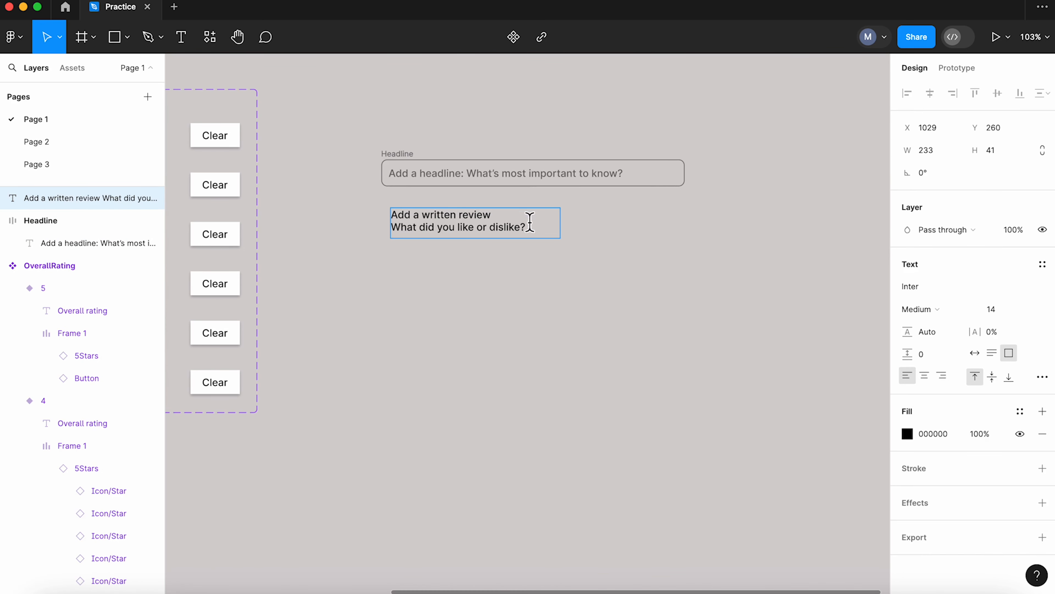
pyautogui.click(400, 227)
pyautogui.press('BackSpace')
pyautogui.write('w')
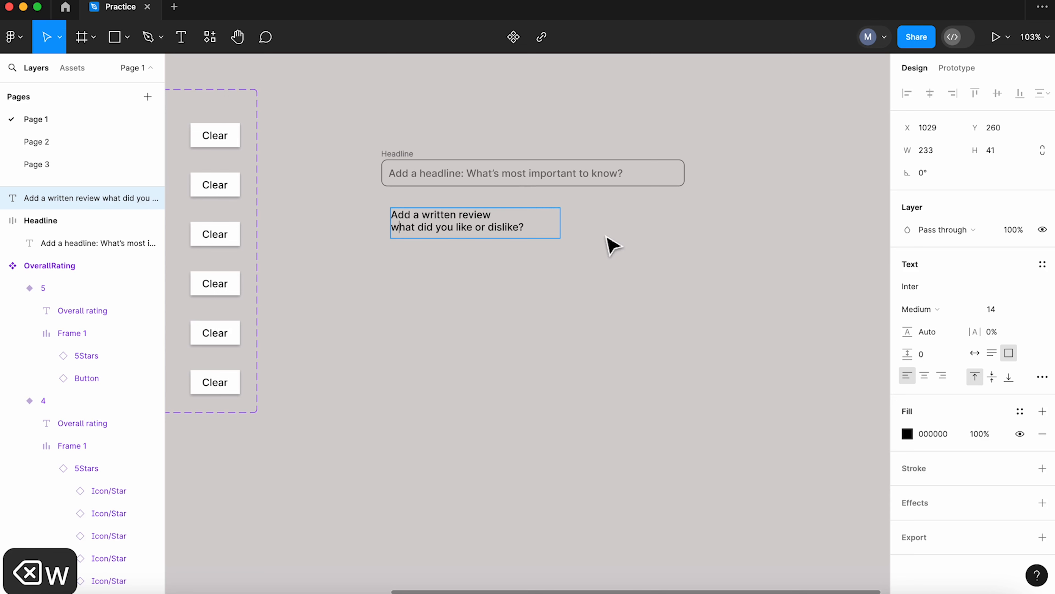
pyautogui.press('Escape')
# Recolour the written review text by sampling grey 8A8585 from the Headline field
pyautogui.press('i')
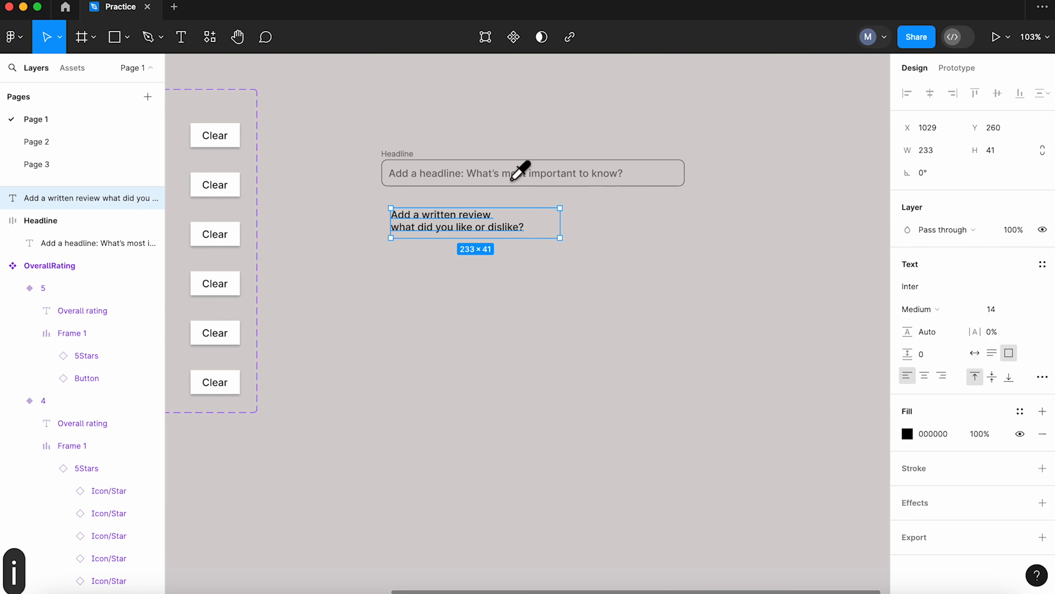
pyautogui.click(514, 186)
pyautogui.click(604, 245)
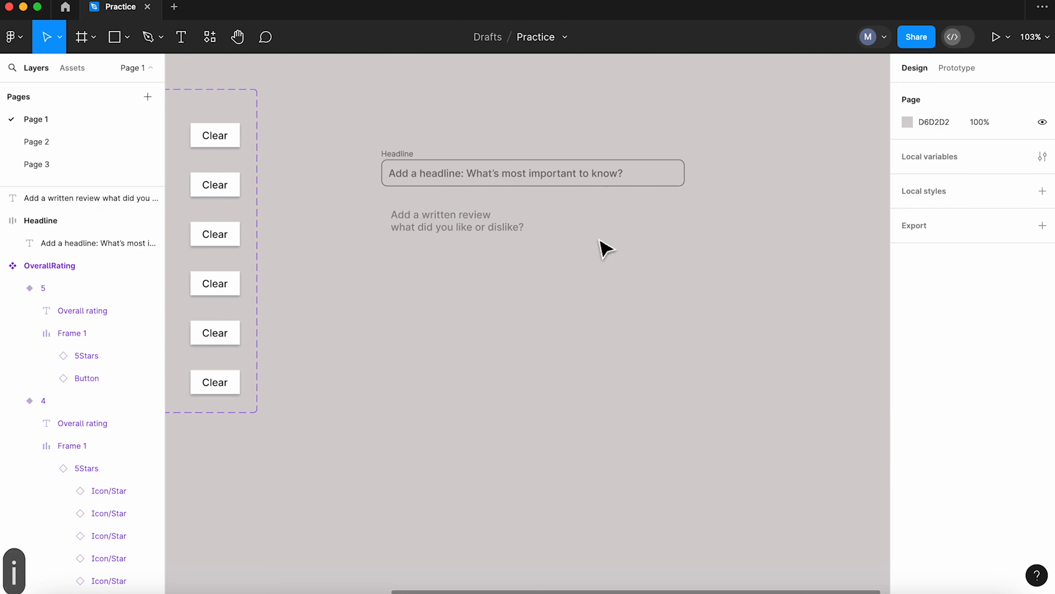
# Wrap the review text in an auto layout frame with right padding 223, bottom padding 113 and corner radius 8
pyautogui.click(467, 234)
pyautogui.hotkey('shift', 'a')
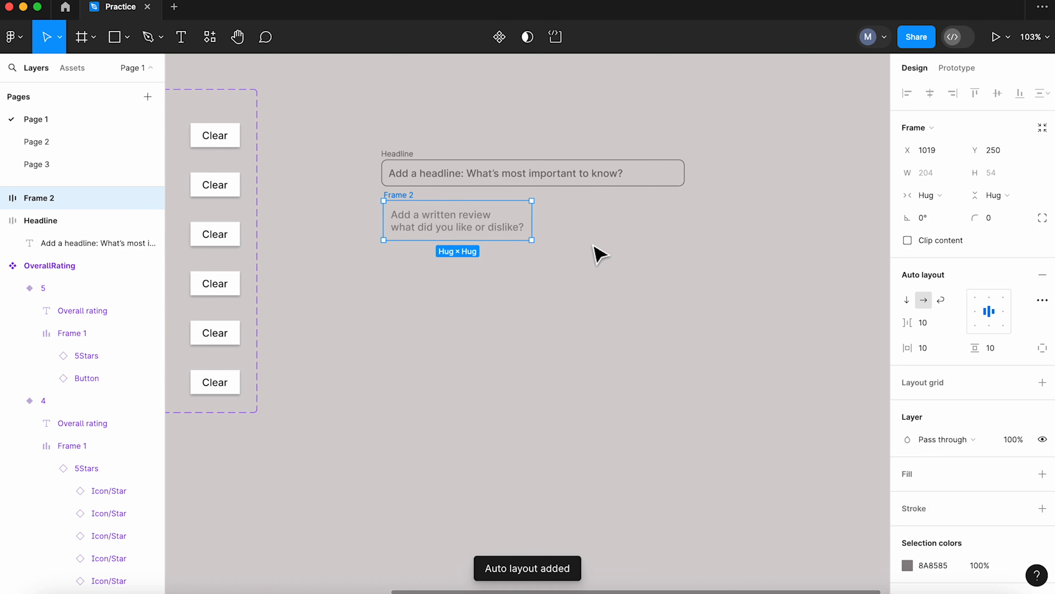
pyautogui.click(1042, 348)
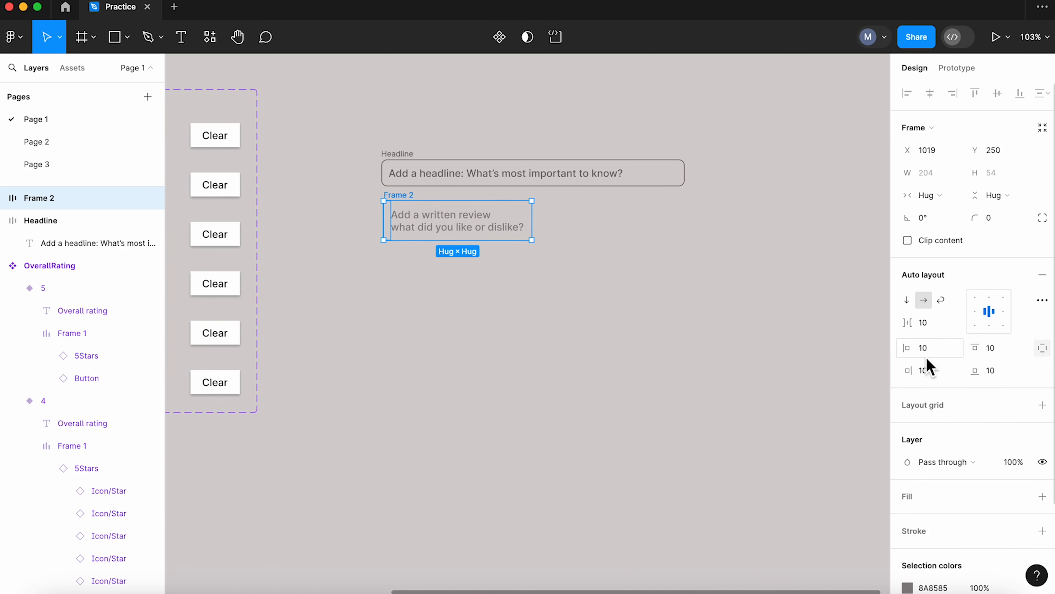
pyautogui.moveTo(915, 374); pyautogui.dragTo(141, 378)
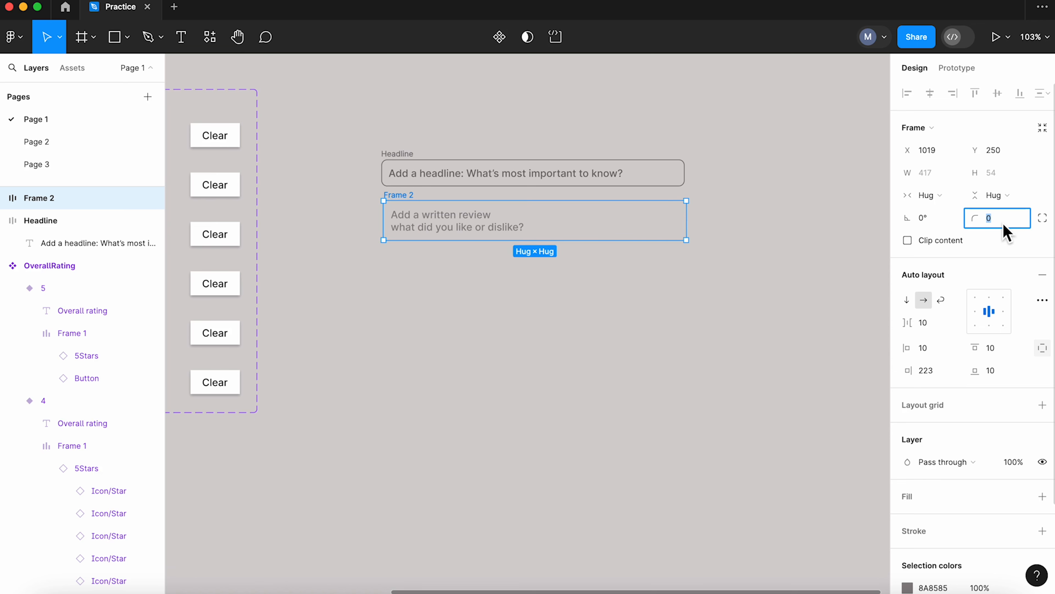
pyautogui.write('8')
pyautogui.press('Return')
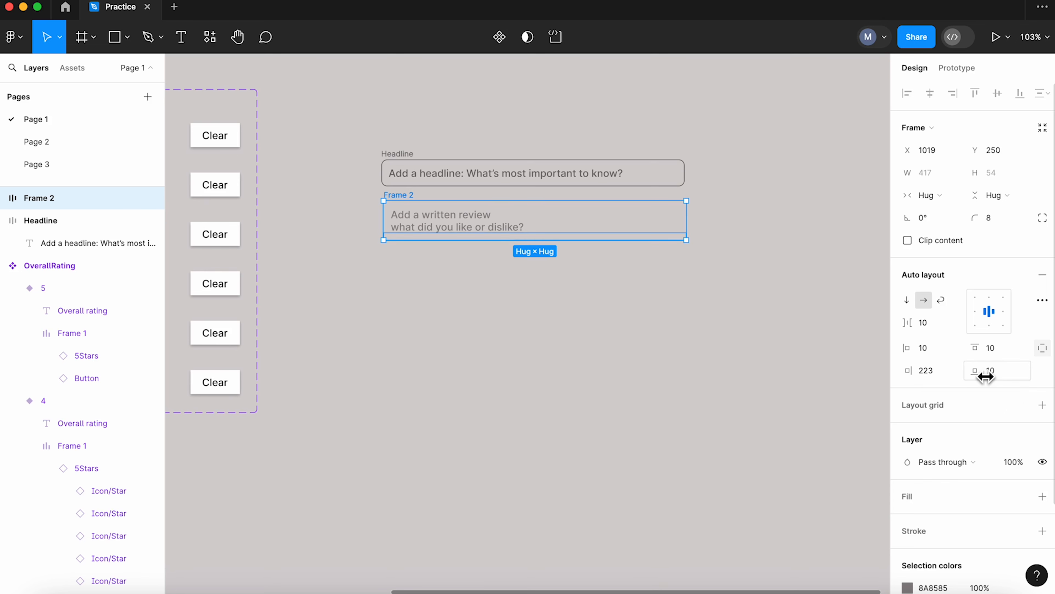
pyautogui.moveTo(975, 369); pyautogui.dragTo(67, 421)
pyautogui.click(798, 368)
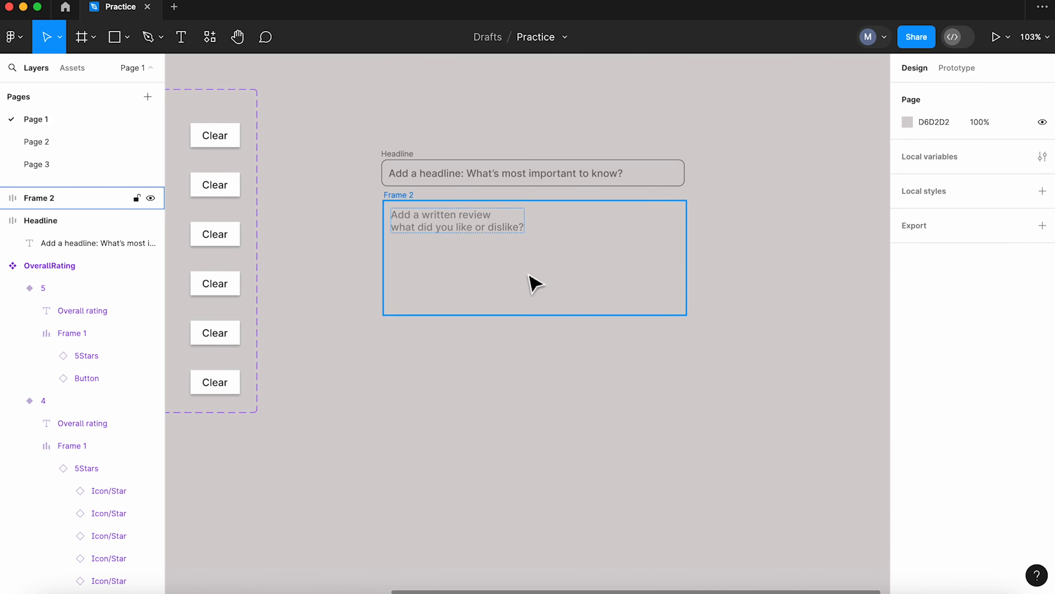
# Add an inside stroke of width 1 to the written review frame, using colour 6F6A6A copied from the Headline frame's stroke
pyautogui.click(533, 281)
pyautogui.scroll(-3, 972, 503)
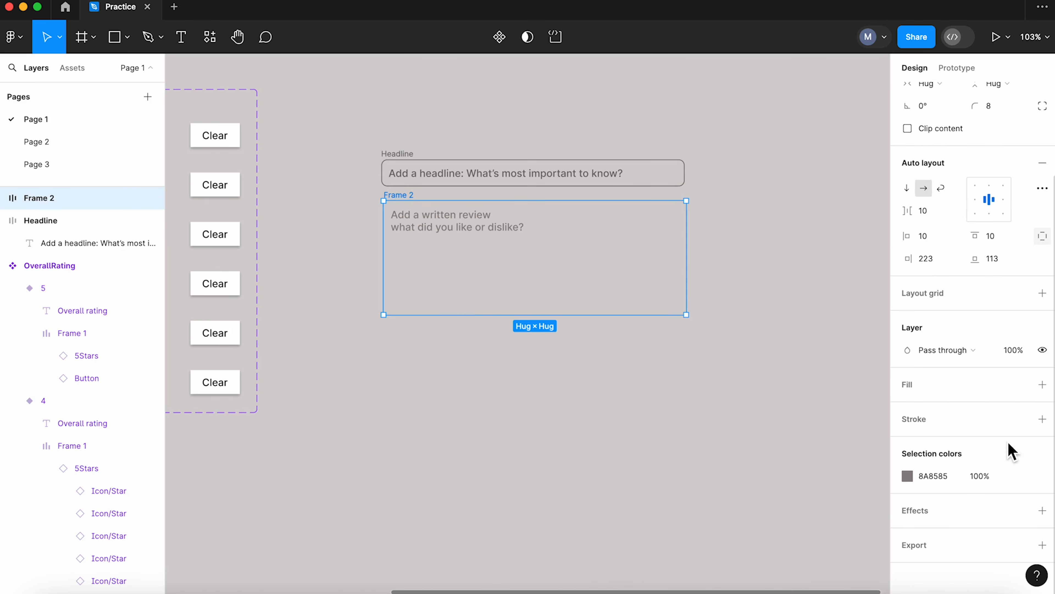
pyautogui.click(1042, 419)
pyautogui.click(619, 183)
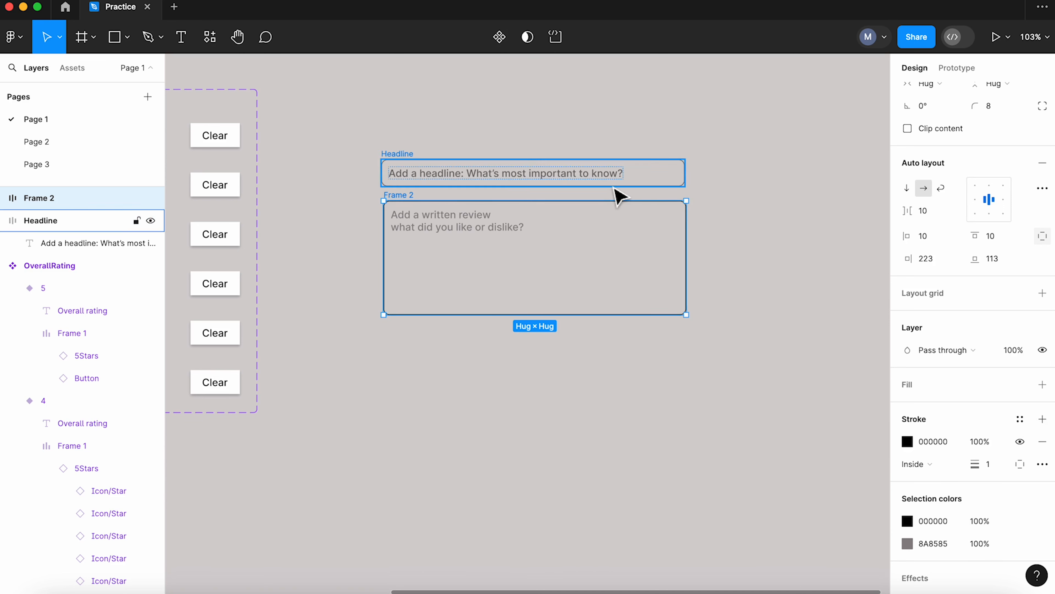
pyautogui.click(936, 442)
pyautogui.press('super+c')
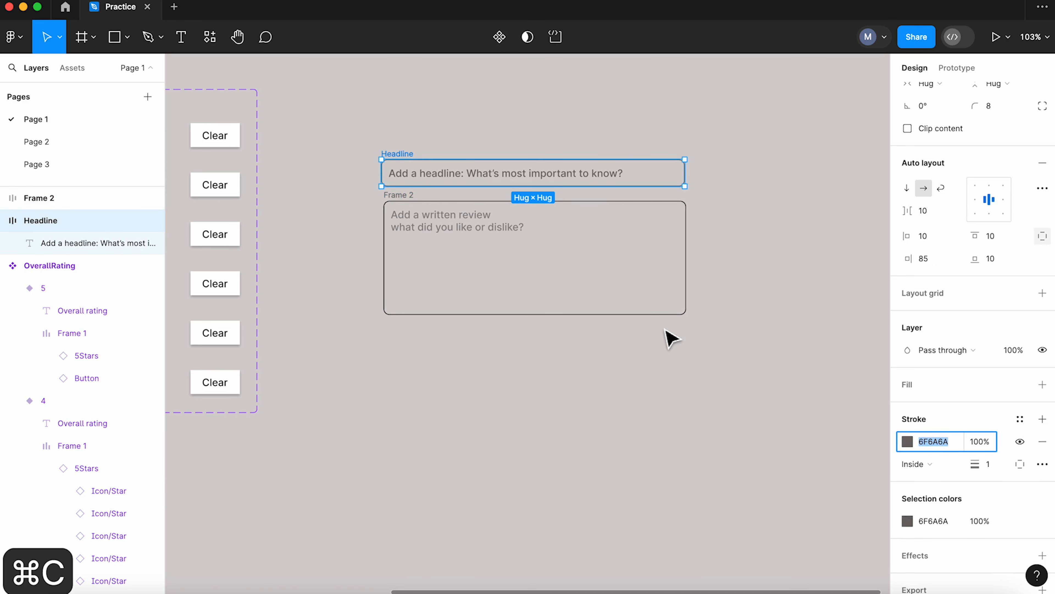
pyautogui.click(646, 311)
pyautogui.click(940, 554)
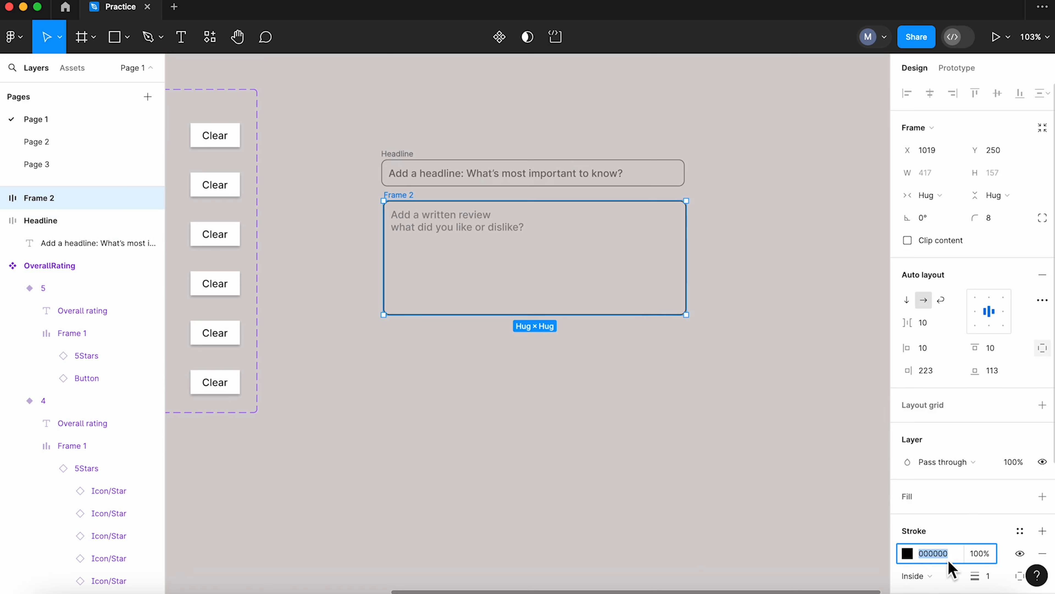
pyautogui.press('super+v')
pyautogui.click(791, 476)
# Rename the written review text's frame as AddReview
pyautogui.scroll(-3, 791, 458)
pyautogui.scroll(4, 723, 374)
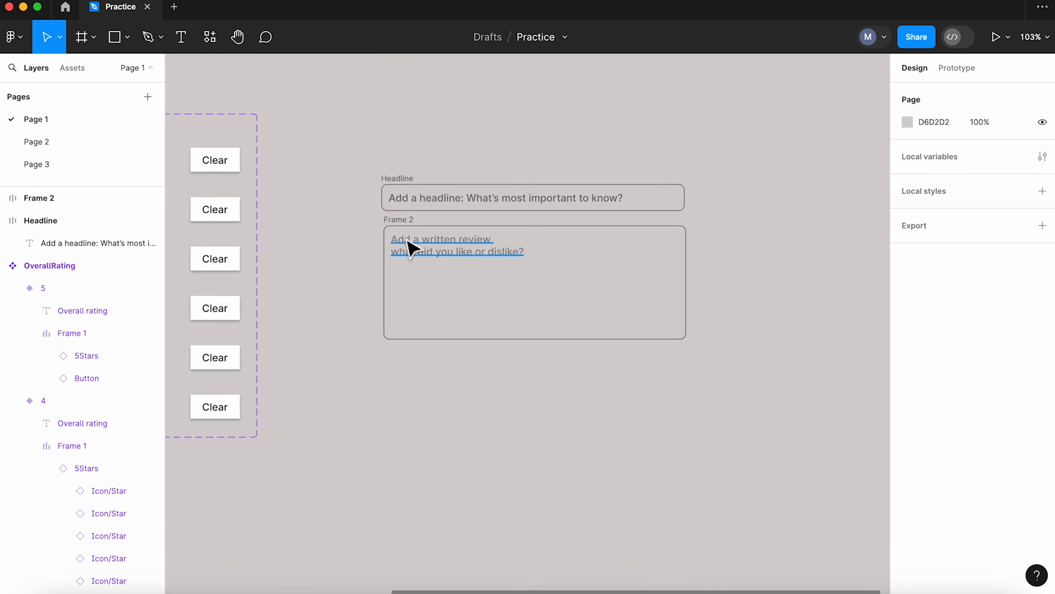
pyautogui.click(401, 227)
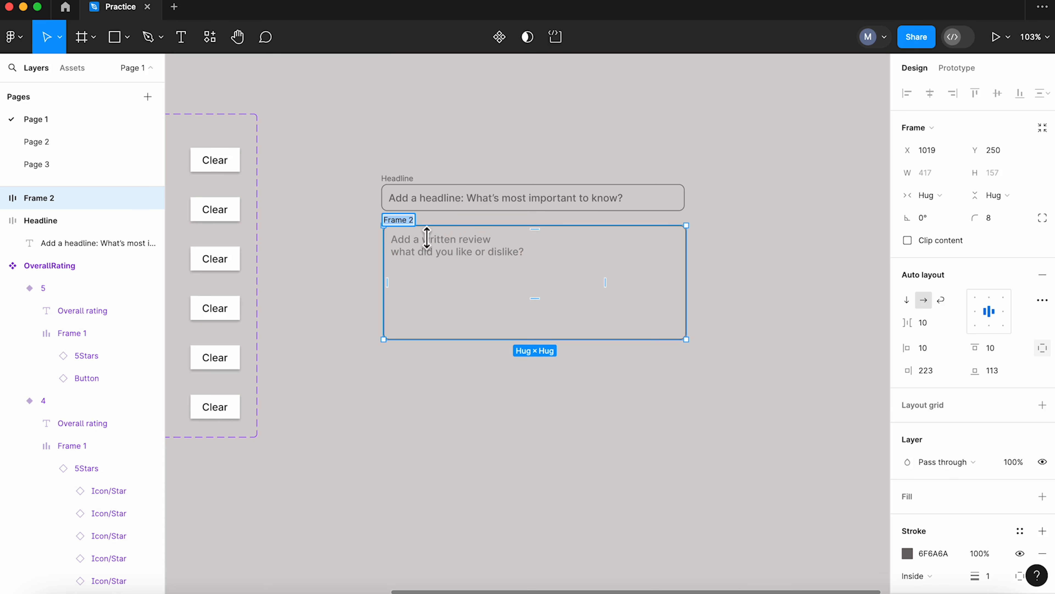
pyautogui.write('AddReview')
pyautogui.click(725, 279)
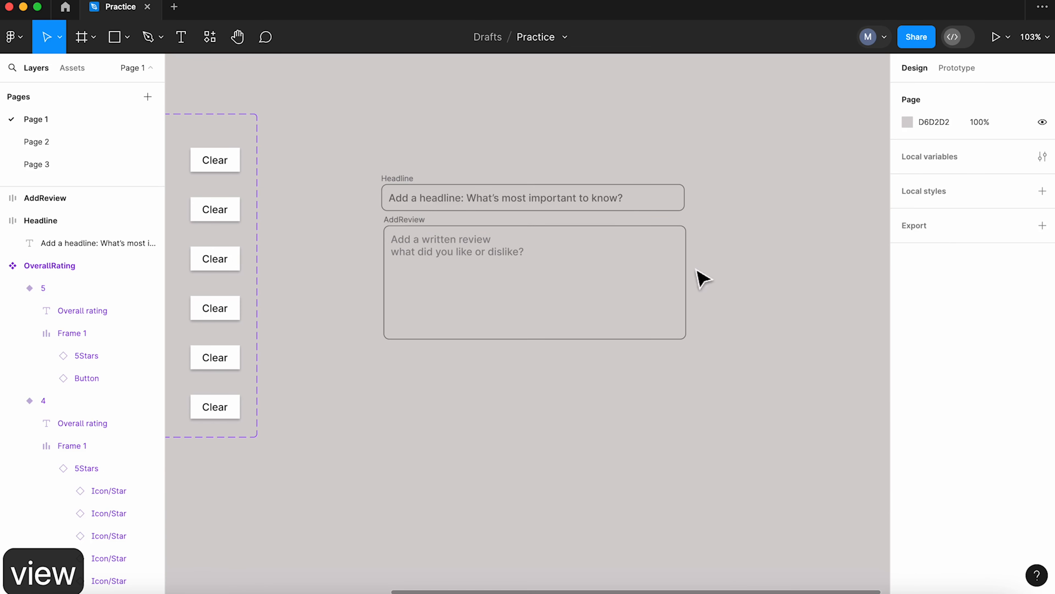
# Add a text reading "Submit" below the AddReview frame's right end and set its resizing to auto width
pyautogui.scroll(3, 743, 259)
pyautogui.press('t')
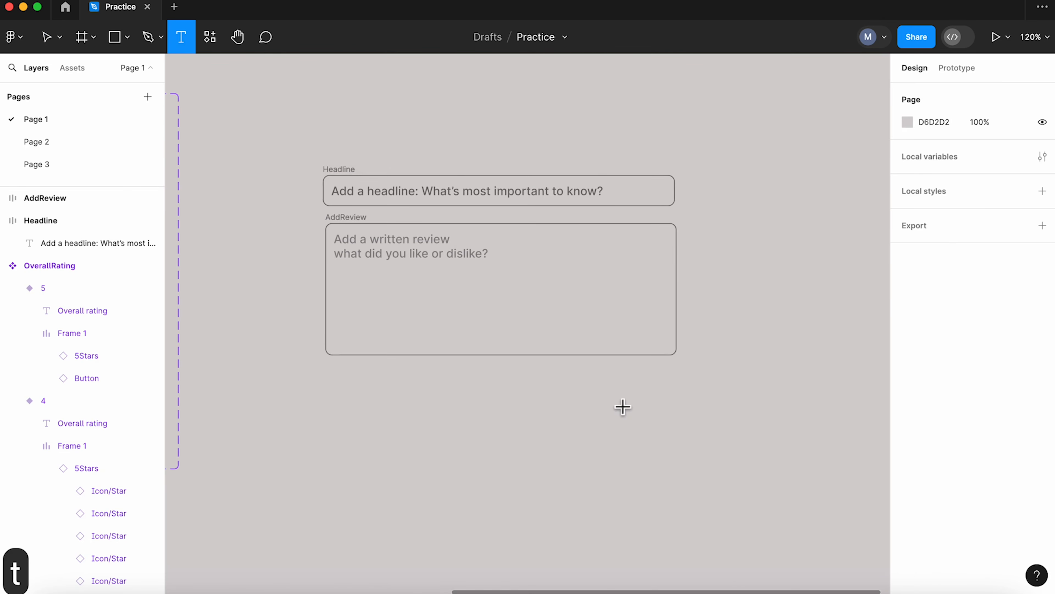
pyautogui.moveTo(602, 397); pyautogui.dragTo(684, 417)
pyautogui.write('Submit')
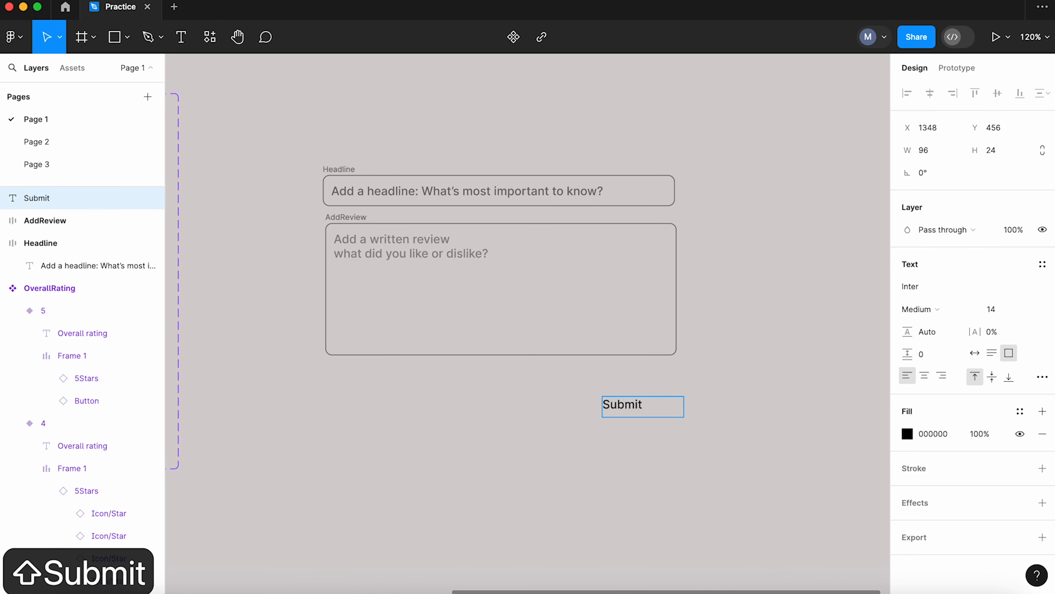
pyautogui.click(978, 358)
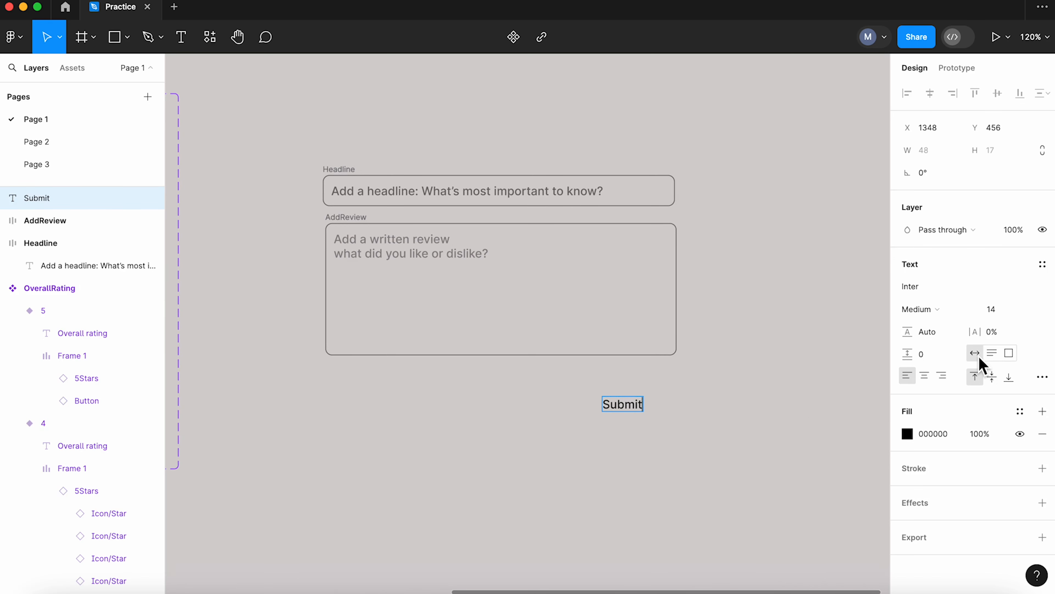
# Set the Submit text's font size to 16
pyautogui.click(1028, 309)
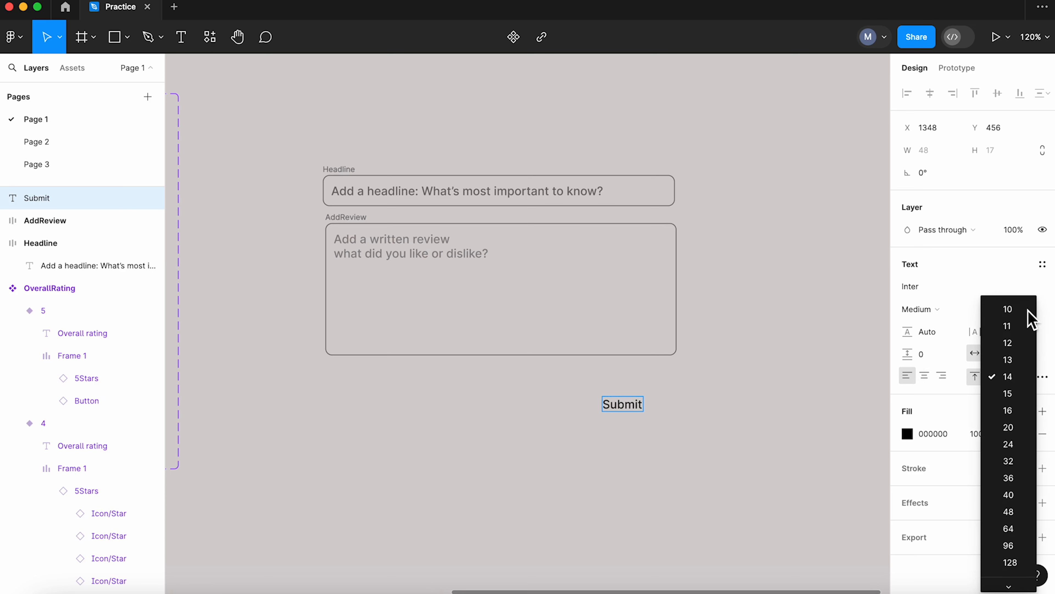
pyautogui.click(1028, 410)
pyautogui.click(686, 415)
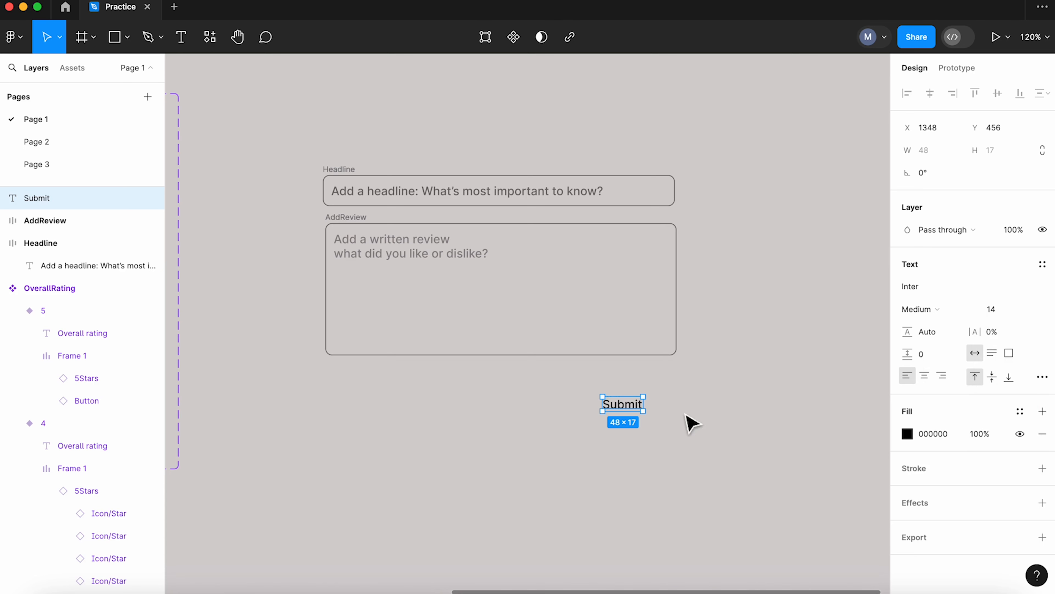
pyautogui.click(1028, 310)
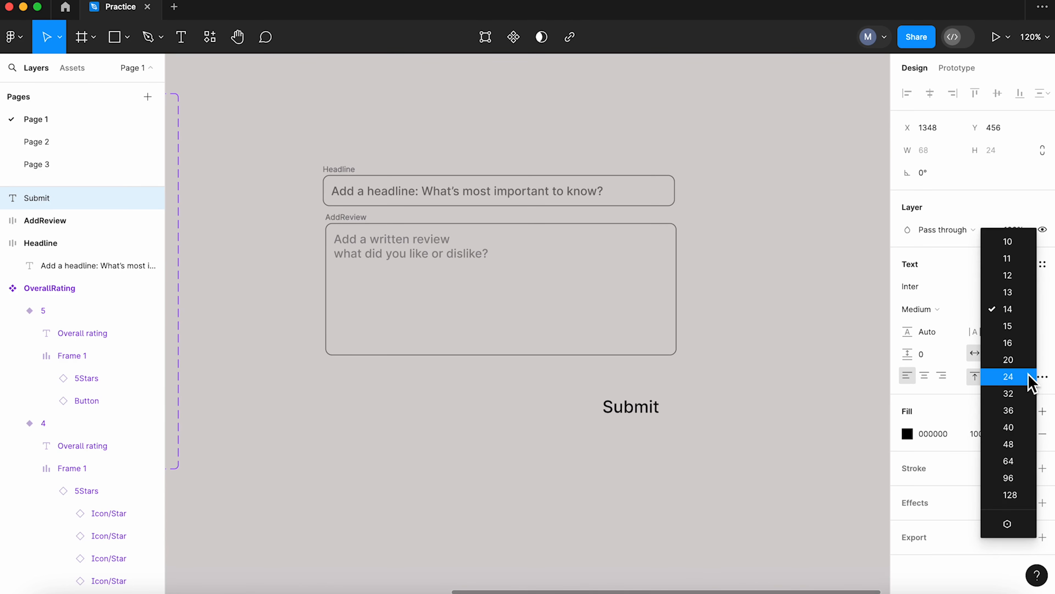
pyautogui.click(1027, 342)
pyautogui.click(776, 435)
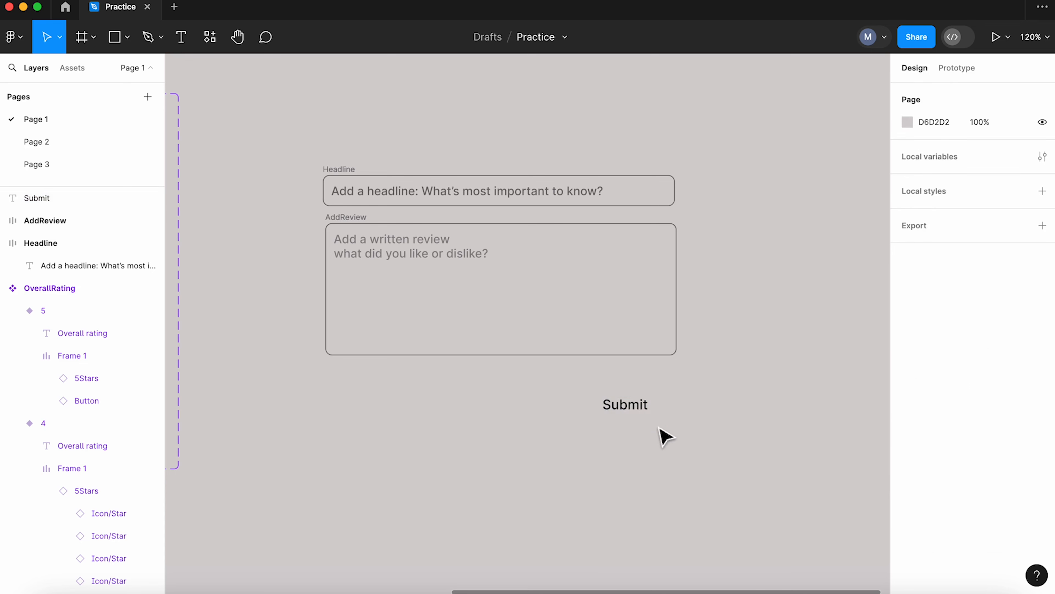
# Wrap the Submit text in an auto layout frame with horizontal padding 24 and vertical padding 12
pyautogui.click(625, 405)
pyautogui.hotkey('shift', 'a')
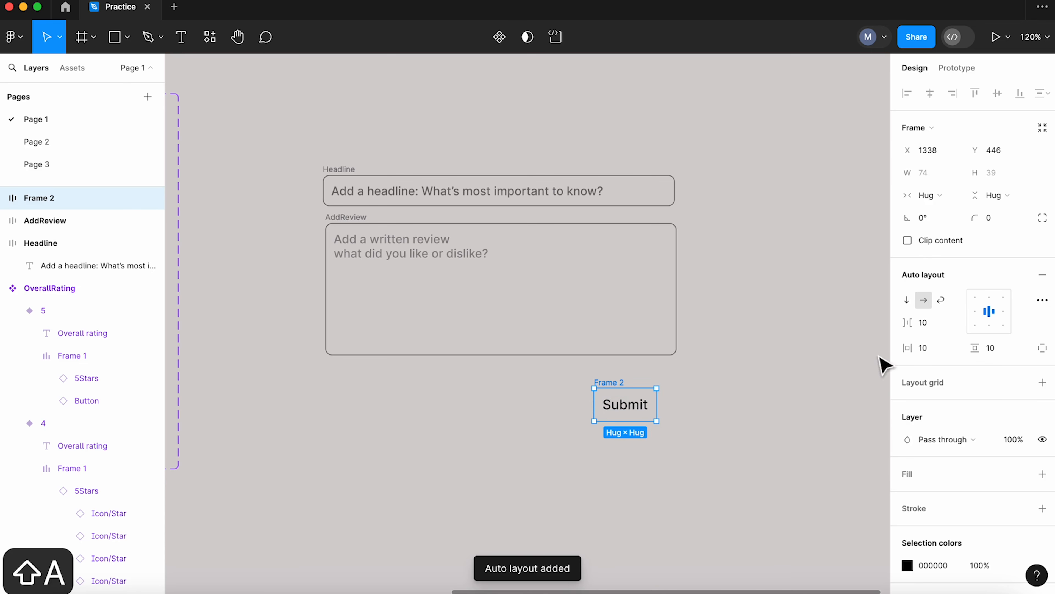
pyautogui.click(909, 350)
pyautogui.write('16')
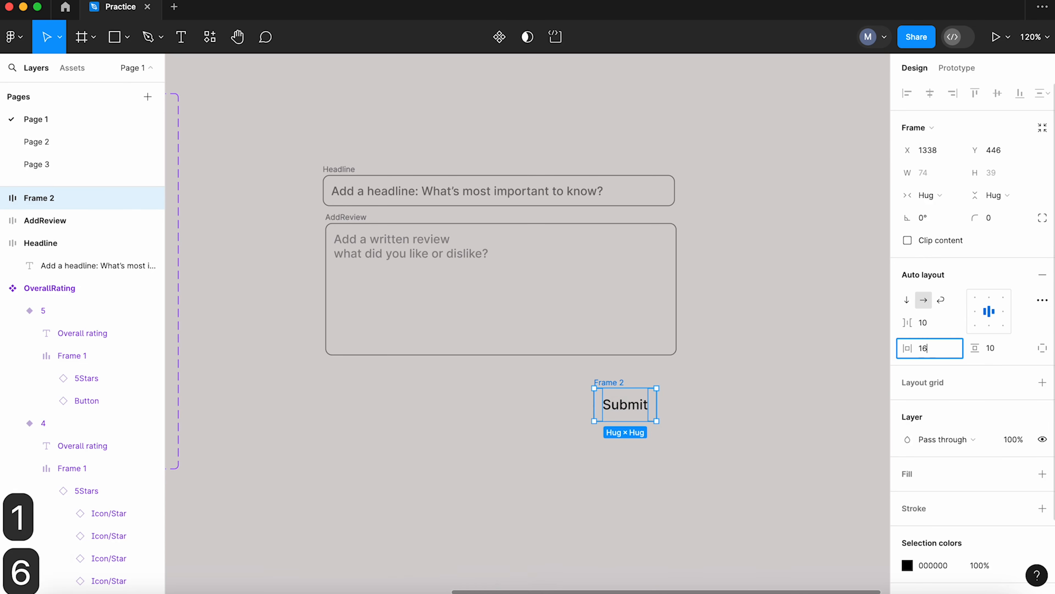
pyautogui.press('Return')
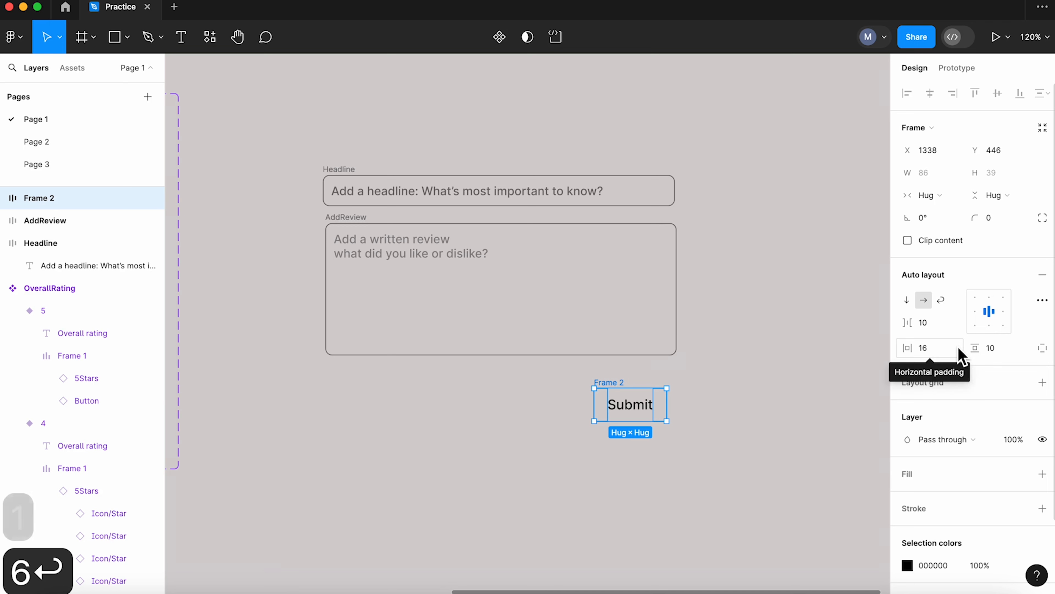
pyautogui.click(1001, 348)
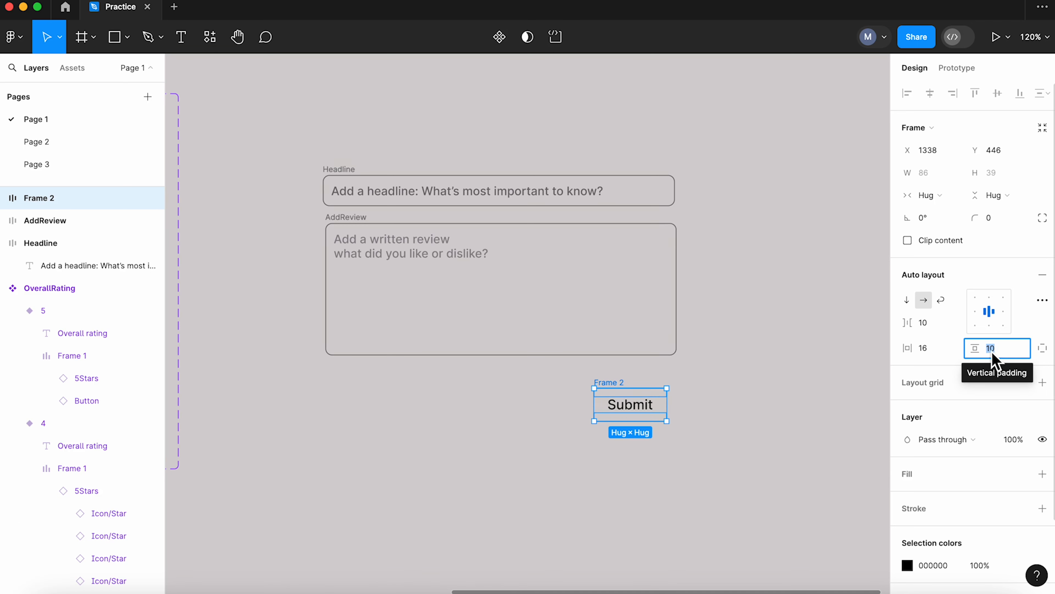
pyautogui.write('12')
pyautogui.click(930, 349)
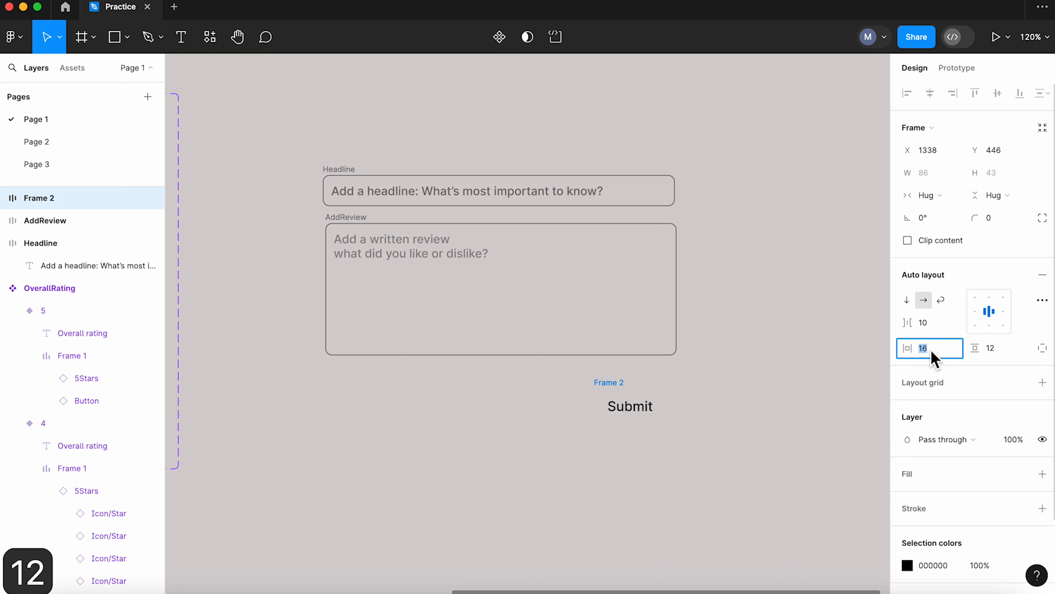
pyautogui.write('24')
pyautogui.press('Return')
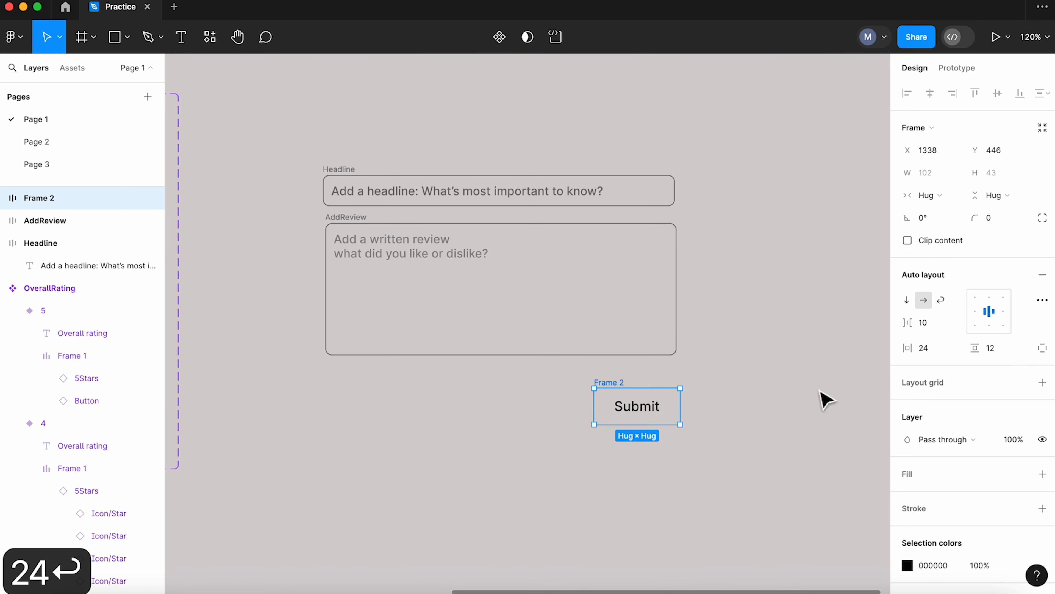
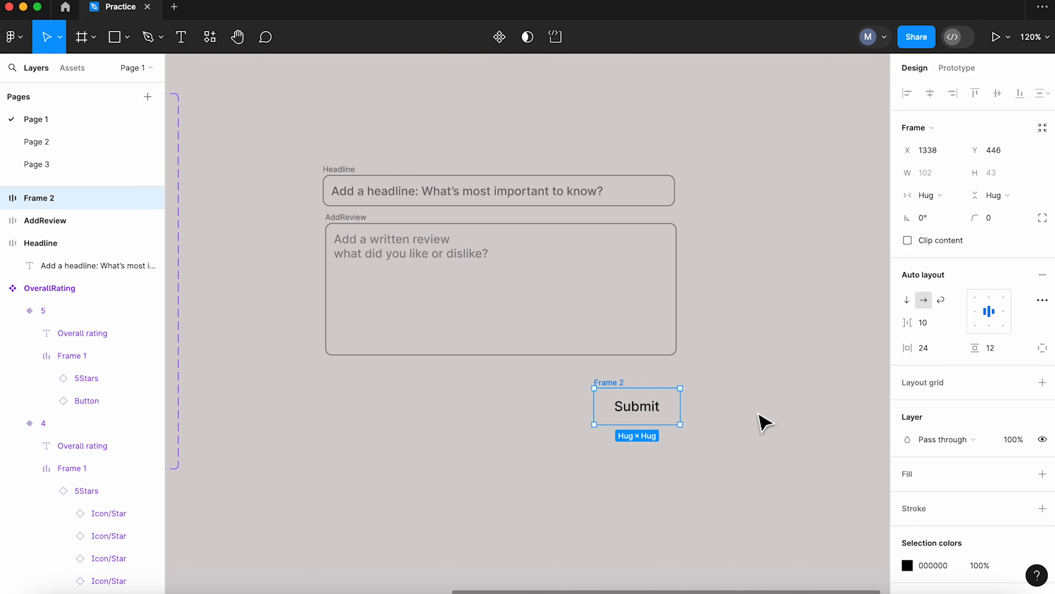
# Add a dark red B51212 fill to the Submit frame
pyautogui.scroll(-3, 964, 449)
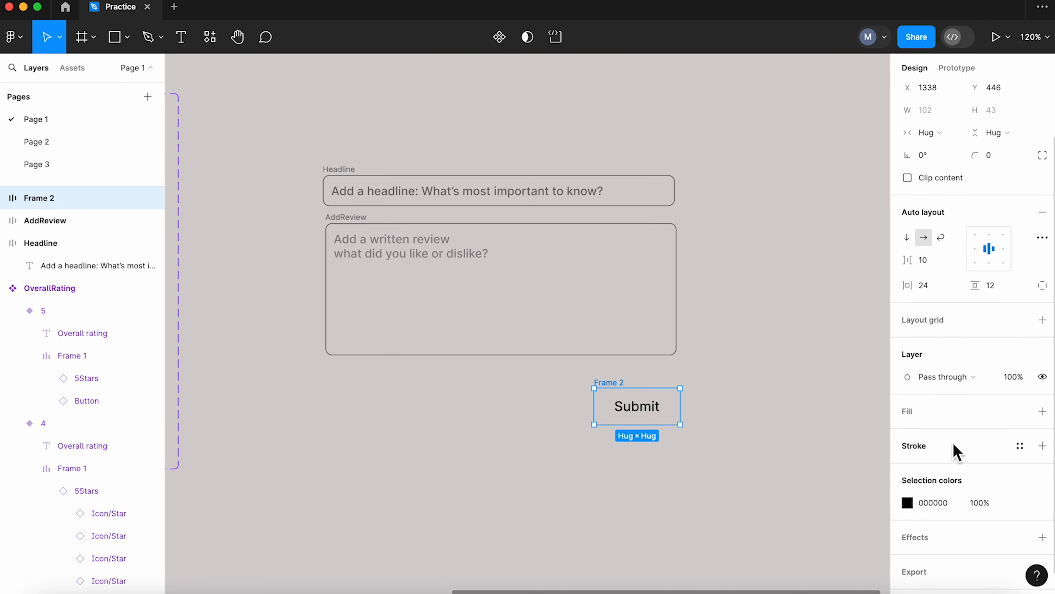
pyautogui.click(1042, 410)
pyautogui.click(910, 434)
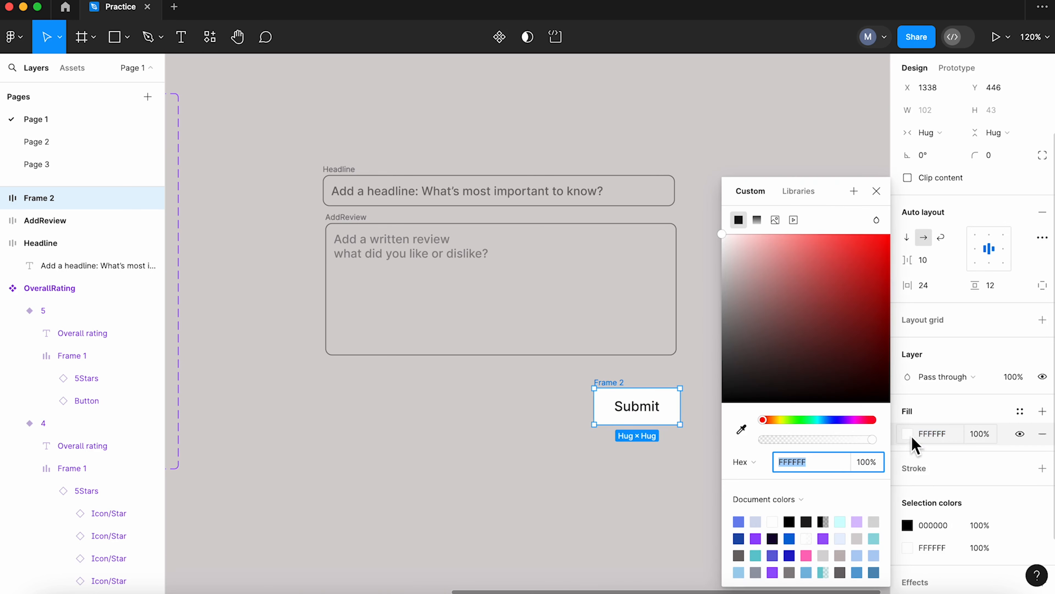
pyautogui.moveTo(856, 314); pyautogui.dragTo(877, 291)
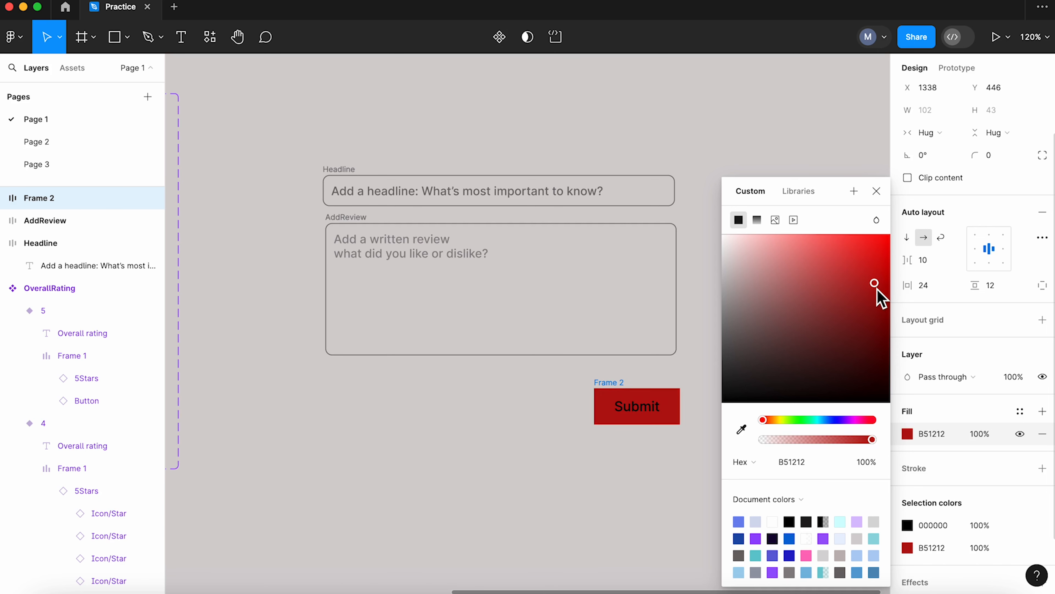
pyautogui.click(883, 191)
# Recolour the black Submit label to white FFFFFF
pyautogui.click(945, 526)
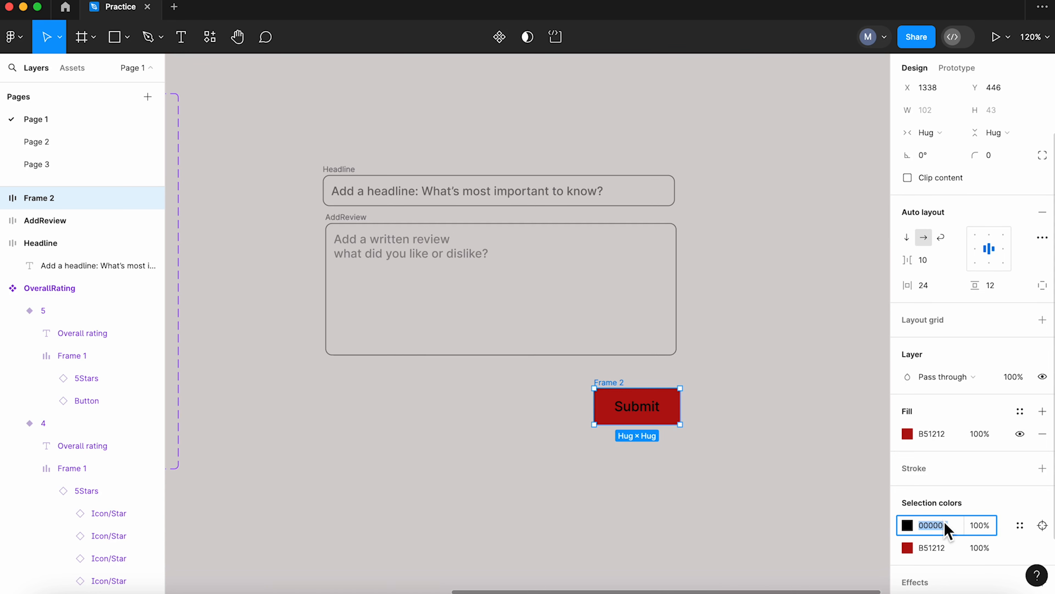
pyautogui.click(907, 525)
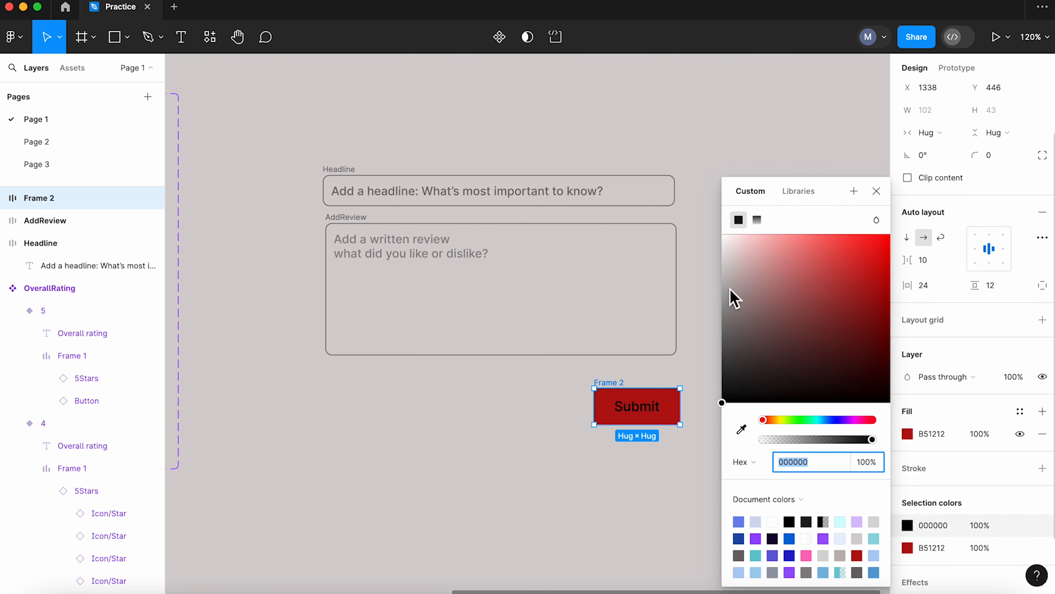
pyautogui.click(728, 236)
pyautogui.moveTo(725, 235); pyautogui.dragTo(715, 231)
pyautogui.click(876, 191)
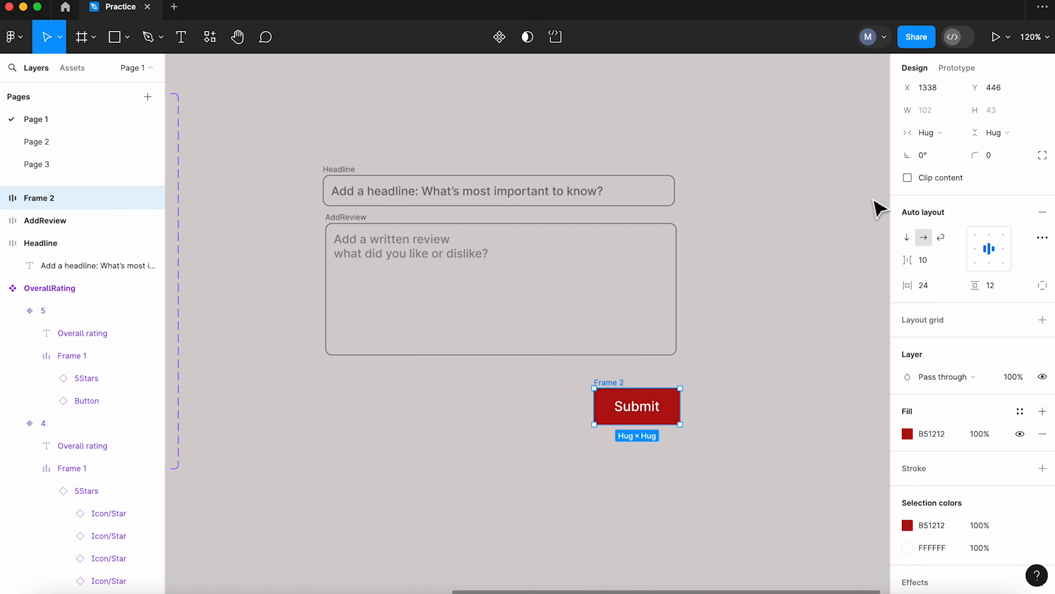
# Set the red Submit frame's corner radius to 8
pyautogui.click(1008, 167)
pyautogui.write('8')
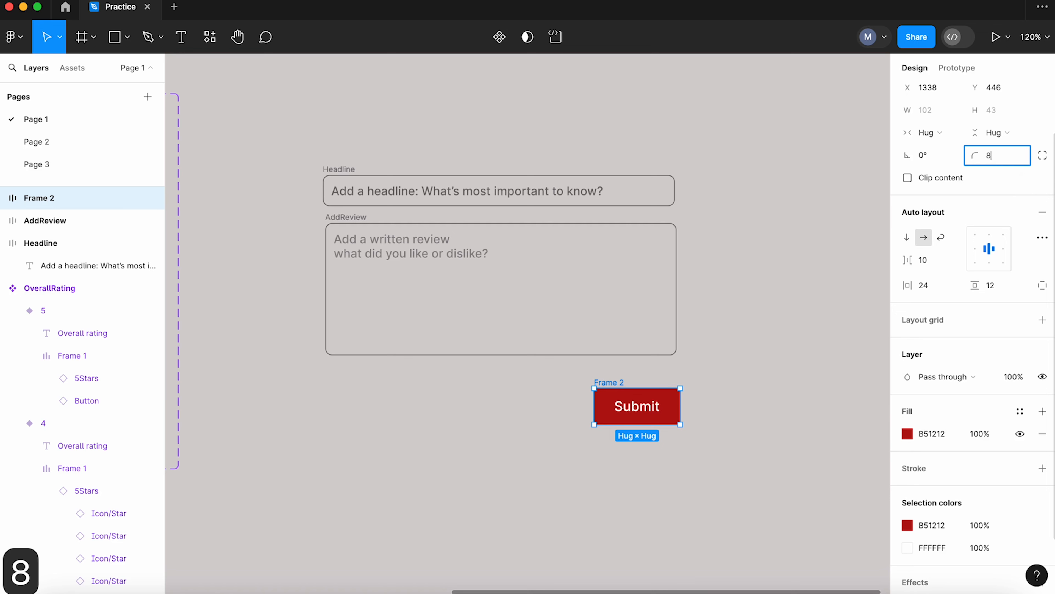
pyautogui.press('Return')
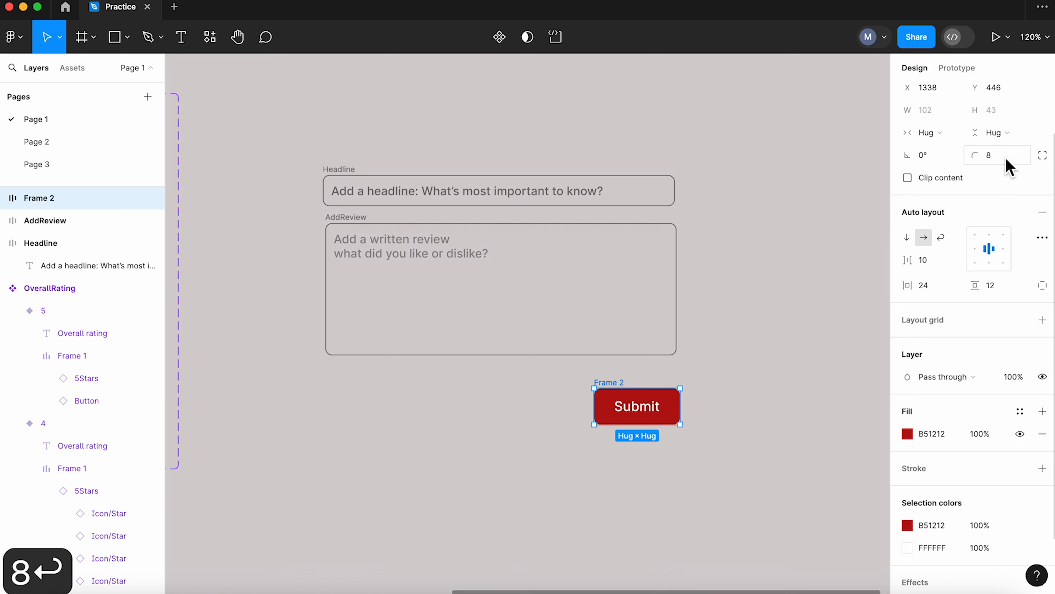
pyautogui.click(770, 344)
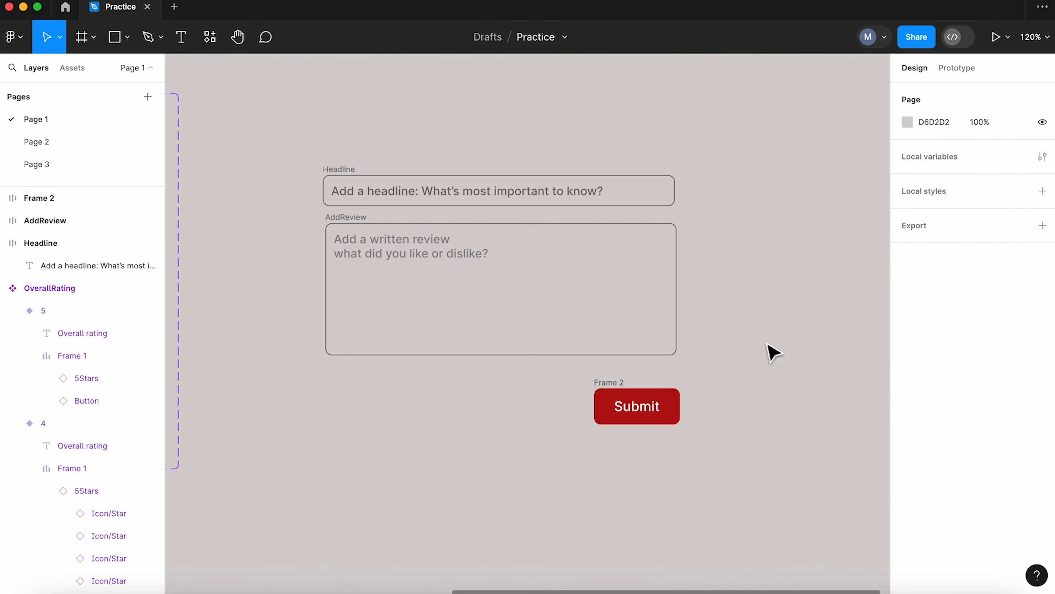
# Rename the Submit frame as Button/Submit
pyautogui.click(619, 391)
pyautogui.write('Bu')
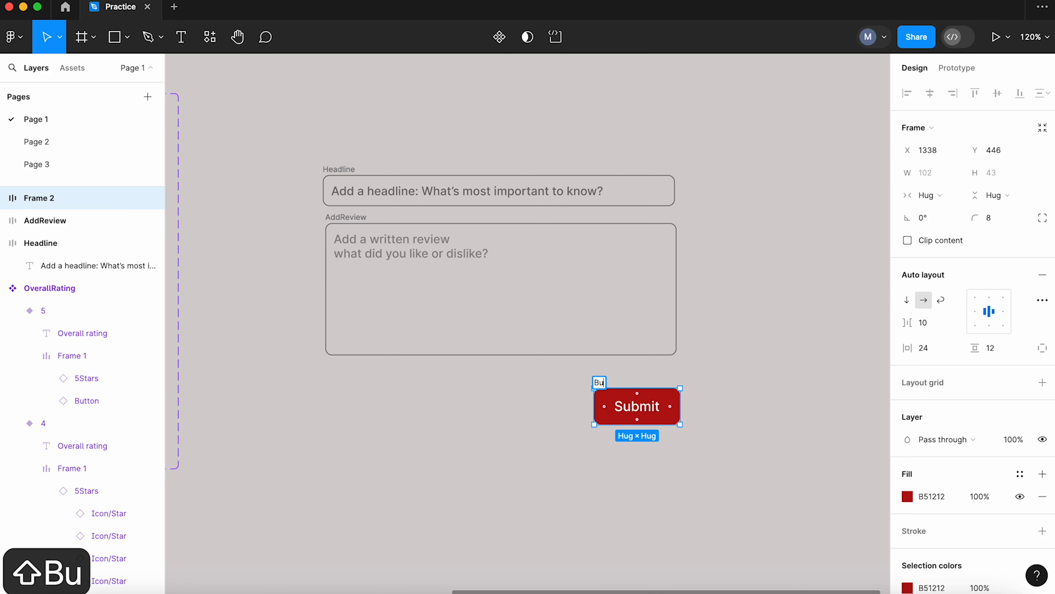
pyautogui.write('tton/Submit')
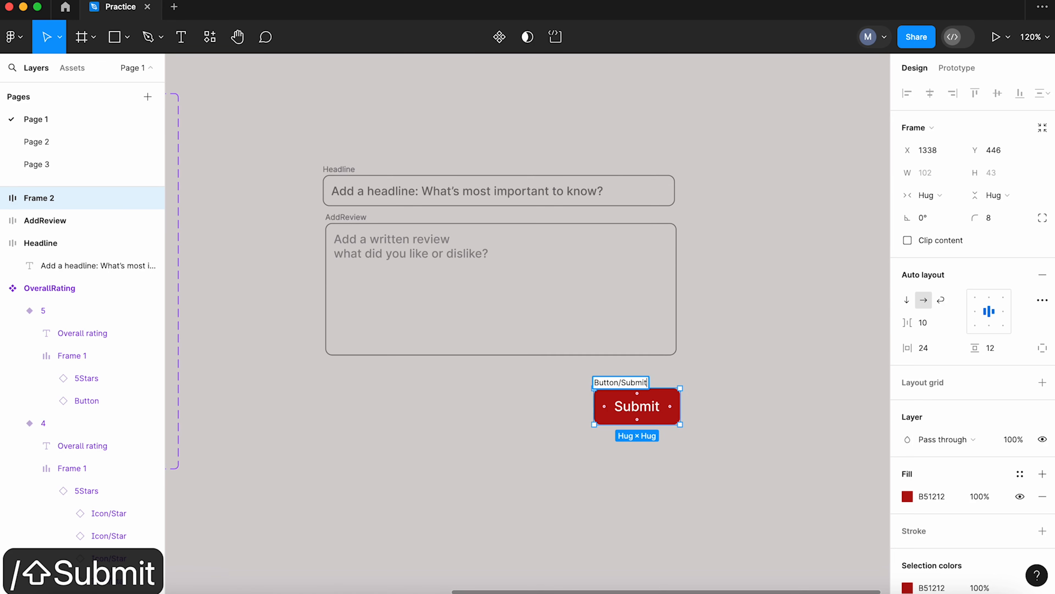
pyautogui.click(758, 402)
# Rename the main component of the Clear button as Button/Clear
pyautogui.scroll(-5, 791, 405)
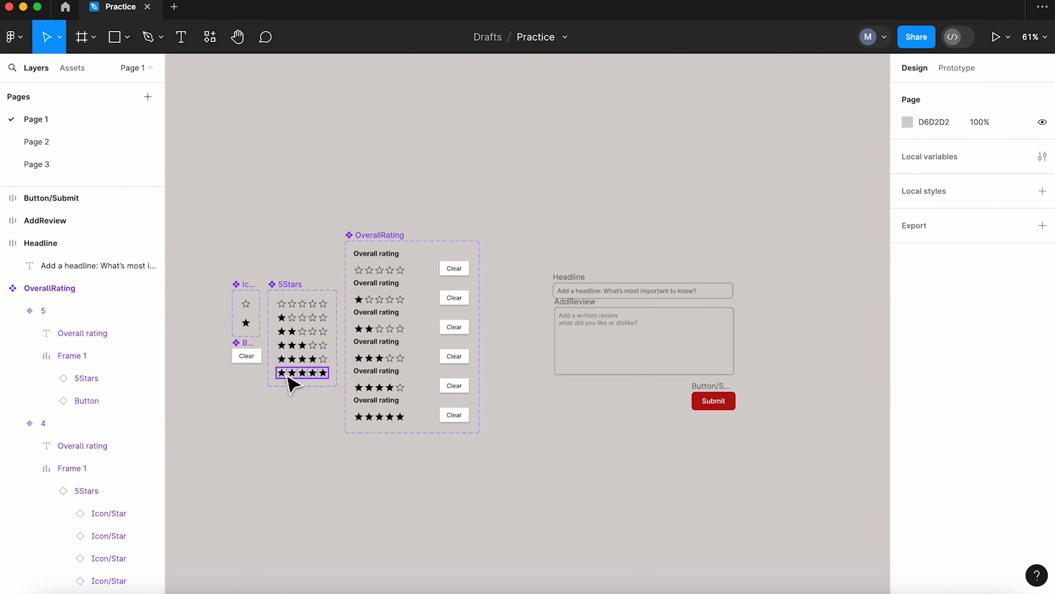
pyautogui.scroll(6, 270, 374)
pyautogui.scroll(-5, 270, 374)
pyautogui.scroll(10, 247, 361)
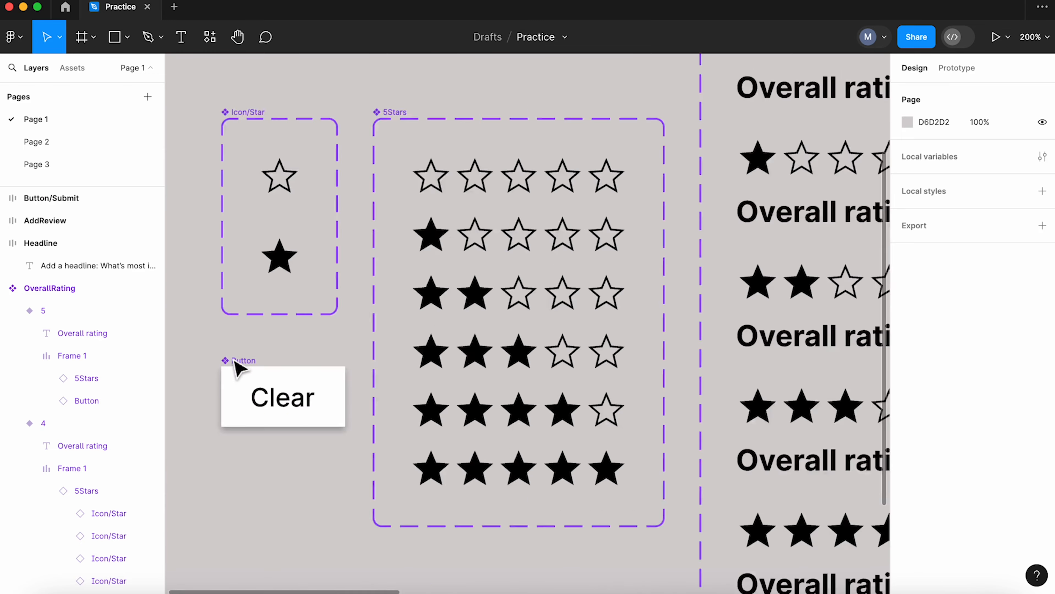
pyautogui.doubleClick(243, 369)
pyautogui.write('/Clear')
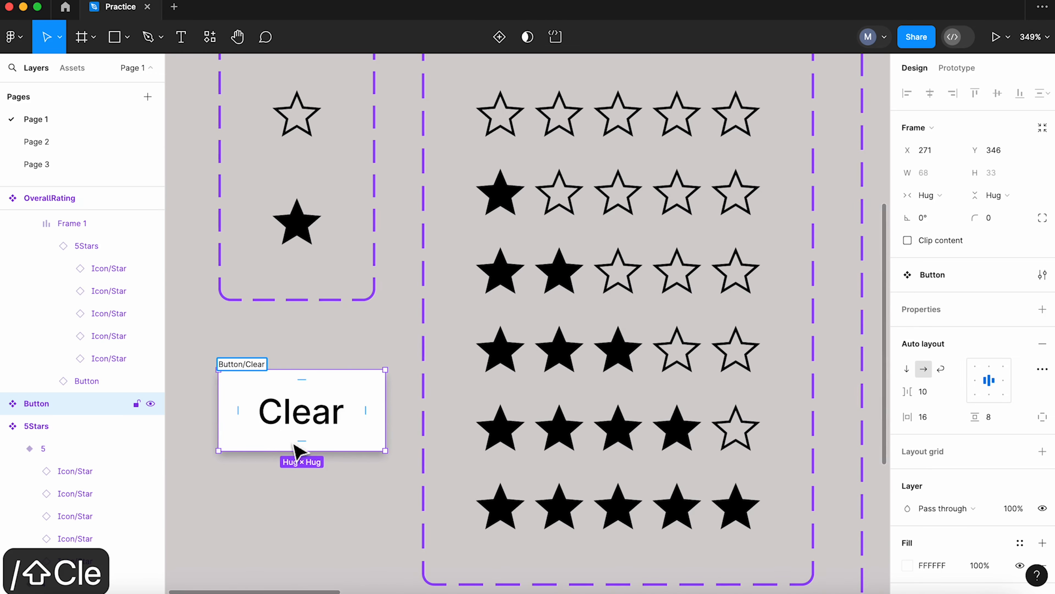
pyautogui.click(247, 500)
# Move the Submit button 20 below the AddReview field, lining up its right edge with the Headline field
pyautogui.scroll(-10, 216, 452)
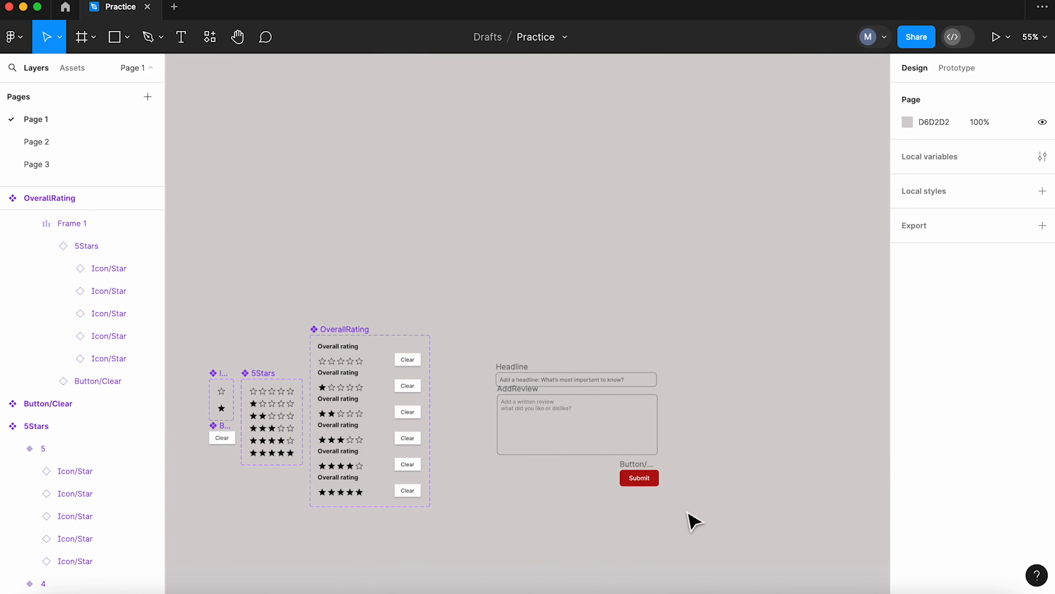
pyautogui.scroll(3, 661, 490)
pyautogui.moveTo(631, 469); pyautogui.dragTo(627, 460)
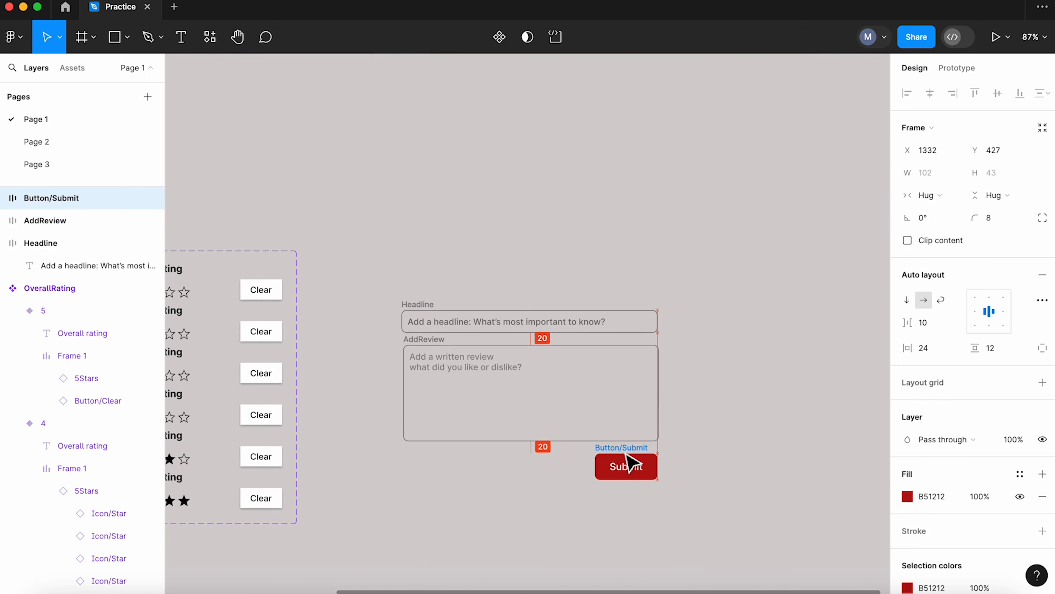
pyautogui.click(726, 448)
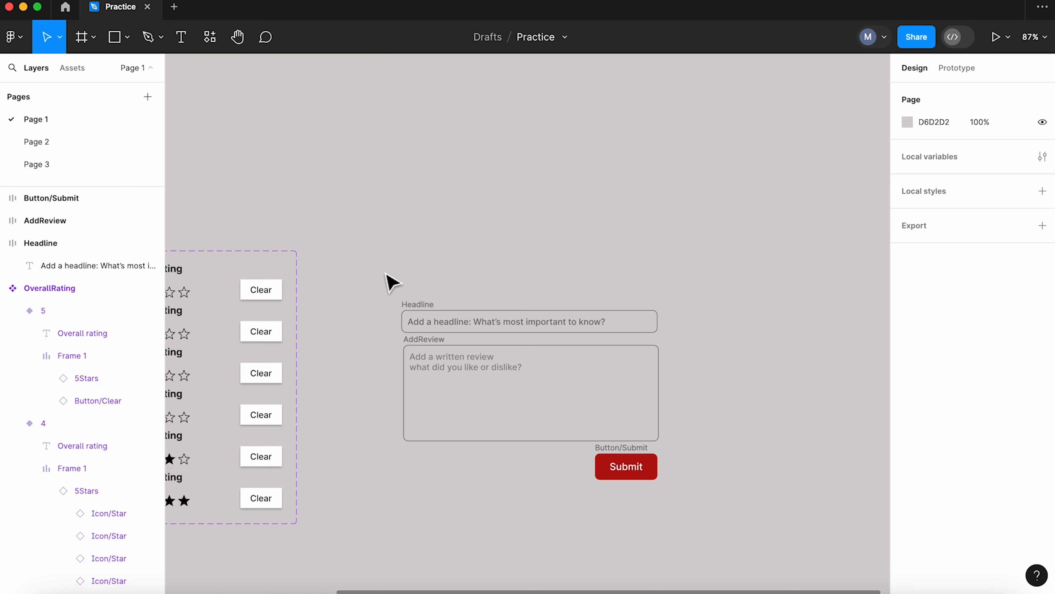
# Wrap the Headline field, AddReview field and Submit button in a vertical auto layout with 16 spacing between items
pyautogui.moveTo(388, 271); pyautogui.dragTo(702, 530)
pyautogui.hotkey('shift', 'a')
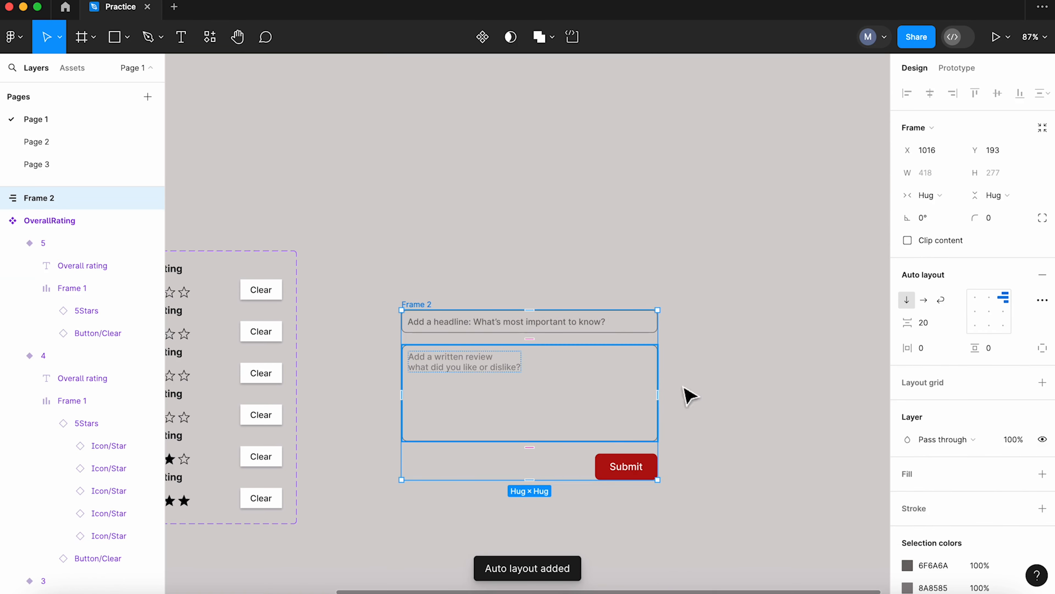
pyautogui.click(927, 322)
pyautogui.write('16')
pyautogui.press('Return')
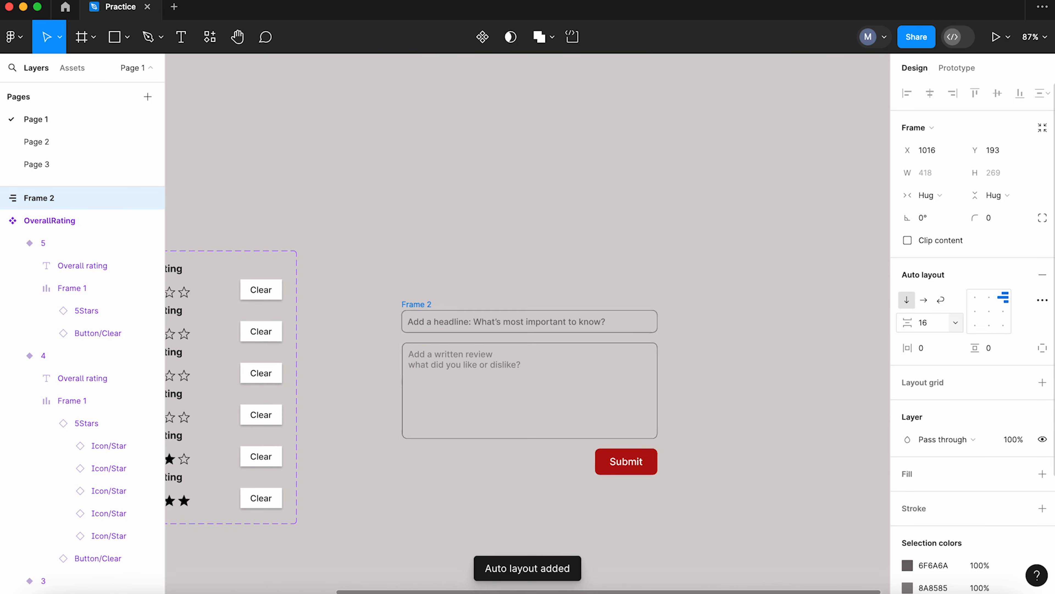
pyautogui.click(764, 332)
# Place a copy of the zero-star OverallRating variant above Frame 2 and set its stars-to-Clear spacing to 230
pyautogui.scroll(-2, 739, 342)
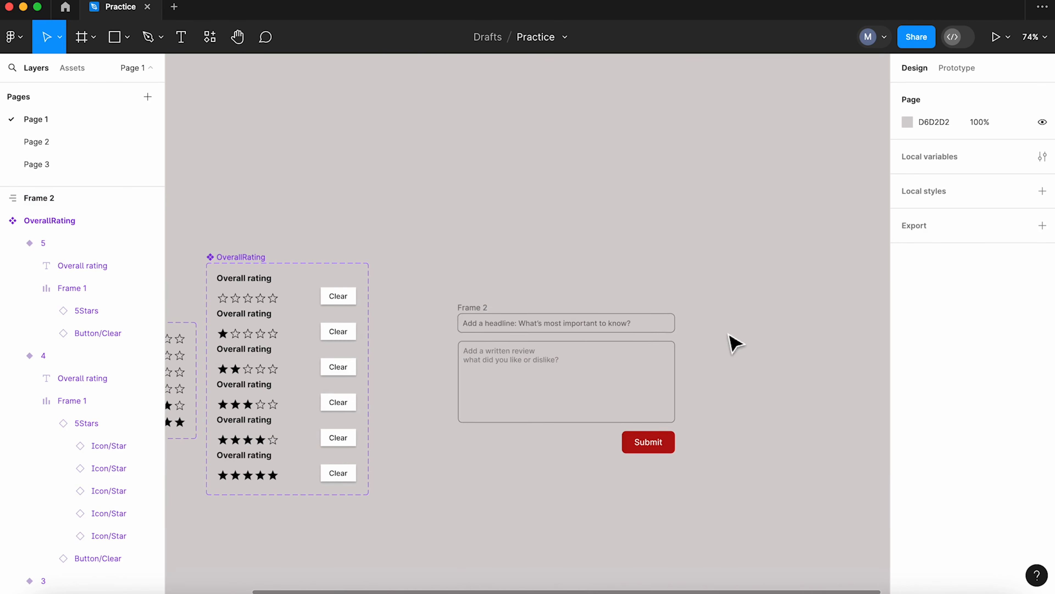
pyautogui.moveTo(290, 307); pyautogui.dragTo(512, 278)
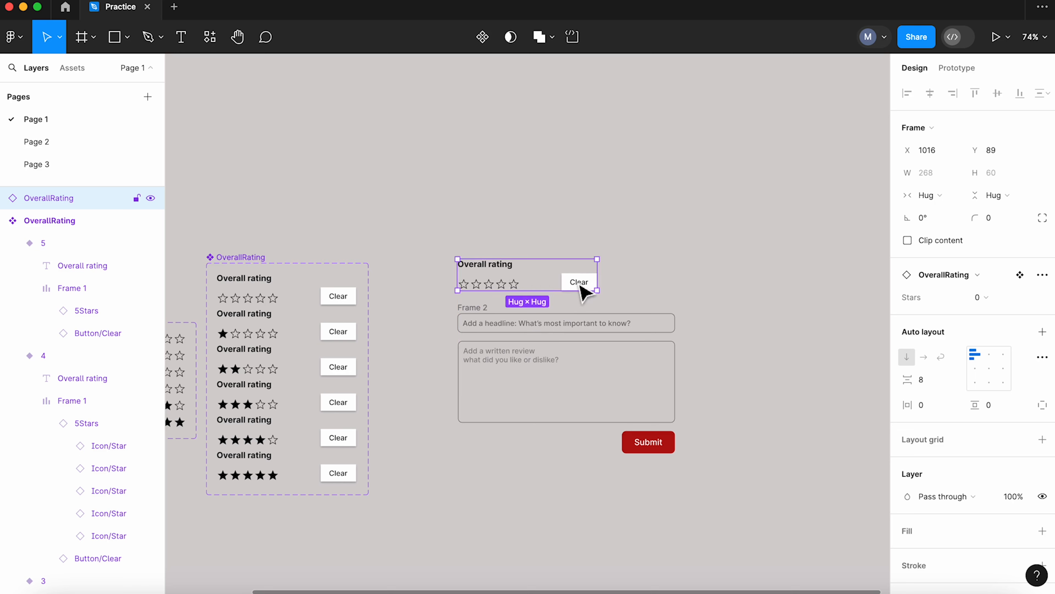
pyautogui.doubleClick(561, 285)
pyautogui.moveTo(909, 335); pyautogui.dragTo(55, 339)
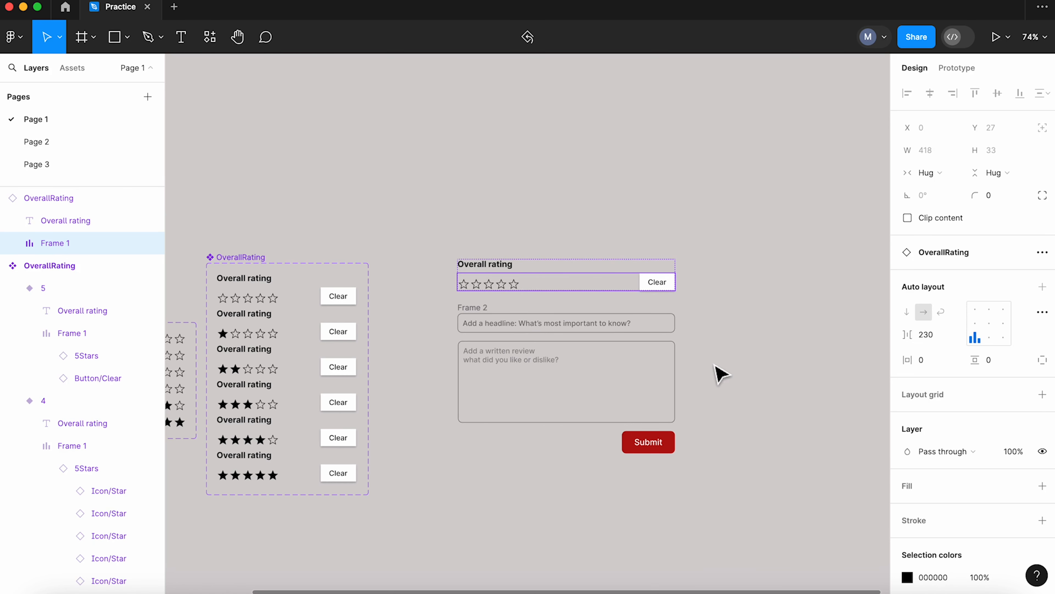
pyautogui.click(721, 374)
# Nest the OverallRating instance in Frame 2 above the Headline field and position the frame at X 992, Y 47
pyautogui.click(501, 283)
pyautogui.click(482, 308)
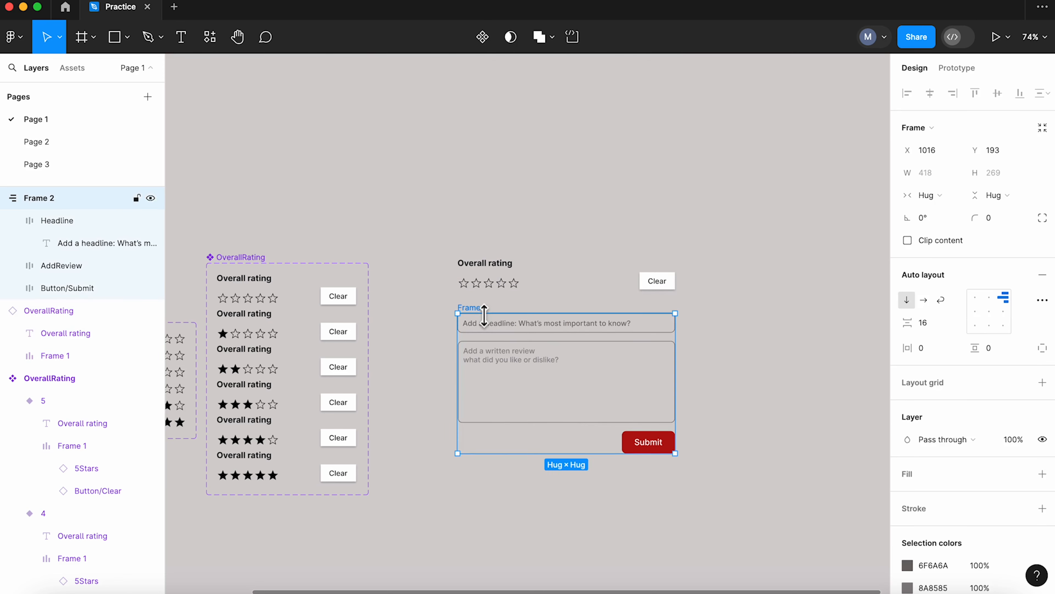
pyautogui.moveTo(491, 284); pyautogui.dragTo(472, 238)
pyautogui.click(559, 286)
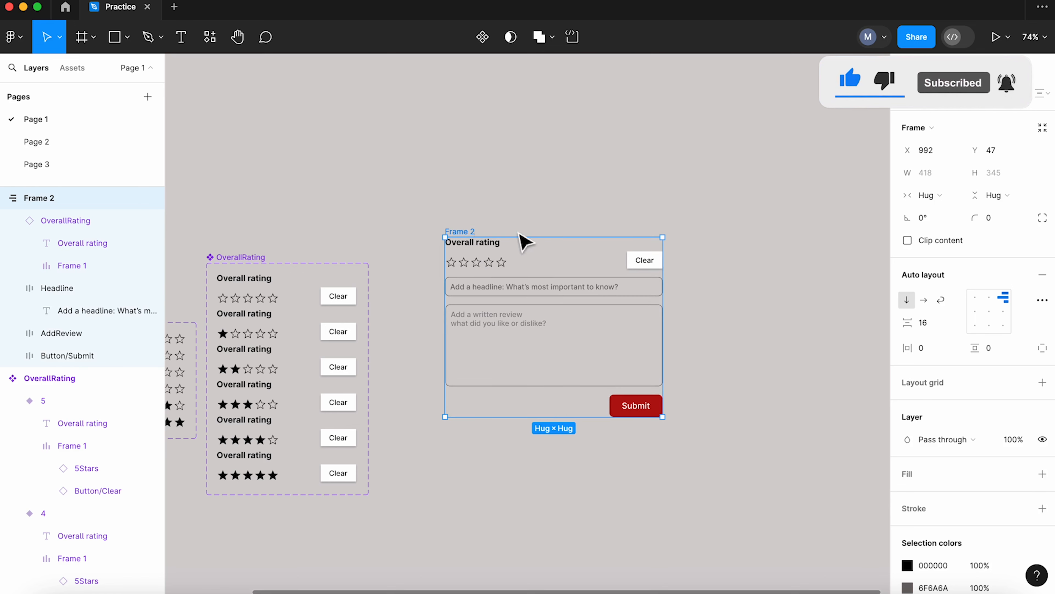
# Set Frame 2's vertical padding to 32 and its horizontal padding to 24
pyautogui.click(1002, 353)
pyautogui.press('Return')
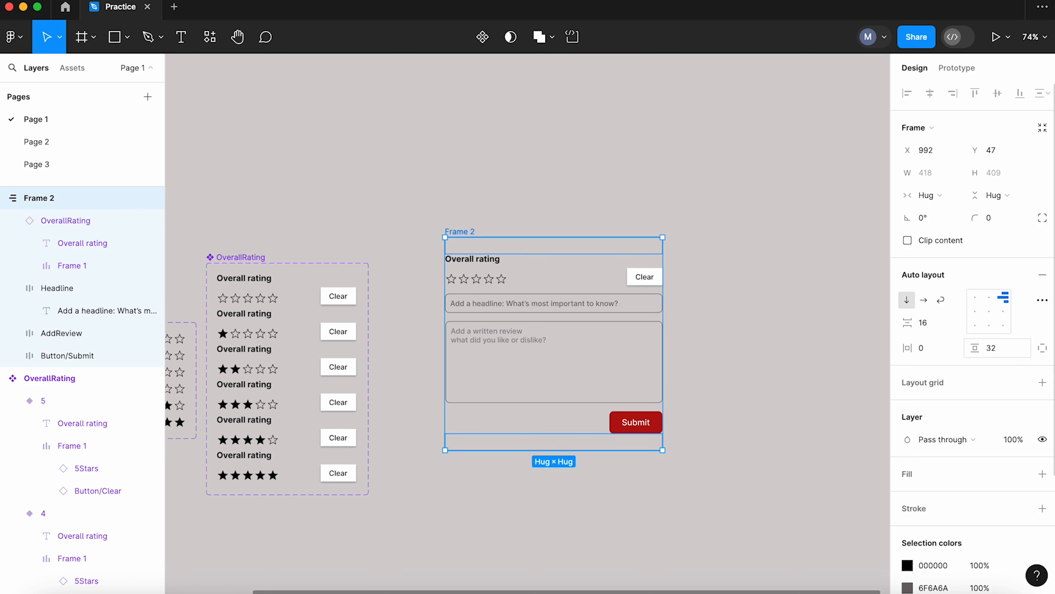
pyautogui.click(941, 354)
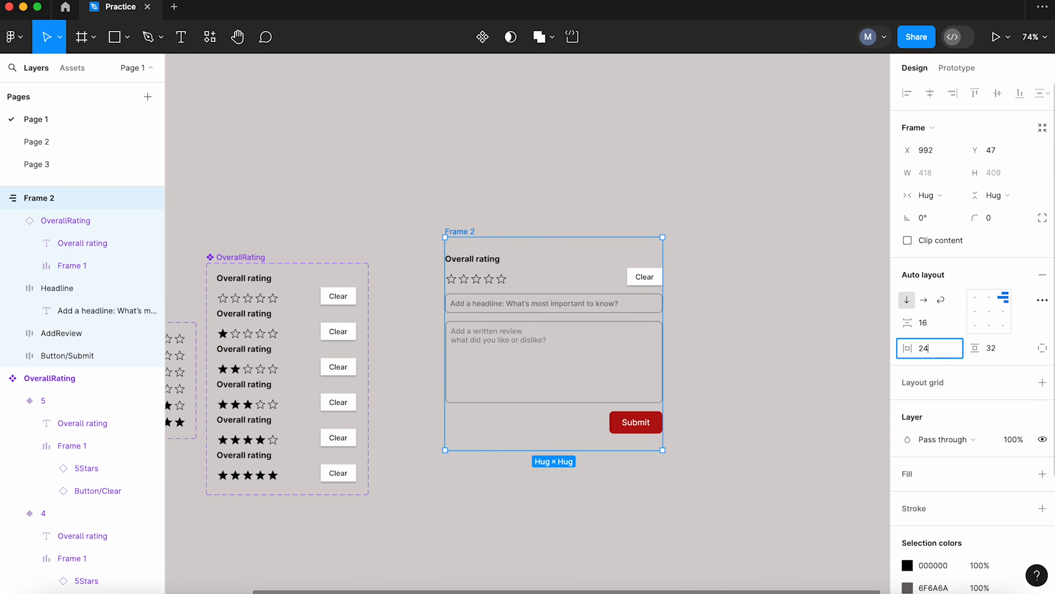
pyautogui.write('24')
pyautogui.press('Return')
# Add a 1 px inside stroke to Frame 2 in the Headline field's grey, 6F6A6A
pyautogui.scroll(-3, 973, 470)
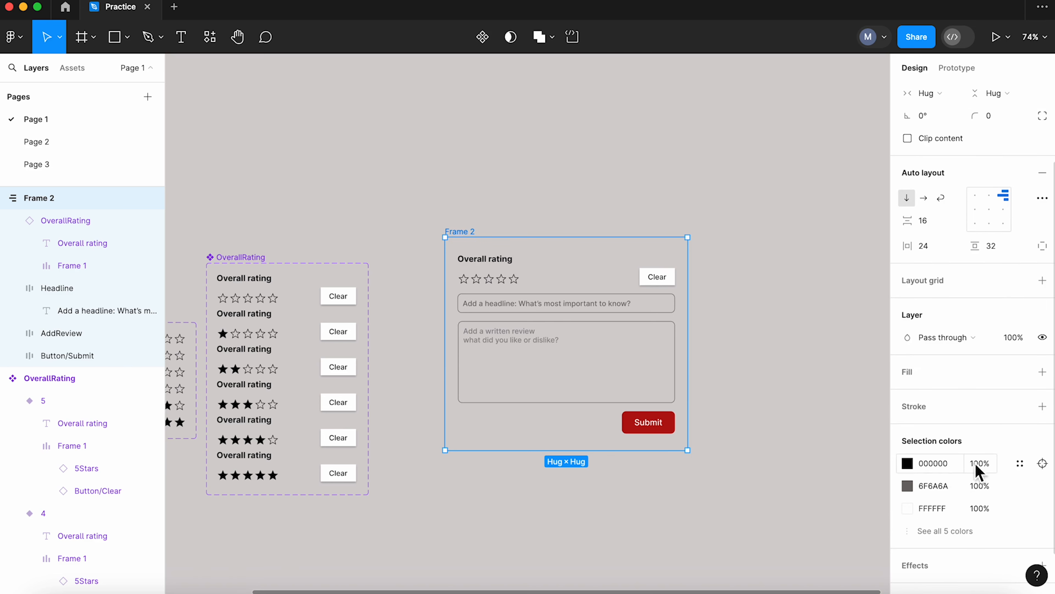
pyautogui.click(1042, 407)
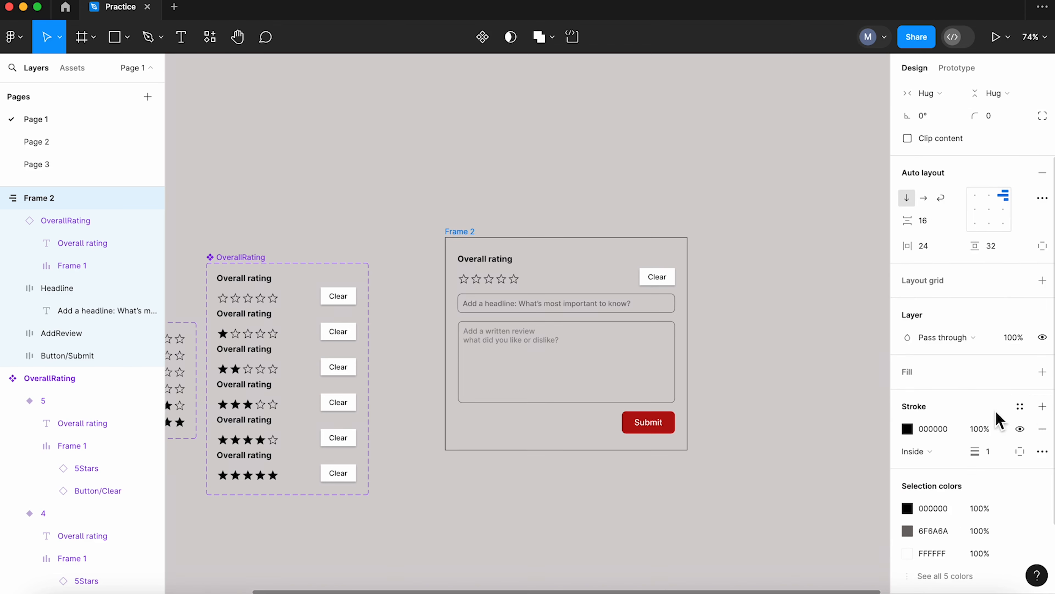
pyautogui.click(628, 309)
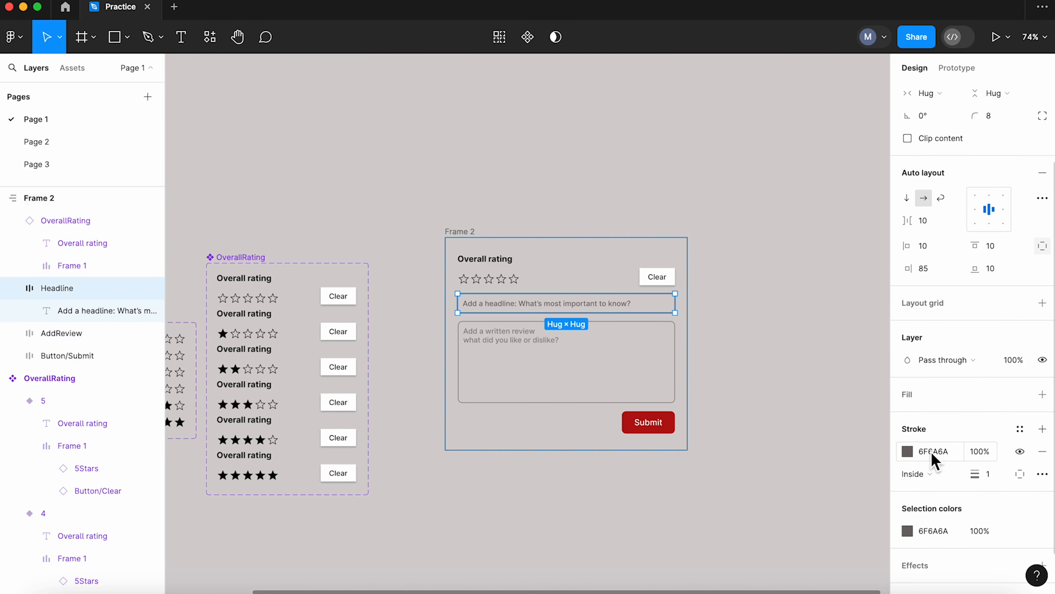
pyautogui.click(666, 263)
pyautogui.click(666, 242)
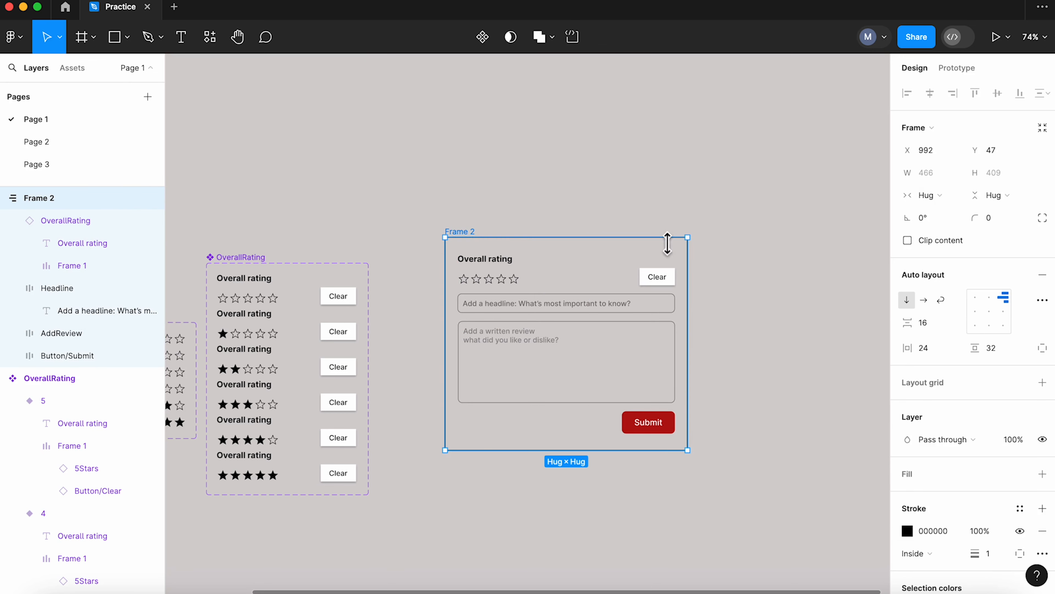
pyautogui.click(794, 406)
# Set Frame 2's corner radius to 16
pyautogui.click(693, 266)
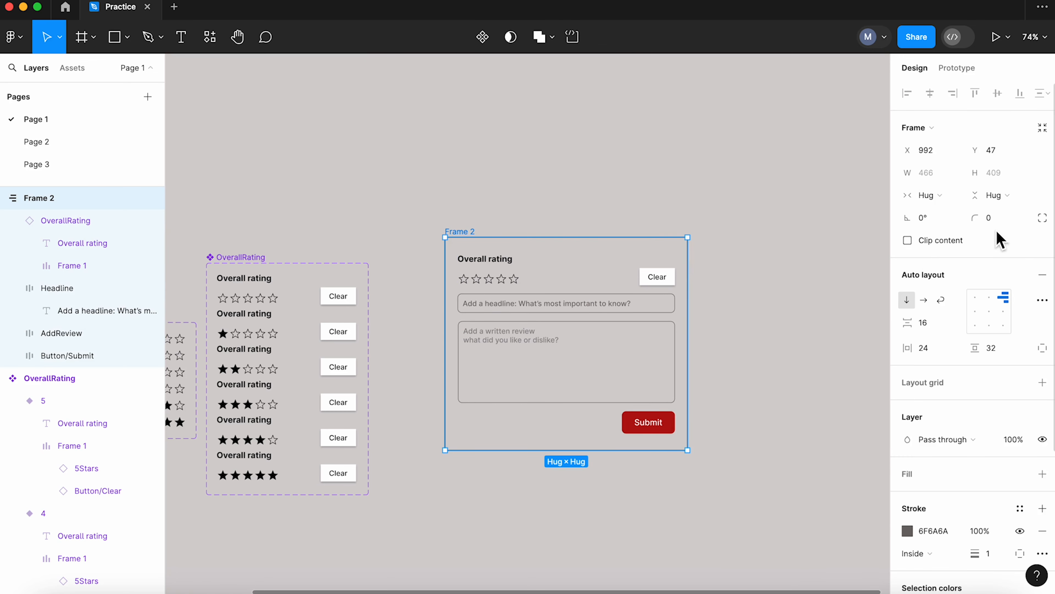
pyautogui.click(998, 218)
pyautogui.press('Return')
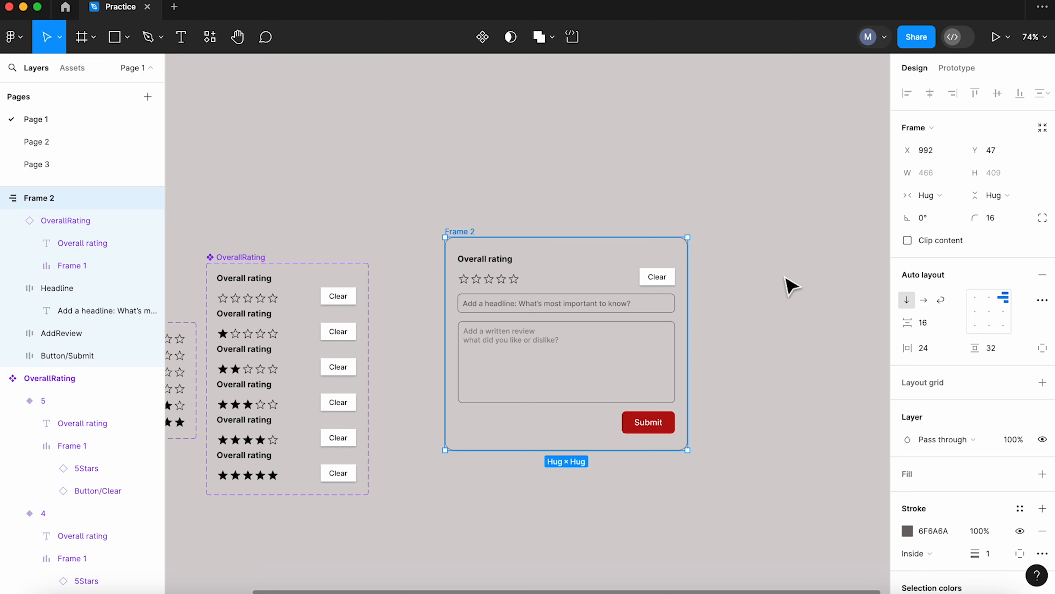
pyautogui.click(741, 293)
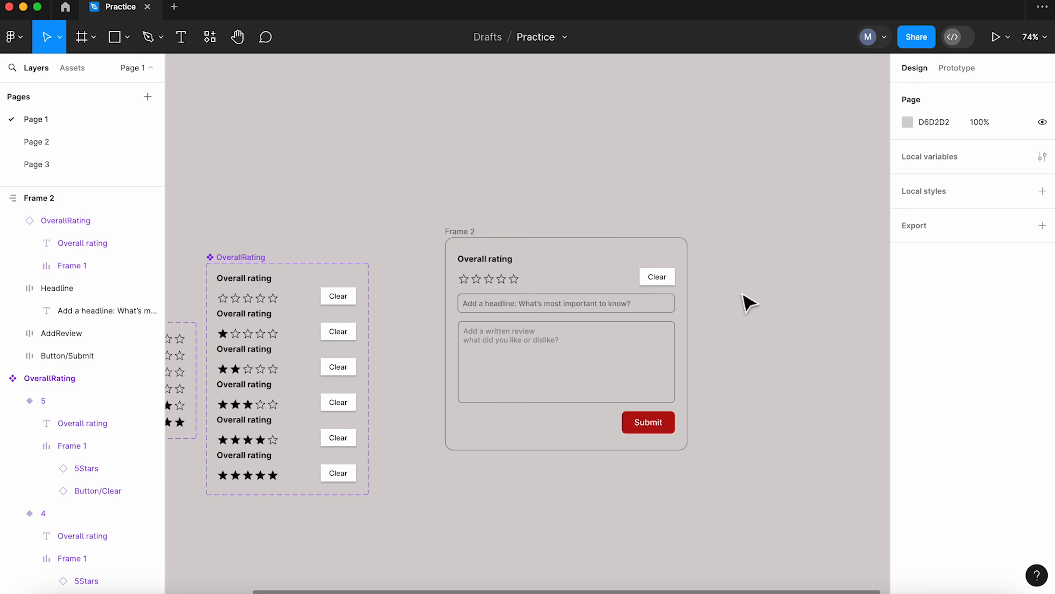
# Add the text "Create Review" above Frame 2 and set its text box to auto width
pyautogui.press('t')
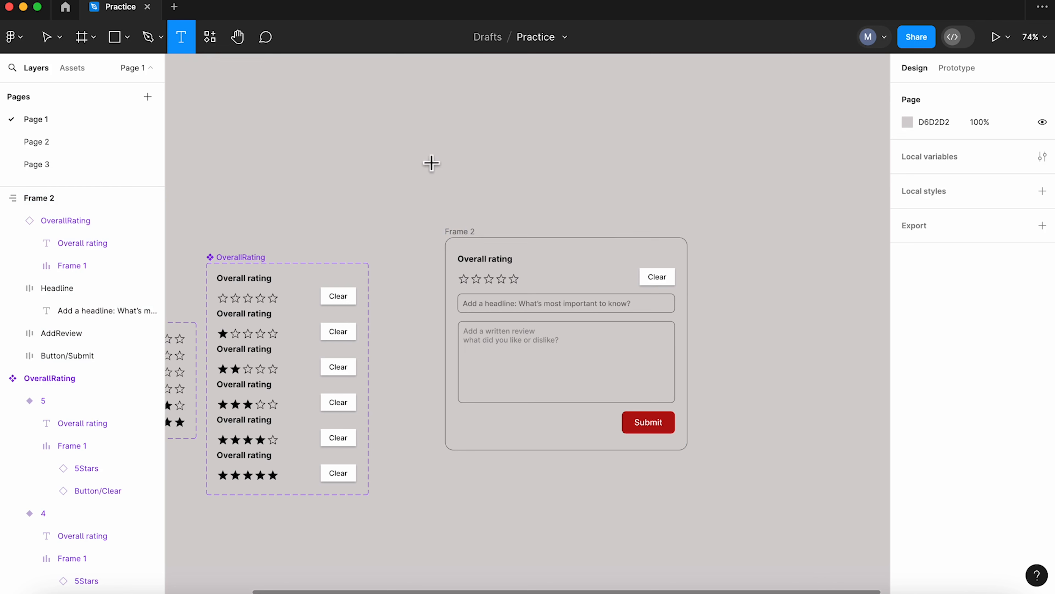
pyautogui.moveTo(456, 158); pyautogui.dragTo(626, 196)
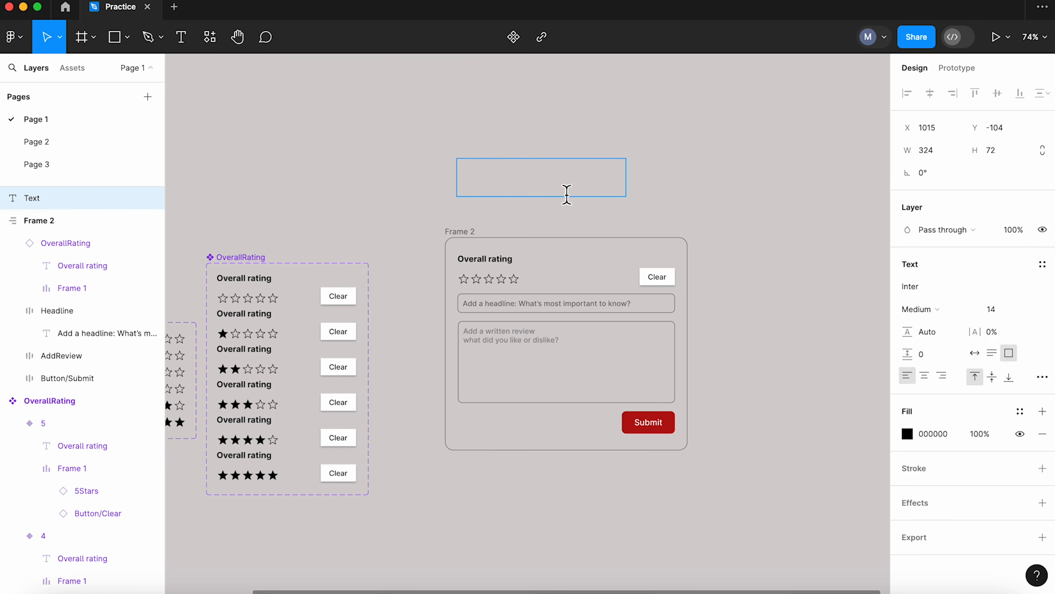
pyautogui.write('Creat')
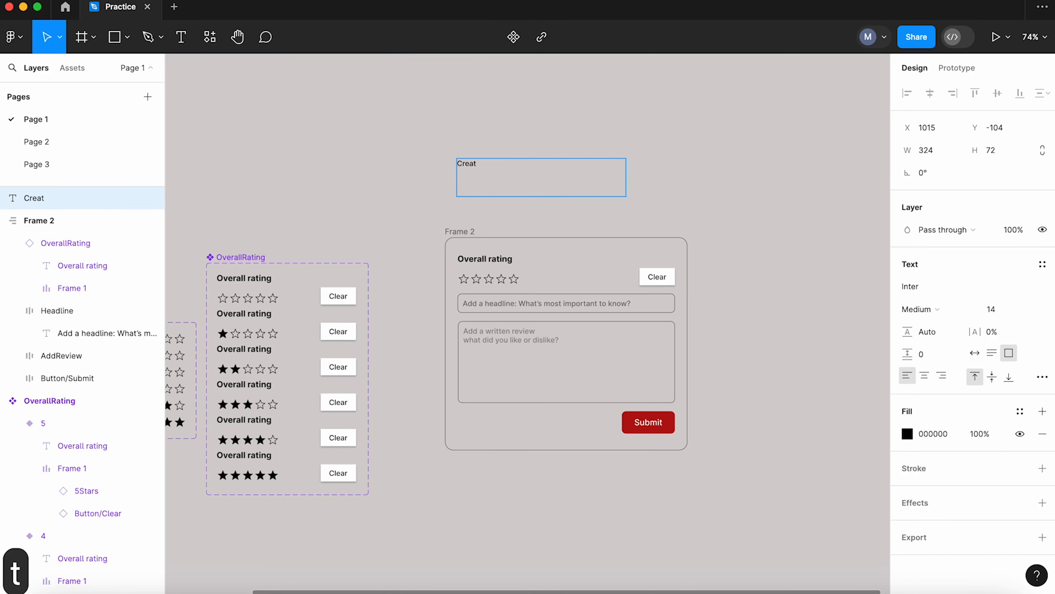
pyautogui.write('e Review')
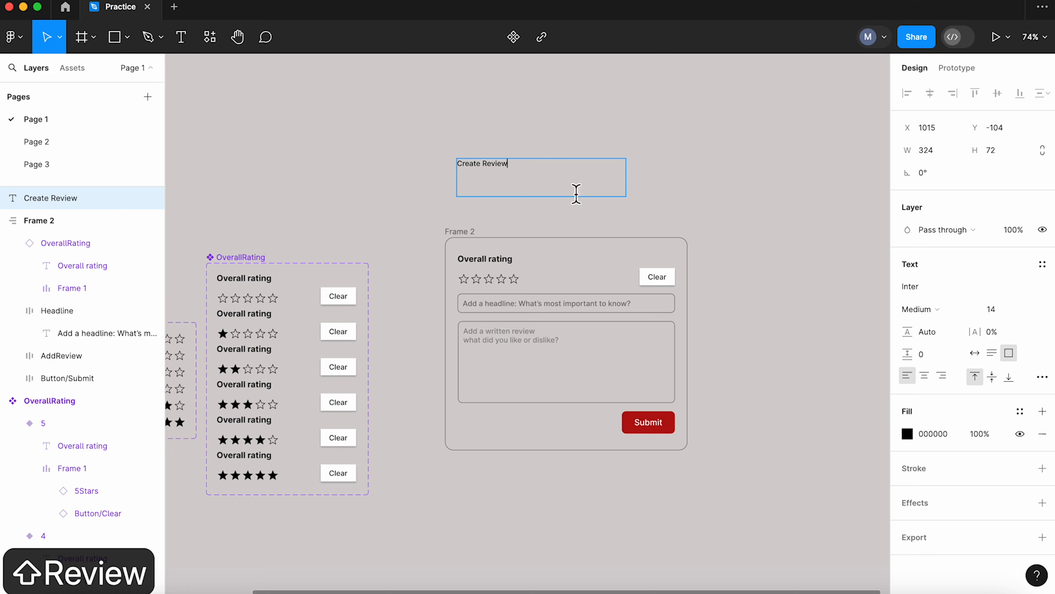
pyautogui.click(975, 353)
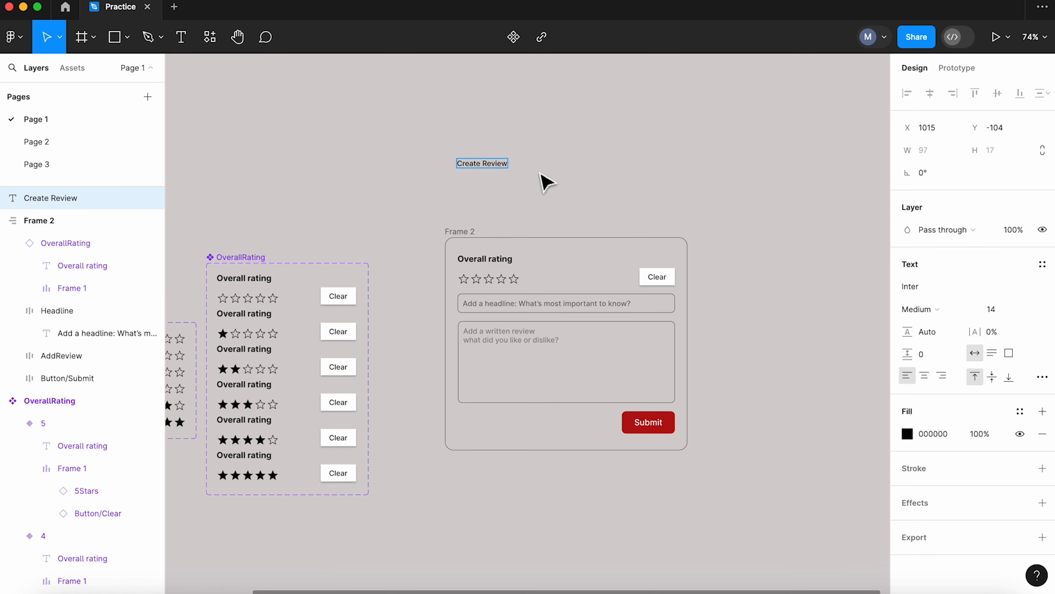
# Format the Create Review text as 24-point Bold
pyautogui.click(1029, 310)
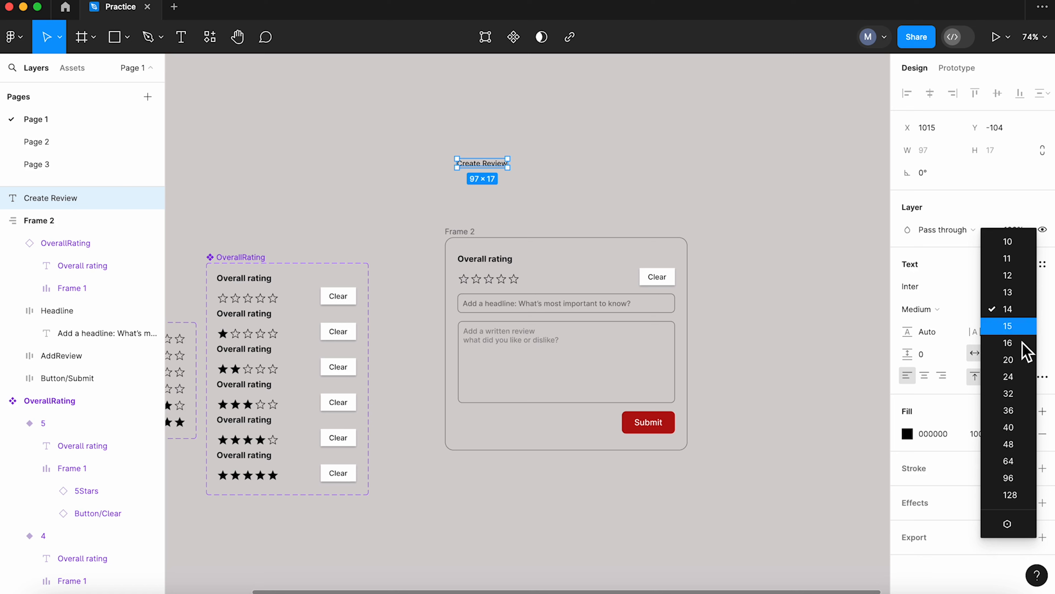
pyautogui.click(1018, 378)
pyautogui.click(926, 332)
pyautogui.click(948, 311)
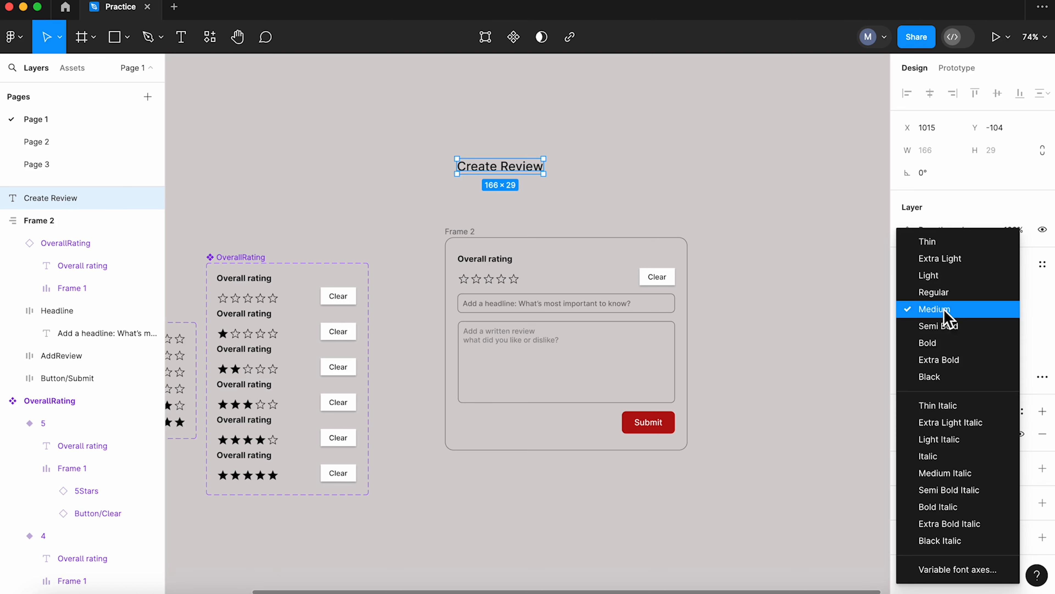
pyautogui.click(949, 345)
pyautogui.click(614, 179)
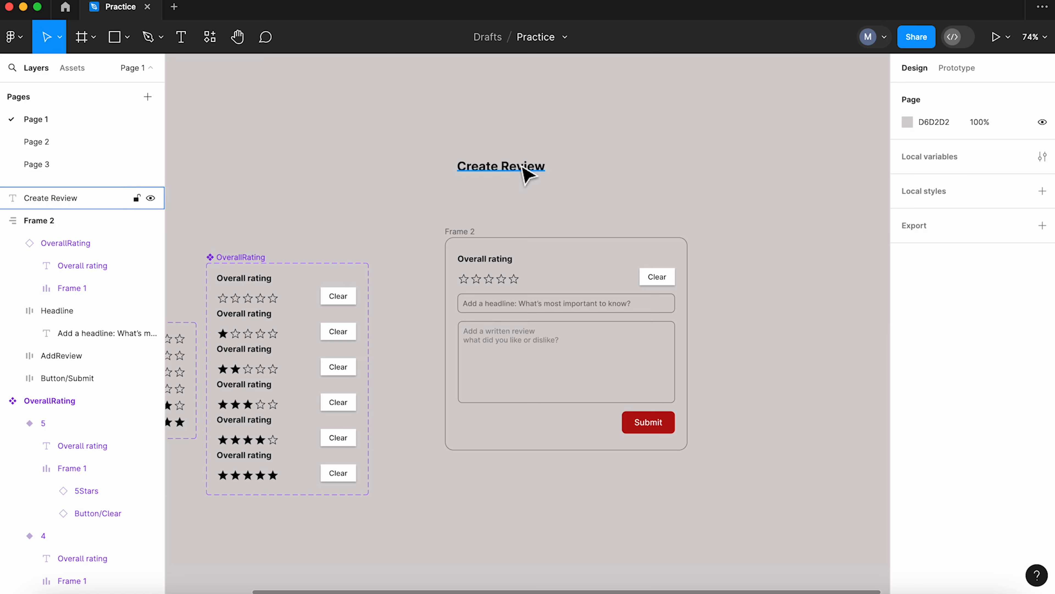
# Place the Create Review heading first inside Frame 2 and align the frame's contents to its top left
pyautogui.moveTo(525, 173); pyautogui.dragTo(577, 264)
pyautogui.press('cmd+z')
pyautogui.click(469, 236)
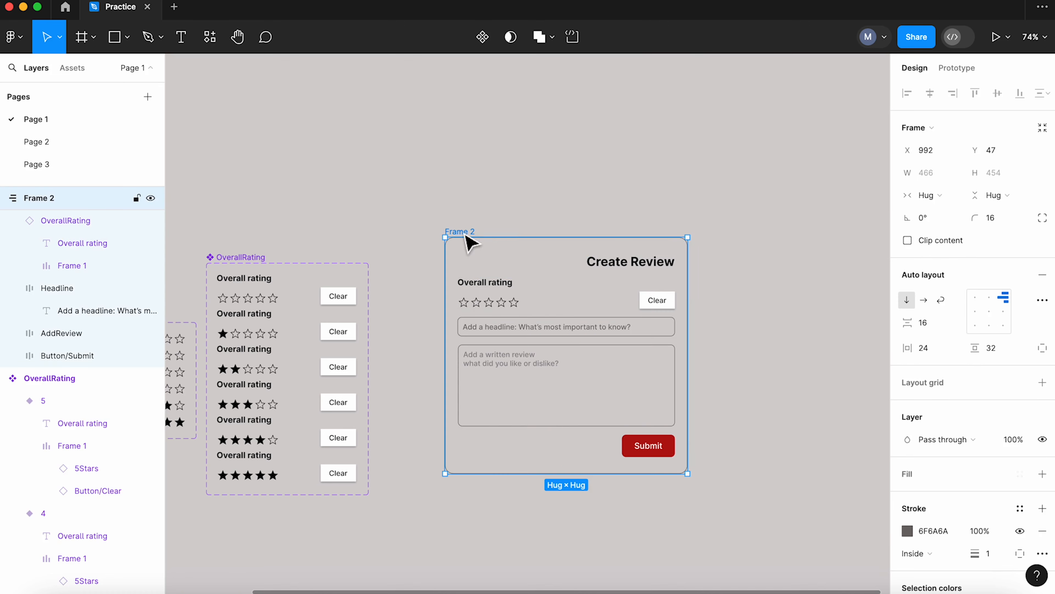
pyautogui.click(976, 296)
# Wrap the Create Review heading in its own auto layout frame and set that frame's bottom padding to 24
pyautogui.click(540, 266)
pyautogui.hotkey('shift', 'a')
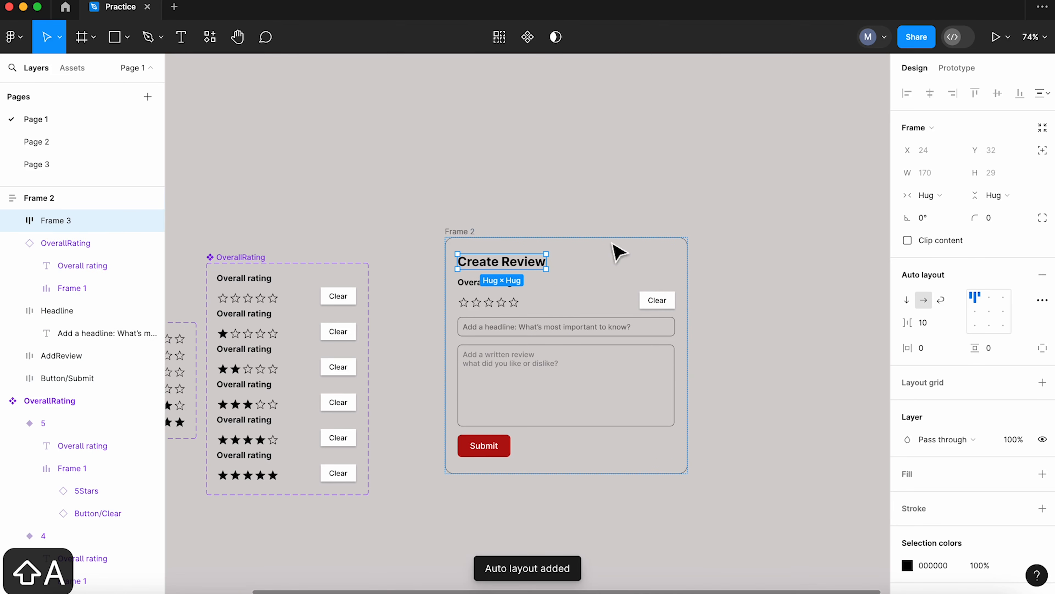
pyautogui.click(618, 251)
pyautogui.click(522, 270)
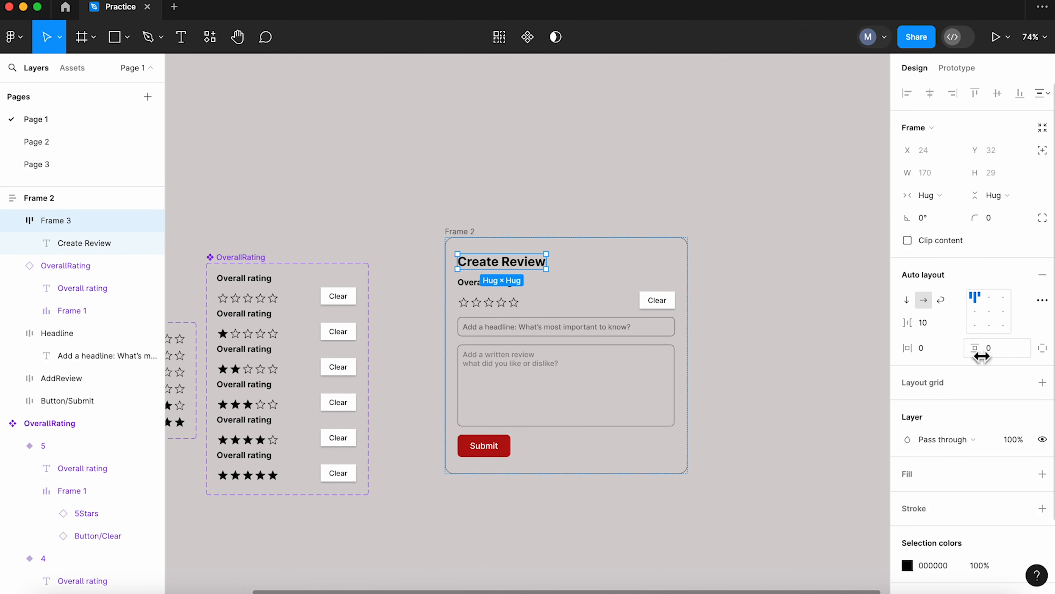
pyautogui.click(1043, 348)
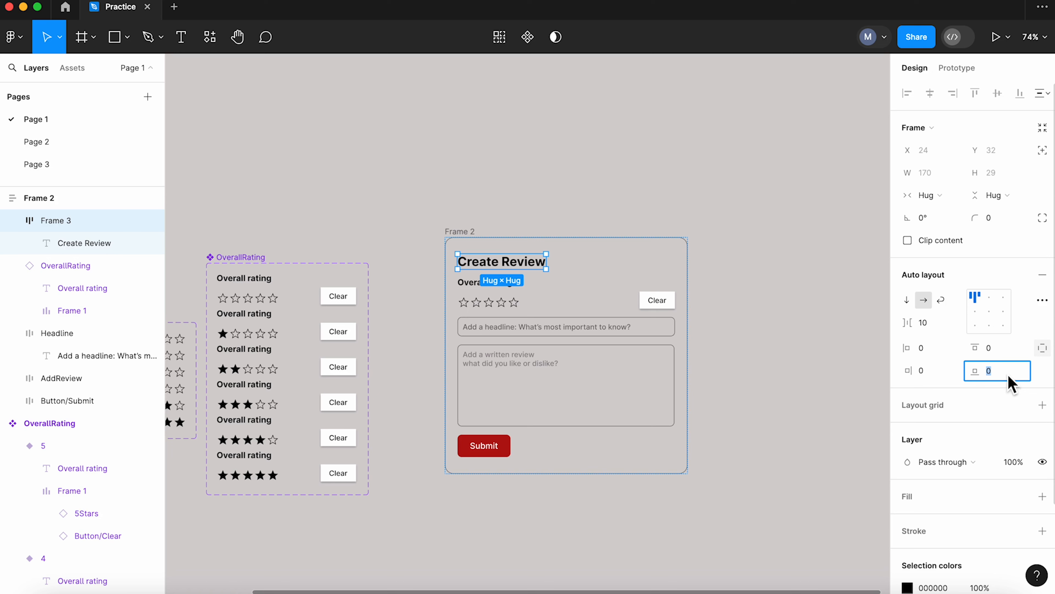
pyautogui.write('24')
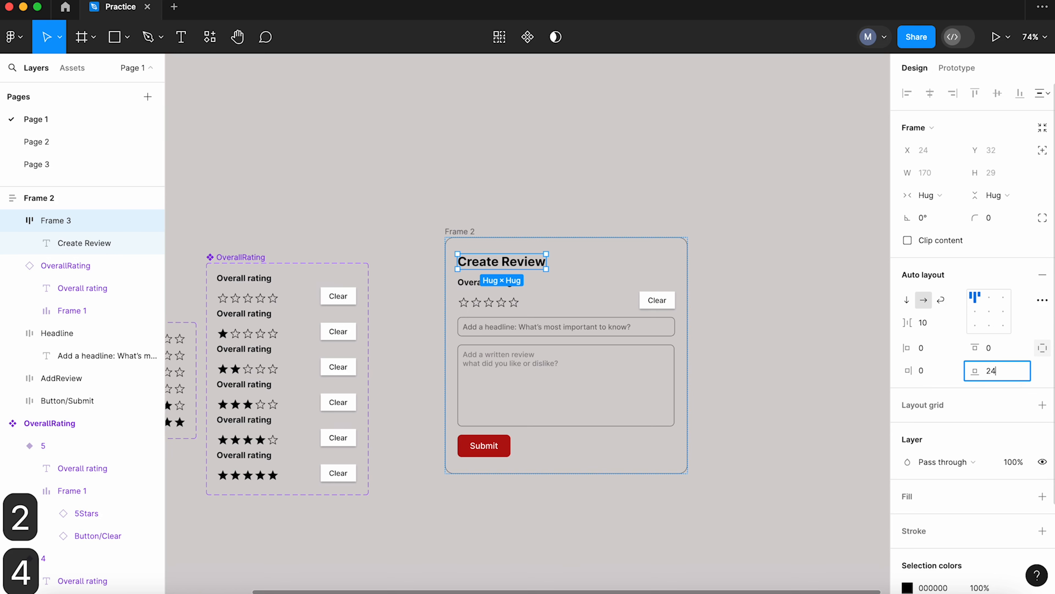
pyautogui.press('Return')
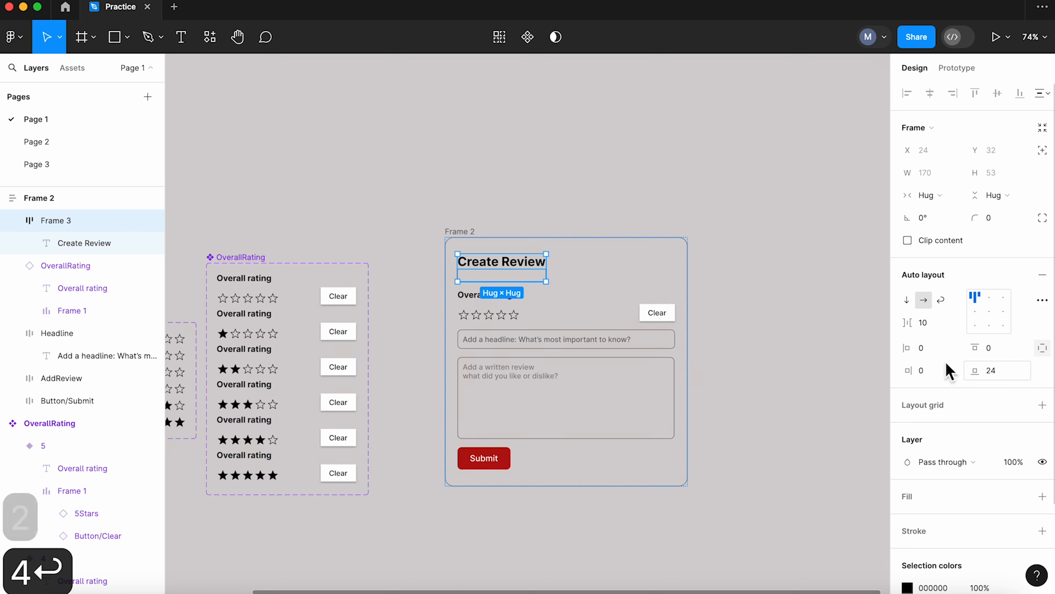
# Set the heading frame's bottom padding to 16
pyautogui.click(995, 376)
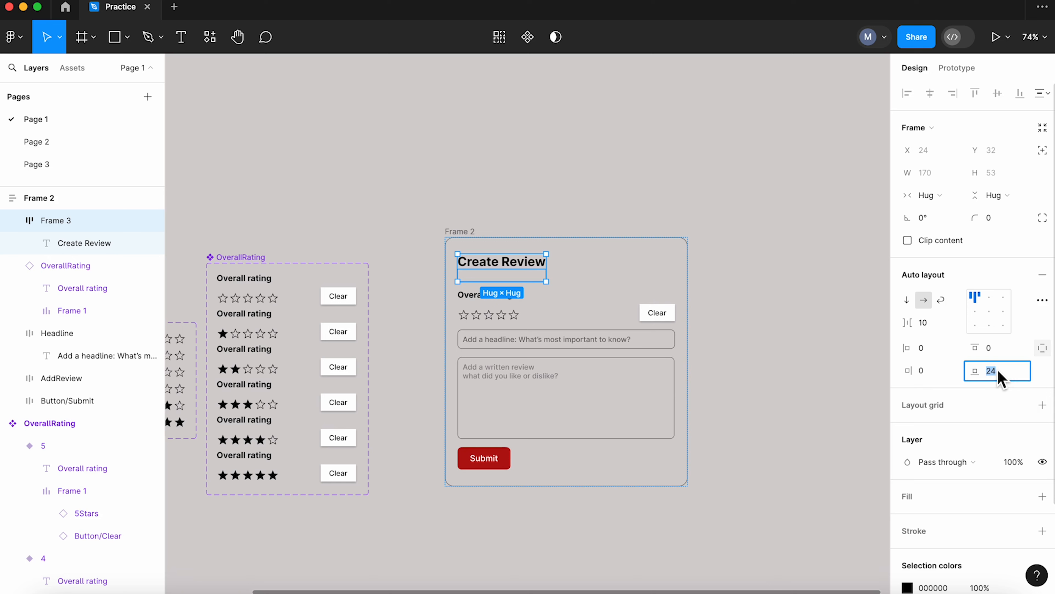
pyautogui.write('16')
pyautogui.press('Return')
pyautogui.click(800, 360)
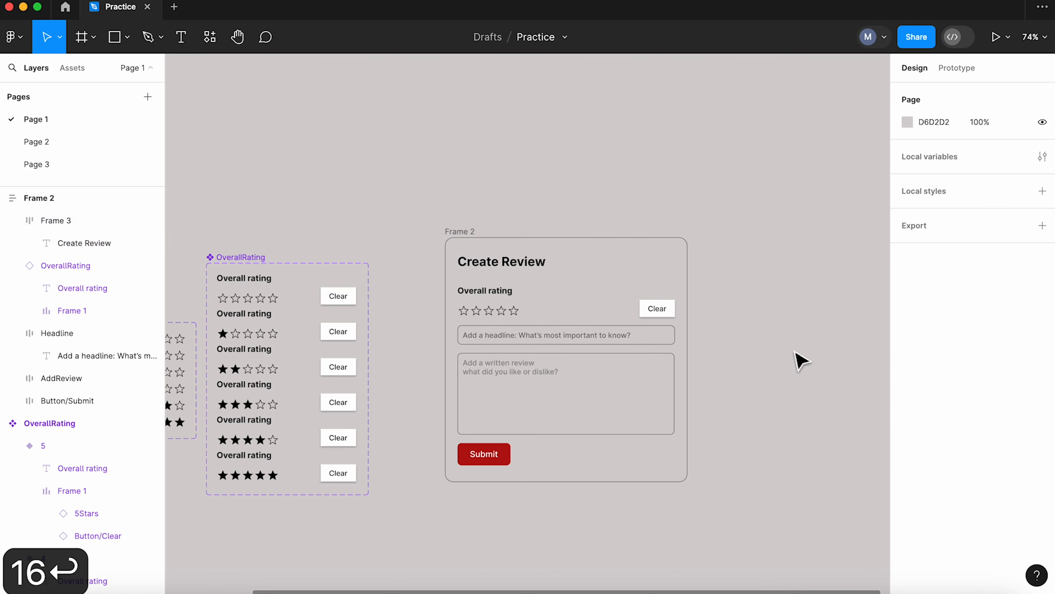
# Try increasing the Submit button's own right padding to 64
pyautogui.click(505, 456)
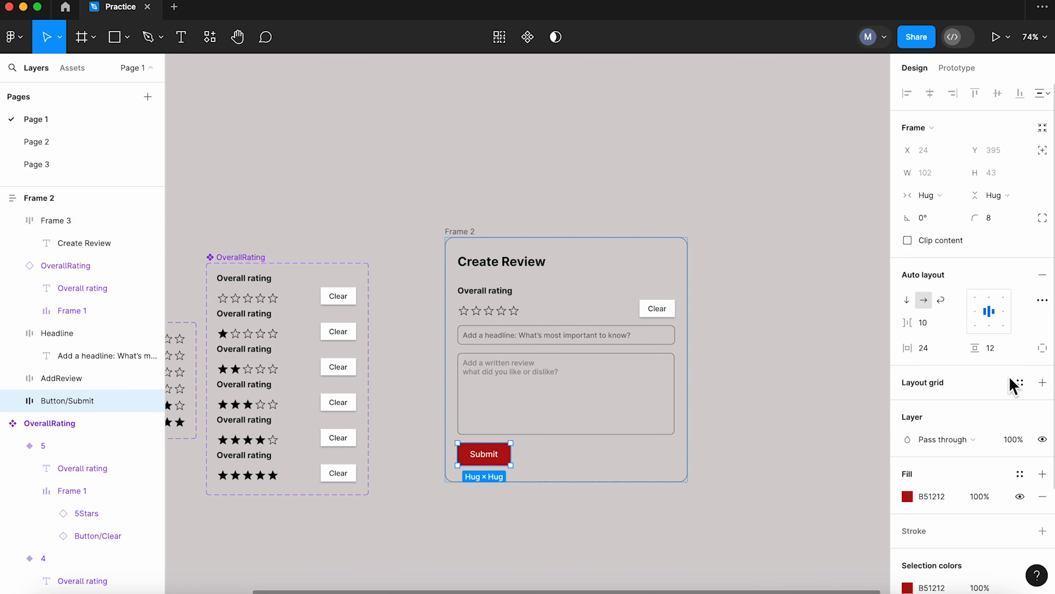
pyautogui.click(1043, 349)
pyautogui.moveTo(910, 373); pyautogui.dragTo(967, 372)
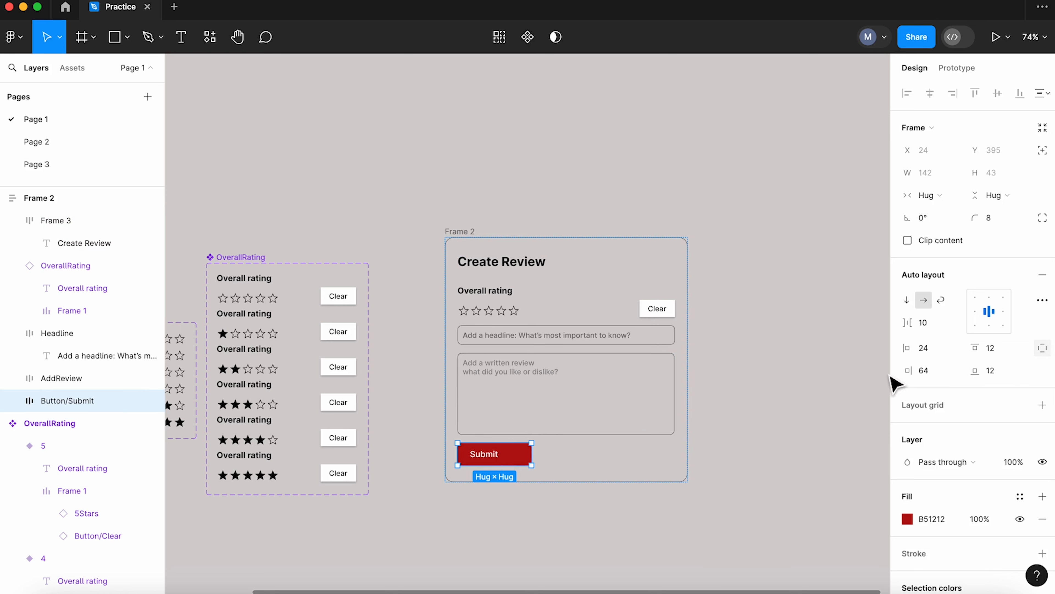
pyautogui.press('super+z')
pyautogui.click(690, 438)
# Wrap the Submit button in its own auto layout frame and set the left padding to 316 so it aligns with the fields' right edge
pyautogui.click(486, 456)
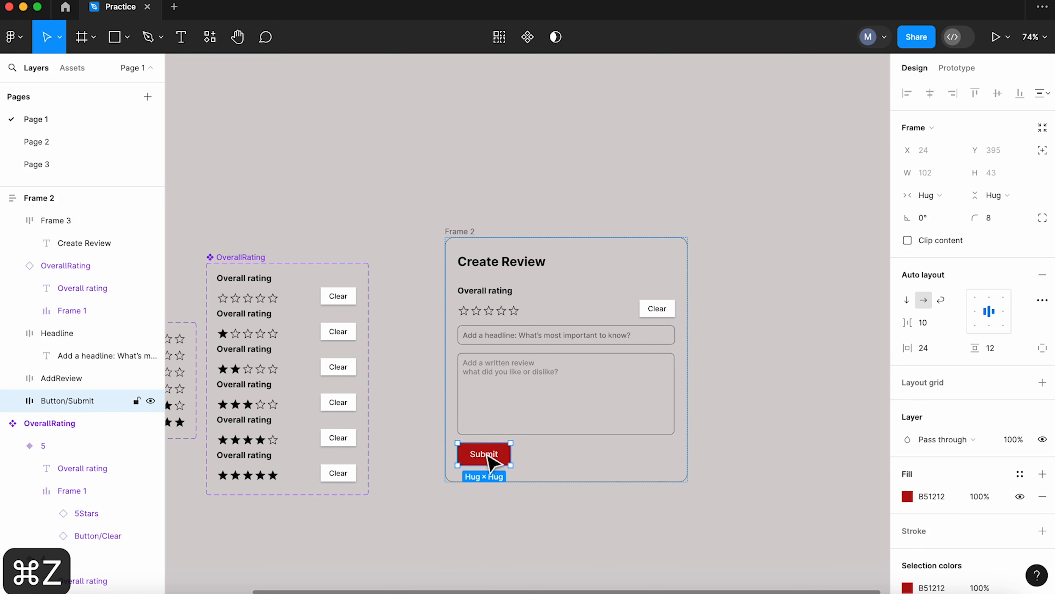
pyautogui.hotkey('shift', 'a')
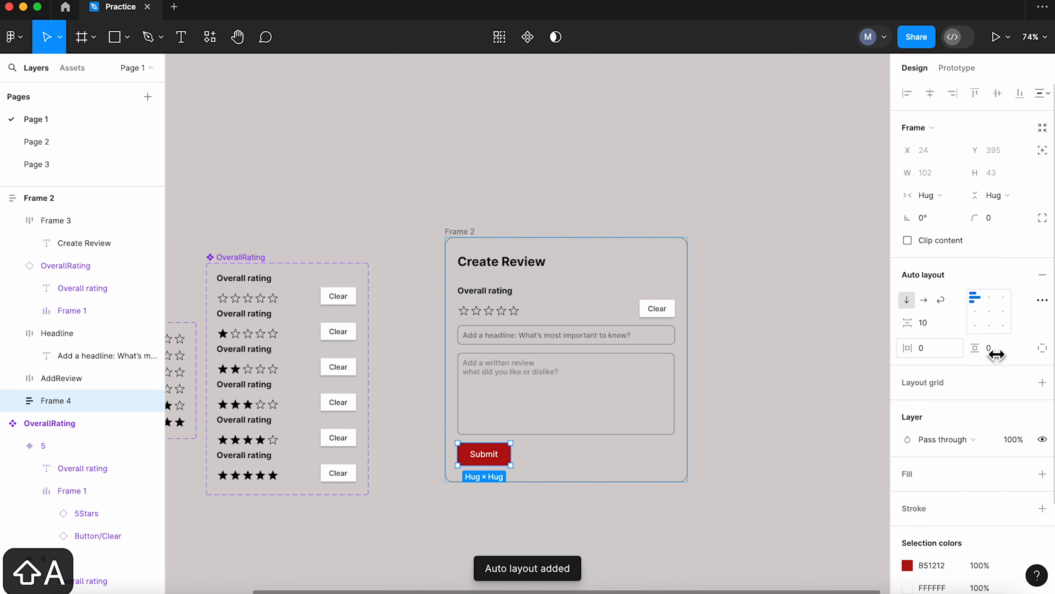
pyautogui.click(1042, 349)
pyautogui.moveTo(915, 375); pyautogui.dragTo(286, 349)
pyautogui.press('super+z')
pyautogui.click(743, 342)
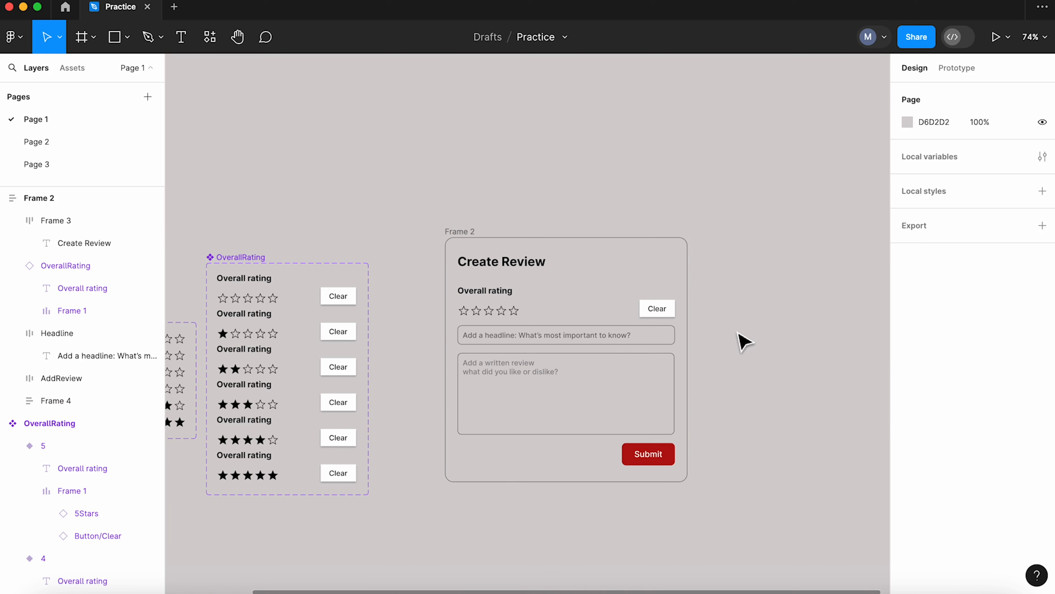
# Set the top padding of the auto layout frame around the Submit button to 16
pyautogui.click(651, 462)
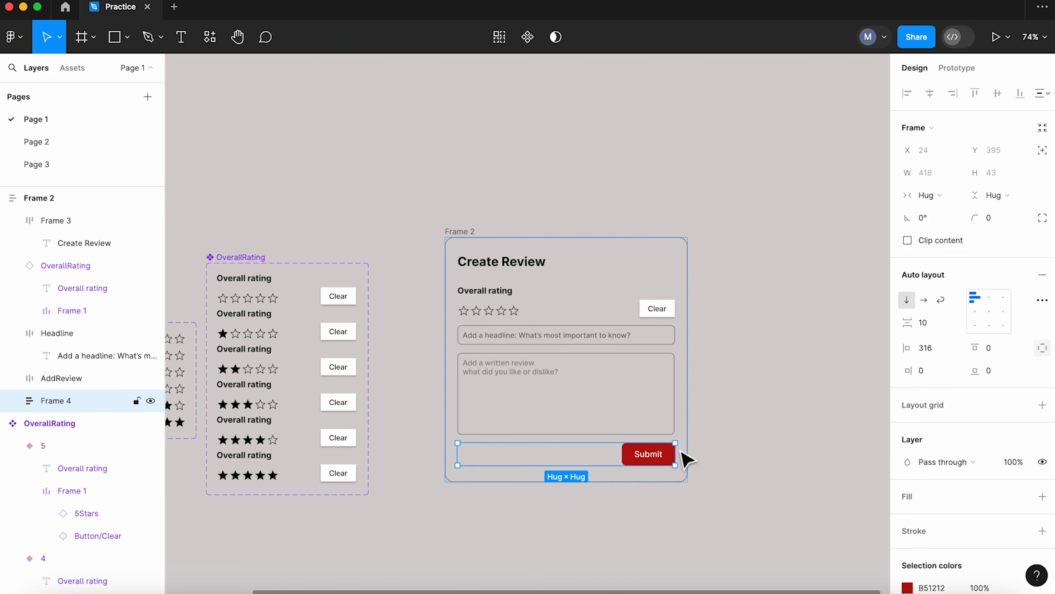
pyautogui.click(998, 351)
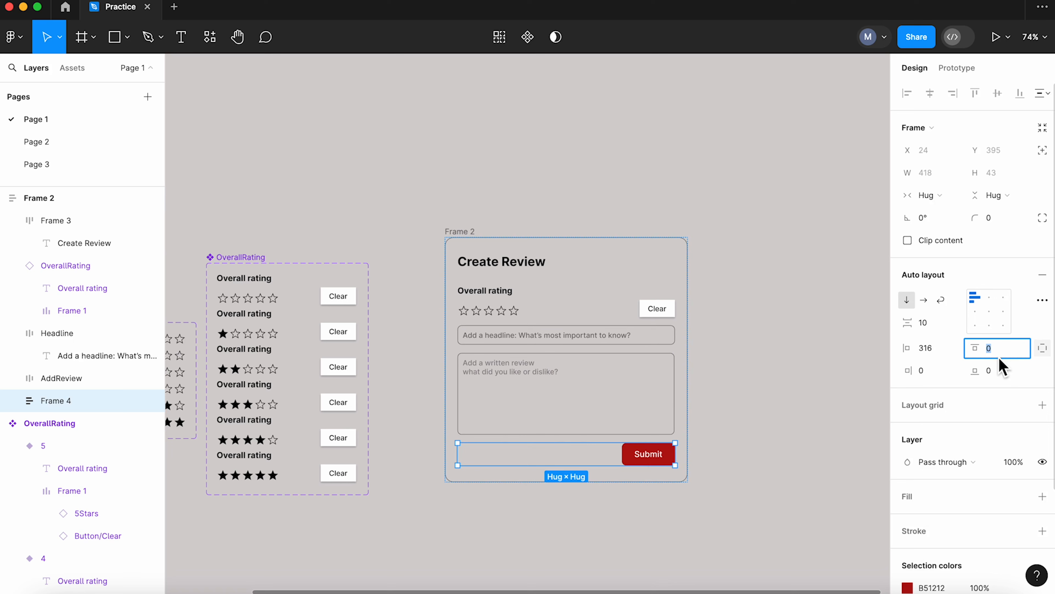
pyautogui.write('16')
pyautogui.press('Return')
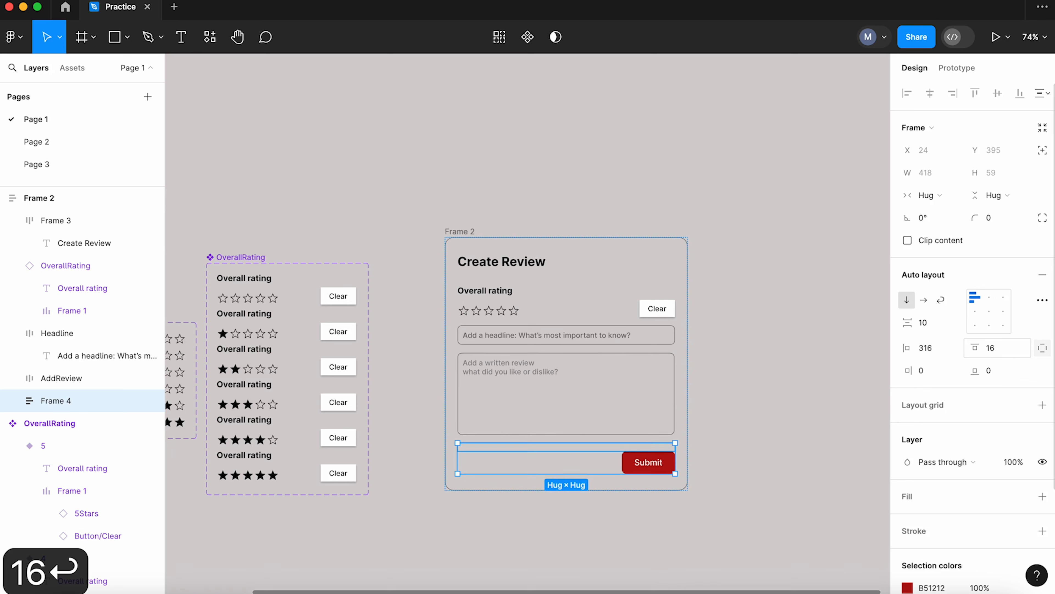
pyautogui.click(821, 354)
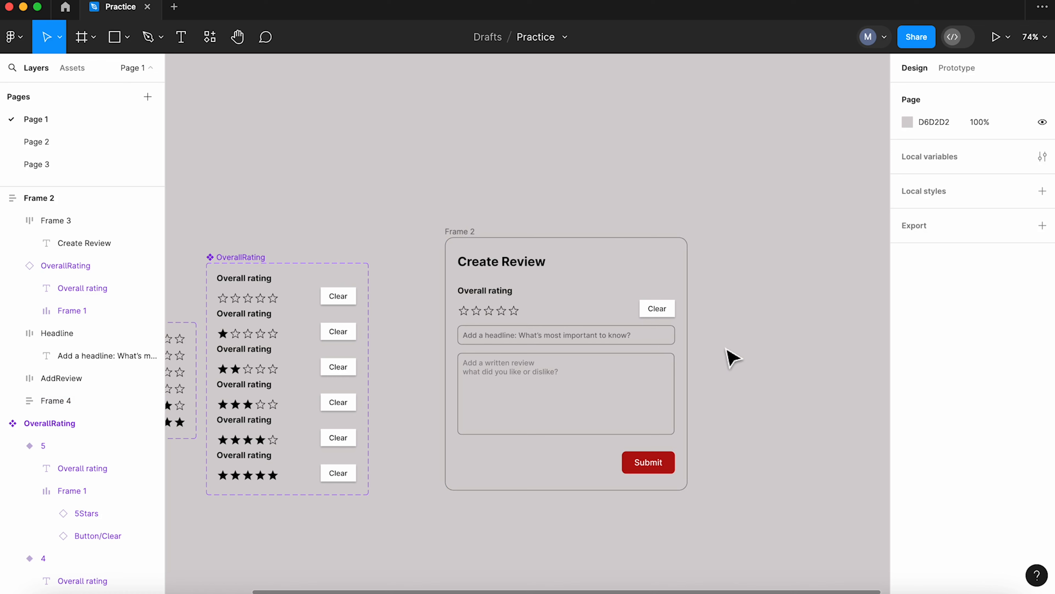
# Add a white FFFFFF fill to Frame 2
pyautogui.scroll(-3, 732, 358)
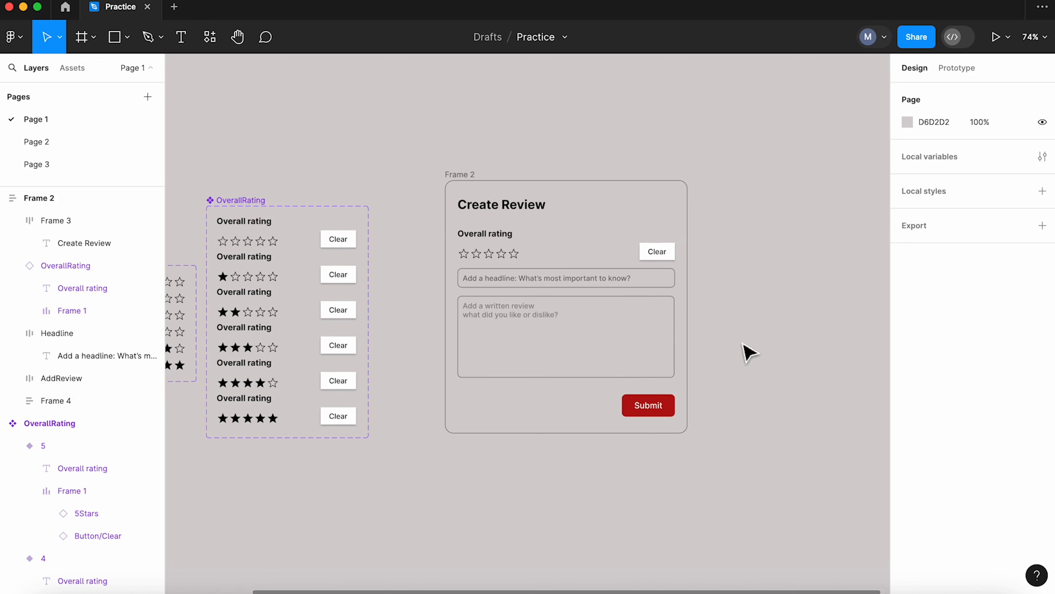
pyautogui.click(468, 178)
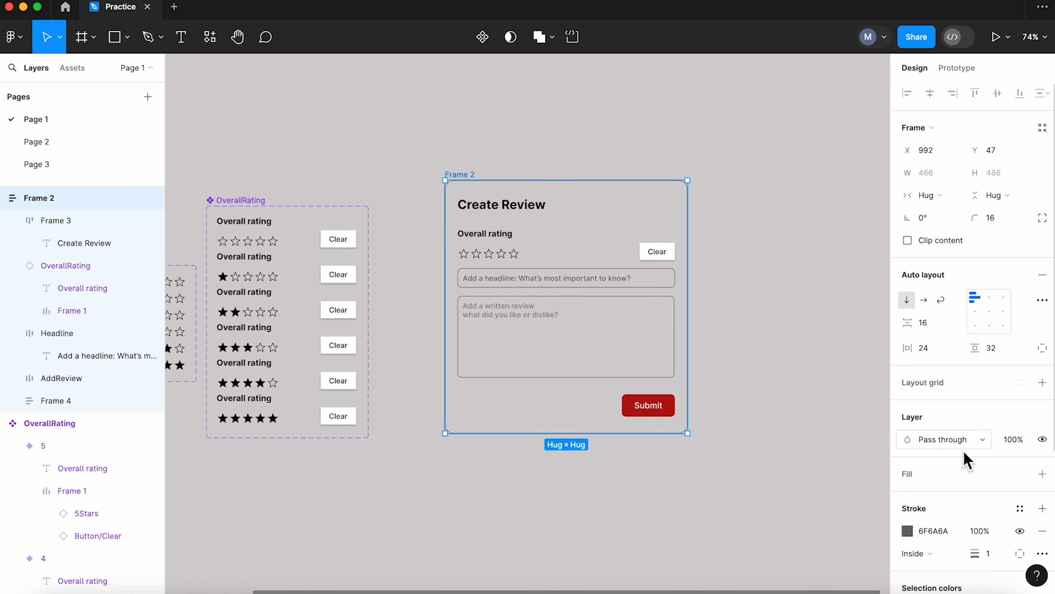
pyautogui.click(1042, 474)
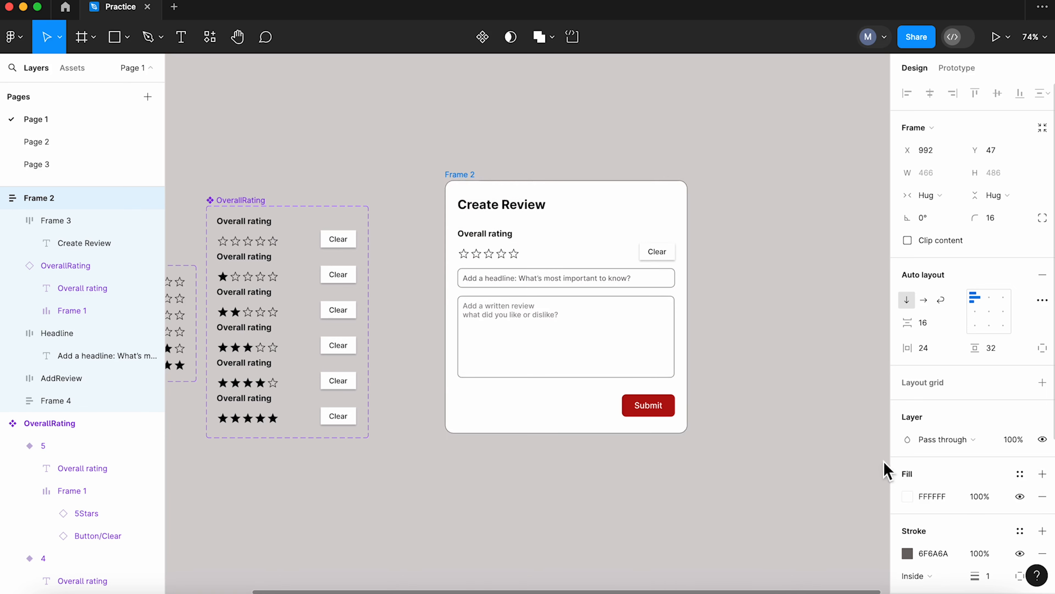
pyautogui.click(790, 372)
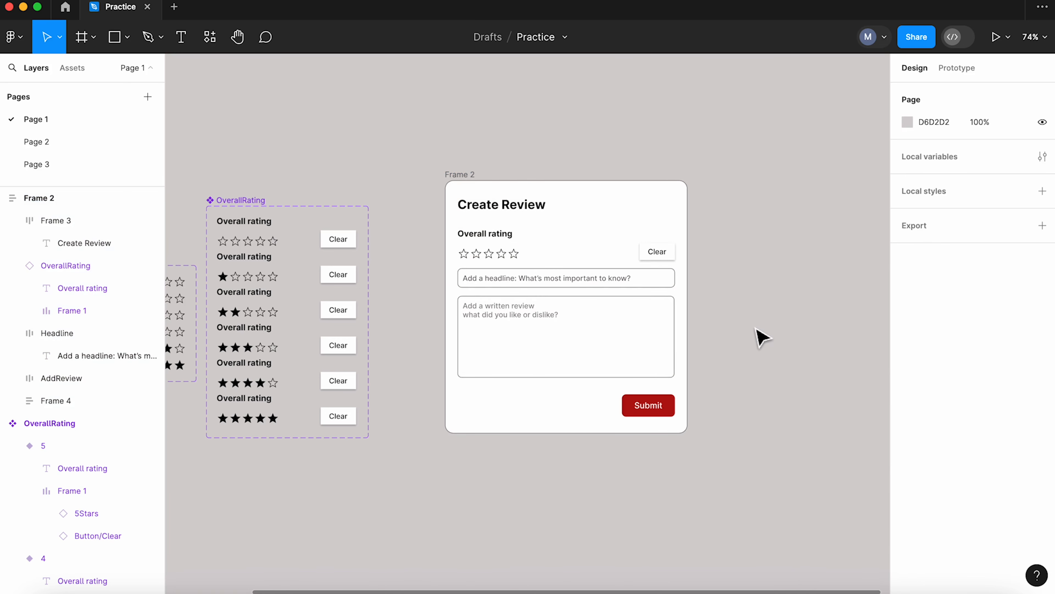
# Add a 1-pixel inside stroke in black to the Button/Clear main component
pyautogui.scroll(-5, 794, 310)
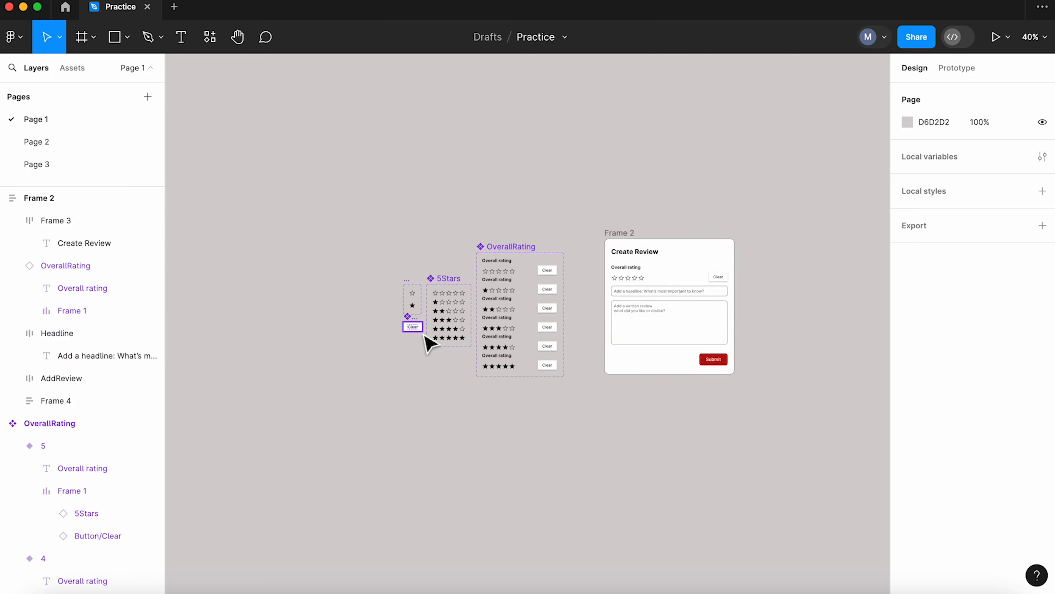
pyautogui.click(416, 328)
pyautogui.scroll(5, 420, 335)
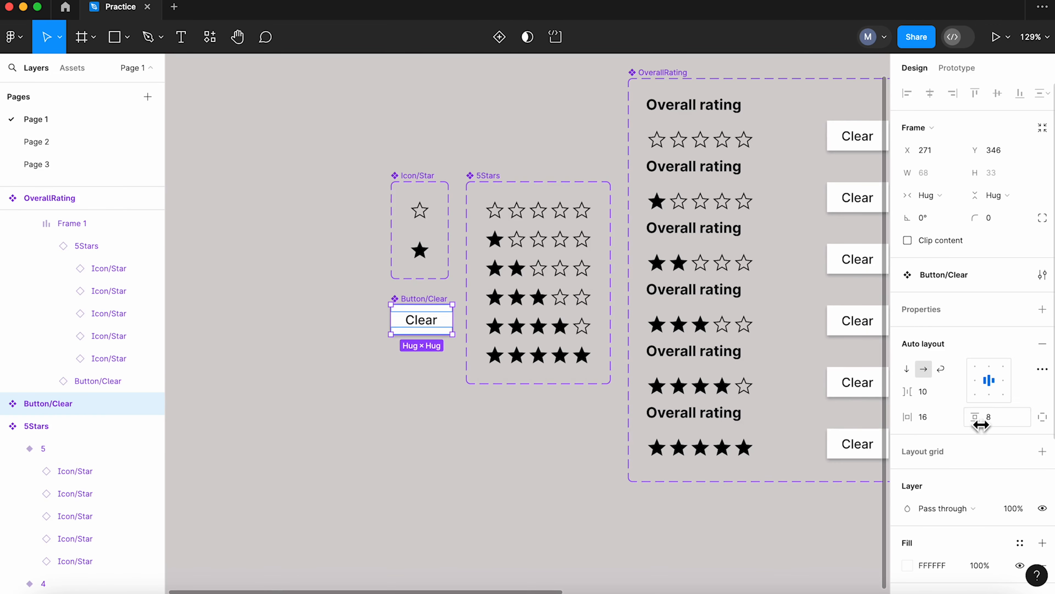
pyautogui.scroll(-5, 997, 457)
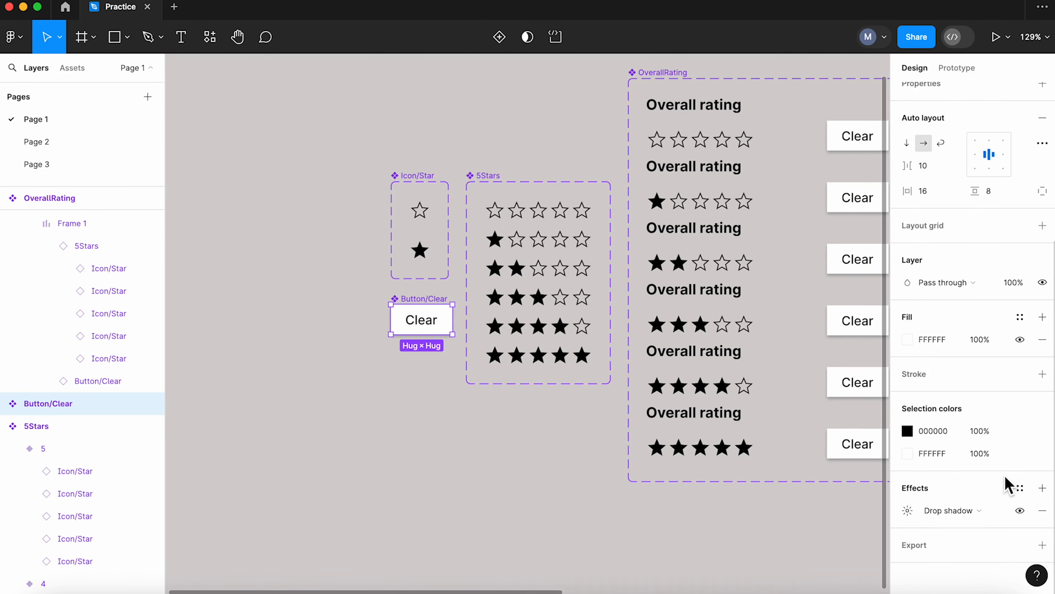
pyautogui.click(1042, 374)
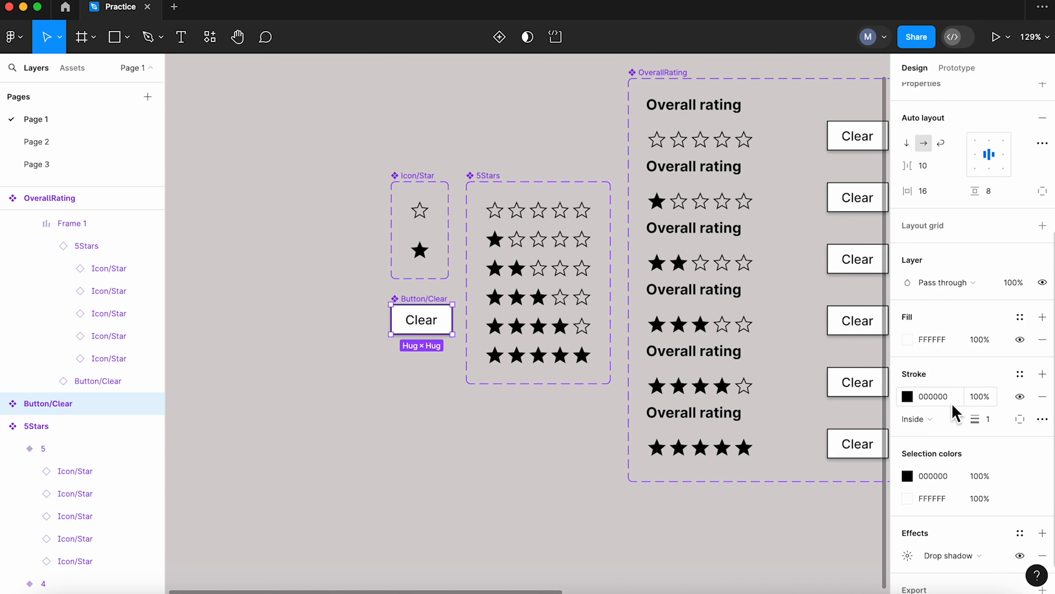
pyautogui.scroll(-2, 382, 409)
pyautogui.scroll(-2, 382, 410)
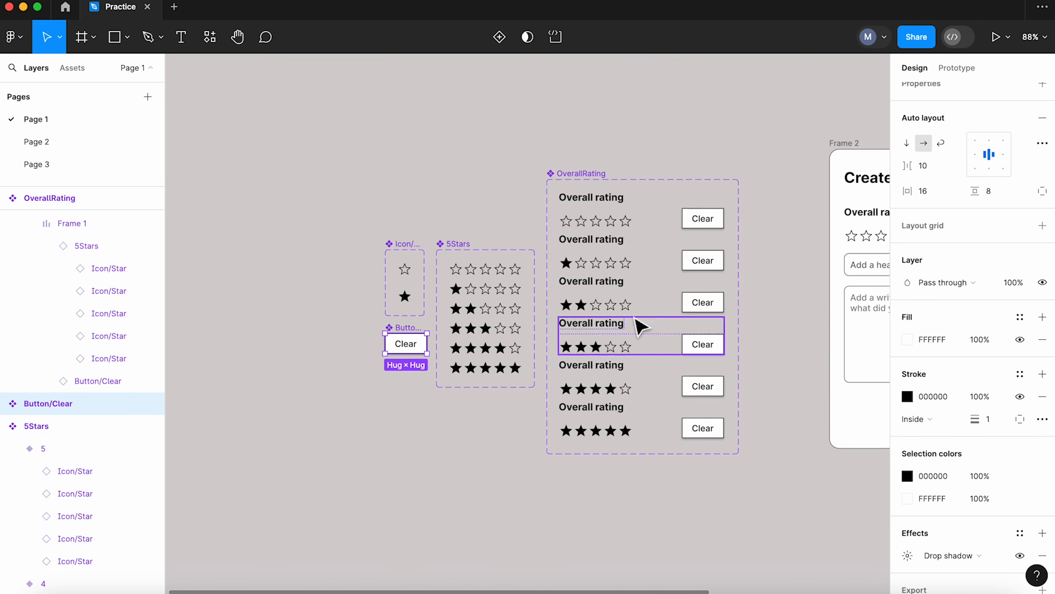
# Copy the Headline field's stroke color 6F6A6A and apply it to the Button/Clear component's stroke
pyautogui.click(850, 269)
pyautogui.click(931, 396)
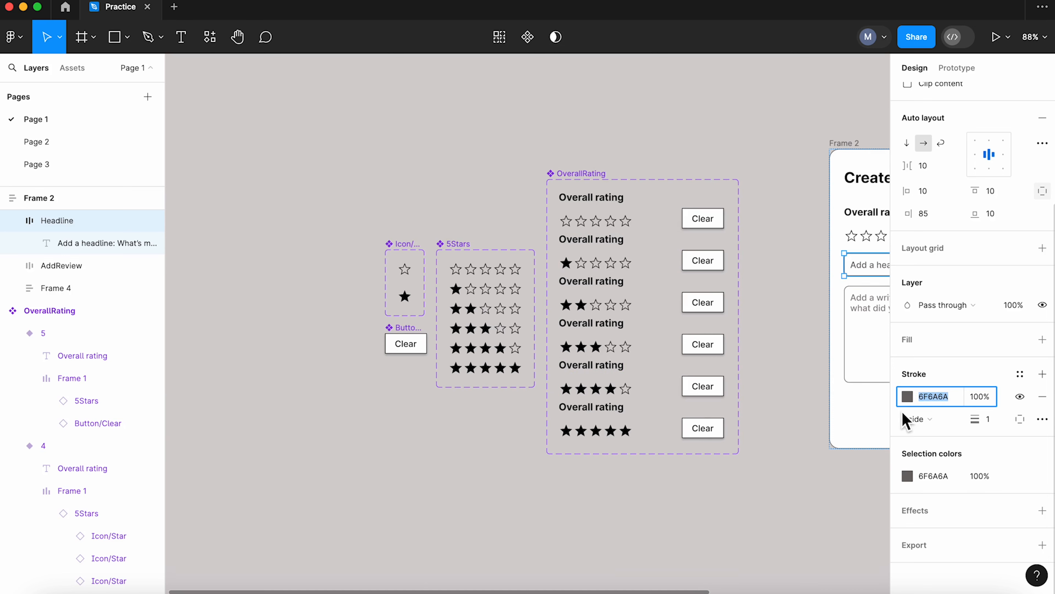
pyautogui.press('super+x')
pyautogui.press('super+z')
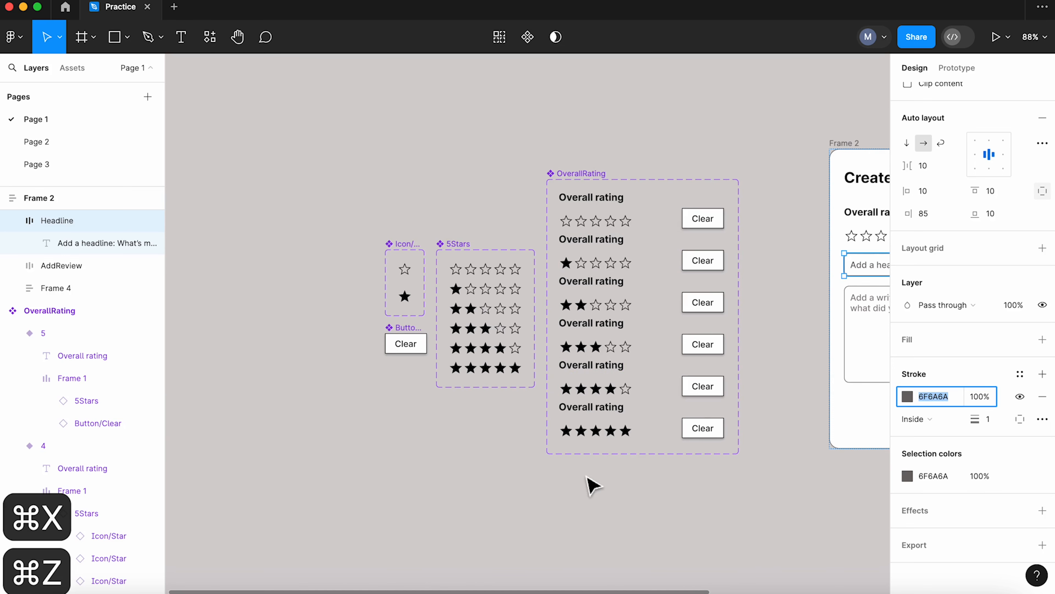
pyautogui.press('super+c')
pyautogui.click(395, 347)
pyautogui.click(940, 466)
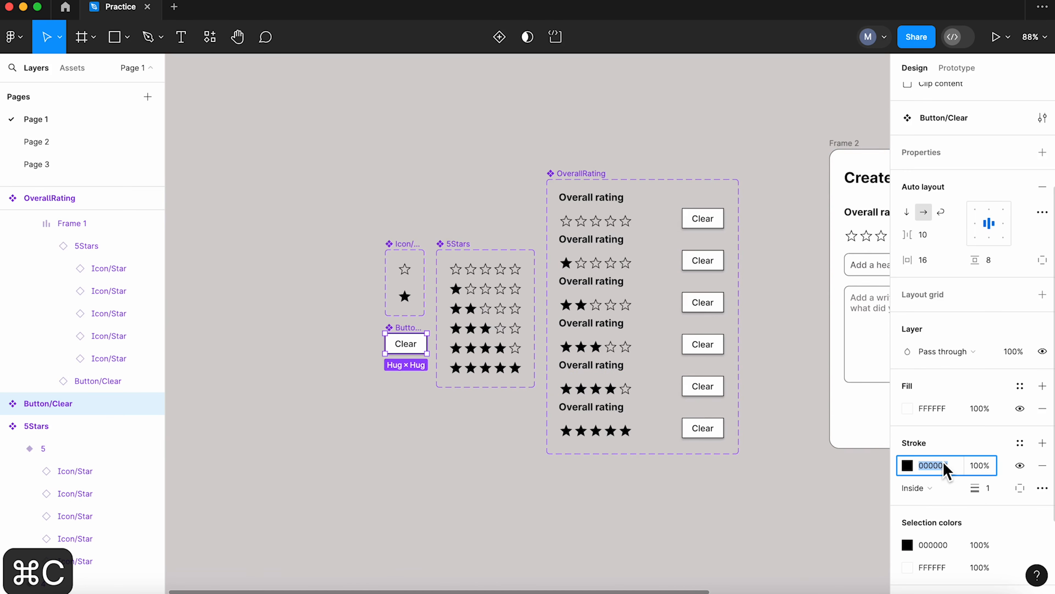
pyautogui.press('super+v')
pyautogui.click(507, 510)
# Set the Button/Clear main component's corner radius to 8
pyautogui.scroll(-3, 398, 469)
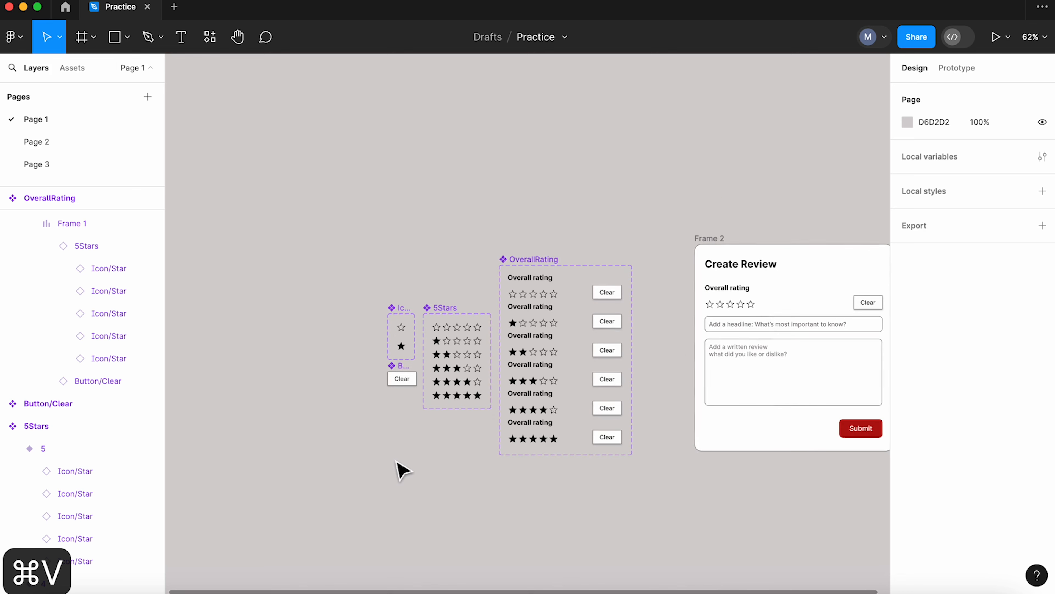
pyautogui.scroll(-2, 808, 281)
pyautogui.scroll(5, 796, 318)
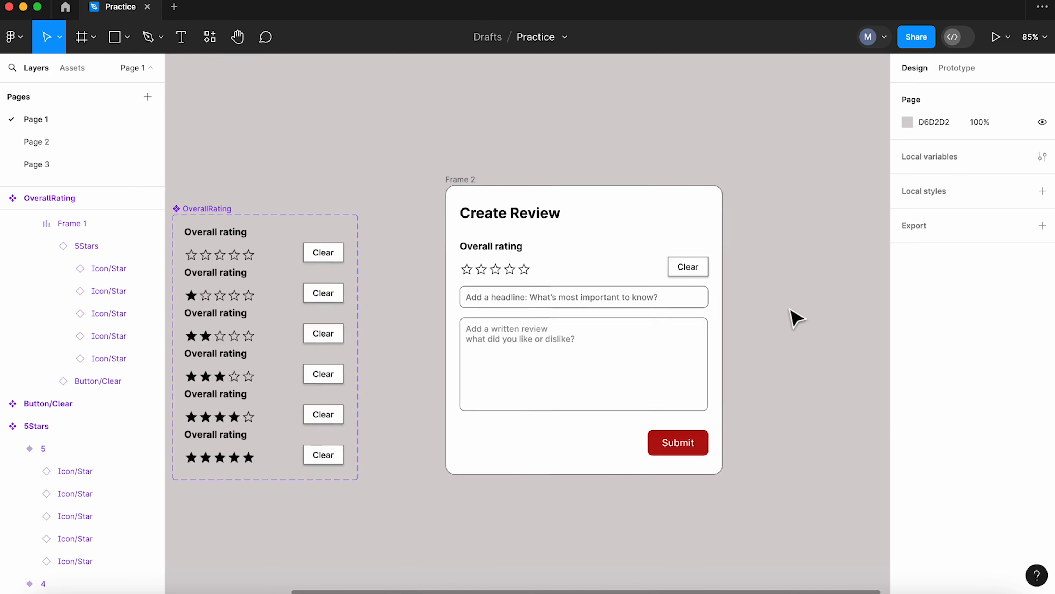
pyautogui.scroll(3, 796, 318)
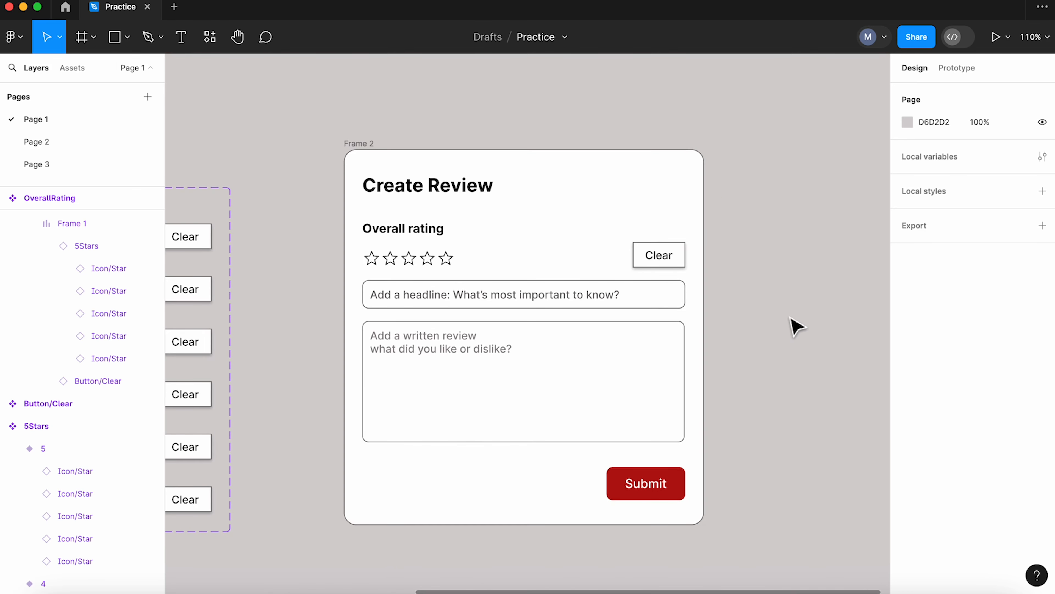
pyautogui.press('space')
pyautogui.moveTo(318, 460); pyautogui.dragTo(599, 430)
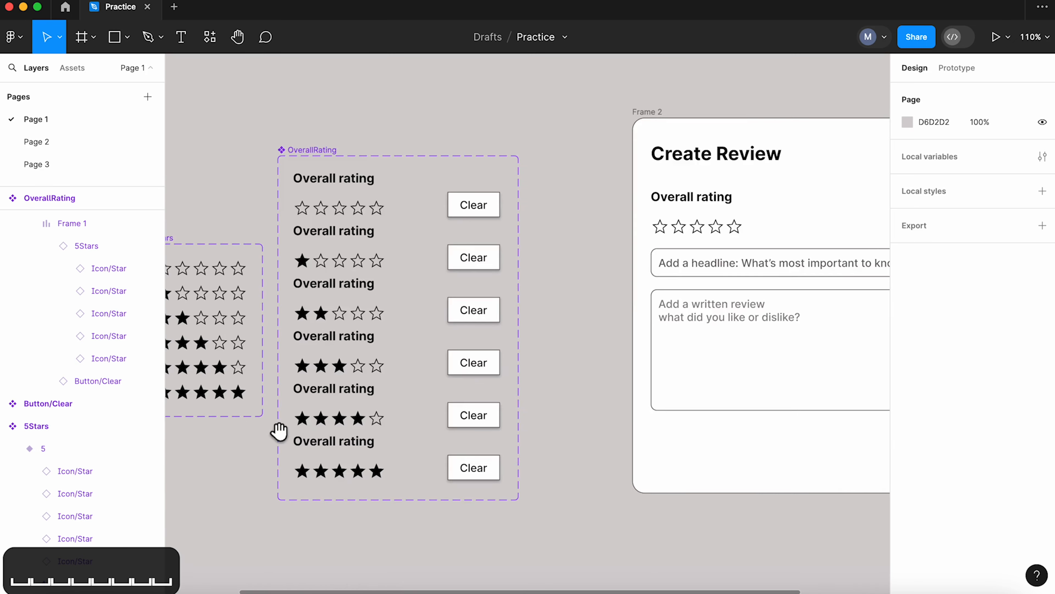
pyautogui.moveTo(197, 456); pyautogui.dragTo(480, 455)
pyautogui.click(385, 360)
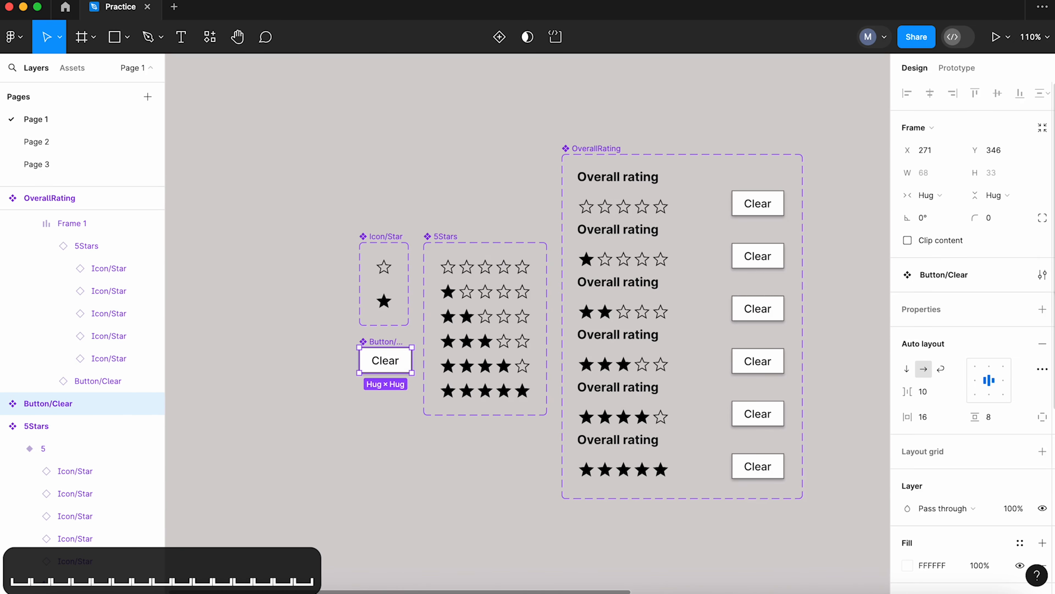
pyautogui.click(1001, 220)
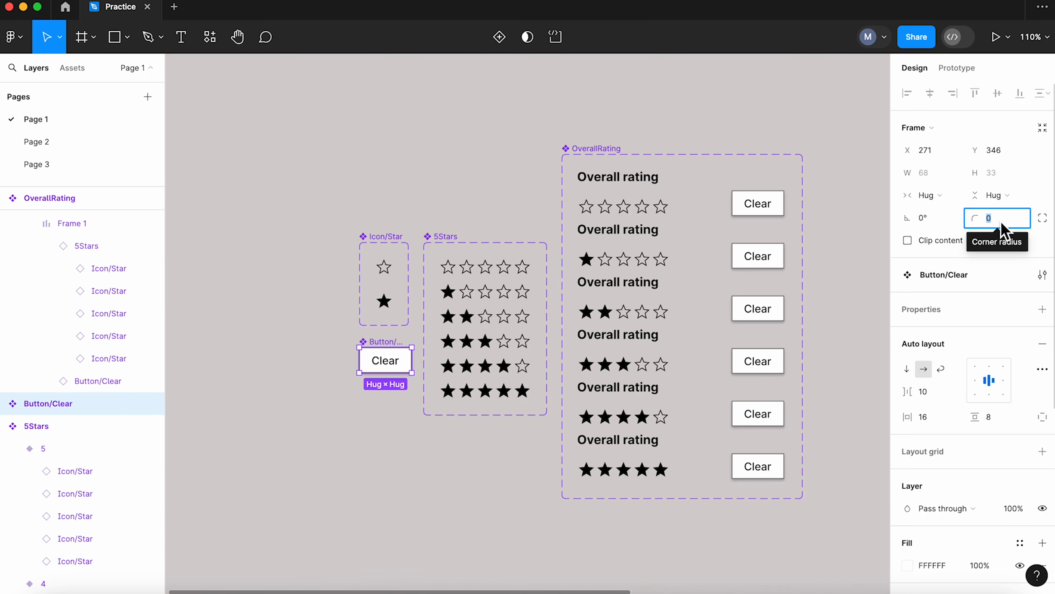
pyautogui.write('8')
pyautogui.press('Return')
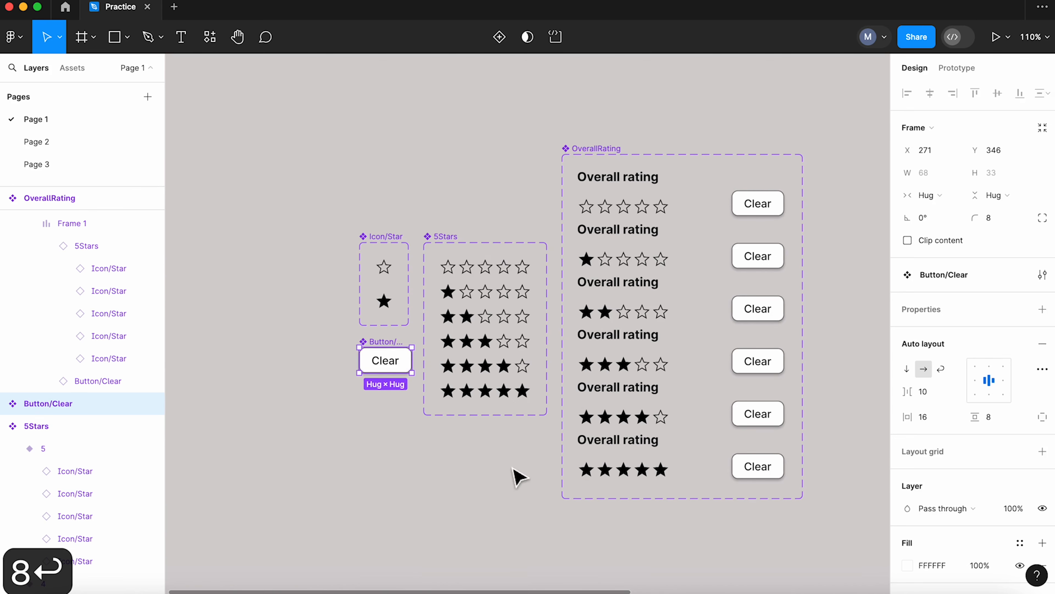
# Add a new frame to the canvas using the 1440 × 1024 Desktop preset
pyautogui.click(514, 473)
pyautogui.press('space')
pyautogui.hscroll(10, 810, 376)
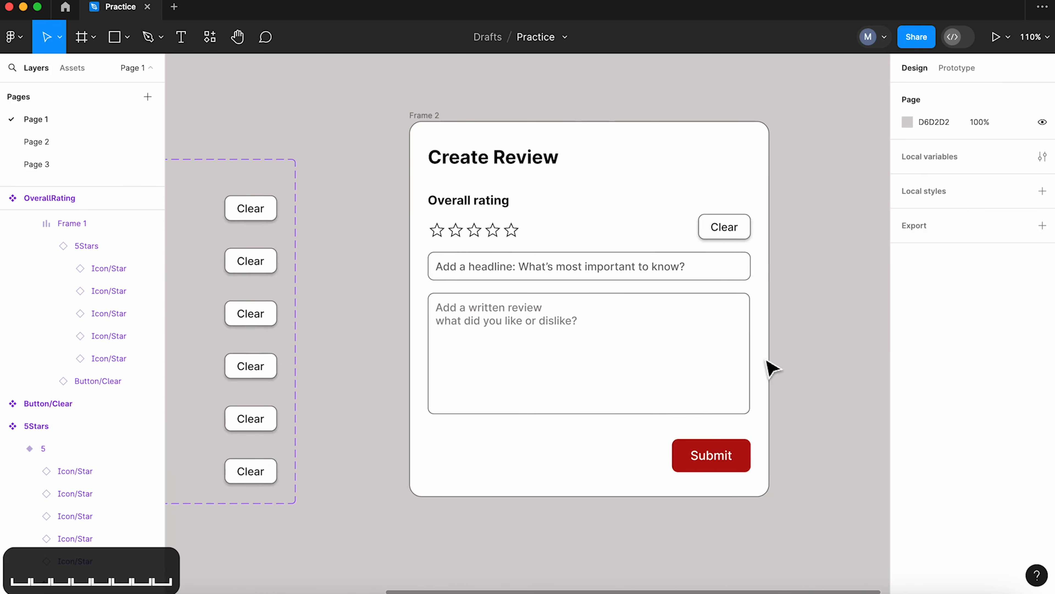
pyautogui.scroll(-3, 560, 356)
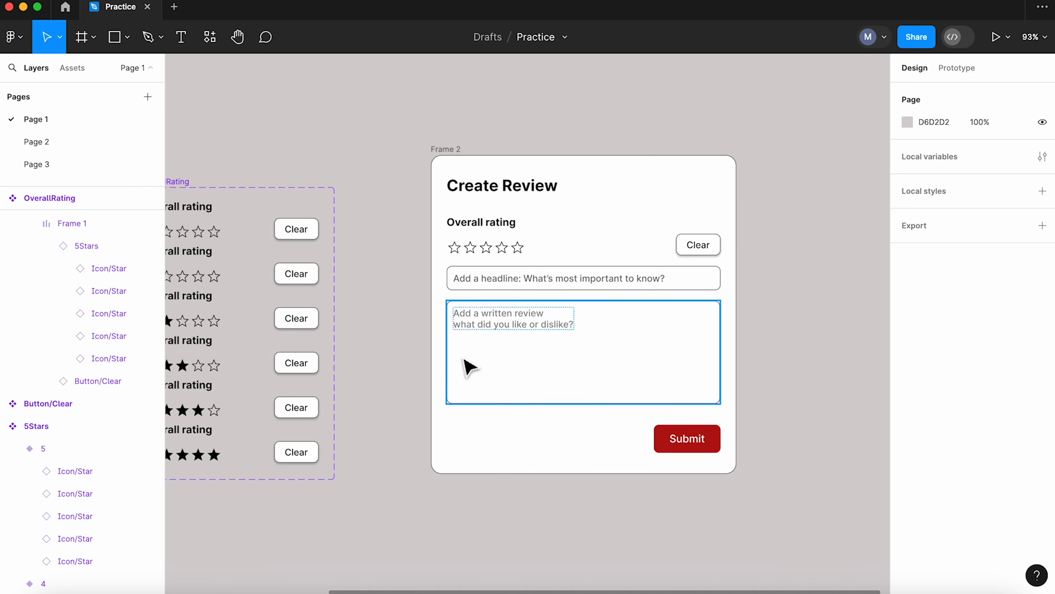
pyautogui.scroll(-5, 405, 368)
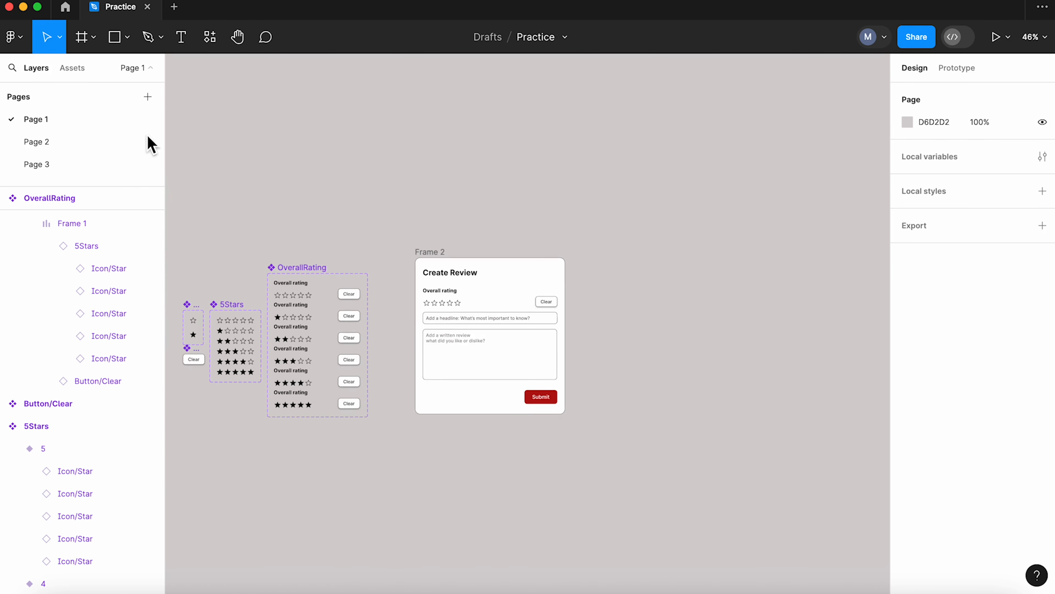
pyautogui.click(87, 42)
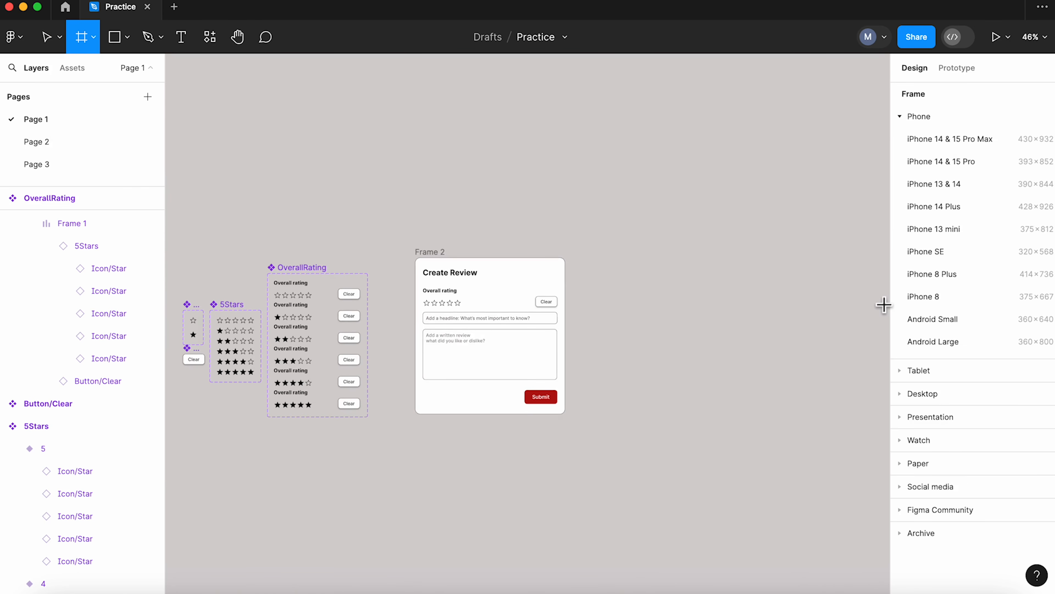
pyautogui.click(918, 388)
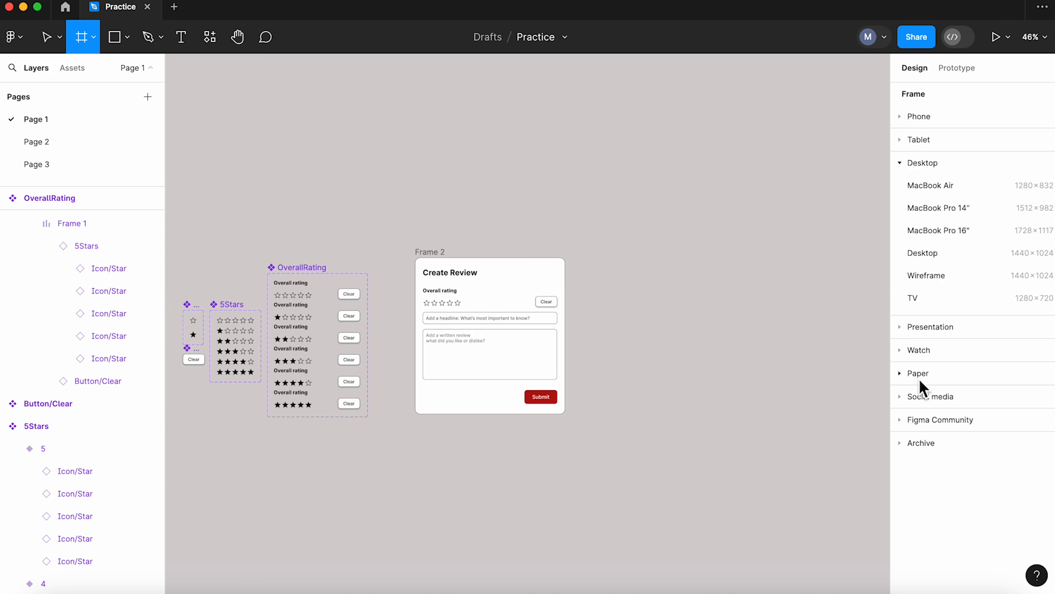
pyautogui.click(927, 254)
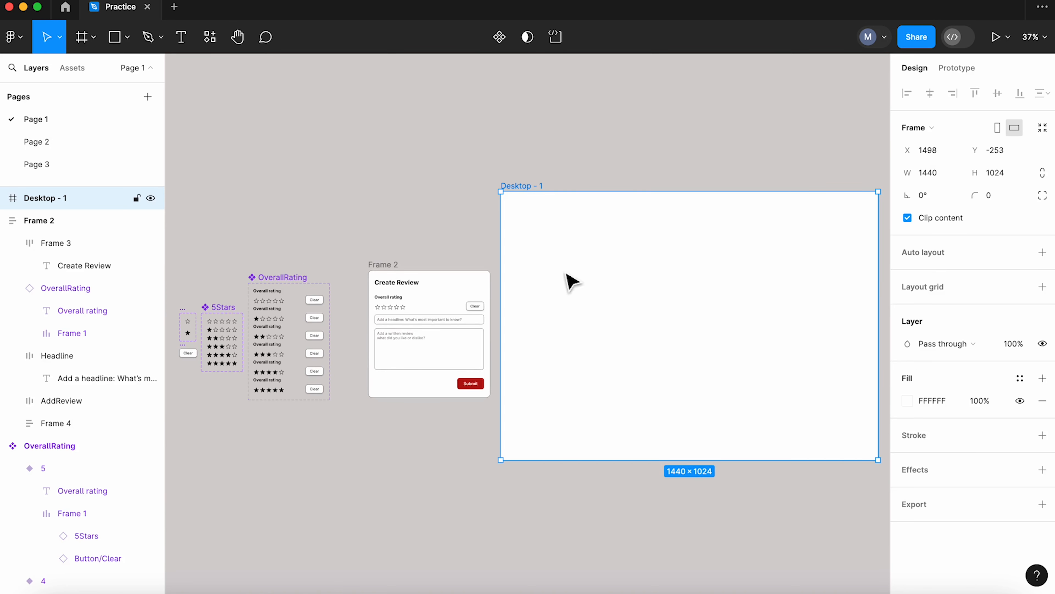
# Move the Create Review form, Frame 2, into the Desktop - 1 frame and center it there
pyautogui.moveTo(384, 276); pyautogui.dragTo(682, 251)
pyautogui.moveTo(739, 298); pyautogui.dragTo(705, 302)
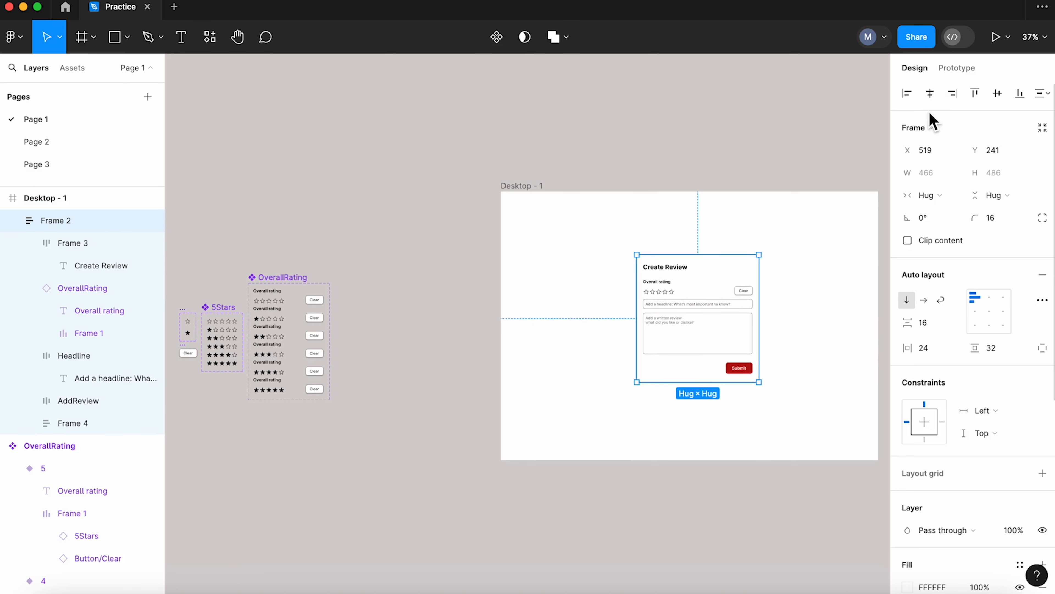
# Present the Desktop - 1 frame as a prototype and test each star rating from one to five, clearing the rating after each
pyautogui.click(528, 192)
pyautogui.click(996, 37)
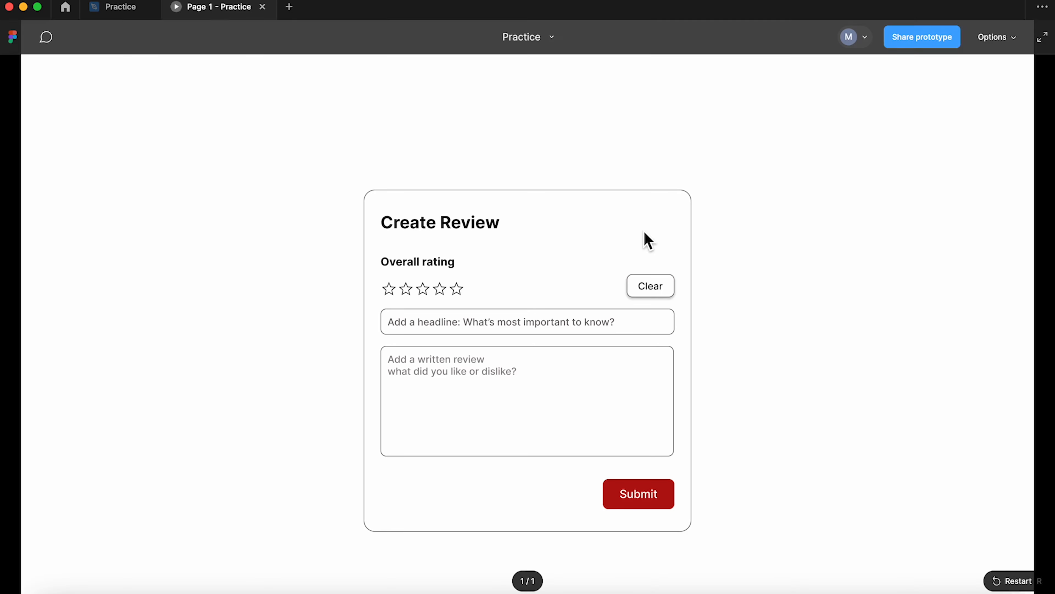
pyautogui.click(390, 291)
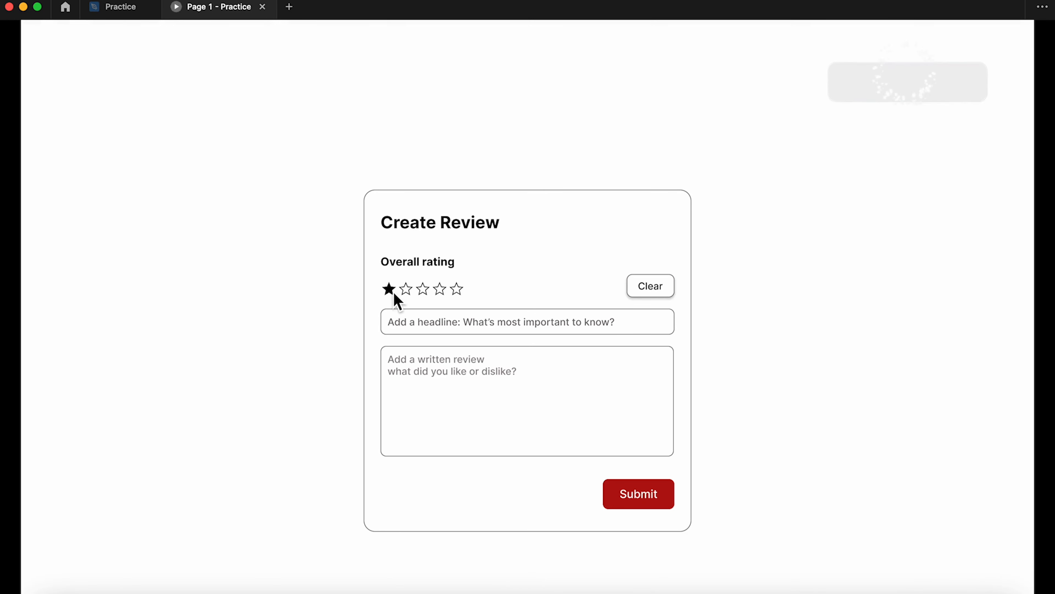
pyautogui.click(644, 287)
pyautogui.click(407, 291)
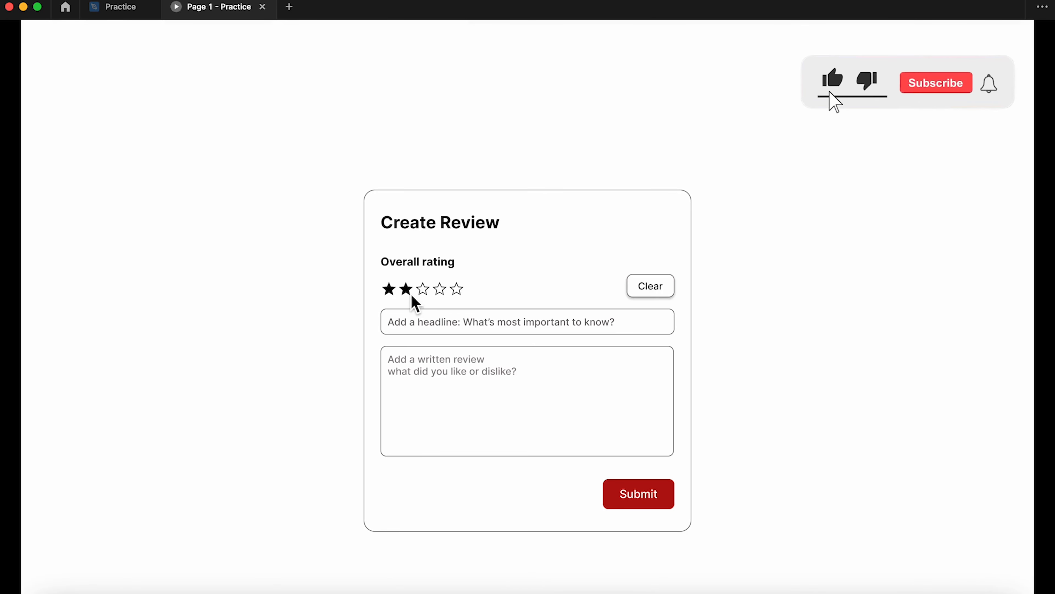
pyautogui.click(648, 291)
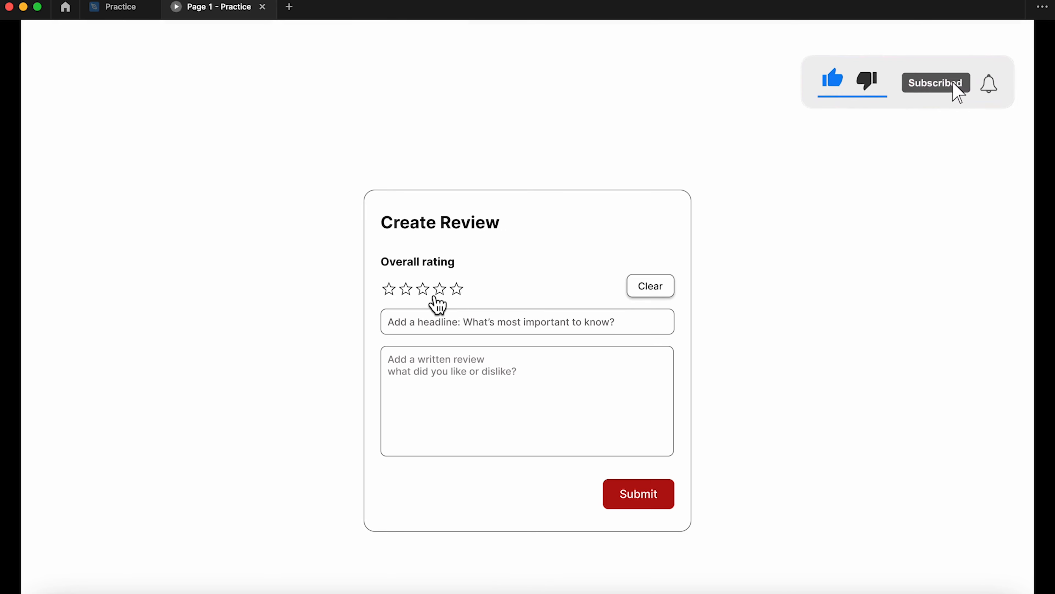
pyautogui.click(424, 293)
pyautogui.click(655, 291)
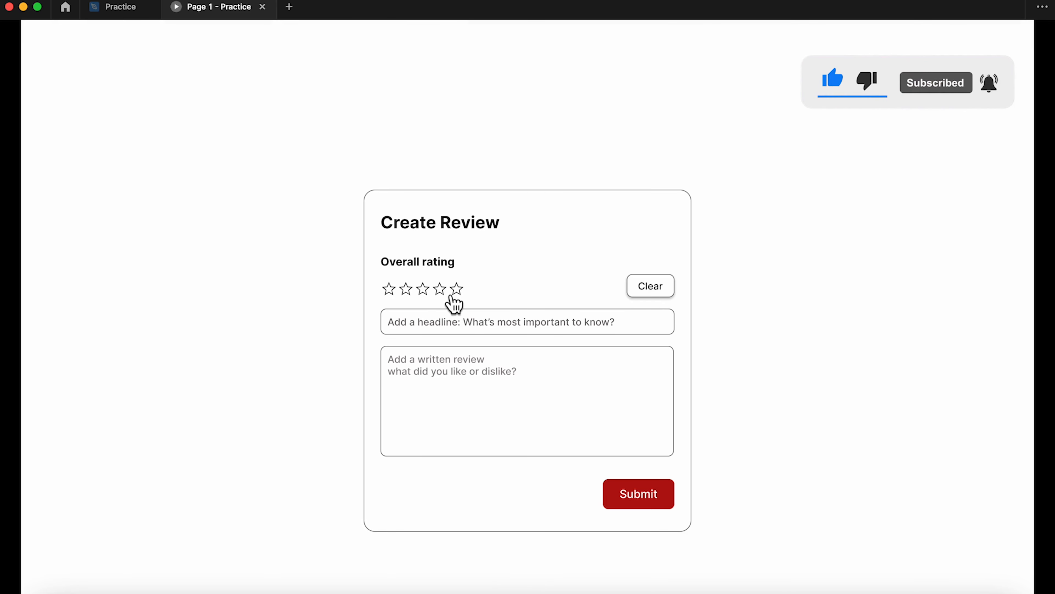
pyautogui.click(442, 291)
pyautogui.click(653, 291)
pyautogui.click(459, 291)
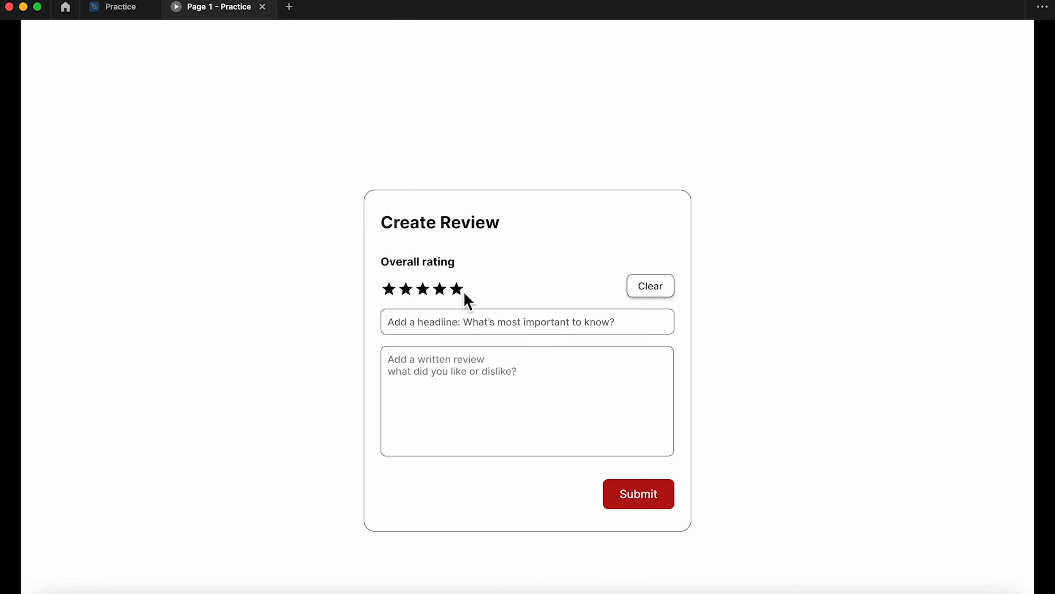
pyautogui.click(656, 292)
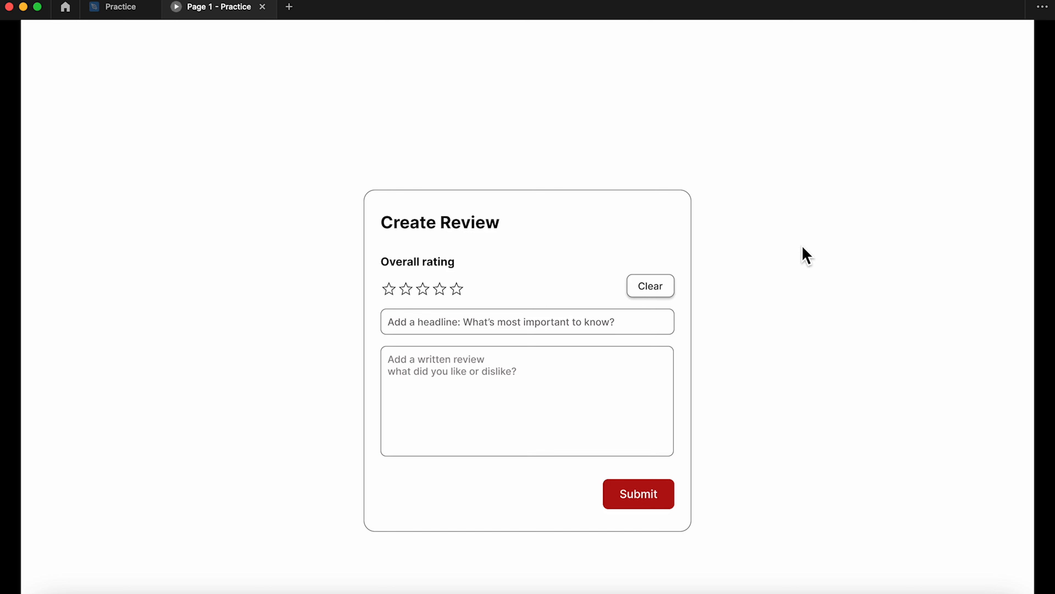